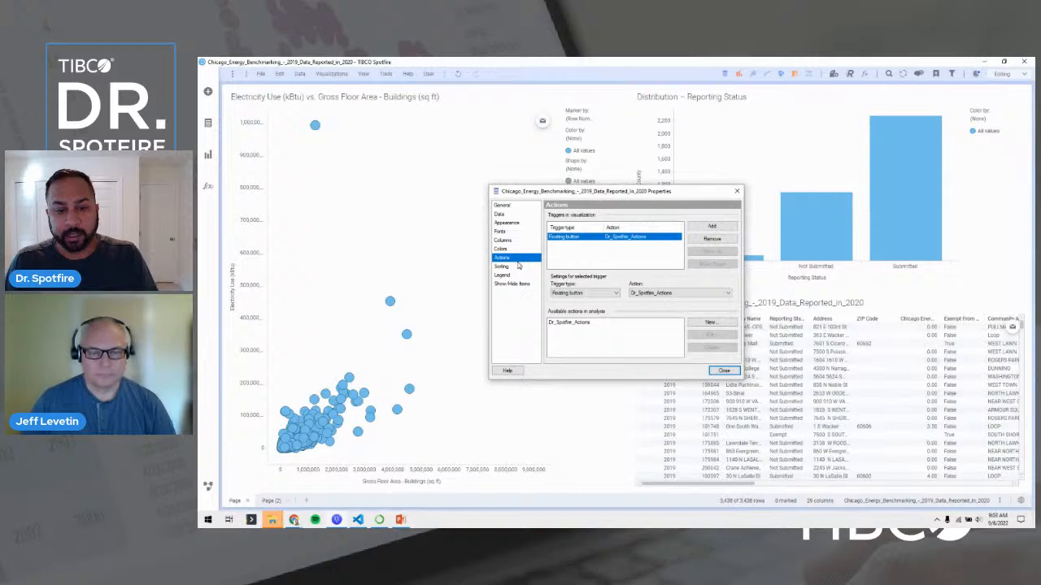
Start a new action from TIBCO Cloud and confirm the US-region sign-in.
{"action": "left_click", "coordinate": [709, 323]}
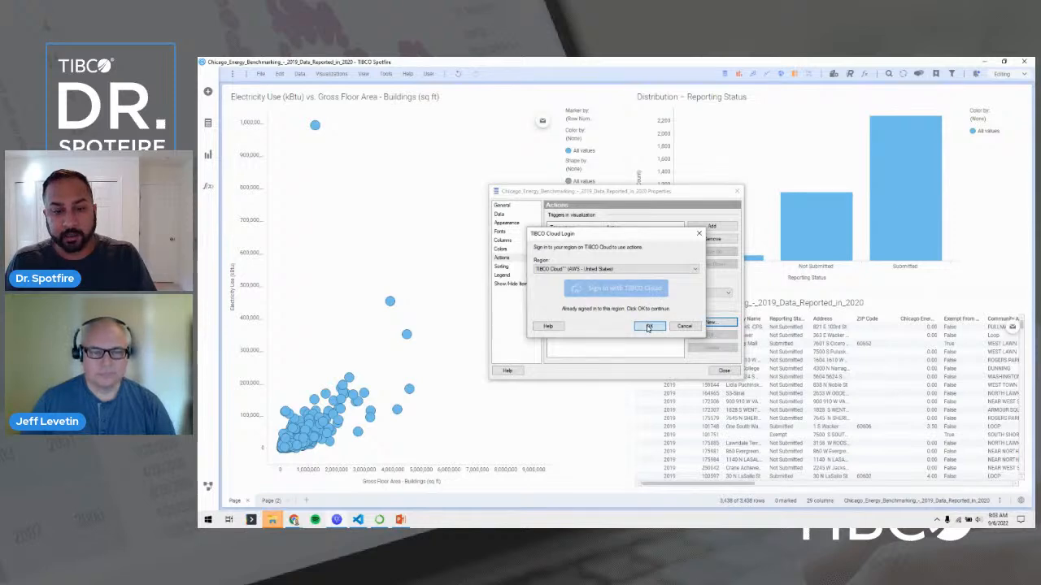
{"action": "left_click", "coordinate": [648, 326]}
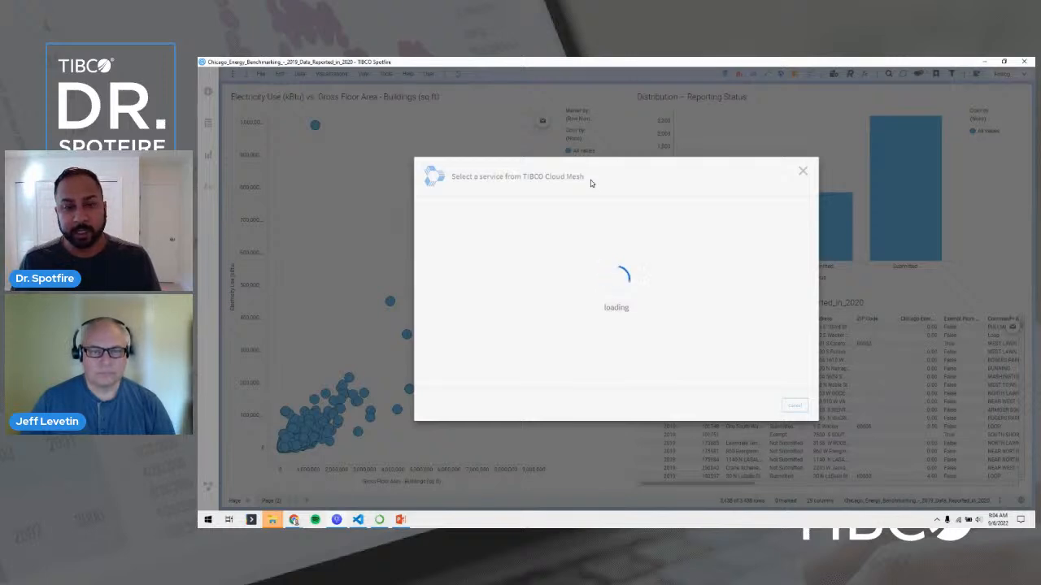
Find Dr_Spotfire_Actions by searching 'dr' and select its /properties POST endpoint.
{"action": "left_click", "coordinate": [673, 215]}
{"action": "type", "text": "dr"}
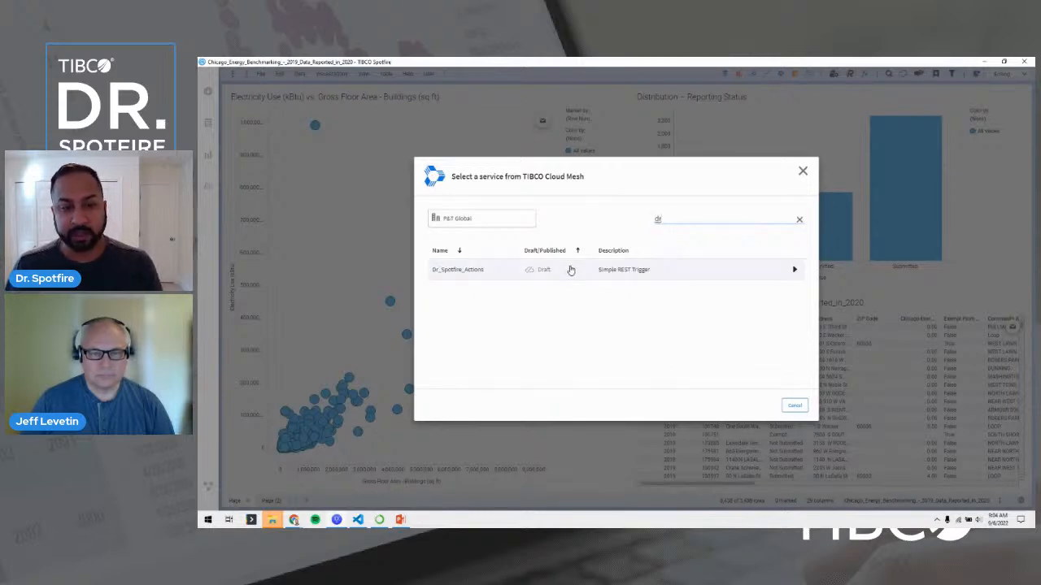
{"action": "left_click", "coordinate": [586, 273]}
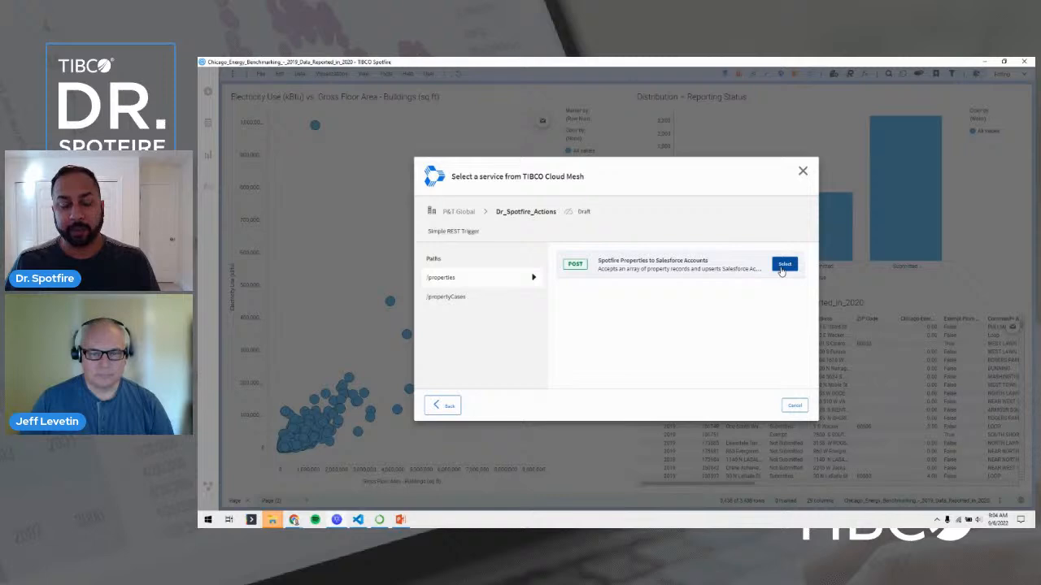
{"action": "left_click", "coordinate": [785, 264]}
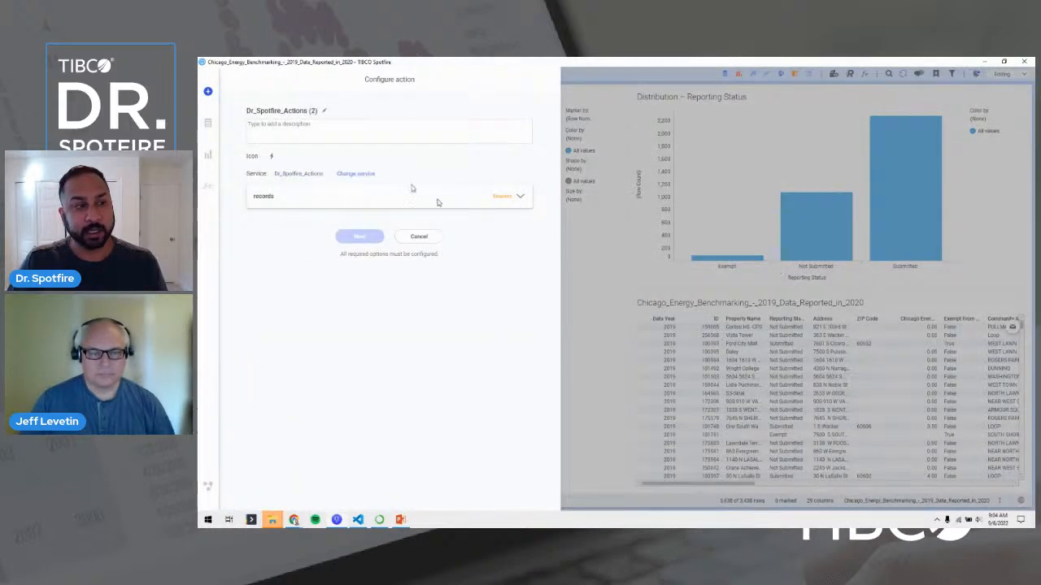
Rename the action to Create Property and make each record one row per ID.
{"action": "left_click", "coordinate": [324, 110]}
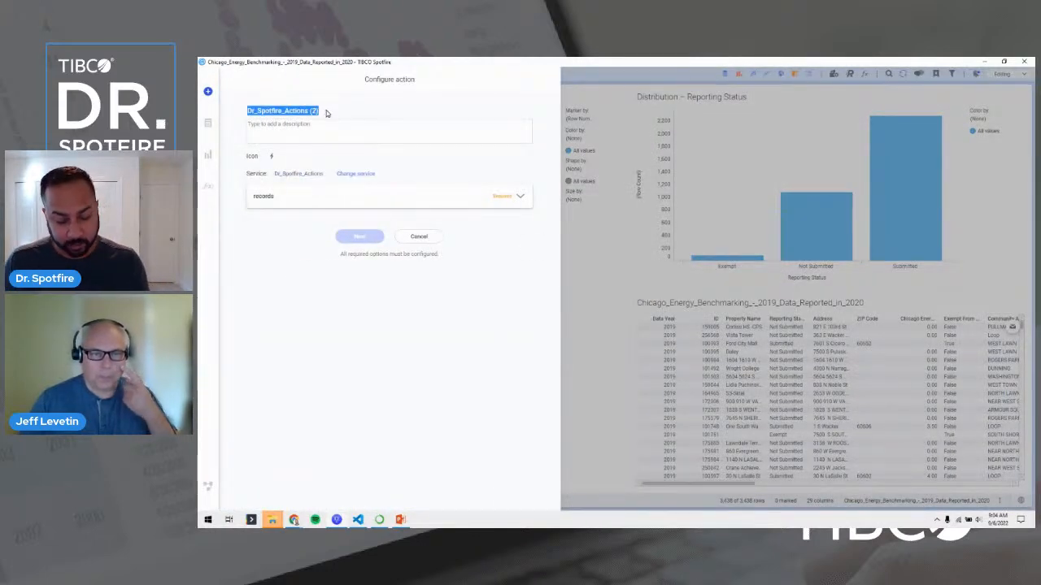
{"action": "type", "text": "Create Property"}
{"action": "left_click", "coordinate": [355, 200]}
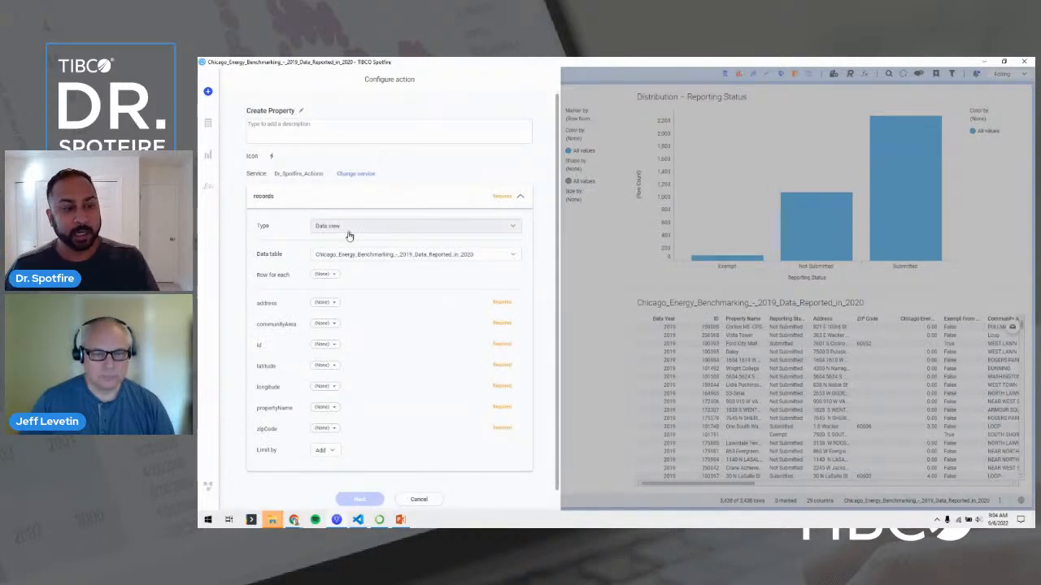
{"action": "left_click", "coordinate": [323, 274]}
{"action": "left_click", "coordinate": [322, 311]}
Map address, communityArea and id to Address, Community Area and ID, with id aggregated as First.
{"action": "left_click", "coordinate": [323, 304]}
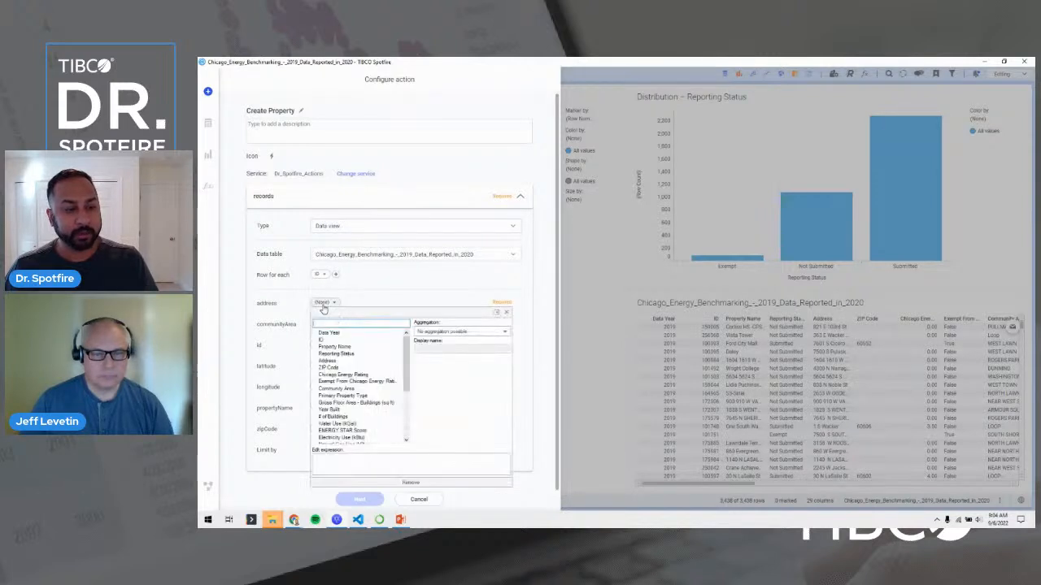
{"action": "left_click", "coordinate": [331, 361]}
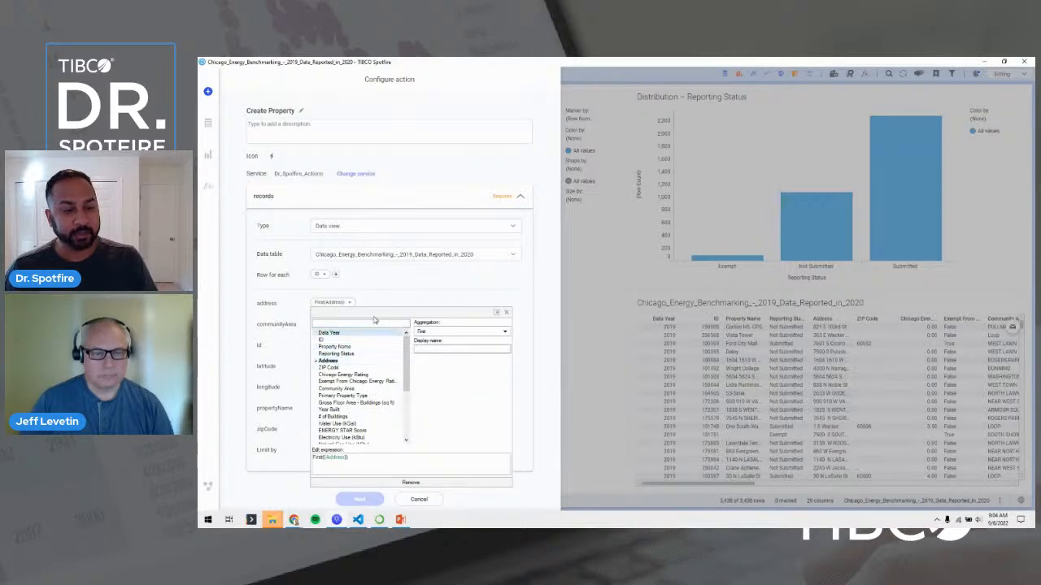
{"action": "left_click", "coordinate": [397, 290]}
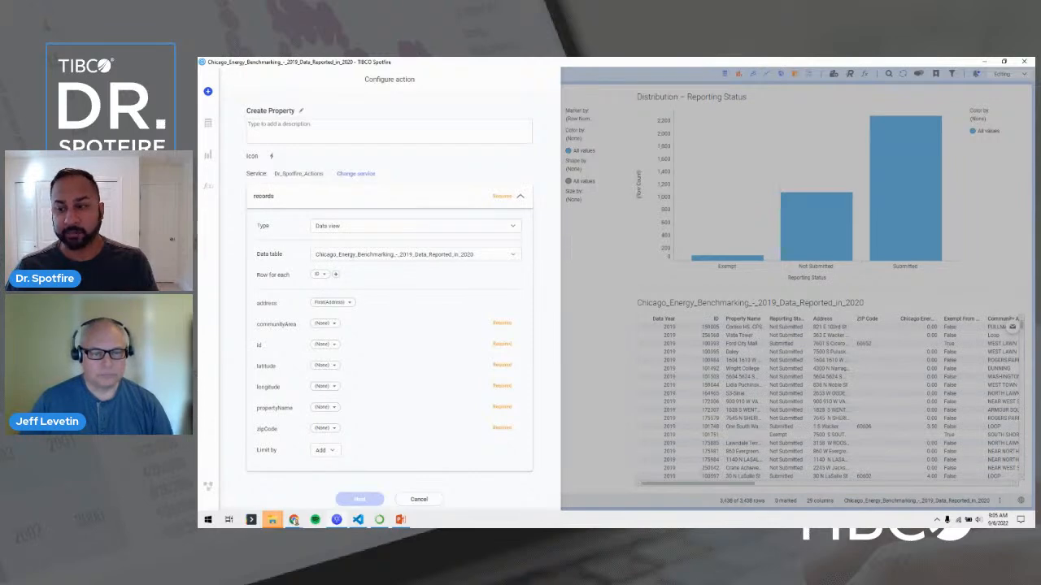
{"action": "left_click", "coordinate": [322, 328]}
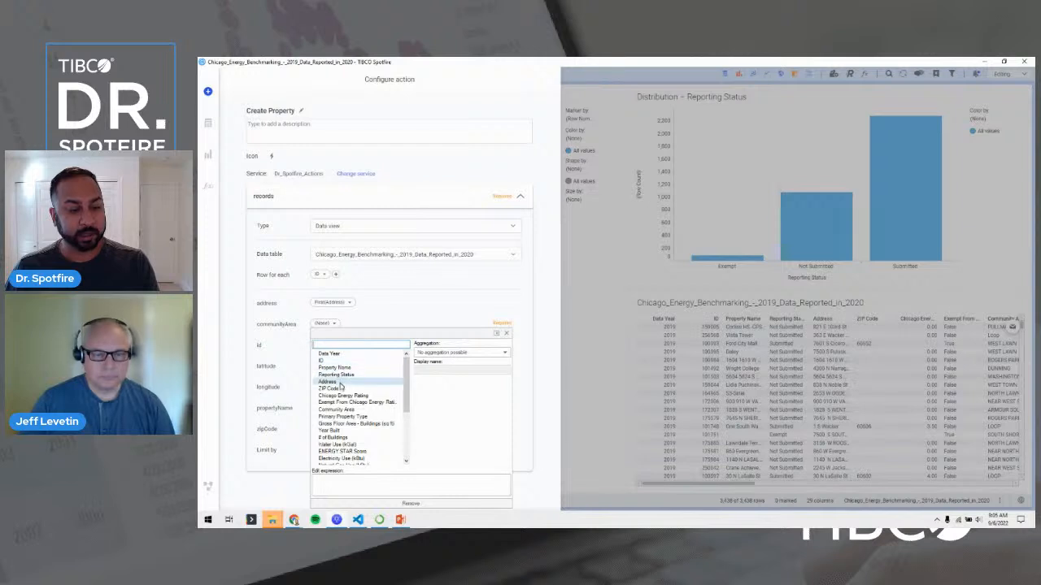
{"action": "left_click", "coordinate": [340, 410]}
{"action": "left_click", "coordinate": [254, 372]}
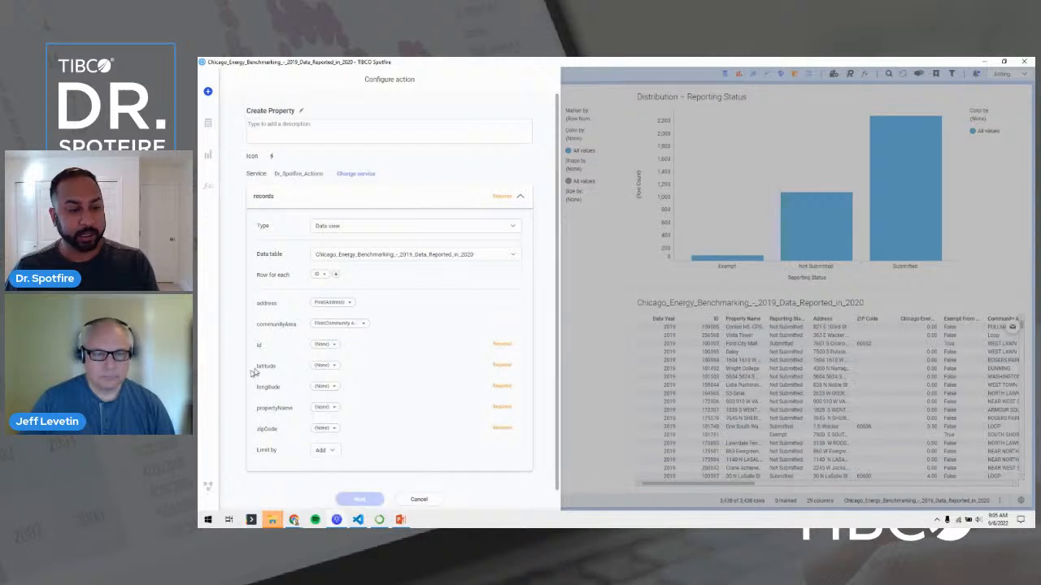
{"action": "left_click", "coordinate": [323, 344]}
{"action": "left_click", "coordinate": [322, 363]}
{"action": "left_click", "coordinate": [424, 356]}
{"action": "type", "text": "f"}
{"action": "left_click", "coordinate": [430, 394]}
{"action": "left_click", "coordinate": [307, 370]}
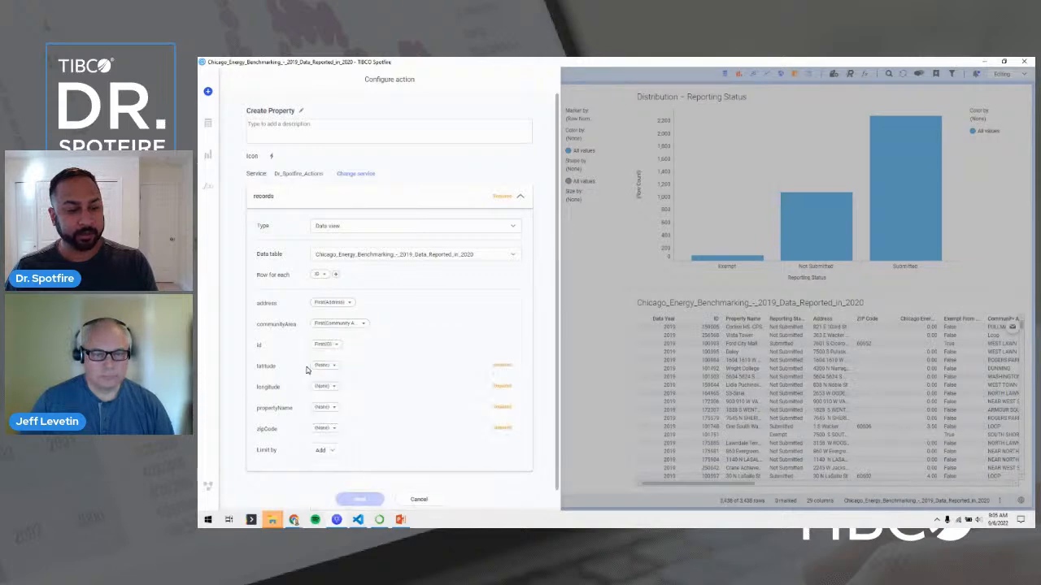
{"action": "left_click", "coordinate": [323, 366]}
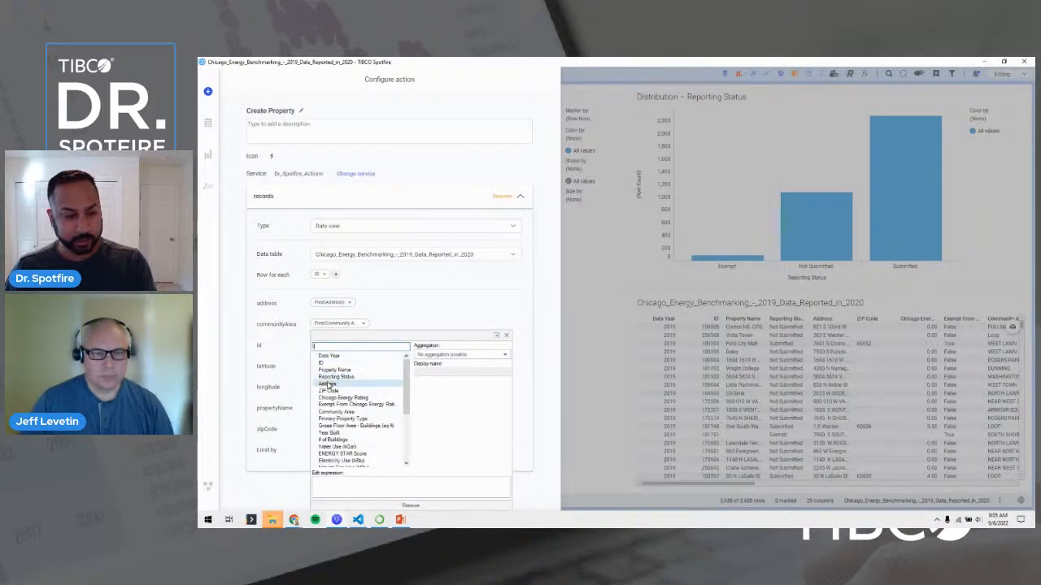
Map latitude and longitude to their columns, both using First aggregation.
{"action": "type", "text": "la"}
{"action": "left_click", "coordinate": [328, 356]}
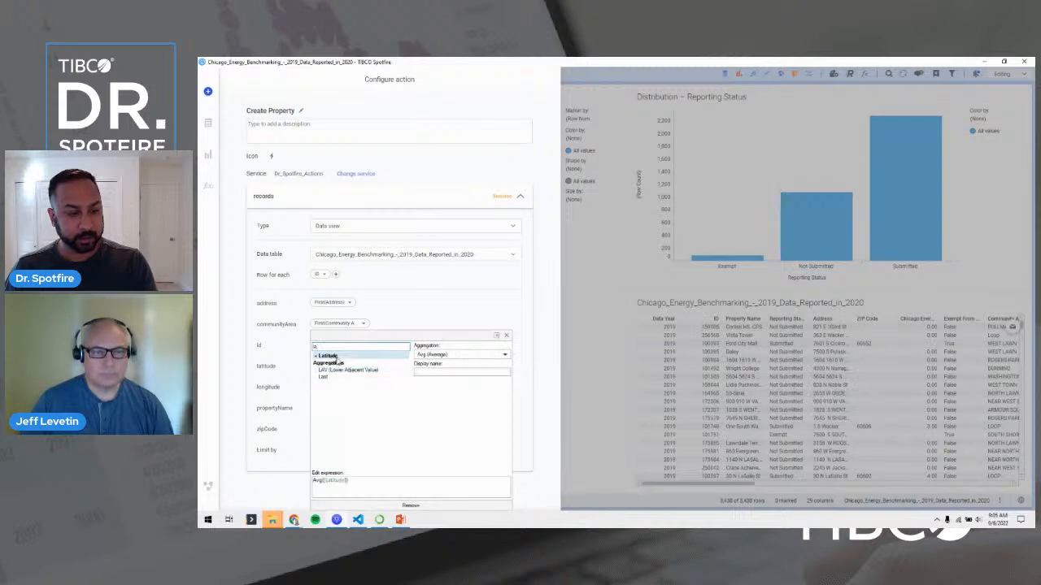
{"action": "left_click", "coordinate": [439, 356]}
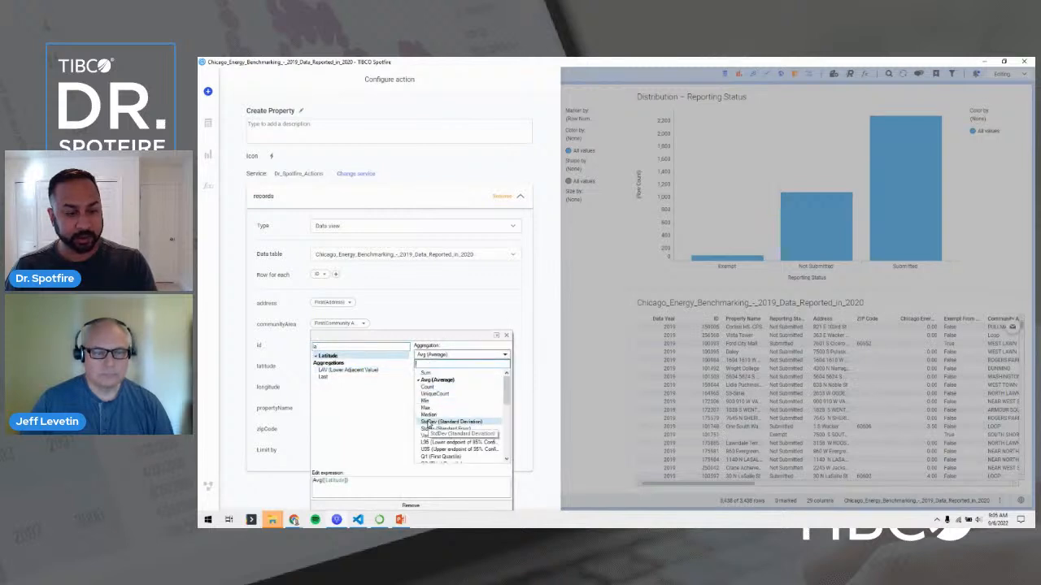
{"action": "scroll", "coordinate": [429, 423], "scroll_direction": "down", "scroll_amount": 3}
{"action": "left_click", "coordinate": [426, 397]}
{"action": "left_click", "coordinate": [290, 397]}
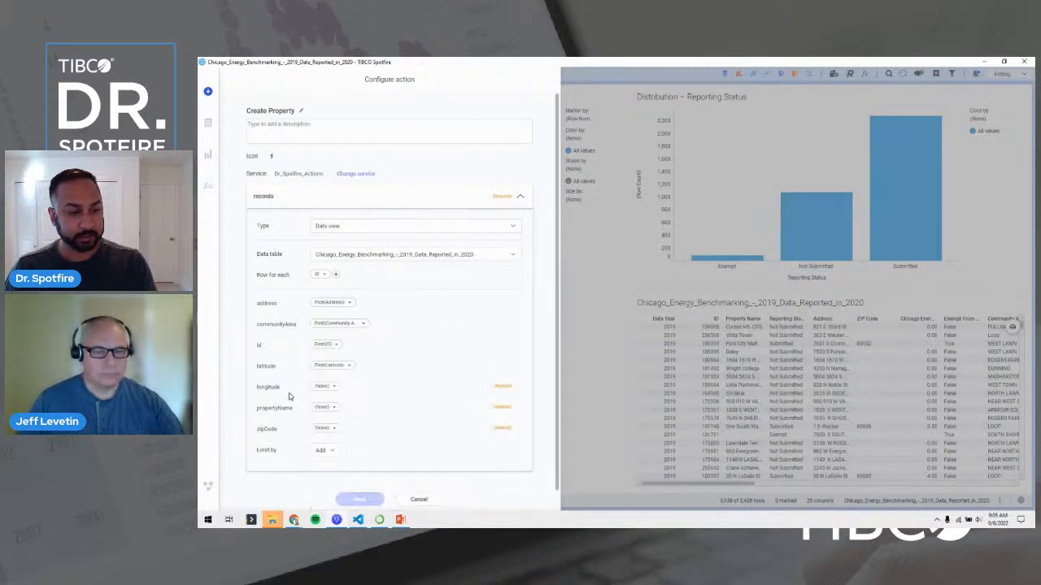
{"action": "left_click", "coordinate": [325, 386]}
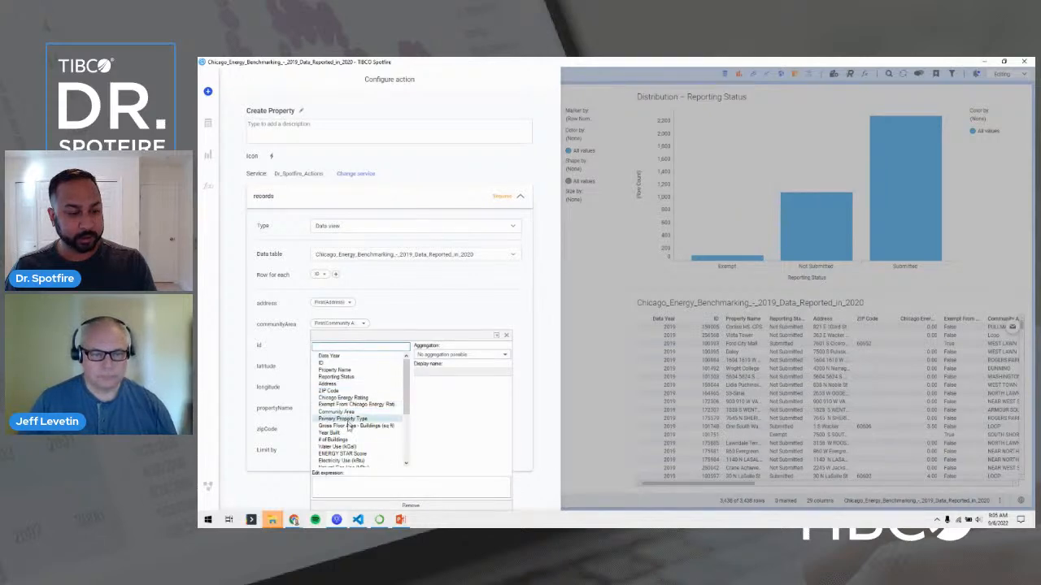
{"action": "scroll", "coordinate": [348, 419], "scroll_direction": "down", "scroll_amount": 6}
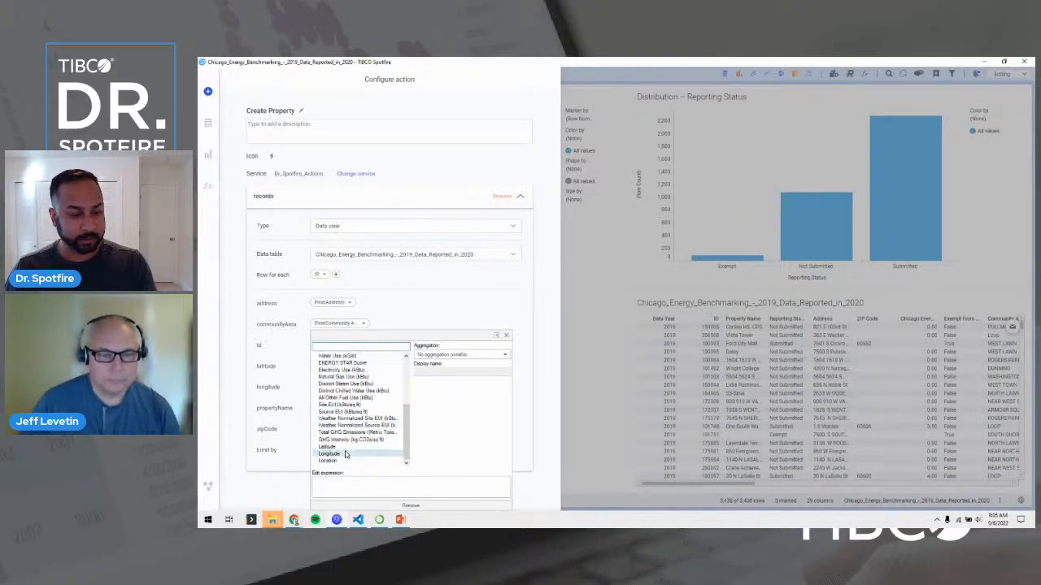
{"action": "left_click", "coordinate": [348, 456]}
{"action": "left_click", "coordinate": [447, 355]}
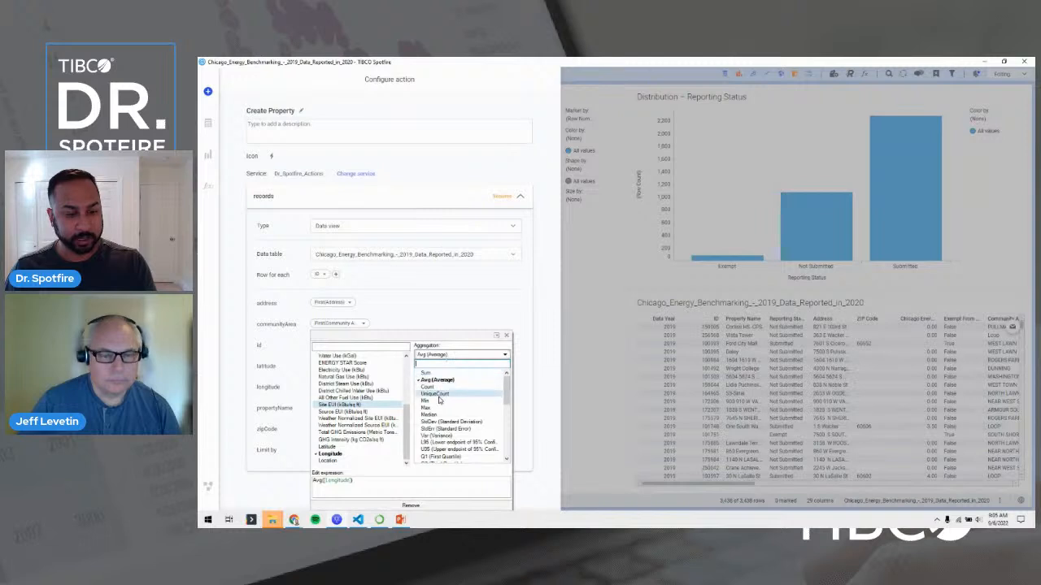
{"action": "scroll", "coordinate": [437, 407], "scroll_direction": "down", "scroll_amount": 5}
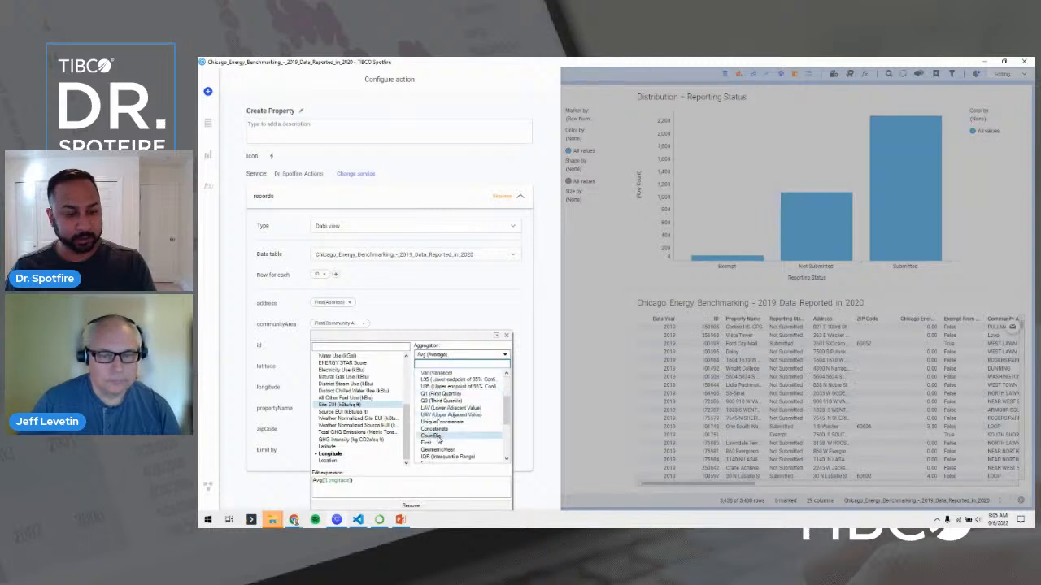
{"action": "left_click", "coordinate": [435, 443]}
{"action": "left_click", "coordinate": [280, 418]}
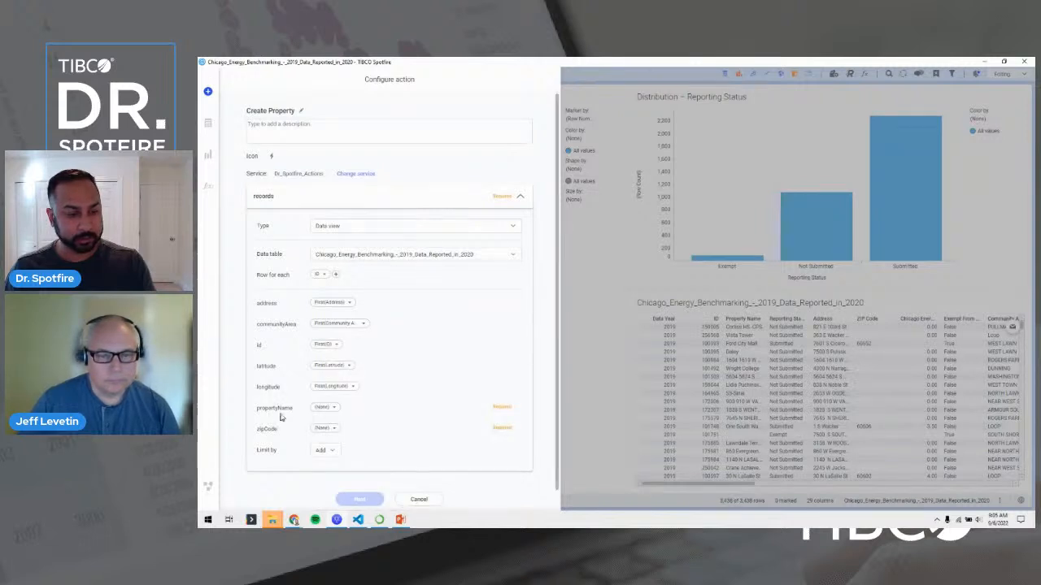
Map propertyName to Property Name and zipCode to ZIP Code.
{"action": "left_click", "coordinate": [326, 409]}
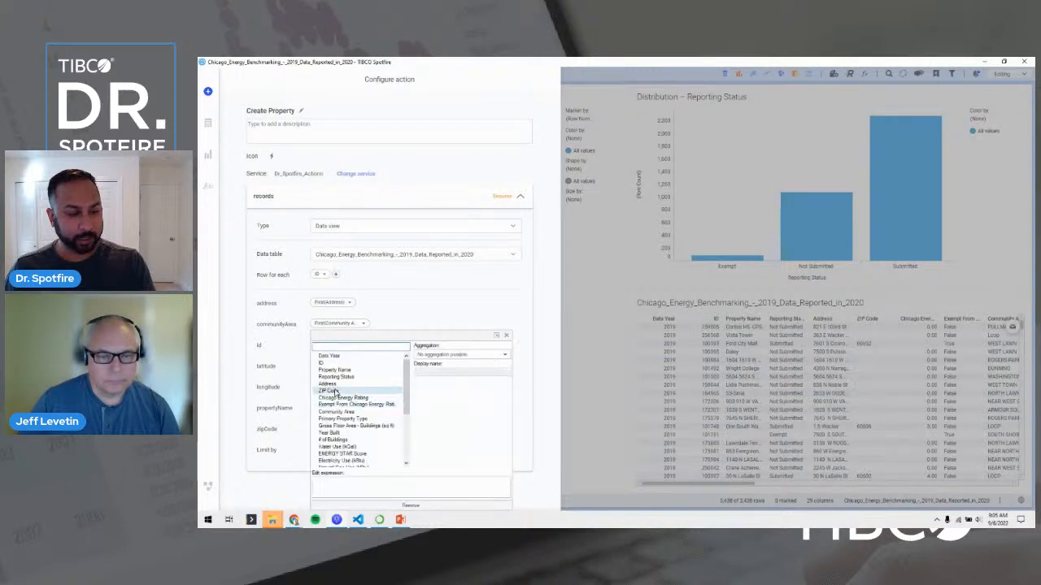
{"action": "left_click", "coordinate": [330, 371]}
{"action": "left_click", "coordinate": [298, 427]}
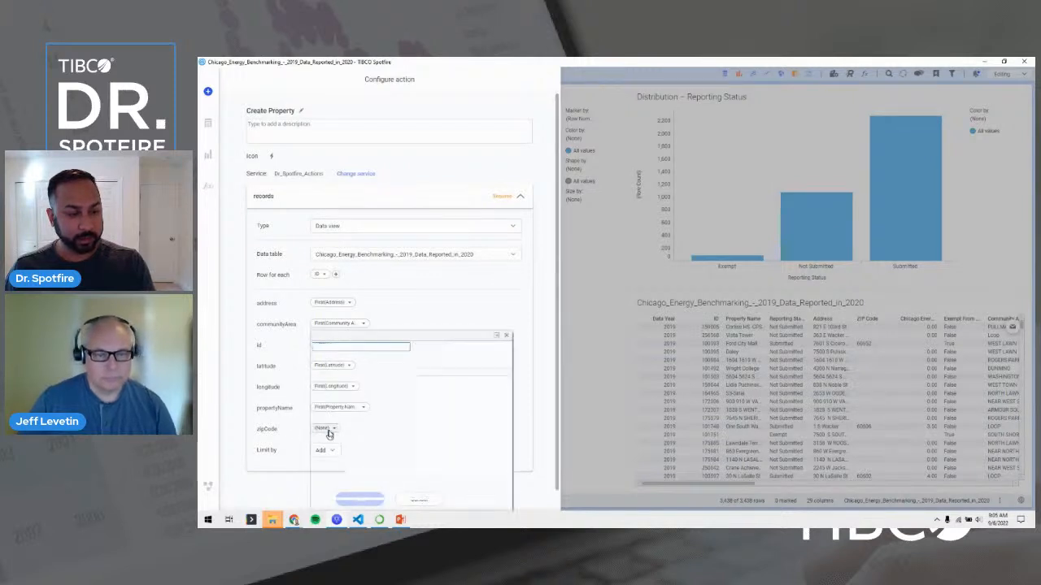
{"action": "left_click", "coordinate": [330, 429]}
{"action": "left_click", "coordinate": [329, 392]}
{"action": "left_click", "coordinate": [290, 404]}
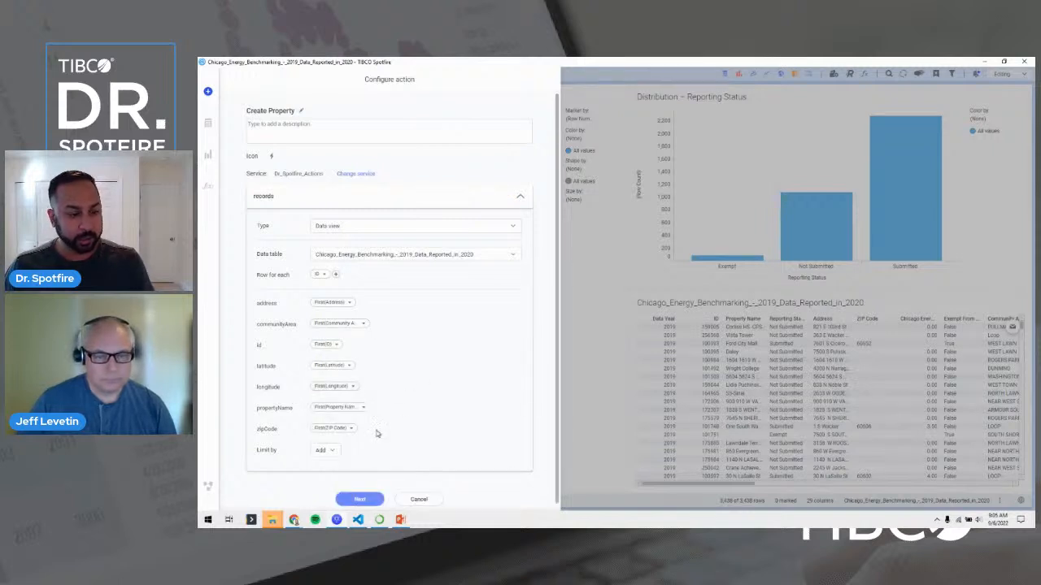
Give the action a bell icon, limit records to Marking, and save Create Property.
{"action": "left_click", "coordinate": [271, 157]}
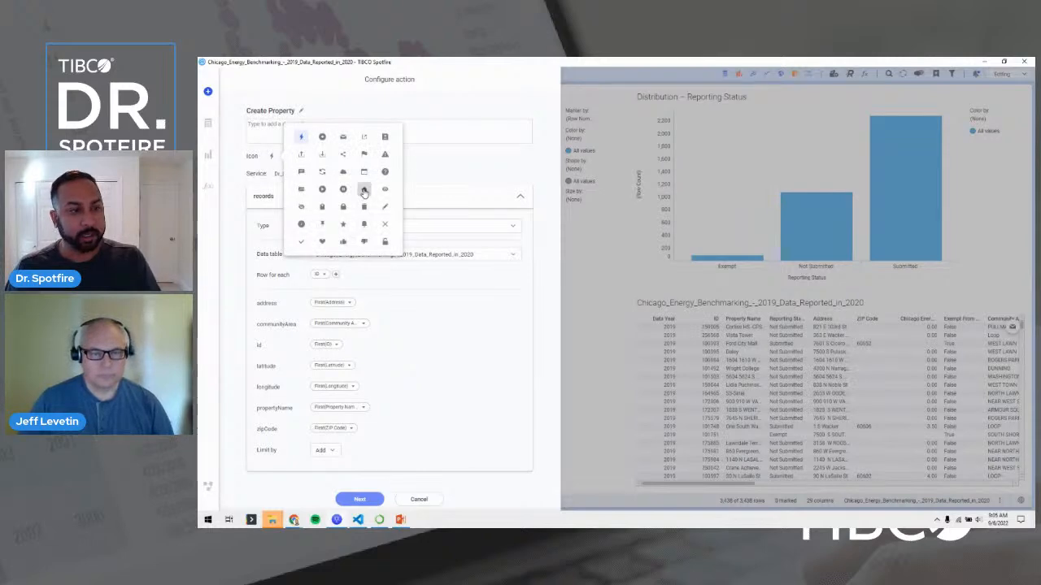
{"action": "left_click", "coordinate": [364, 190]}
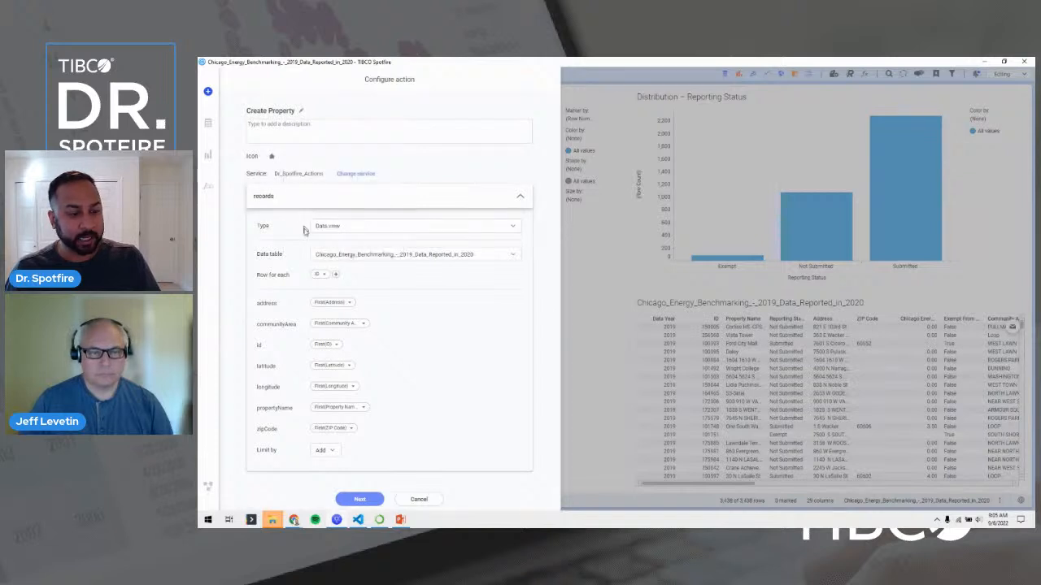
{"action": "left_click", "coordinate": [324, 450]}
{"action": "left_click", "coordinate": [325, 480]}
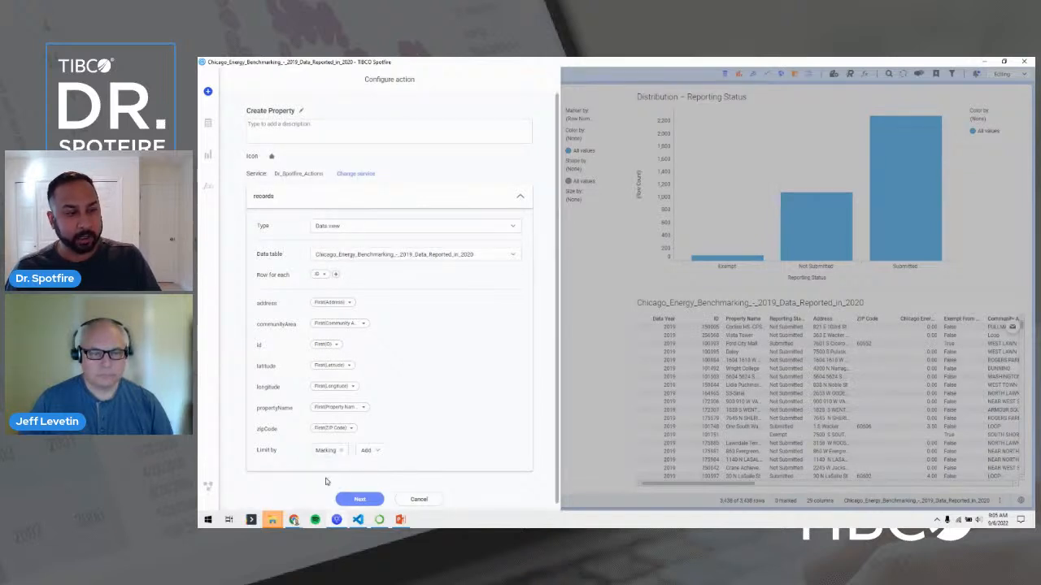
{"action": "left_click", "coordinate": [359, 498]}
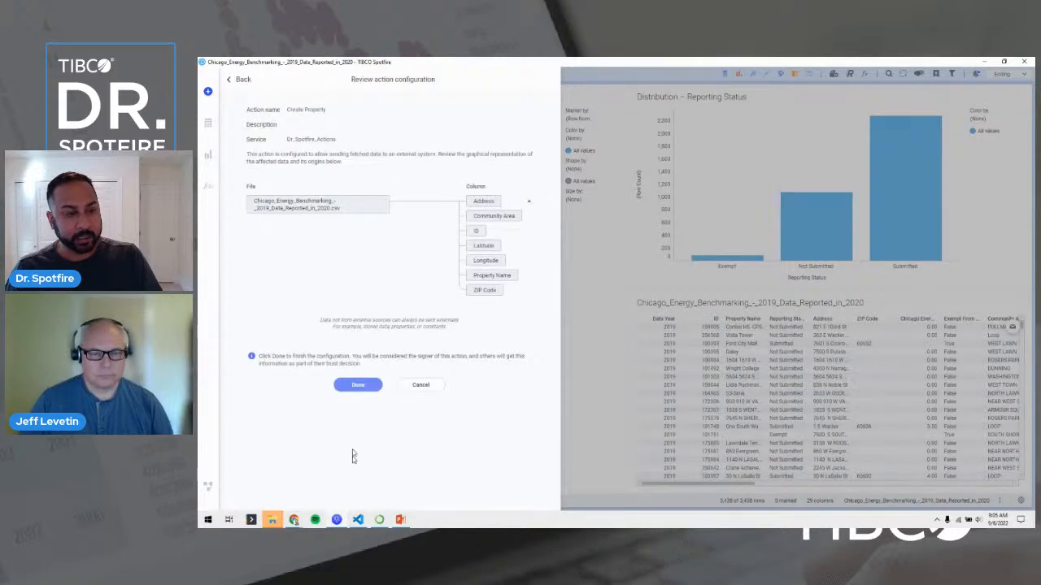
{"action": "left_click", "coordinate": [357, 390]}
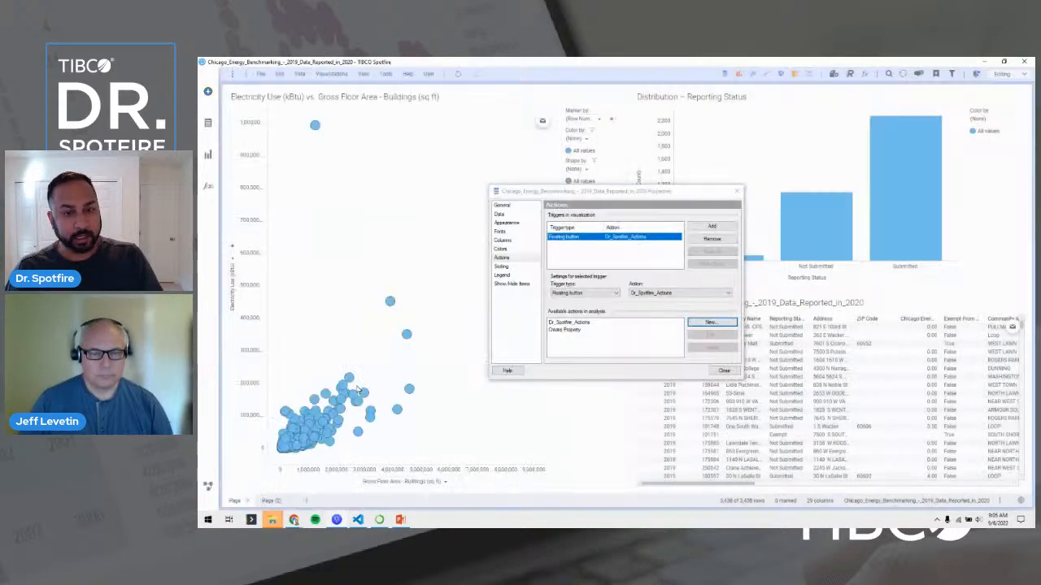
Add a new visualization trigger that runs Create Property.
{"action": "left_click", "coordinate": [567, 330]}
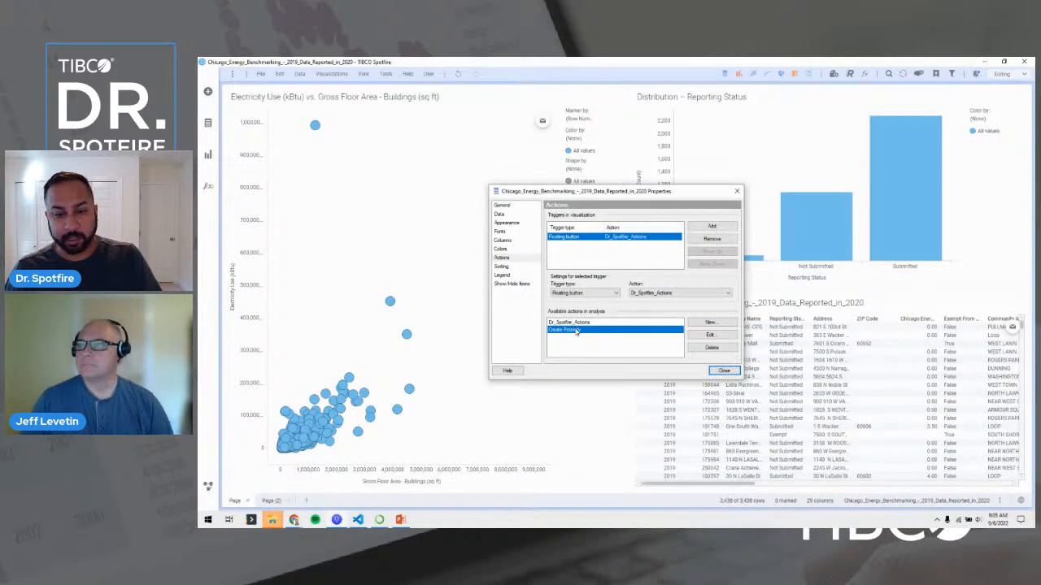
{"action": "left_click", "coordinate": [711, 228]}
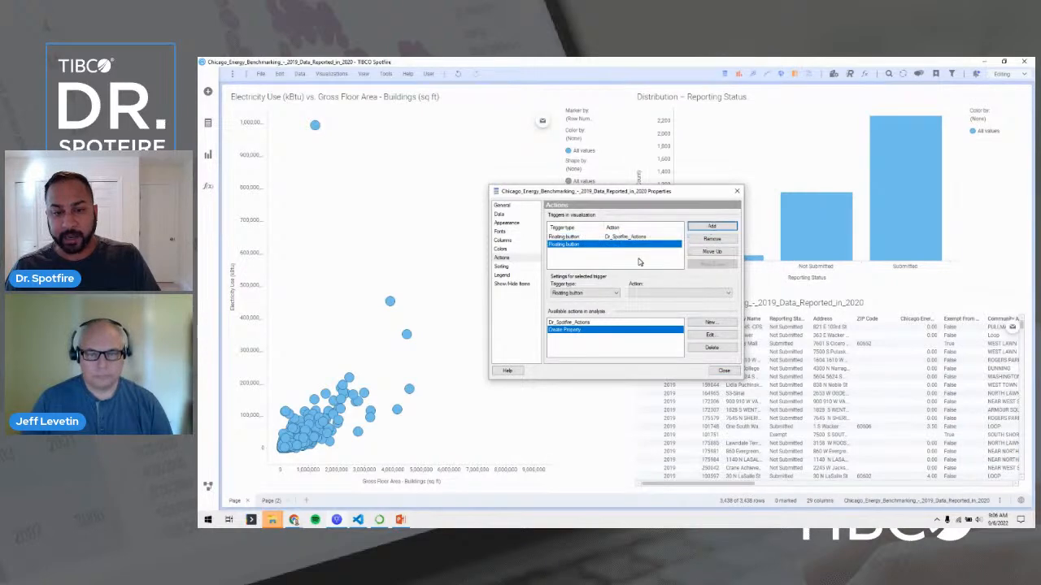
{"action": "left_click", "coordinate": [646, 290]}
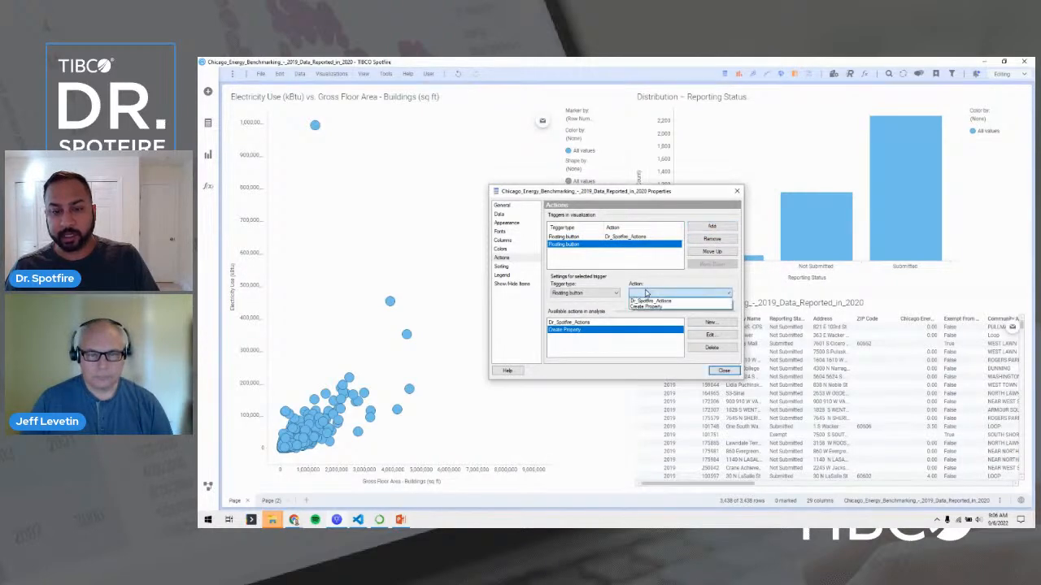
{"action": "left_click", "coordinate": [641, 310]}
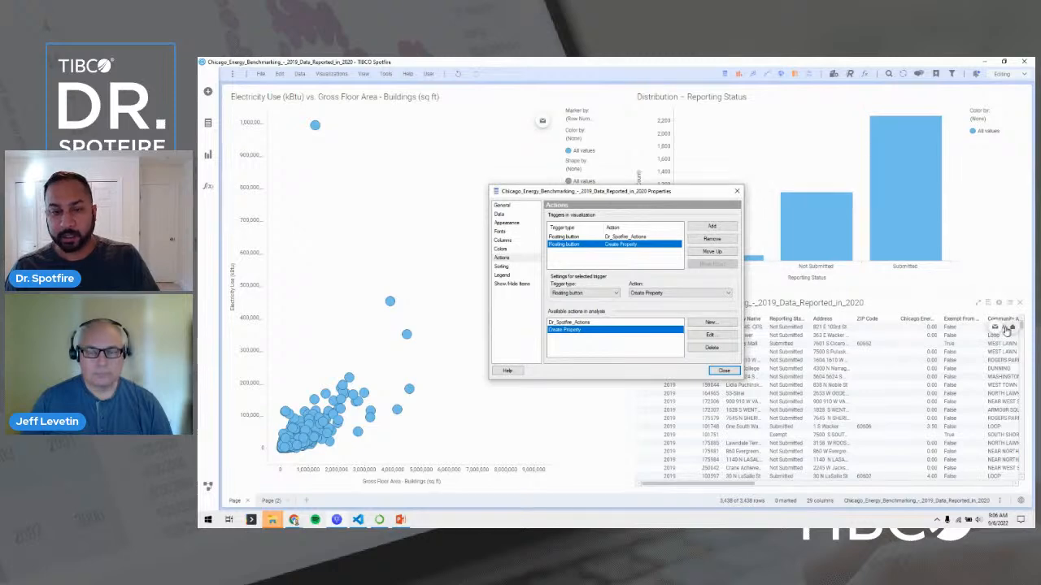
Try right-click menu and title bar trigger types, then keep Floating button.
{"action": "left_click", "coordinate": [584, 293]}
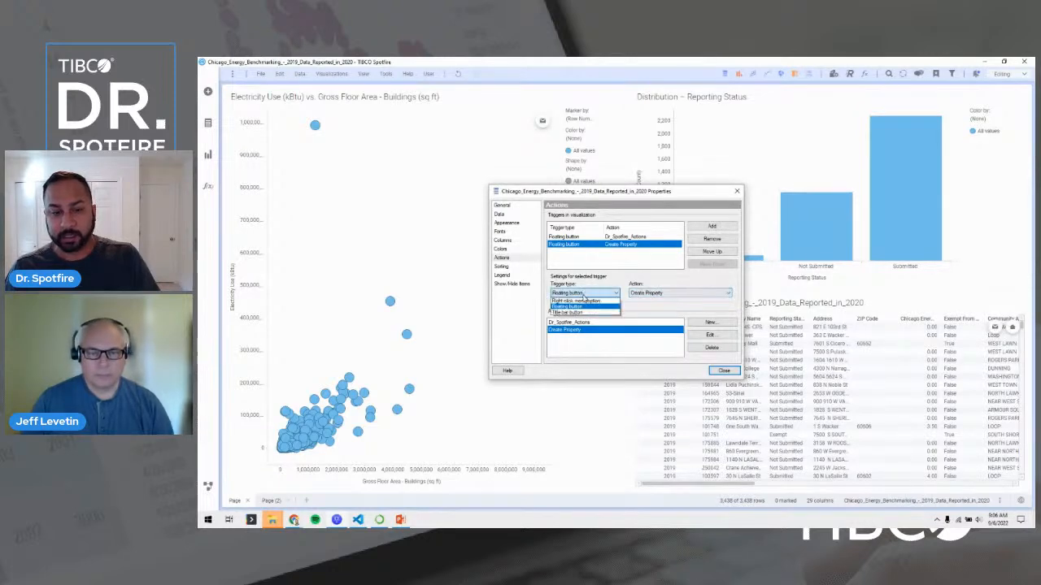
{"action": "left_click", "coordinate": [583, 306]}
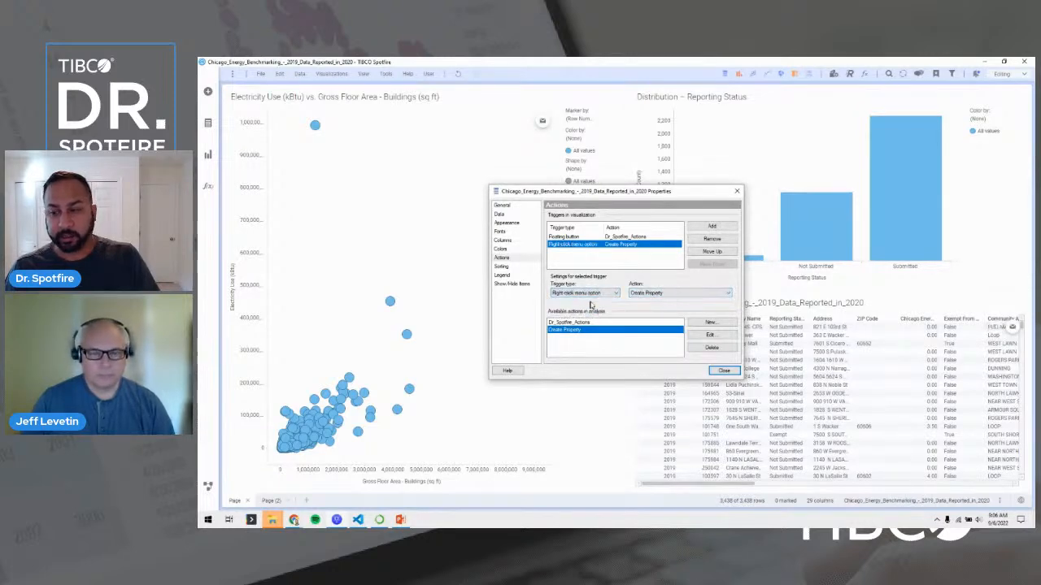
{"action": "right_click", "coordinate": [897, 343]}
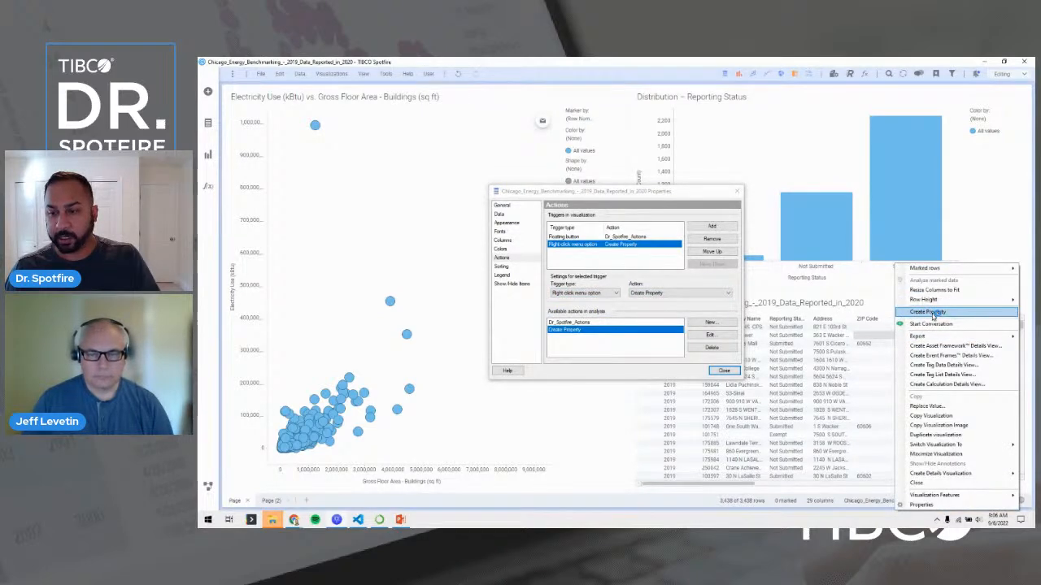
{"action": "left_click", "coordinate": [584, 292]}
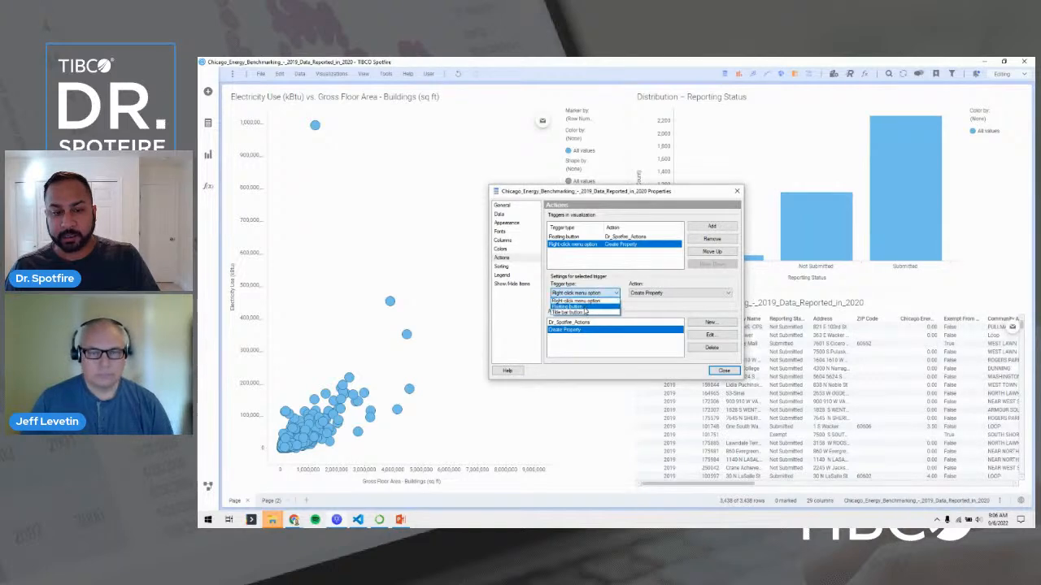
{"action": "left_click", "coordinate": [585, 313]}
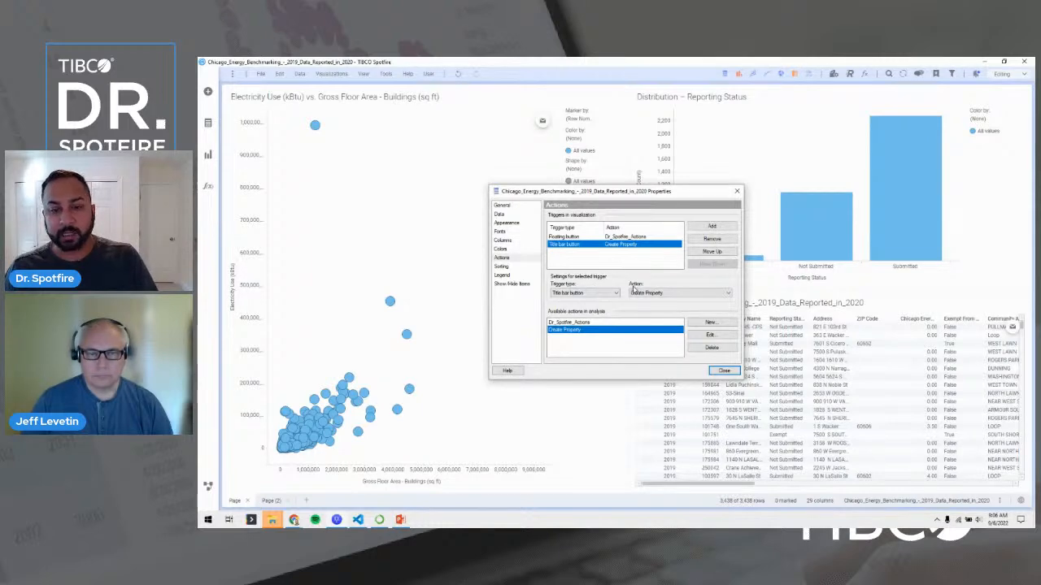
{"action": "left_click", "coordinate": [606, 293]}
{"action": "left_click", "coordinate": [598, 306]}
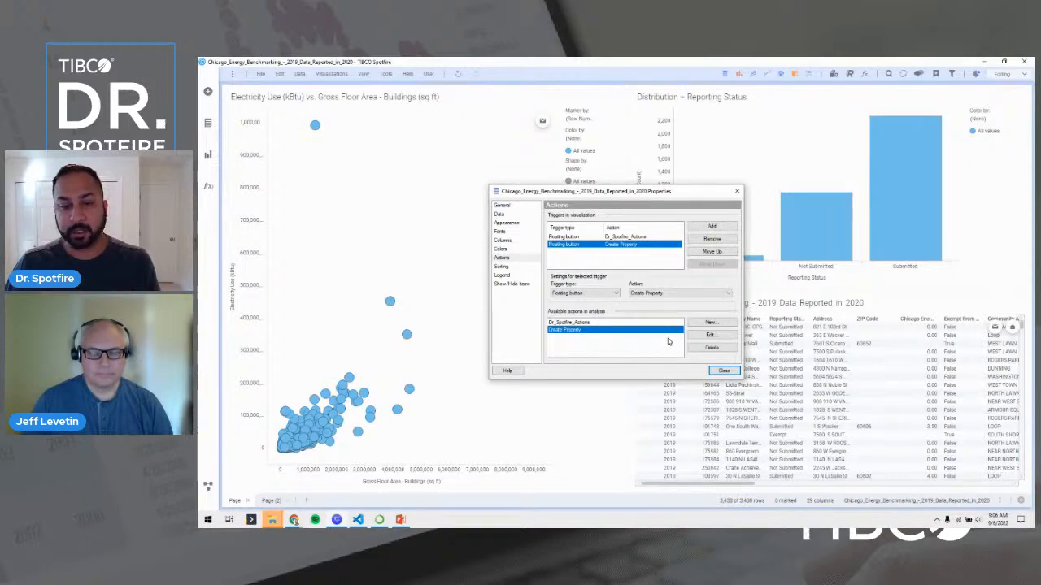
Select the Dr_Spotfire_Actions action and open it for editing.
{"action": "left_click", "coordinate": [636, 238]}
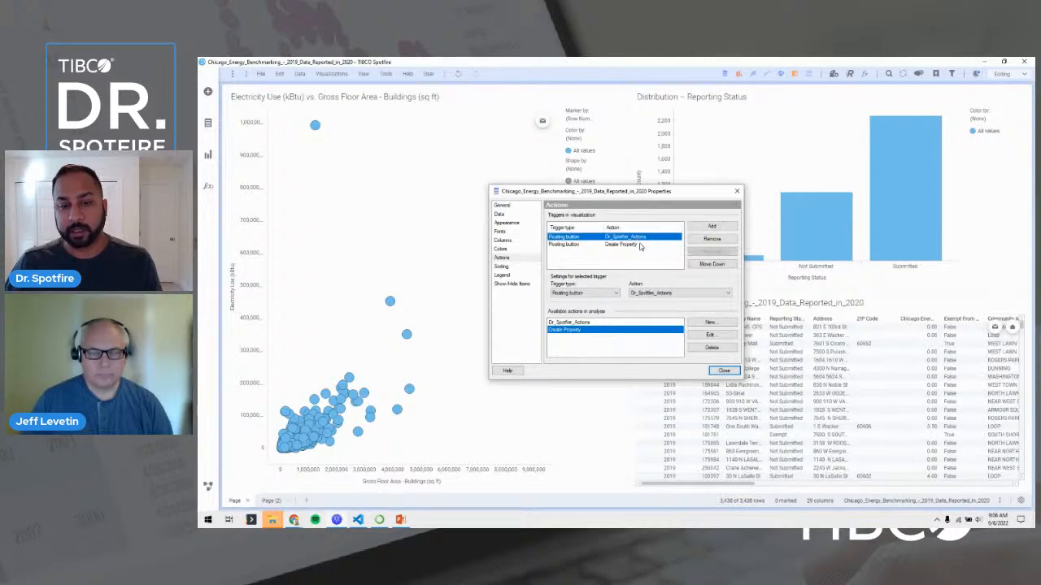
{"action": "left_click", "coordinate": [678, 323]}
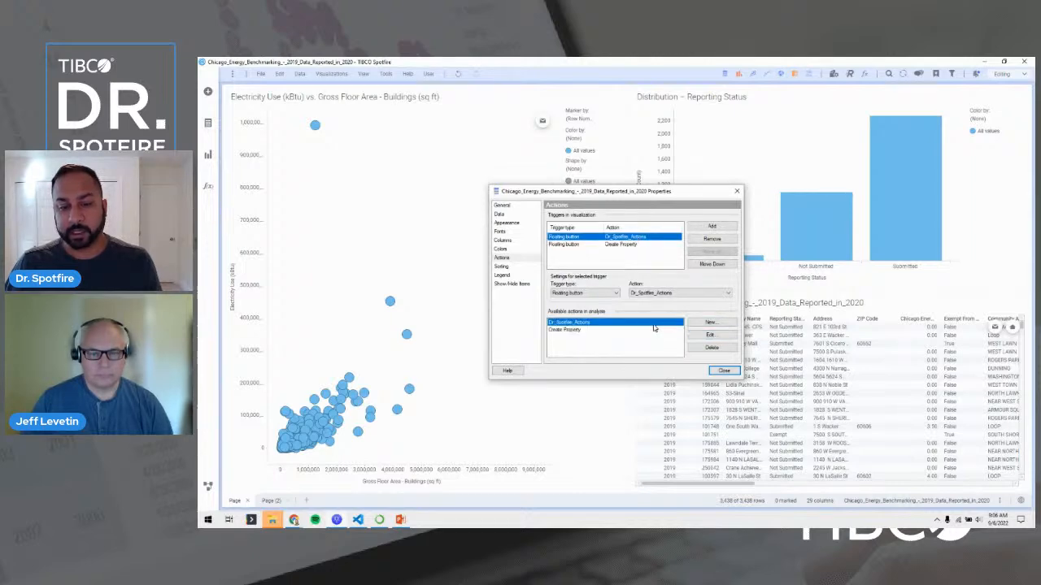
{"action": "left_click", "coordinate": [694, 335]}
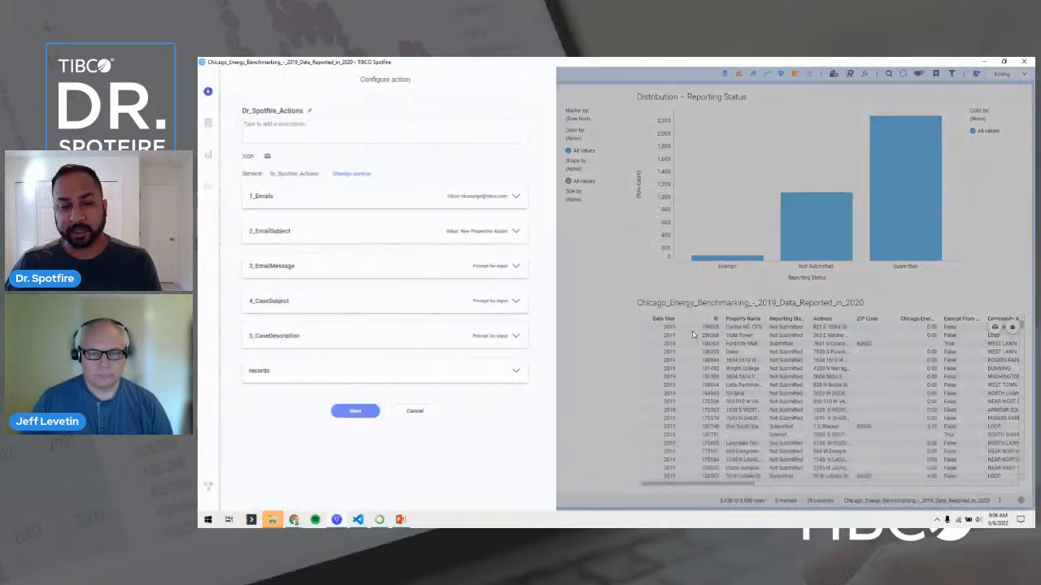
Retitle the action Create a Property & Send Email and set 1_Emails to Prompt.
{"action": "double_click", "coordinate": [318, 115]}
{"action": "type", "text": "Create a Property & Send Email"}
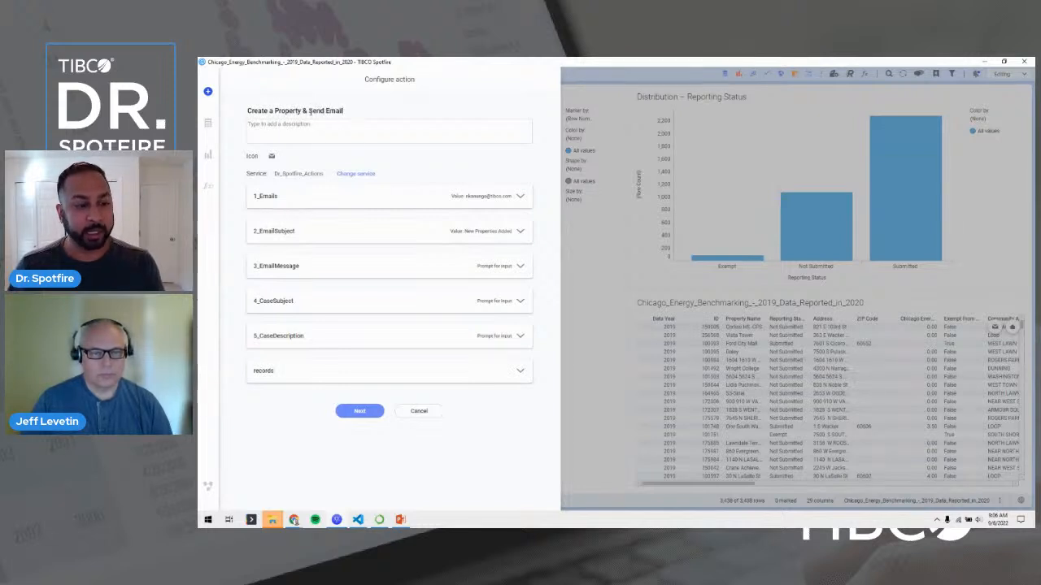
{"action": "left_click", "coordinate": [366, 196]}
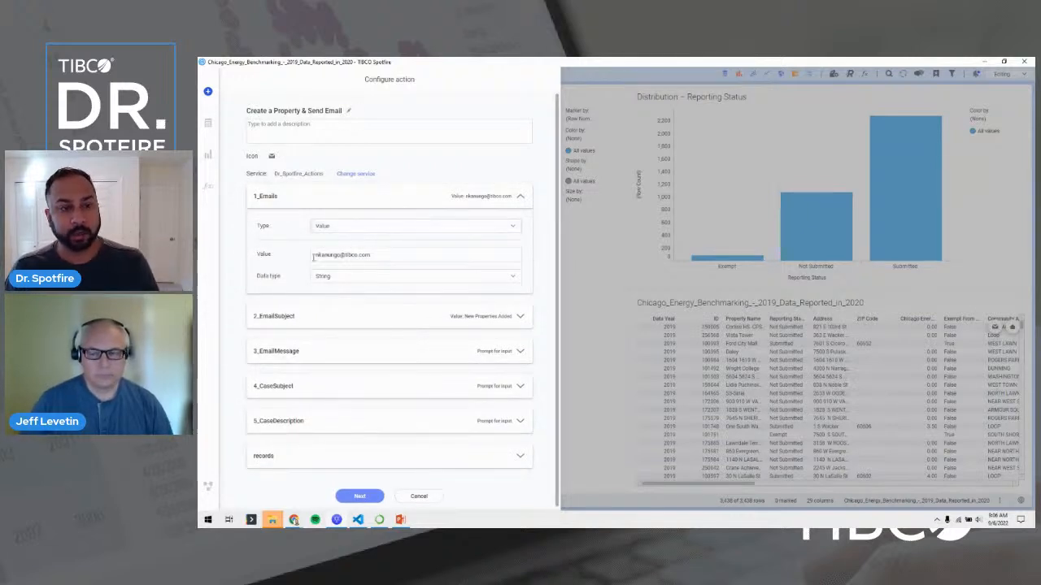
{"action": "left_click_drag", "start_coordinate": [376, 257], "coordinate": [295, 260]}
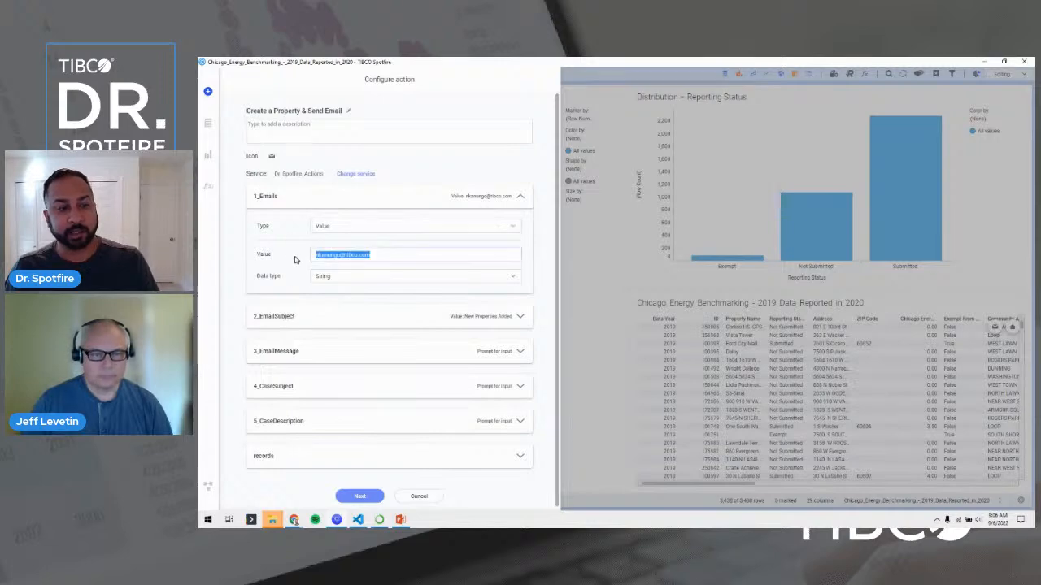
{"action": "left_click", "coordinate": [322, 226]}
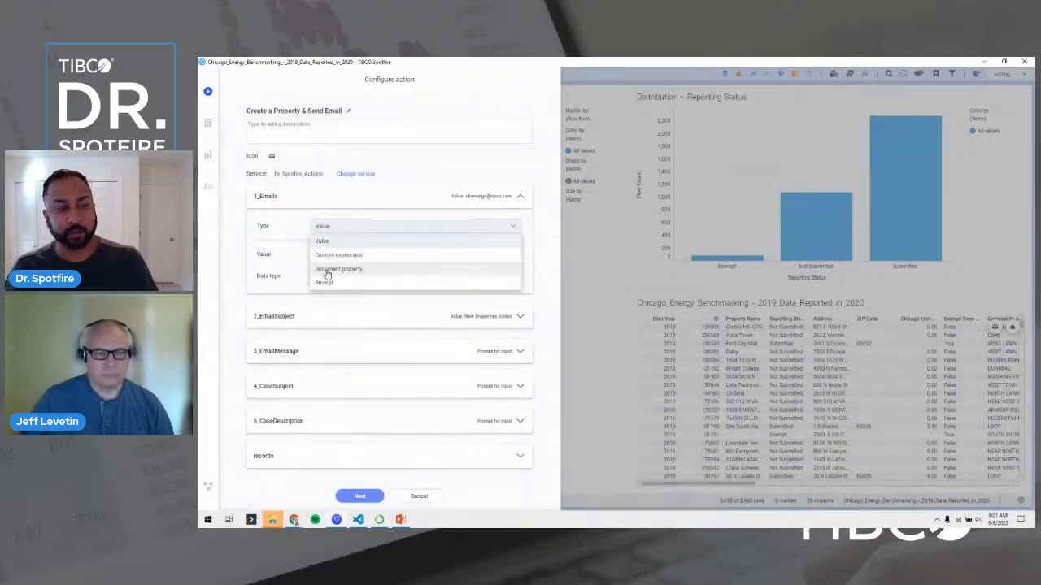
{"action": "left_click", "coordinate": [327, 282]}
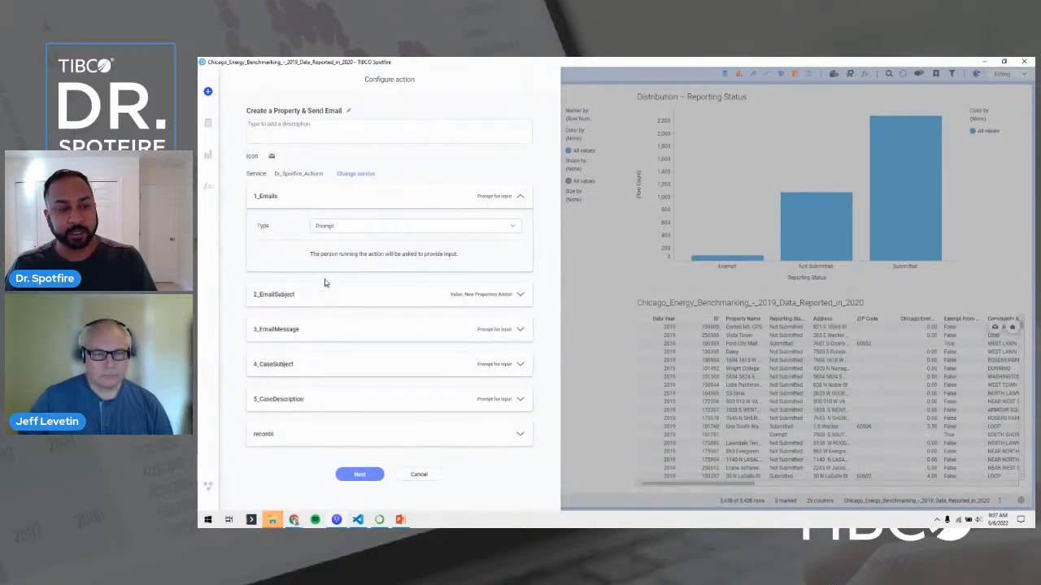
Expand EmailSubject, EmailMessage, CaseSubject, CaseDescription and records parameters to review them.
{"action": "left_click", "coordinate": [337, 293]}
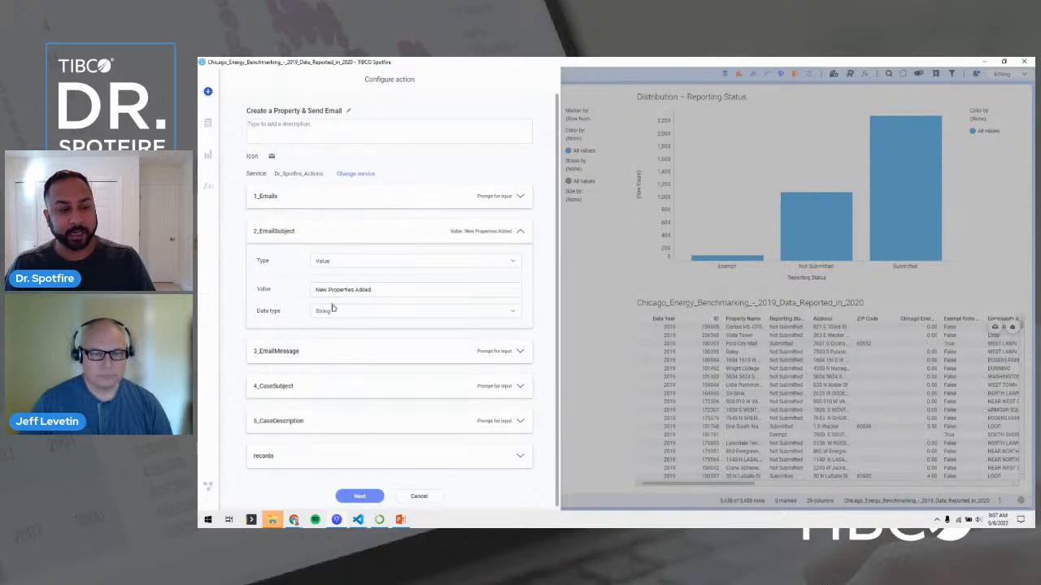
{"action": "left_click", "coordinate": [339, 343]}
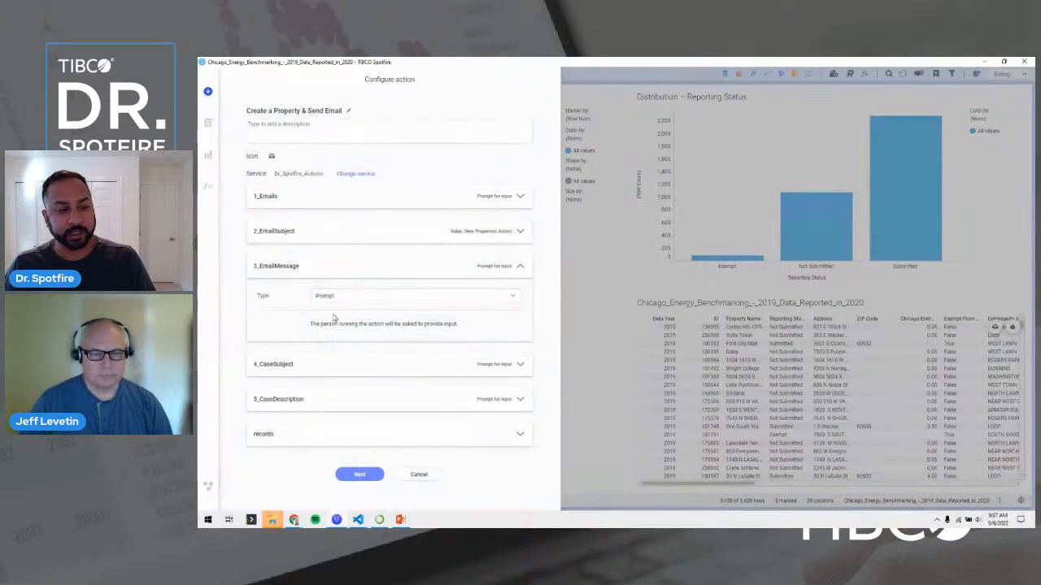
{"action": "left_click", "coordinate": [318, 364]}
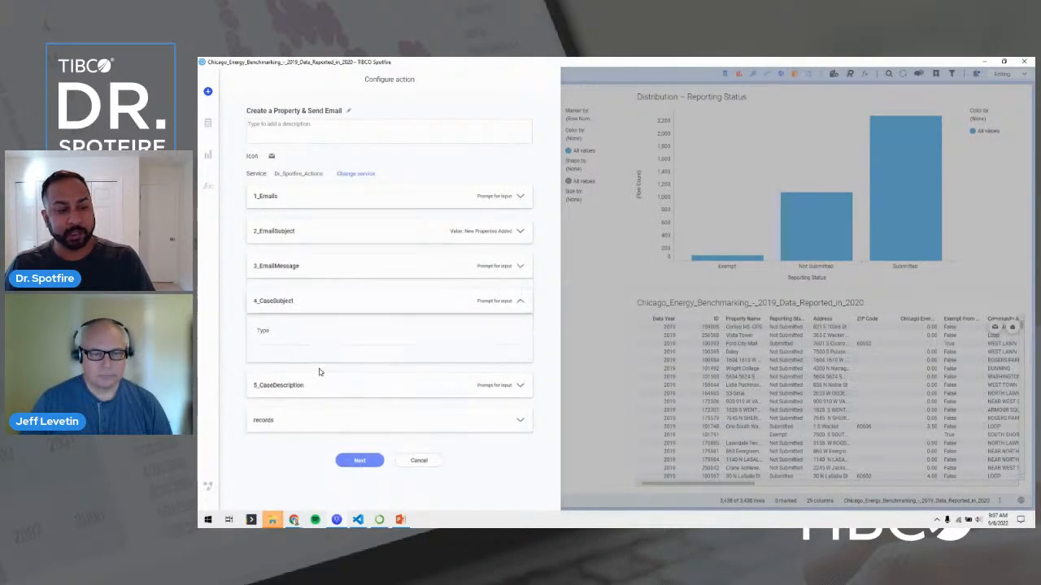
{"action": "left_click", "coordinate": [330, 397]}
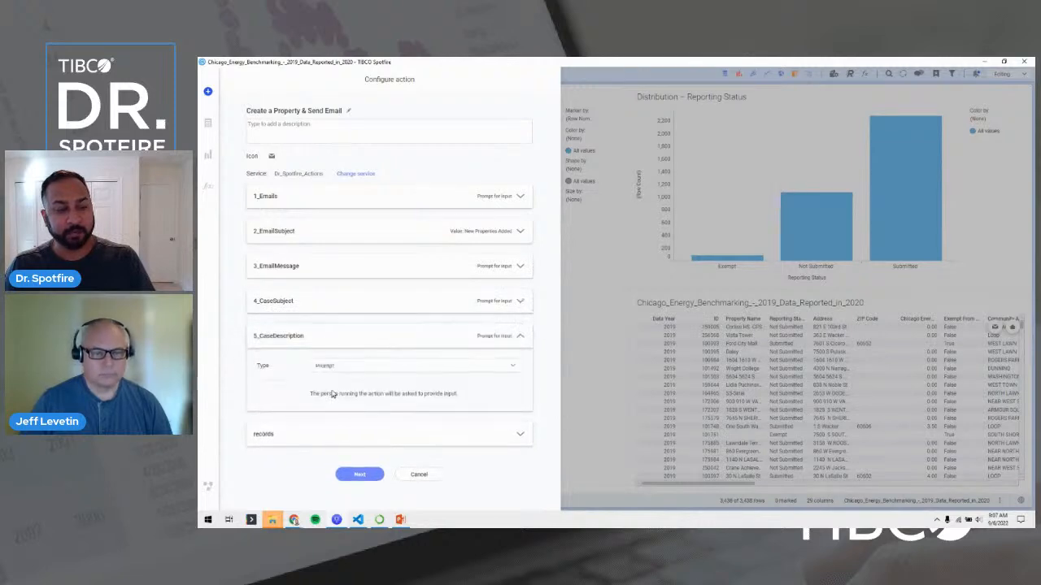
{"action": "left_click", "coordinate": [343, 435]}
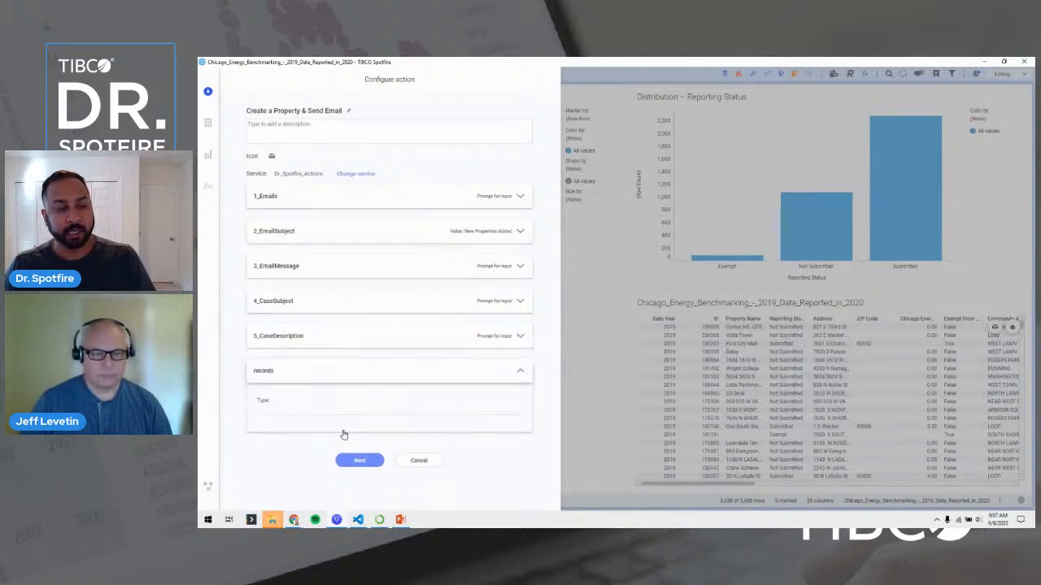
{"action": "scroll", "coordinate": [340, 374], "scroll_direction": "down", "scroll_amount": 2}
Save the edited Create a Property & Send Email action and close the Properties dialog.
{"action": "scroll", "coordinate": [335, 329], "scroll_direction": "down", "scroll_amount": 1}
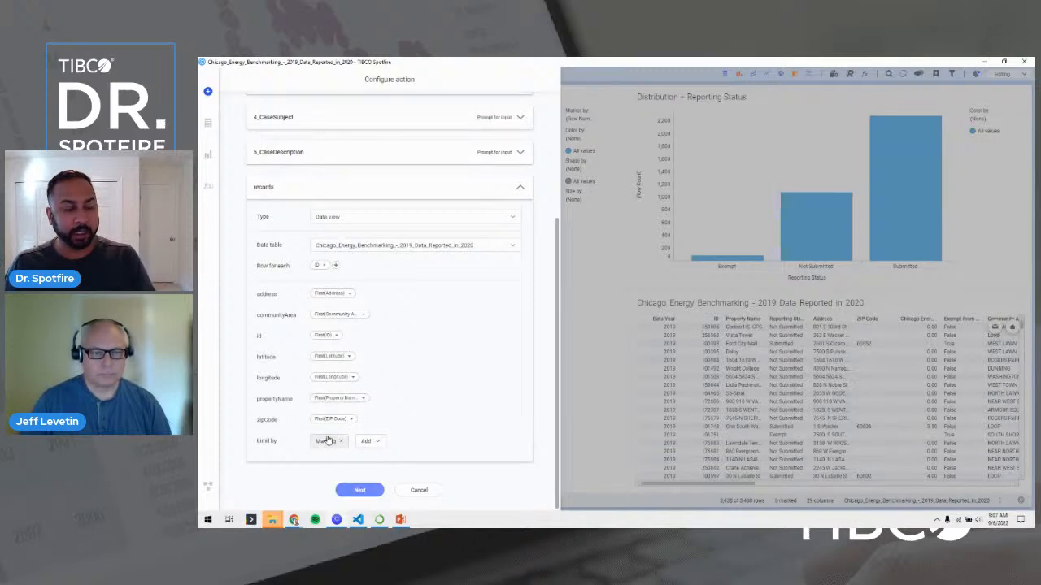
{"action": "scroll", "coordinate": [328, 442], "scroll_direction": "up", "scroll_amount": 3}
{"action": "scroll", "coordinate": [332, 434], "scroll_direction": "down", "scroll_amount": 3}
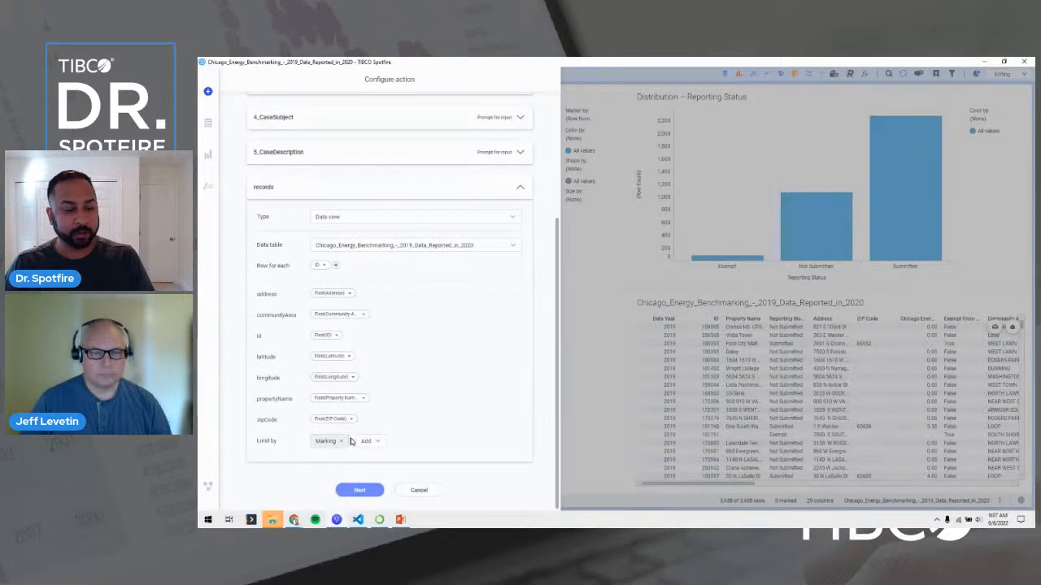
{"action": "left_click", "coordinate": [359, 490]}
{"action": "left_click", "coordinate": [365, 305]}
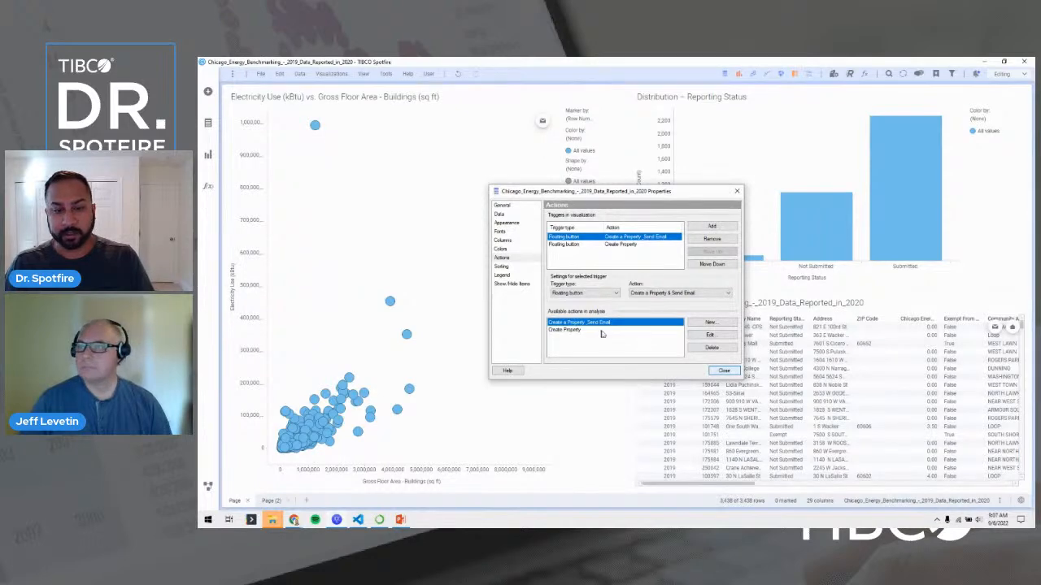
{"action": "left_click", "coordinate": [722, 371]}
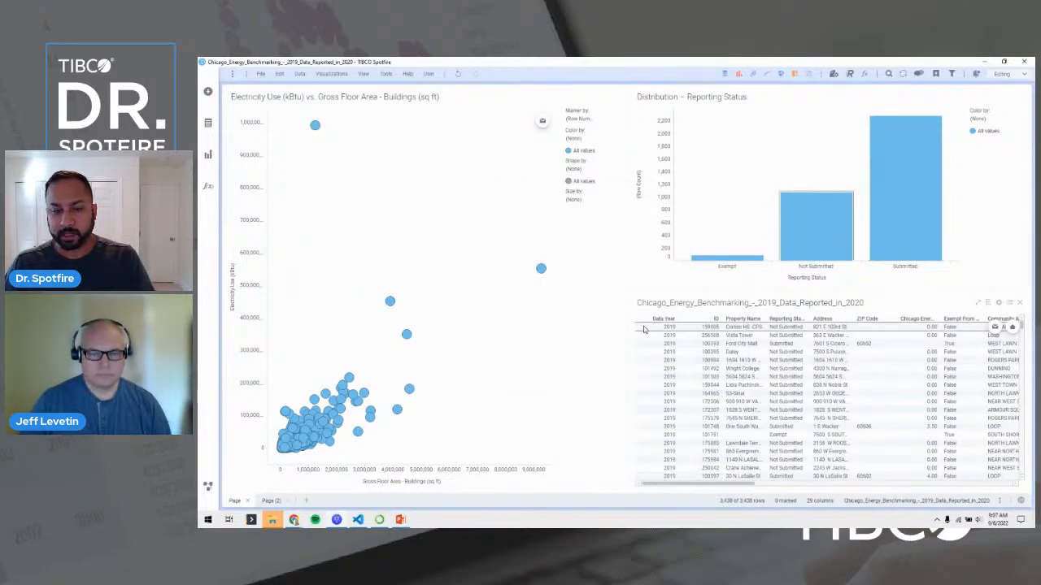
Mark only the isolated outlier point near 550,000 kBtu, clearing an earlier wider marking.
{"action": "left_click_drag", "start_coordinate": [436, 218], "coordinate": [558, 343]}
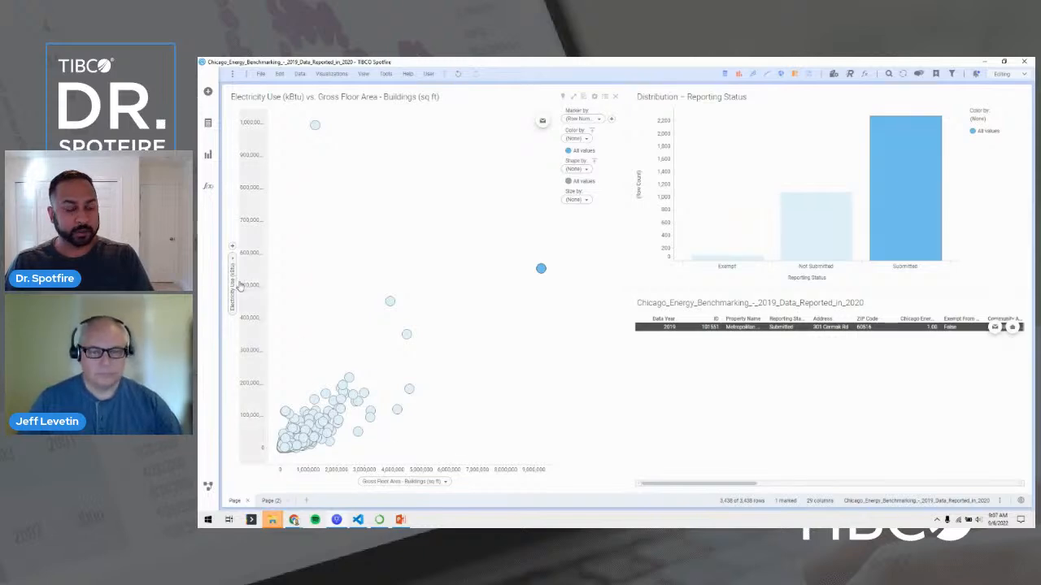
{"action": "left_click", "coordinate": [488, 250]}
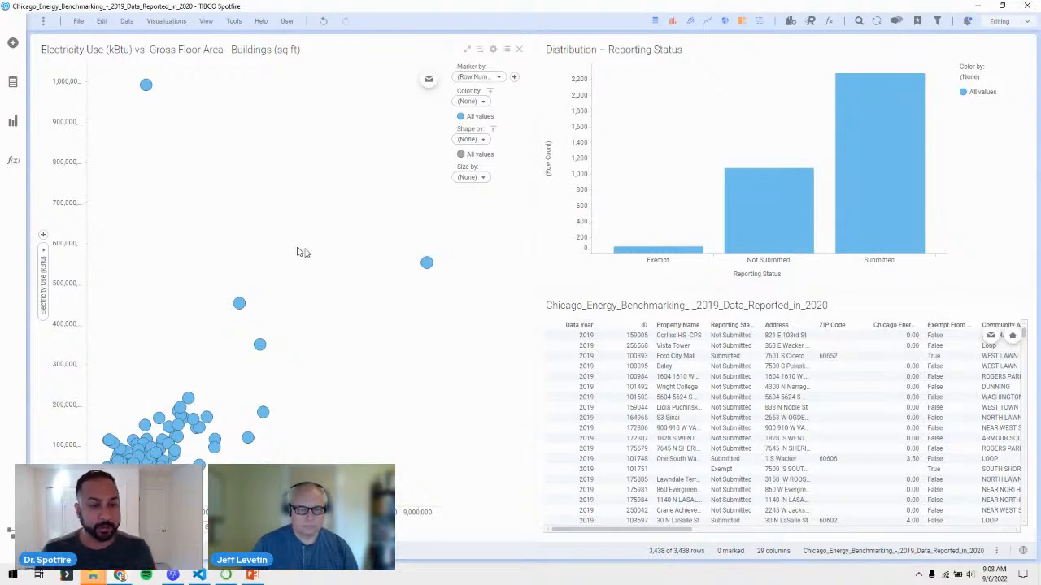
{"action": "left_click_drag", "start_coordinate": [392, 234], "coordinate": [495, 320]}
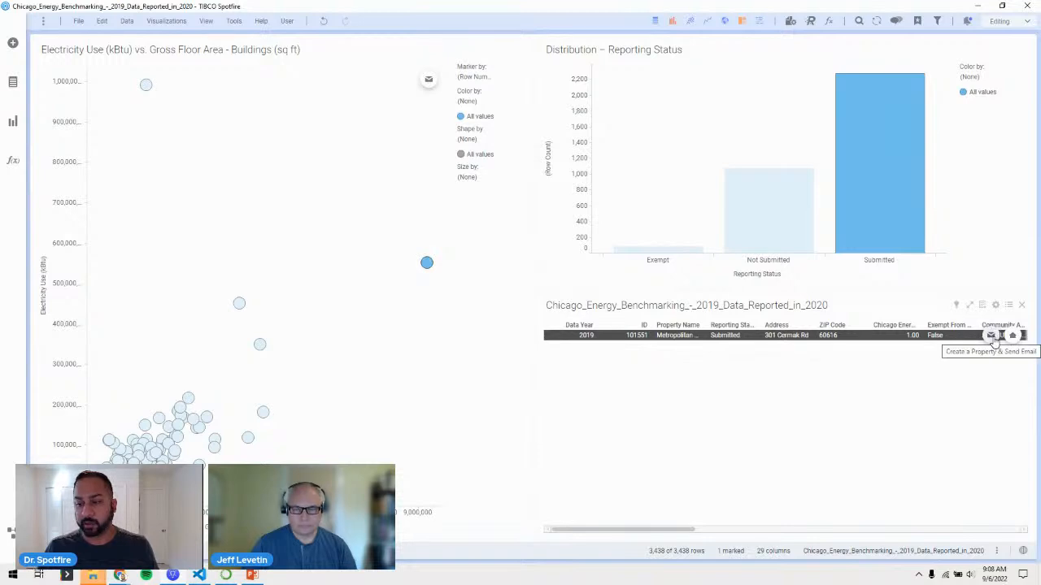
Launch the row's email action, entering recipient e-mail, message and case subject 'Investigate high consumption building'.
{"action": "left_click", "coordinate": [992, 336]}
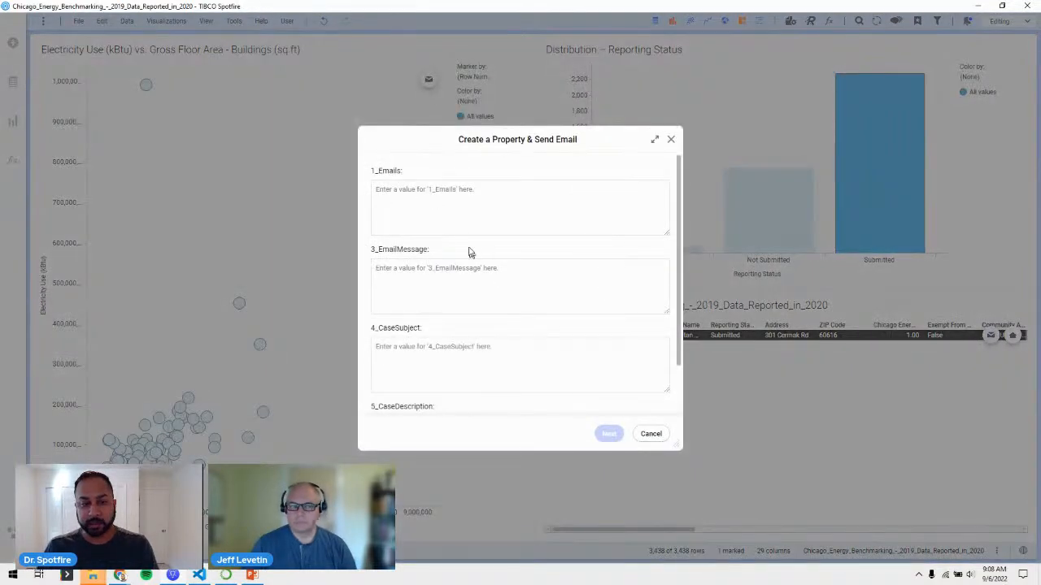
{"action": "left_click", "coordinate": [458, 219]}
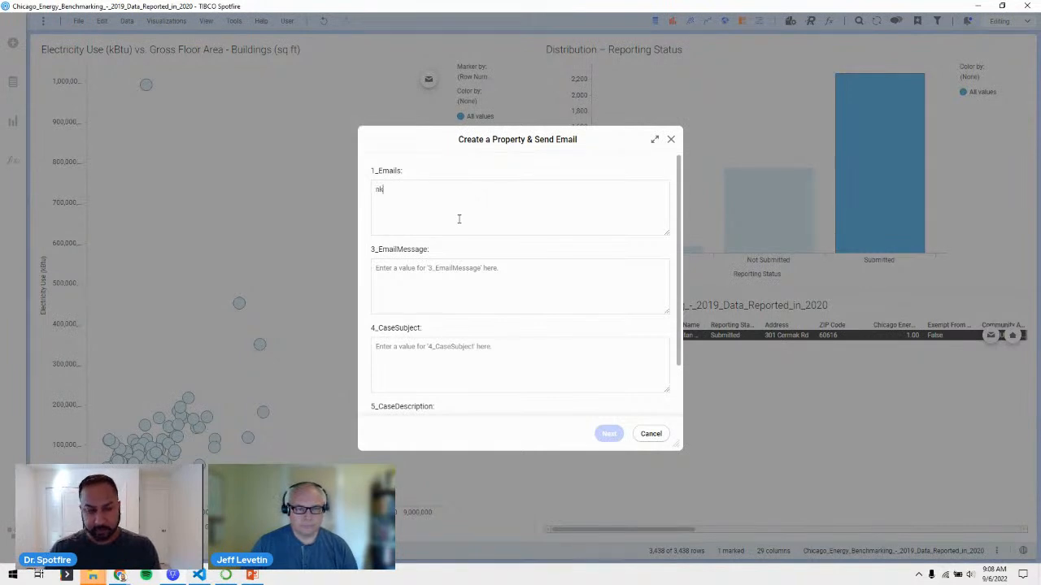
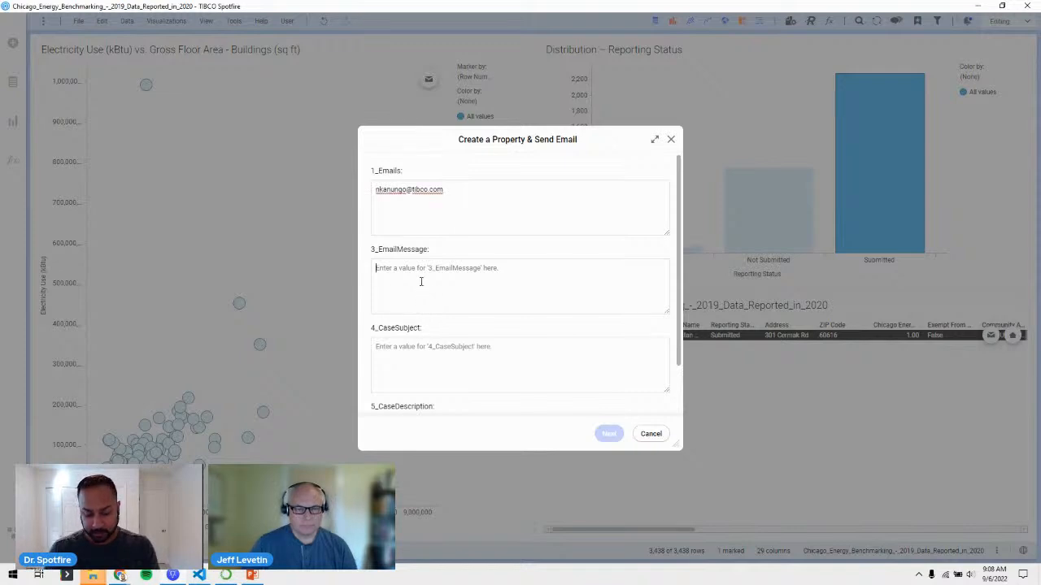
{"action": "type", "text": "High"}
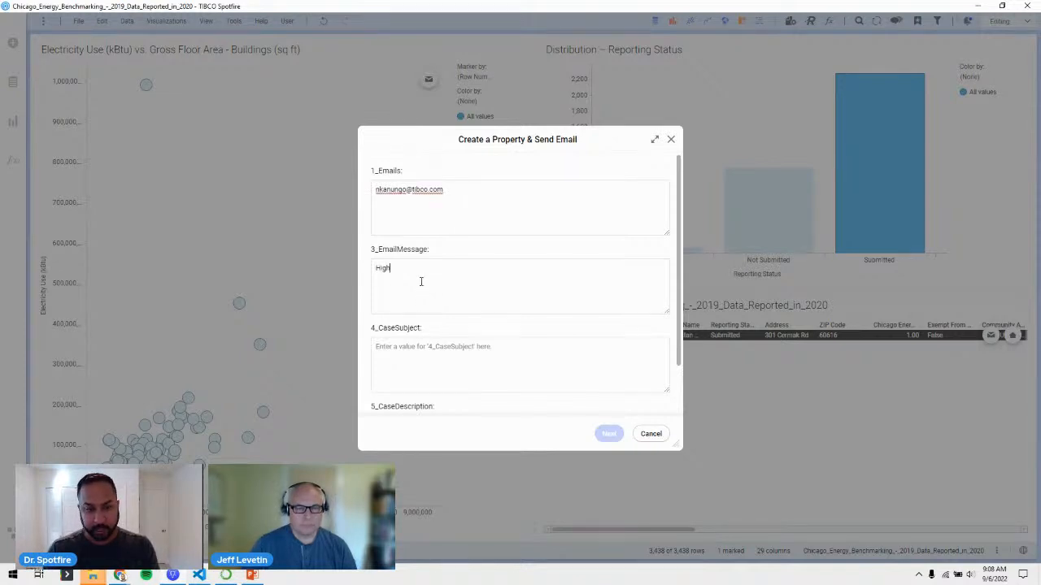
{"action": "type", "text": " Electric"}
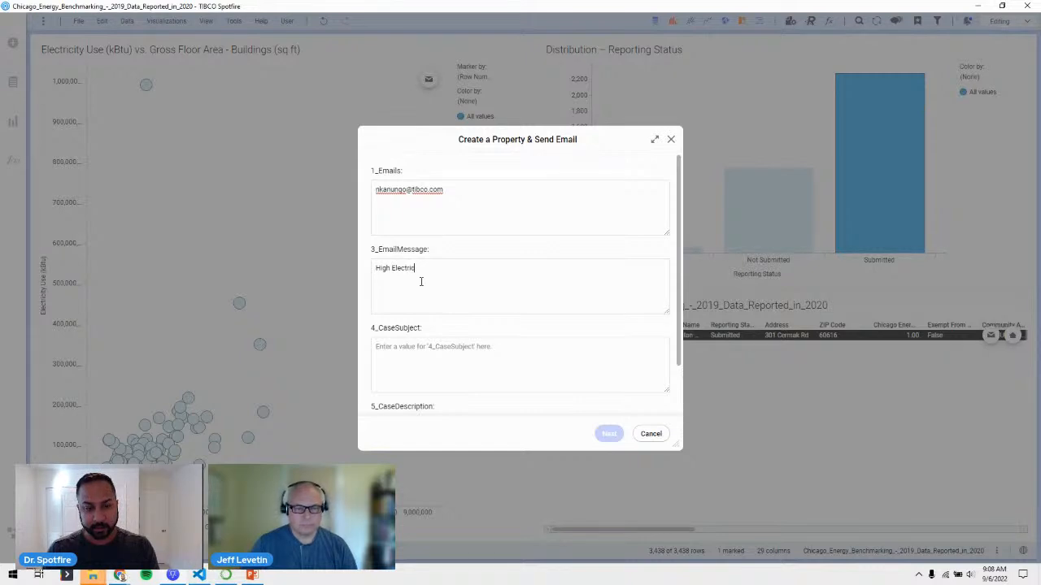
{"action": "type", "text": "ity Nsage Property"}
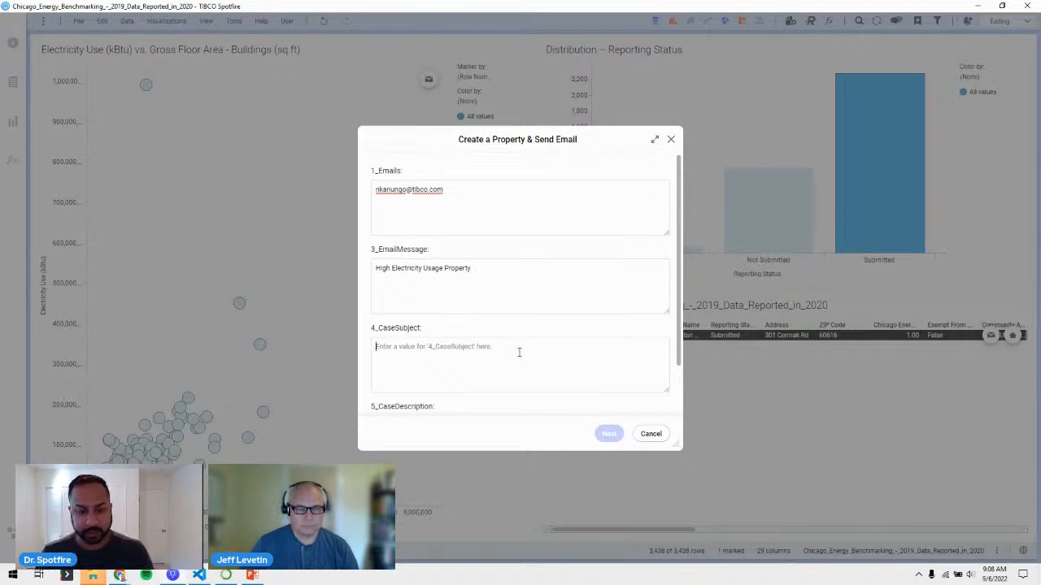
{"action": "scroll", "coordinate": [519, 352], "scroll_direction": "down", "scroll_amount": 1}
{"action": "type", "text": "In"}
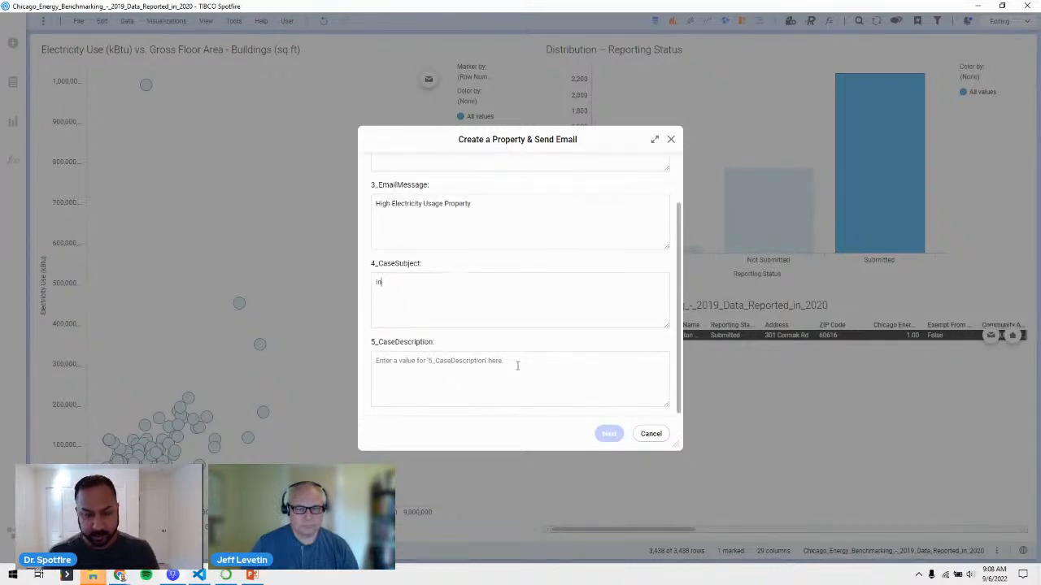
{"action": "key", "text": "BackSpace"}
{"action": "type", "text": "INv"}
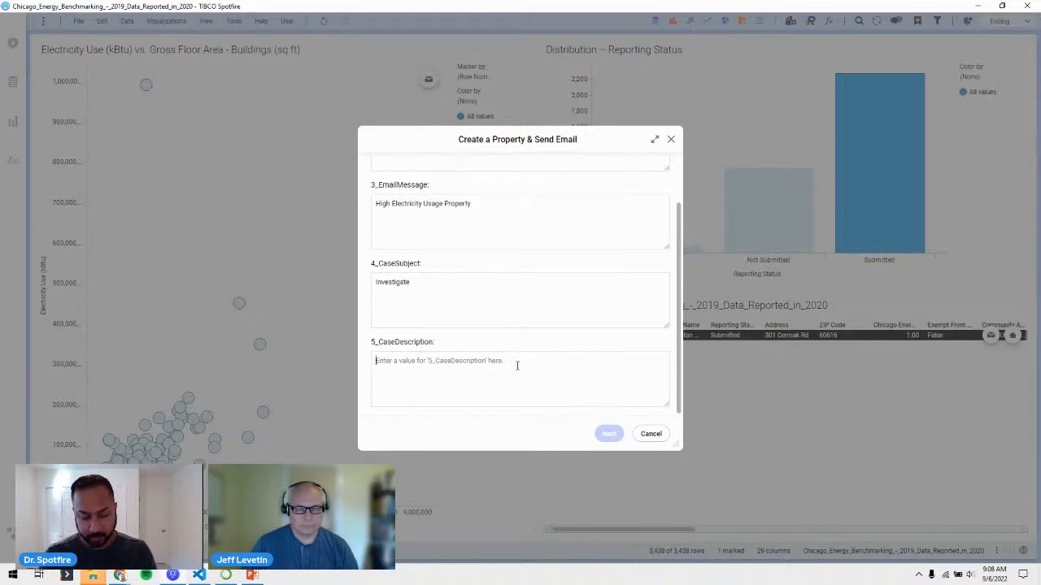
{"action": "type", "text": "Investigate high co"}
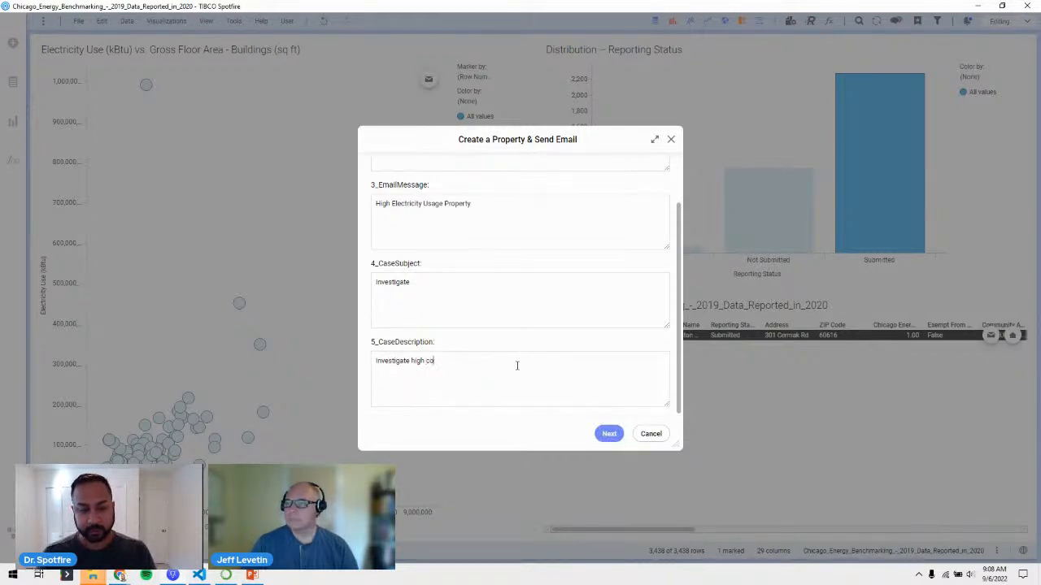
{"action": "type", "text": "nsumption building"}
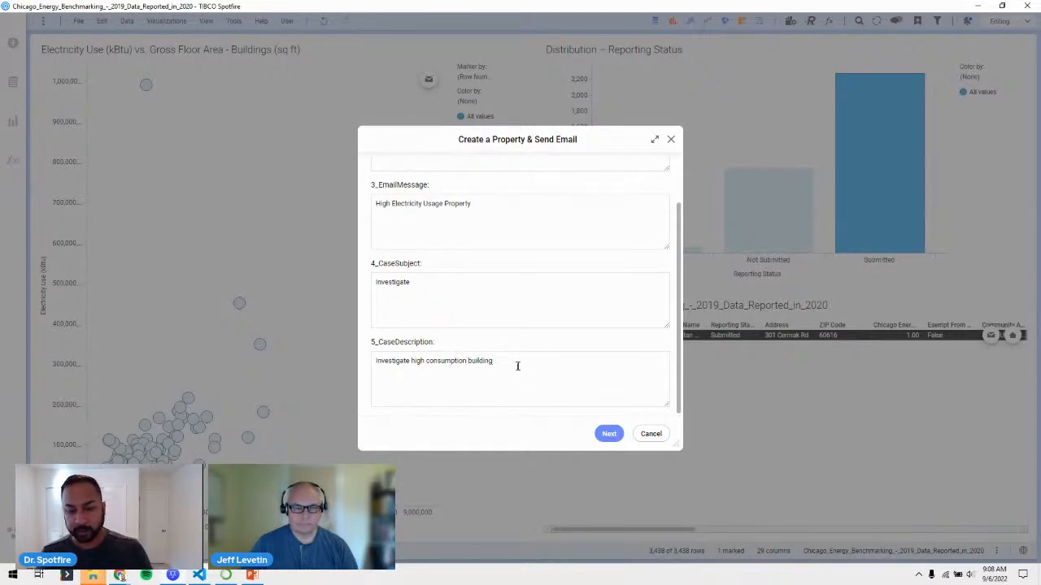
Review the data to be sent and approve the action.
{"action": "left_click", "coordinate": [606, 432]}
{"action": "scroll", "coordinate": [556, 348], "scroll_direction": "down", "scroll_amount": 1}
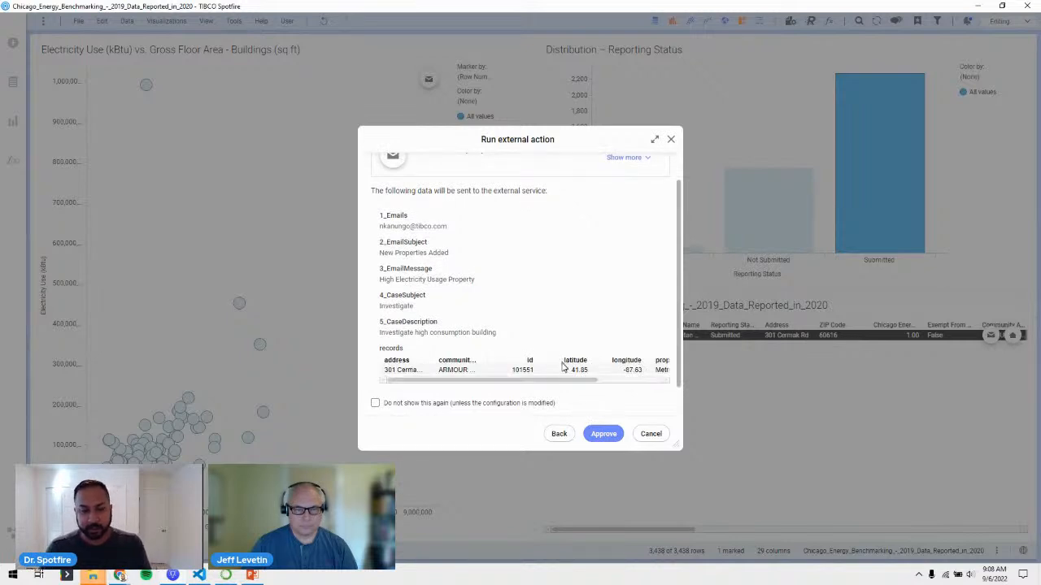
{"action": "left_click", "coordinate": [603, 433]}
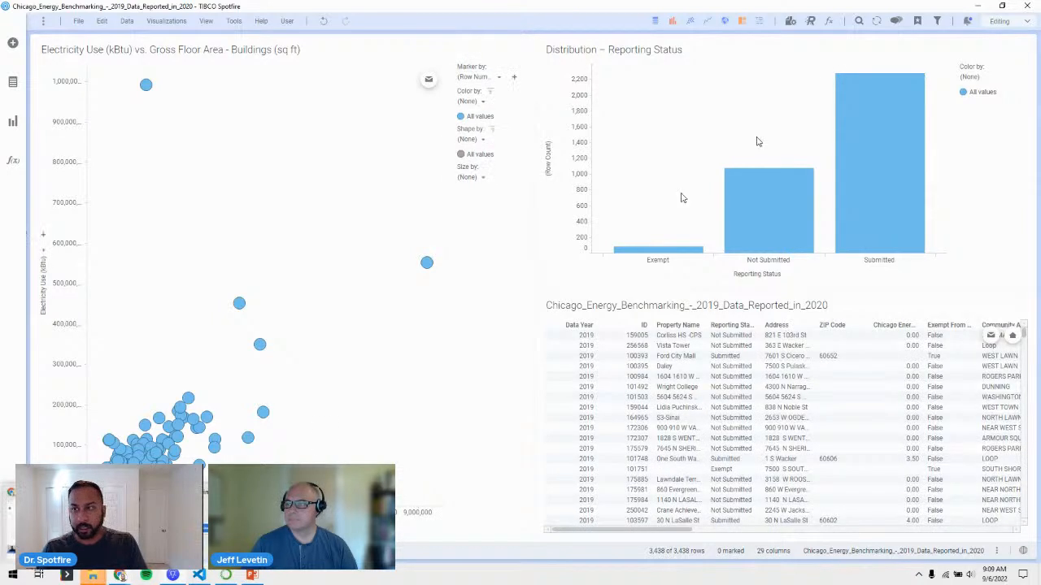
Check the action's status in Notifications, then switch to Gmail in the browser.
{"action": "left_click", "coordinate": [966, 22]}
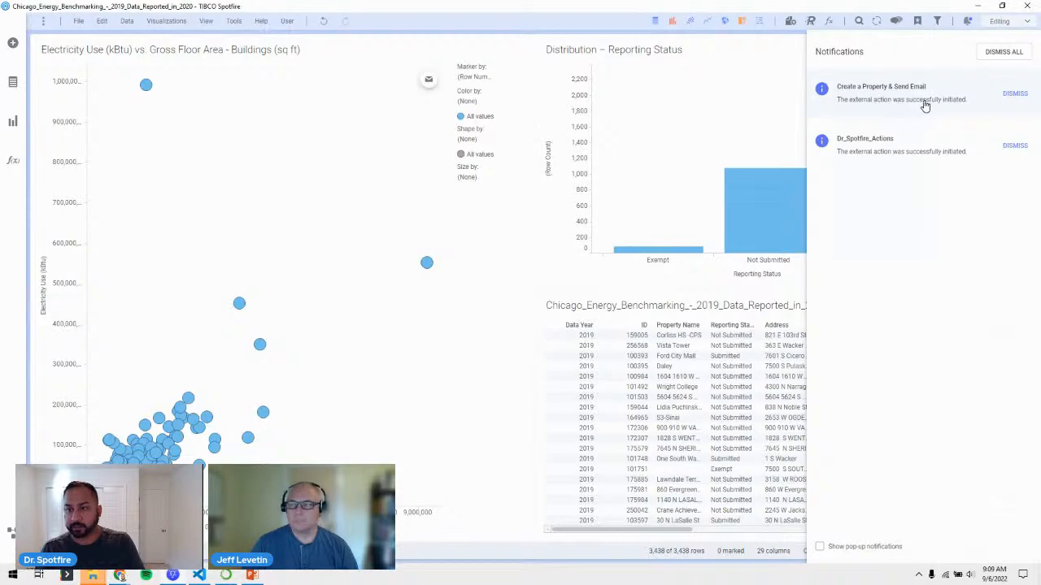
{"action": "left_click", "coordinate": [370, 228]}
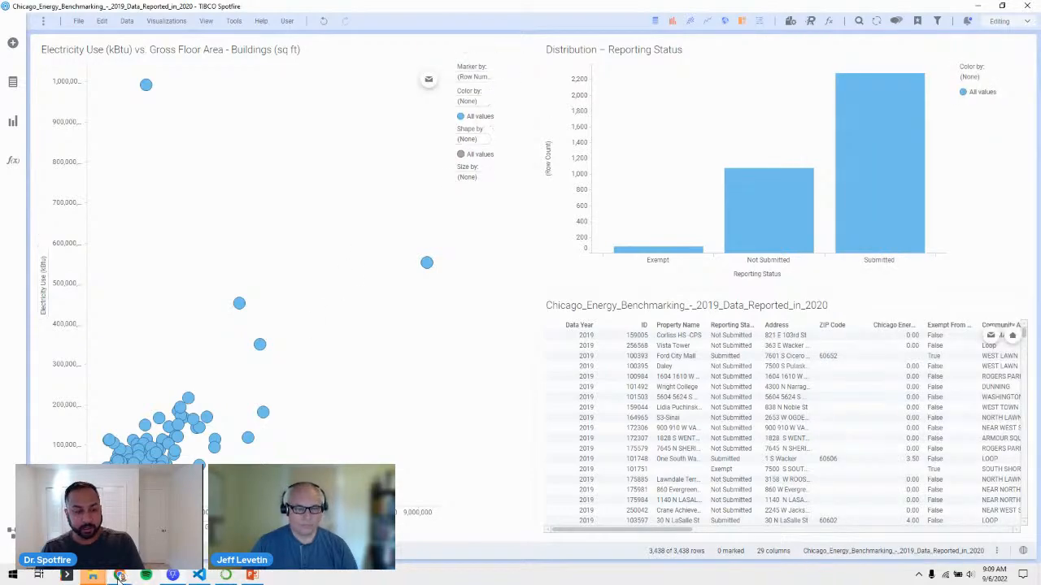
{"action": "mouse_move", "coordinate": [118, 576]}
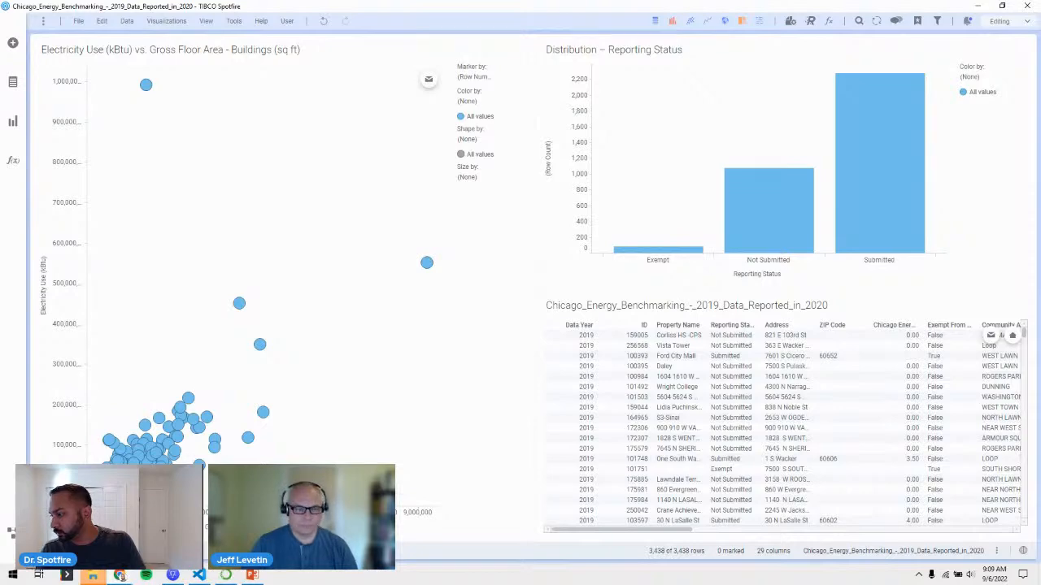
{"action": "key", "text": "alt+Tab"}
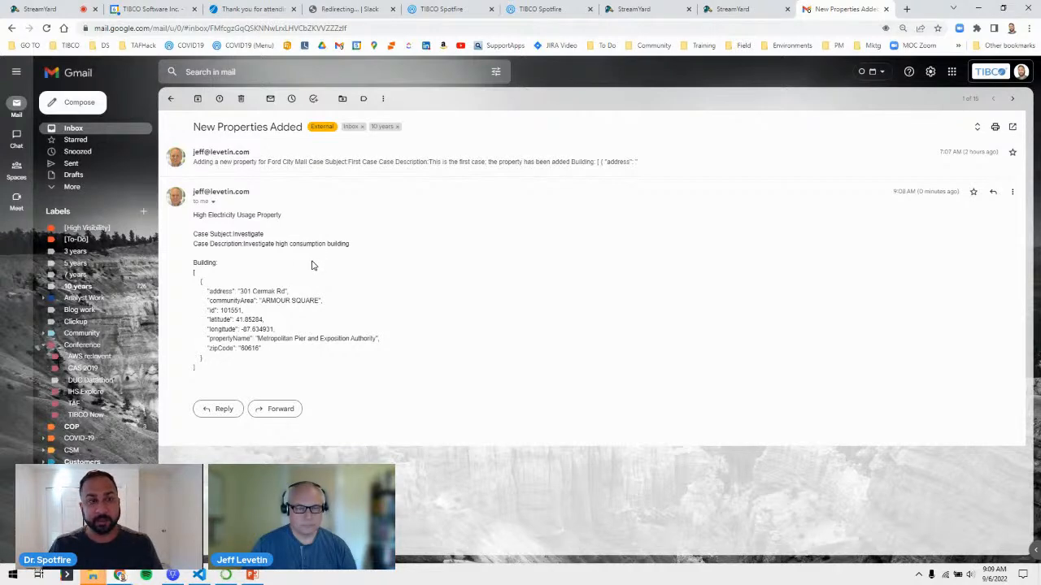
Put away Gmail and StreamYard to show Salesforce All Accounts with Metropolitan Pier and Exposition Authority.
{"action": "left_click", "coordinate": [980, 9]}
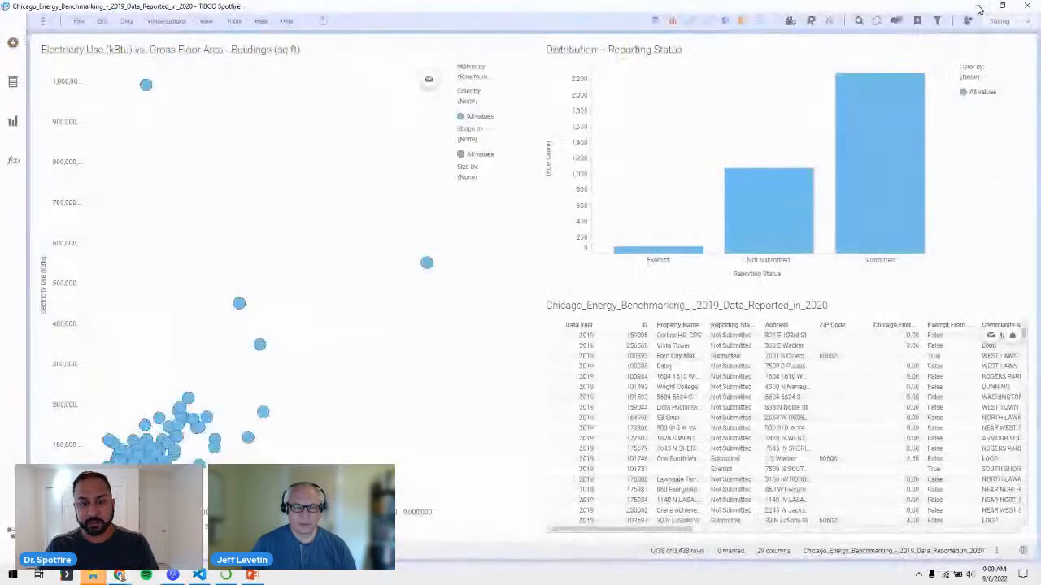
{"action": "left_click", "coordinate": [121, 576]}
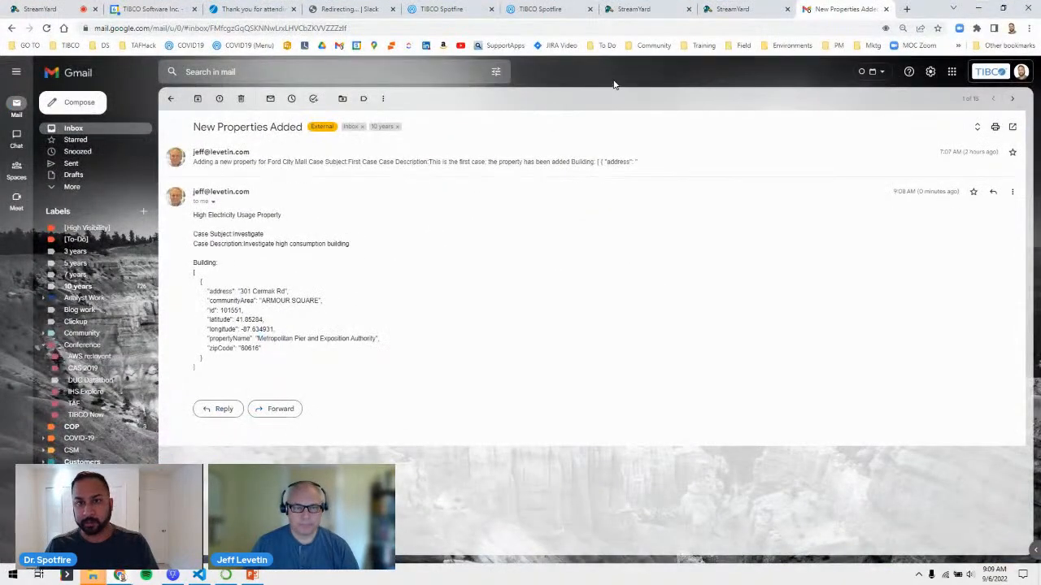
{"action": "left_click", "coordinate": [634, 9]}
{"action": "left_click", "coordinate": [1031, 8]}
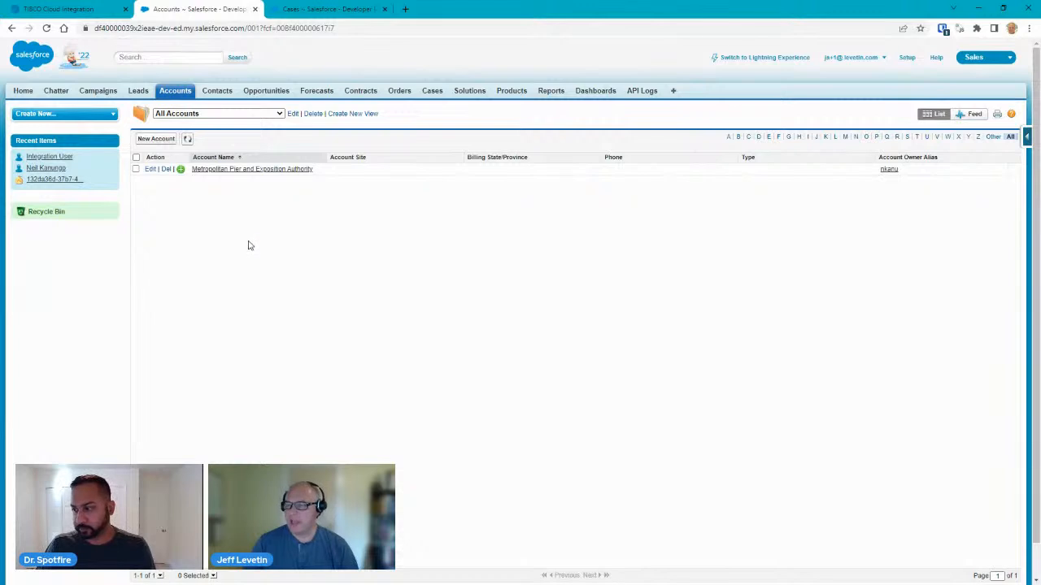
Review the Metropolitan Pier and Exposition Authority account record, then switch to the open Cases list.
{"action": "left_click", "coordinate": [232, 174]}
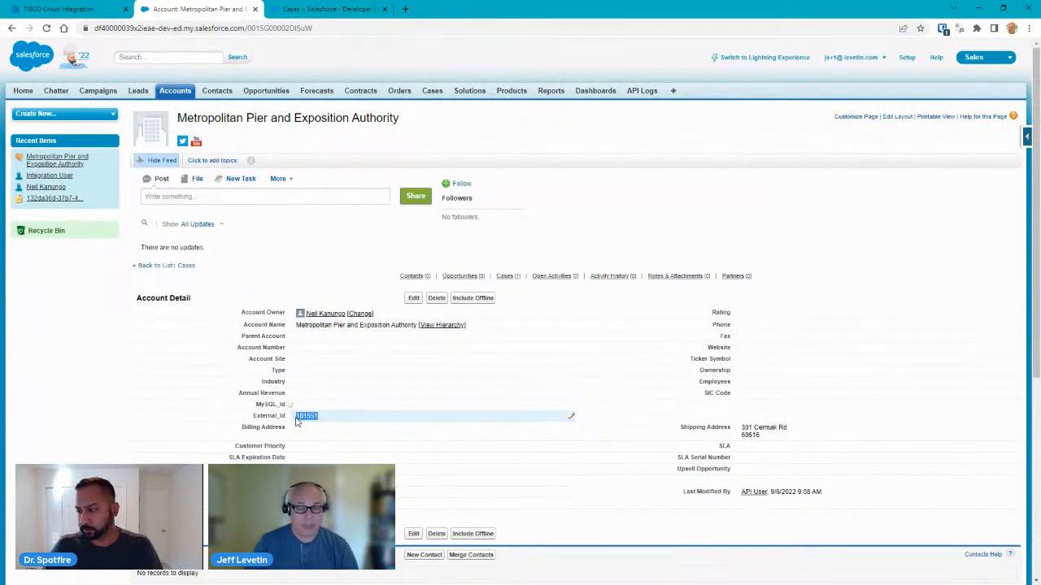
{"action": "mouse_move", "coordinate": [291, 410]}
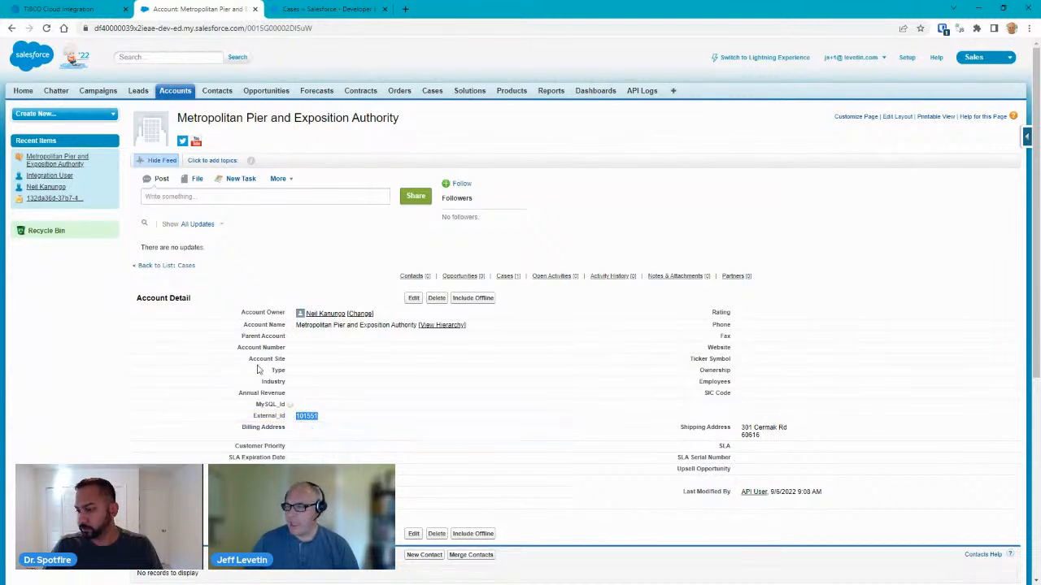
{"action": "mouse_move", "coordinate": [318, 316]}
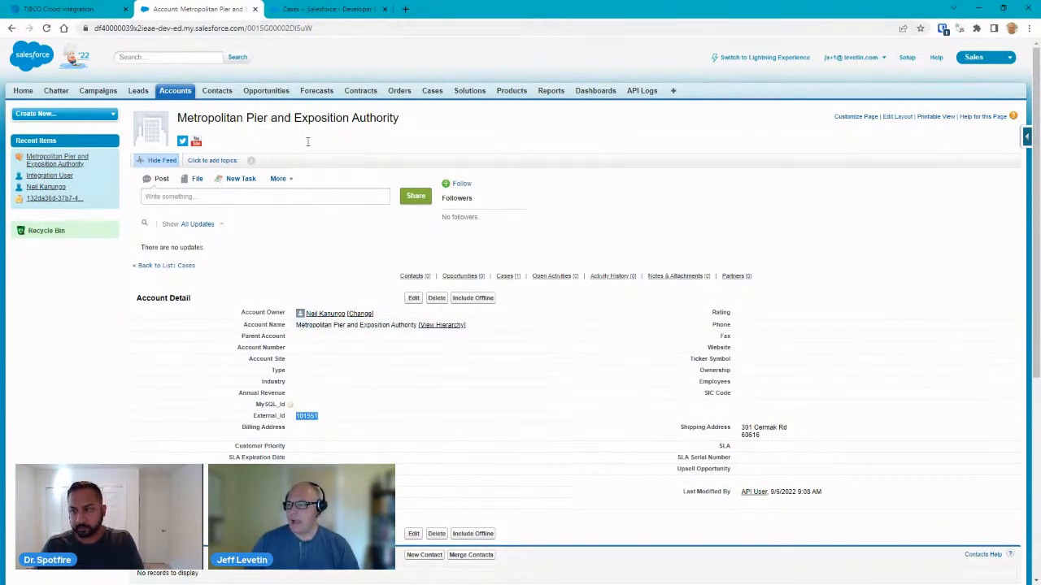
{"action": "left_click", "coordinate": [319, 10]}
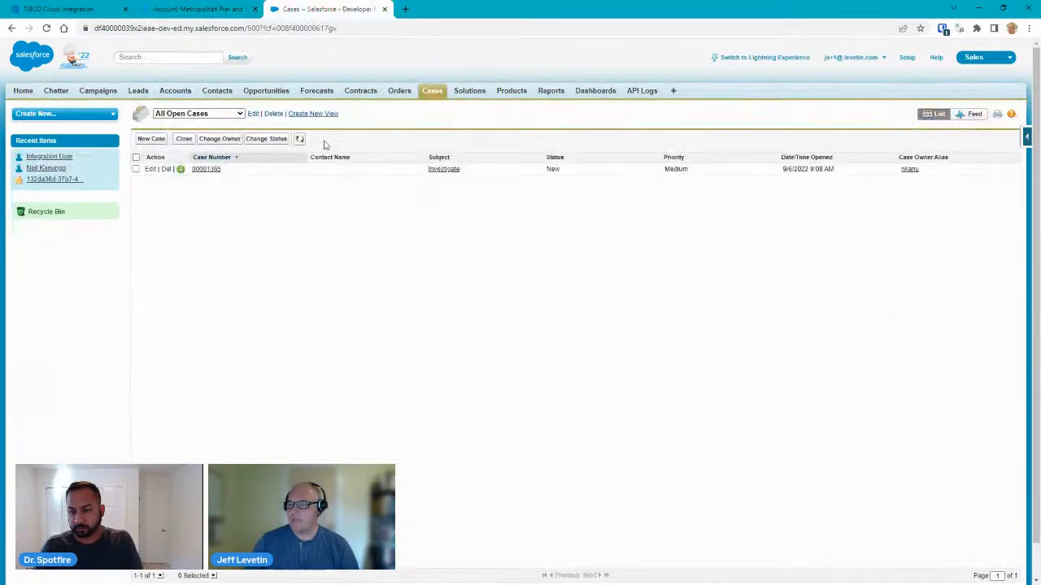
Review case 00001365 'Investigate high consumption building', then return to the Spotfire Energy Benchmarking analysis.
{"action": "left_click", "coordinate": [208, 170]}
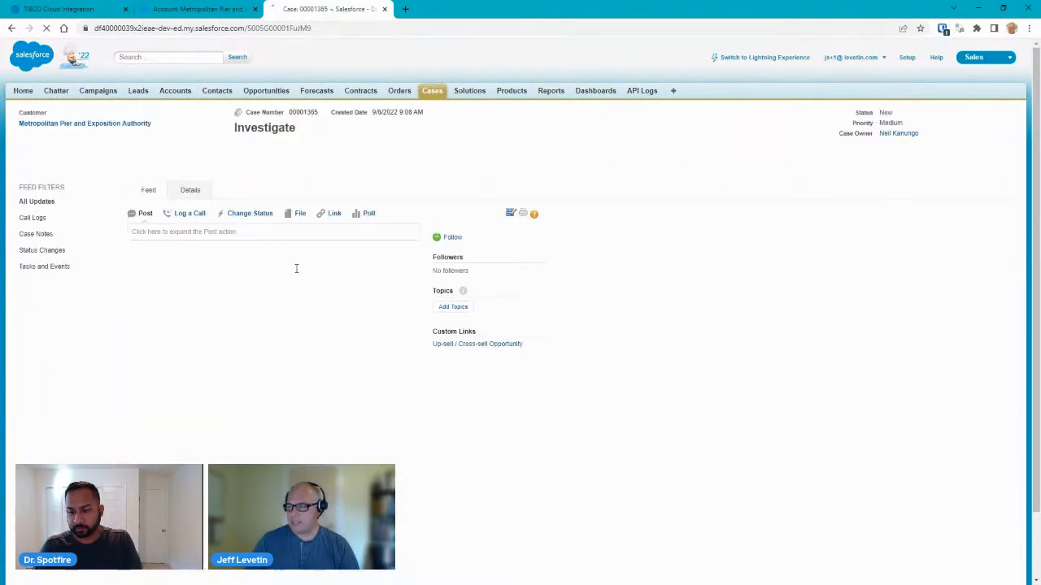
{"action": "left_click_drag", "start_coordinate": [193, 132], "coordinate": [130, 130]}
{"action": "left_click_drag", "start_coordinate": [235, 144], "coordinate": [125, 141]}
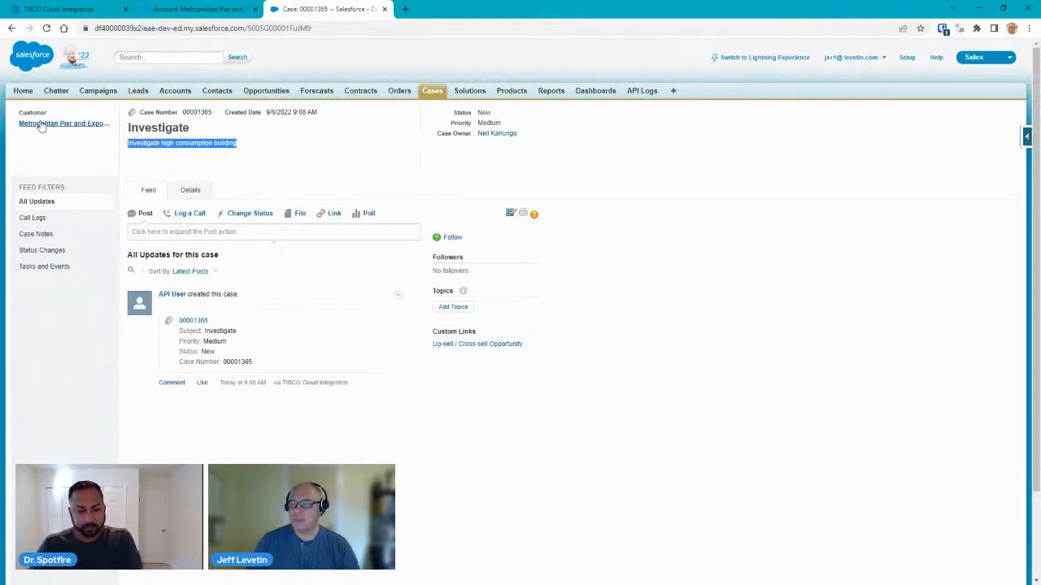
{"action": "mouse_move", "coordinate": [42, 127]}
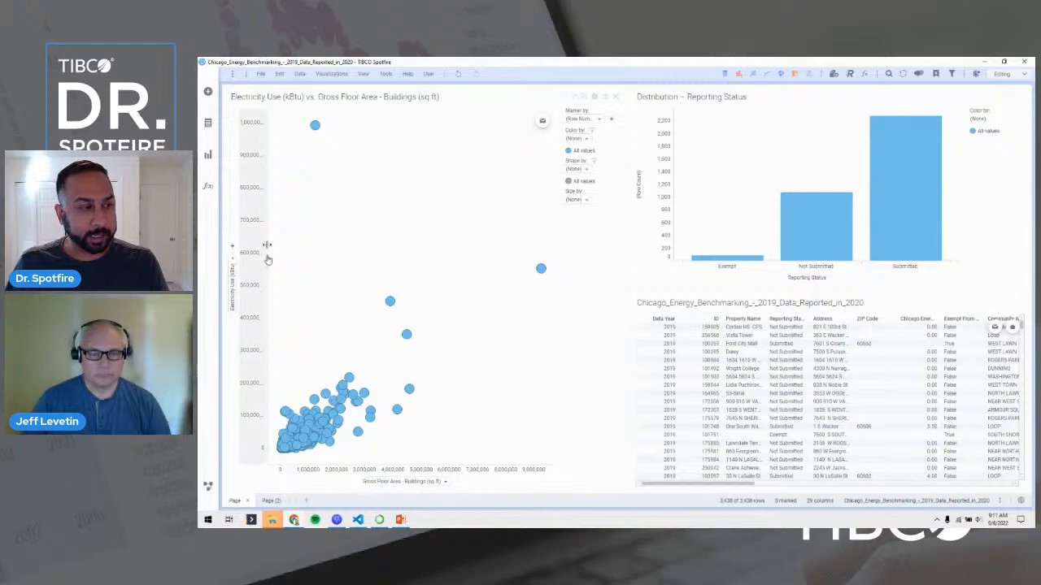
Start a new Salesforce connection via Connect to and open its browser login page.
{"action": "left_click", "coordinate": [207, 92]}
{"action": "left_click", "coordinate": [254, 120]}
{"action": "scroll", "coordinate": [365, 237], "scroll_direction": "down", "scroll_amount": 15}
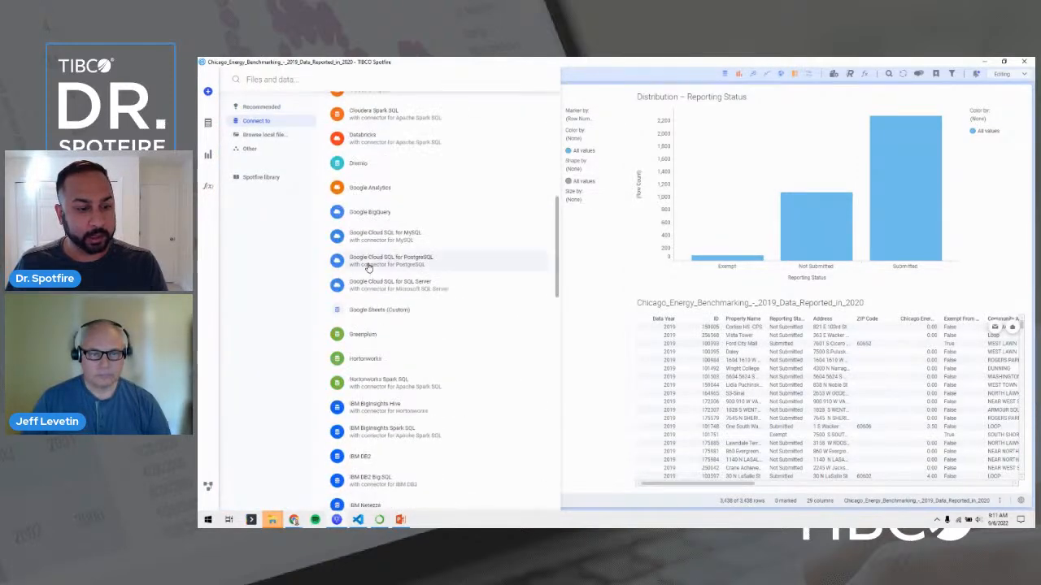
{"action": "scroll", "coordinate": [368, 270], "scroll_direction": "down", "scroll_amount": 5}
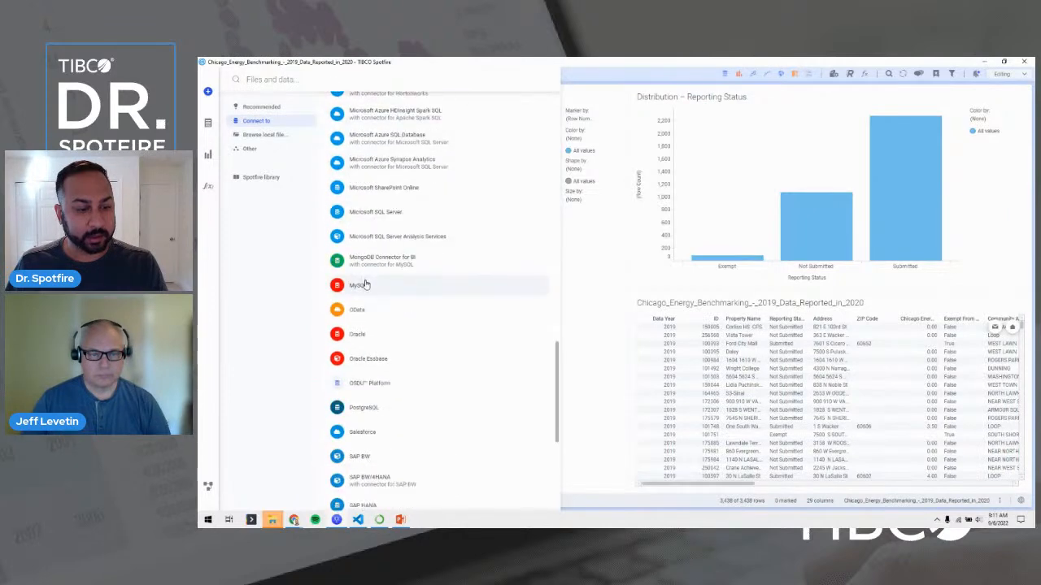
{"action": "left_click", "coordinate": [358, 302]}
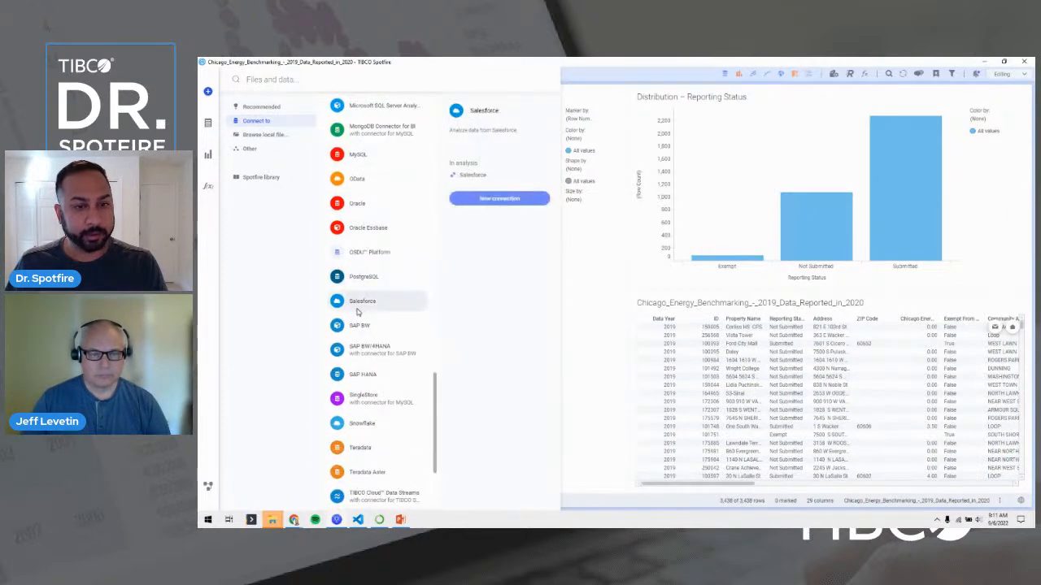
{"action": "left_click", "coordinate": [480, 200]}
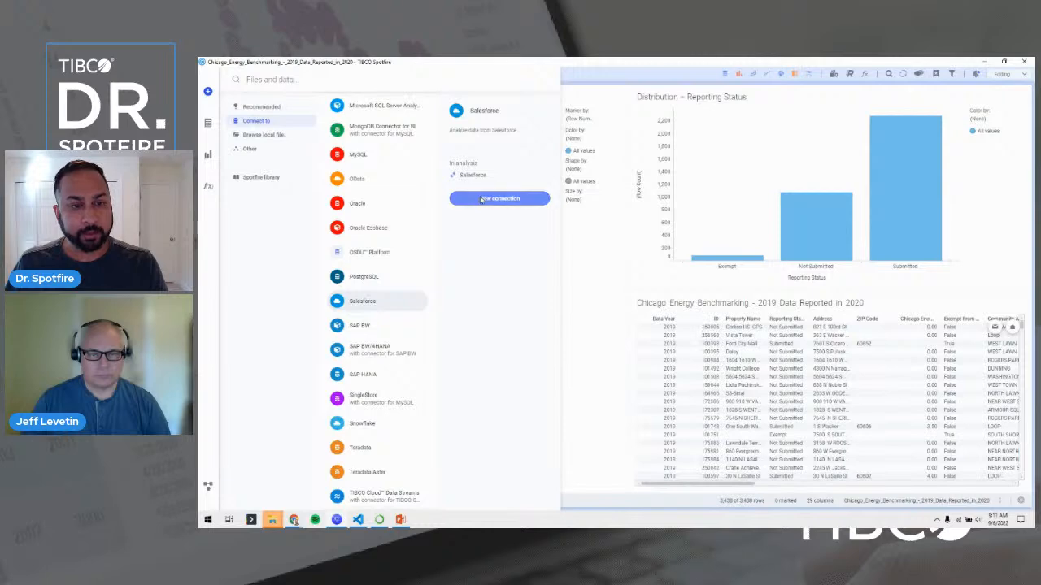
{"action": "left_click", "coordinate": [614, 222]}
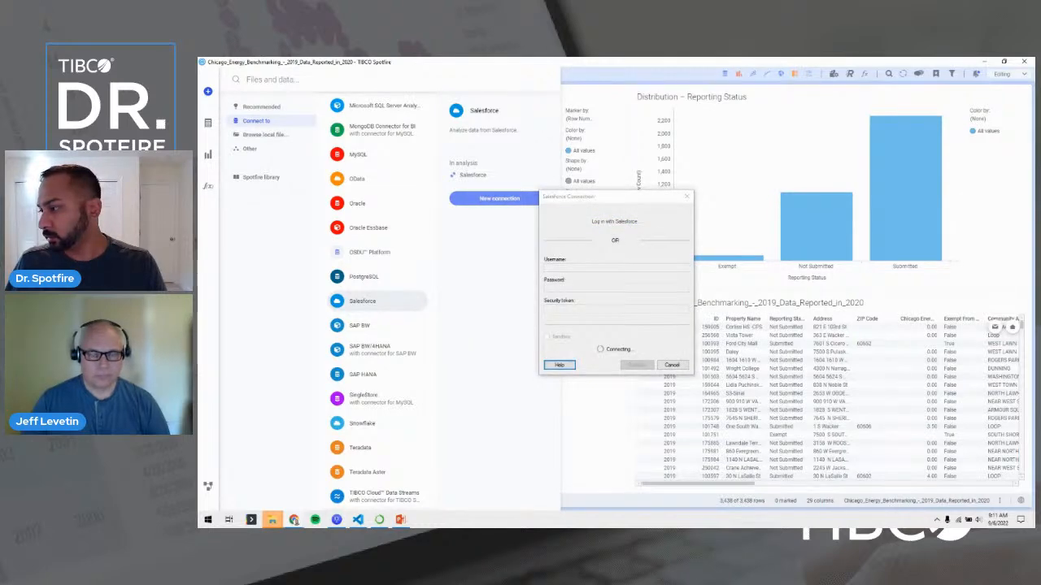
{"action": "left_click", "coordinate": [452, 256]}
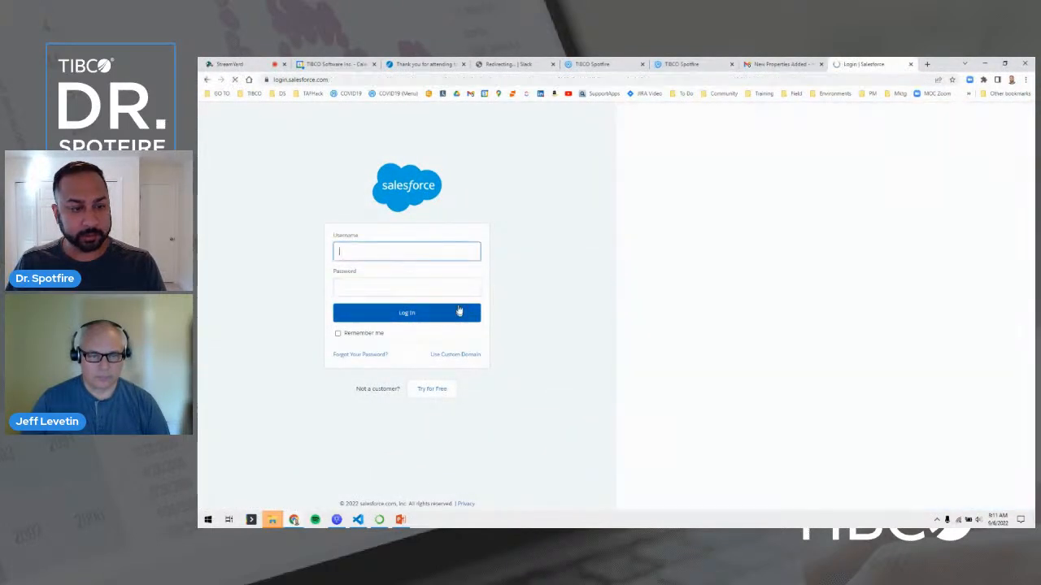
Try filling the Salesforce username from saved logins, then abandon and close the login tab.
{"action": "left_click", "coordinate": [454, 250]}
{"action": "left_click", "coordinate": [468, 280]}
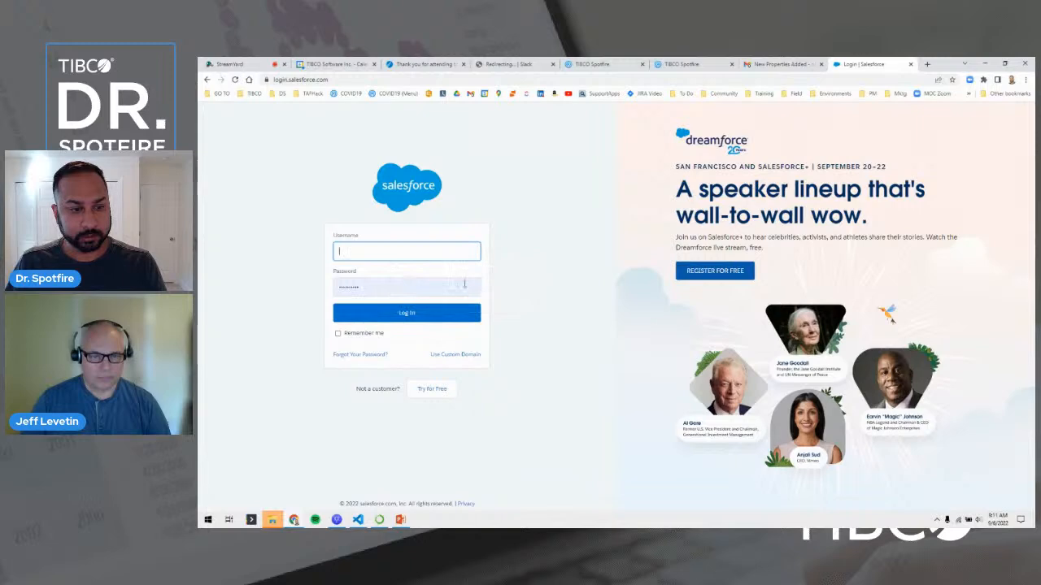
{"action": "left_click", "coordinate": [439, 250]}
{"action": "type", "text": "dr"}
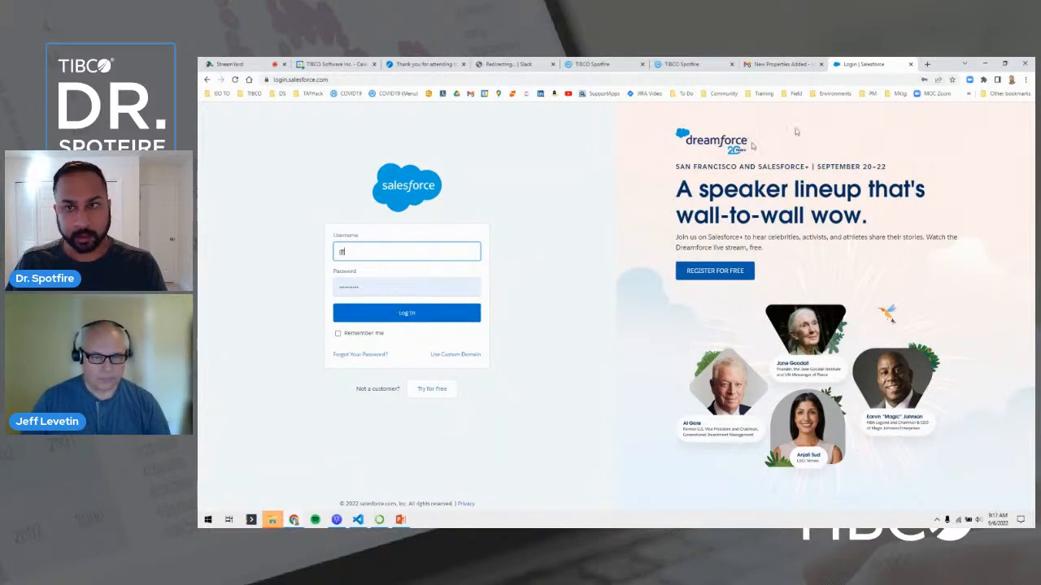
{"action": "left_click_drag", "start_coordinate": [948, 64], "coordinate": [875, 58]}
{"action": "left_click_drag", "start_coordinate": [388, 249], "coordinate": [320, 255]}
{"action": "type", "text": "dr"}
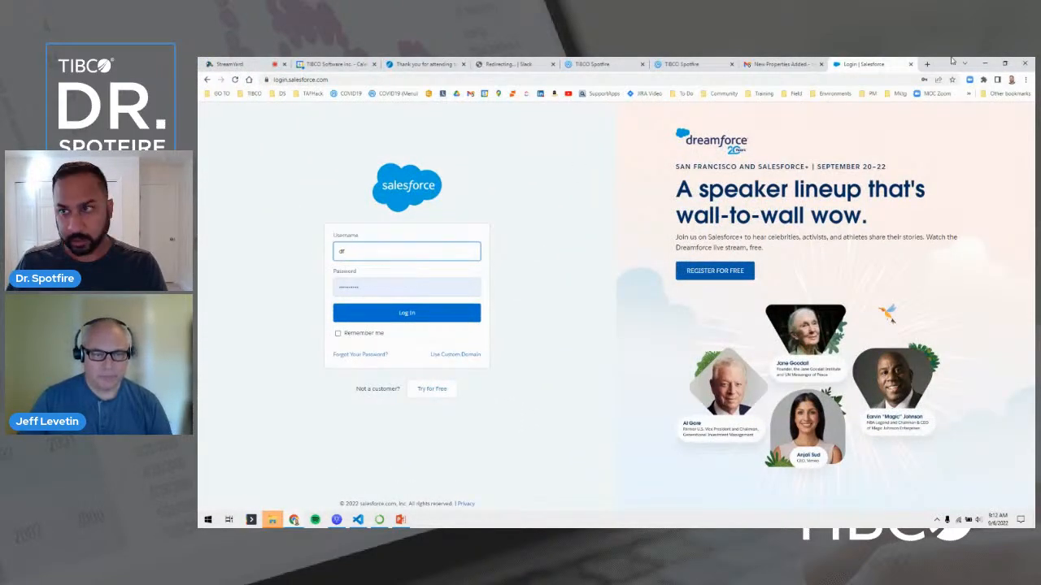
{"action": "left_click", "coordinate": [911, 64]}
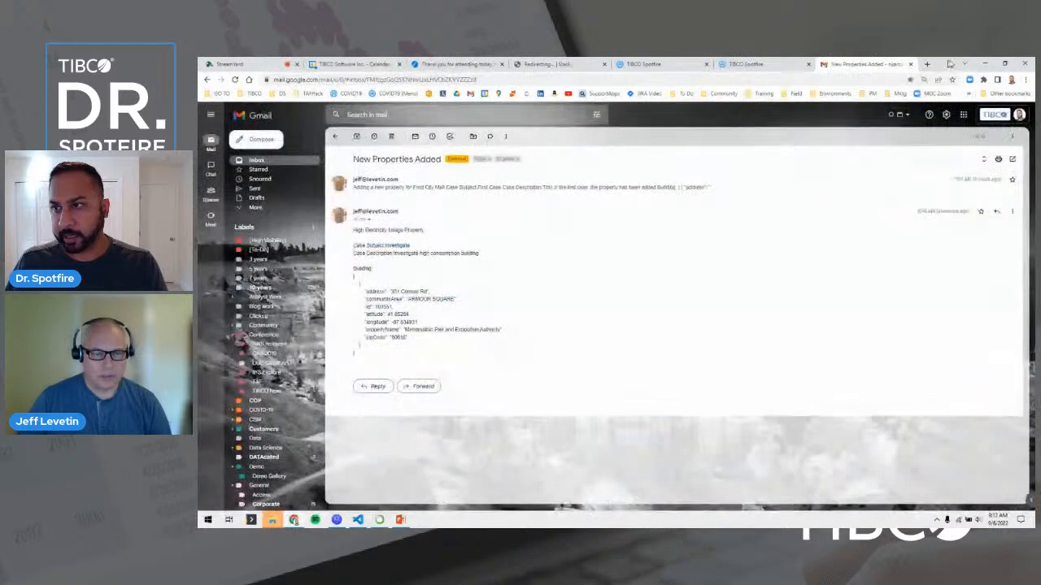
Cancel the stalled Salesforce connection and reopen the Salesforce connector under Connect to.
{"action": "left_click", "coordinate": [985, 63]}
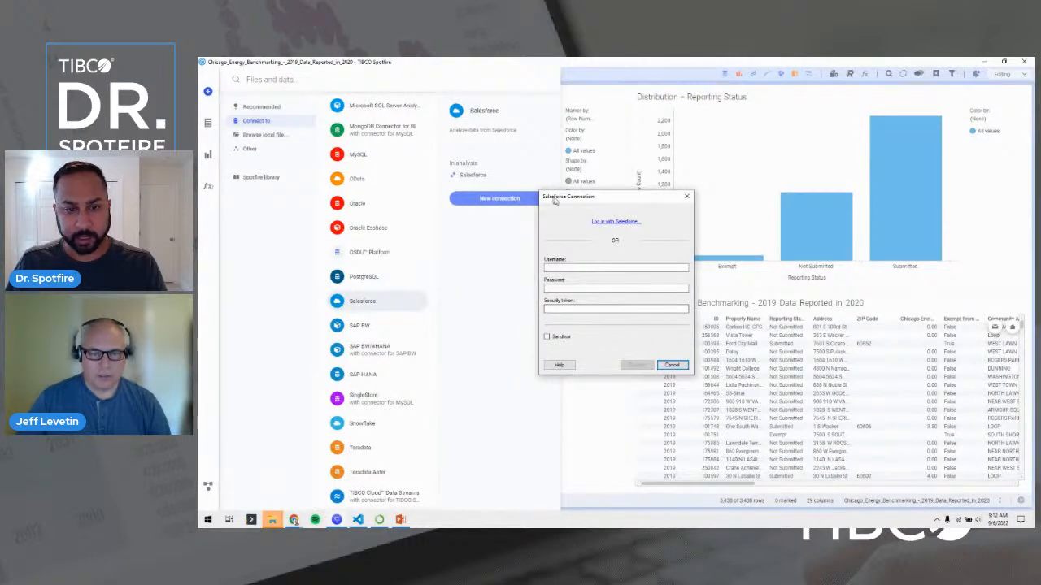
{"action": "left_click", "coordinate": [668, 364]}
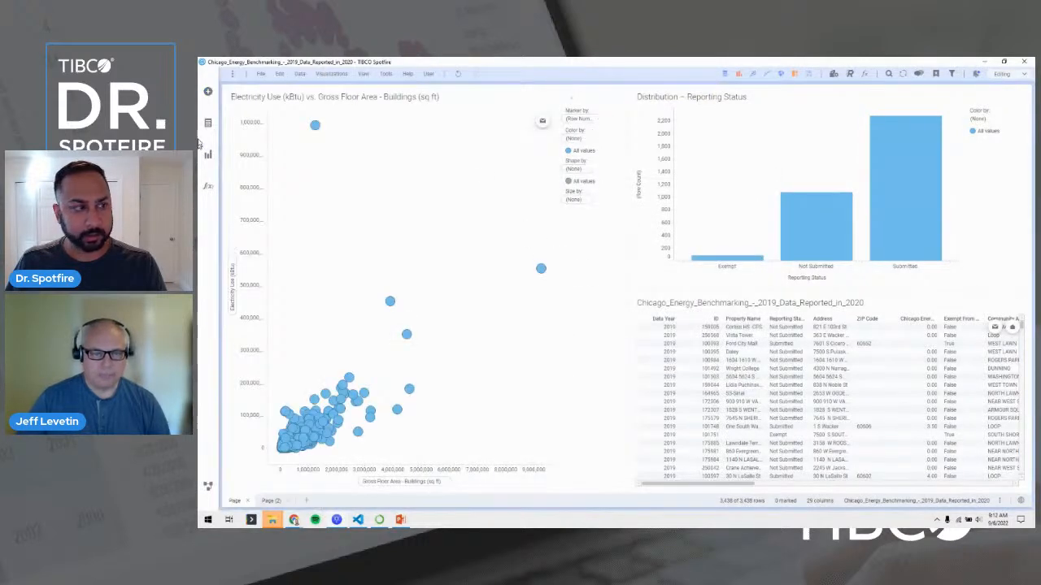
{"action": "left_click", "coordinate": [208, 91]}
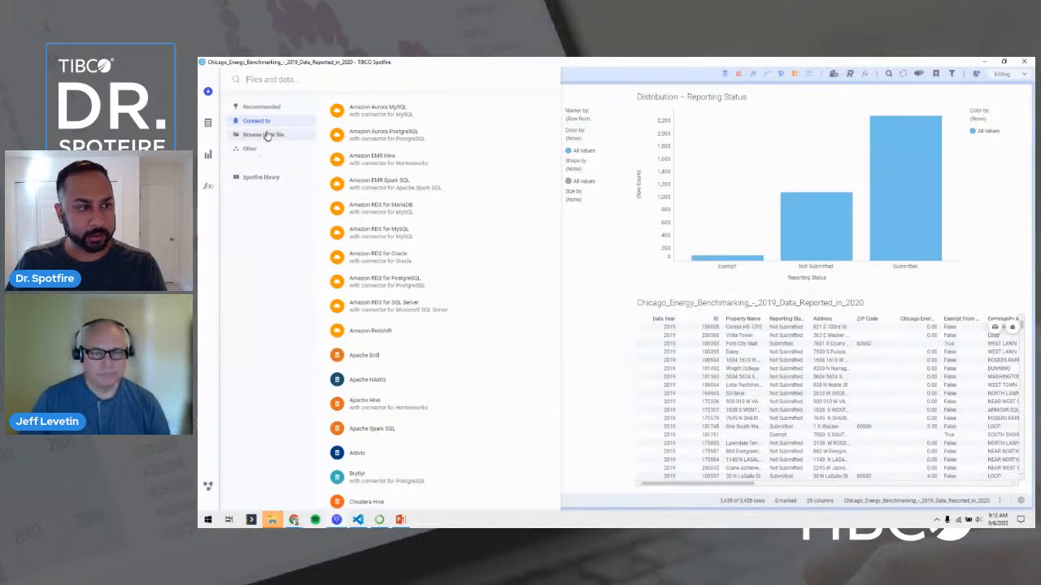
{"action": "scroll", "coordinate": [363, 188], "scroll_direction": "down", "scroll_amount": 3}
{"action": "scroll", "coordinate": [362, 188], "scroll_direction": "down", "scroll_amount": 10}
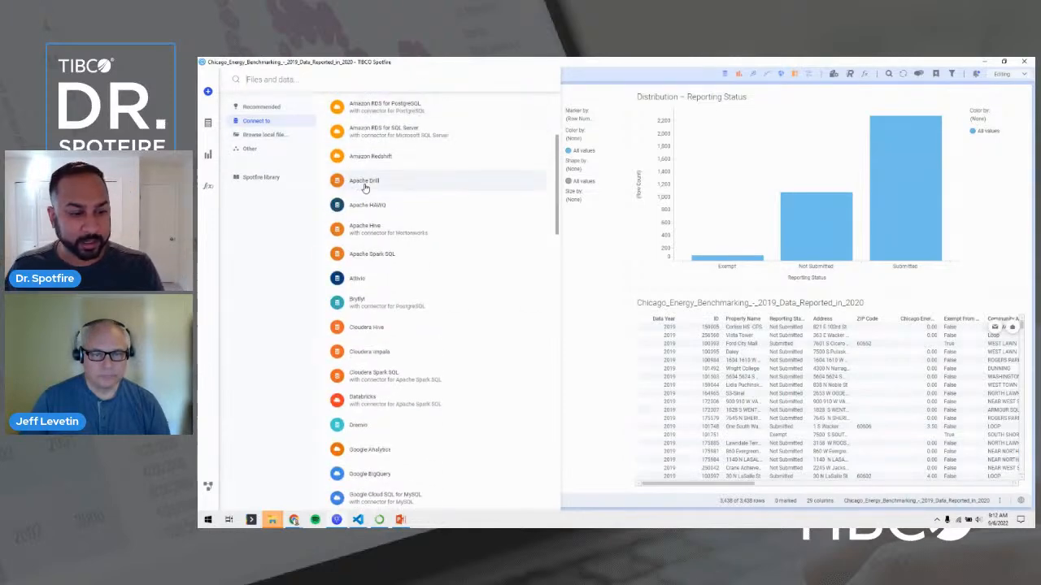
{"action": "scroll", "coordinate": [375, 260], "scroll_direction": "down", "scroll_amount": 8}
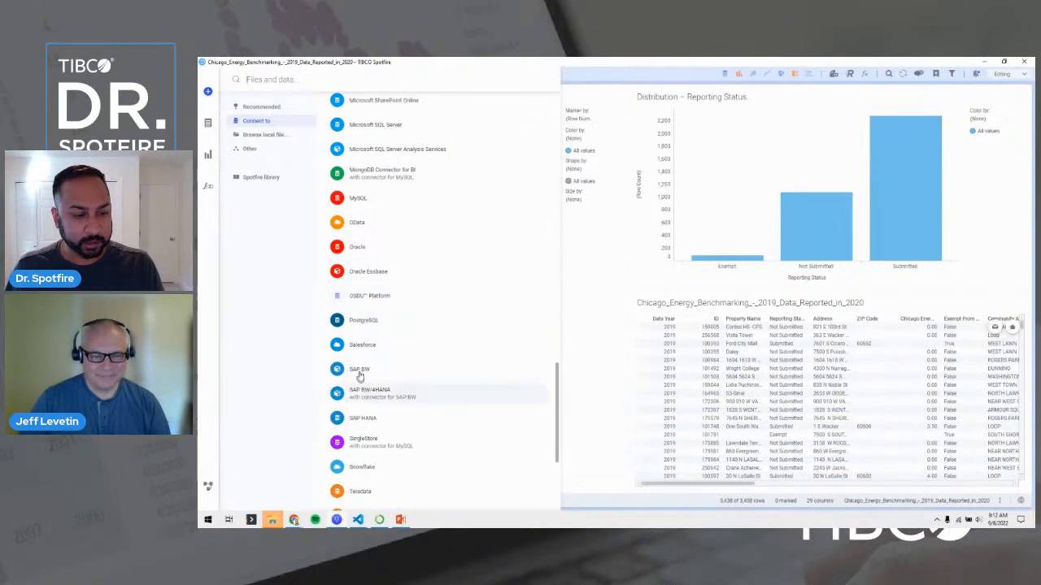
{"action": "left_click", "coordinate": [362, 344]}
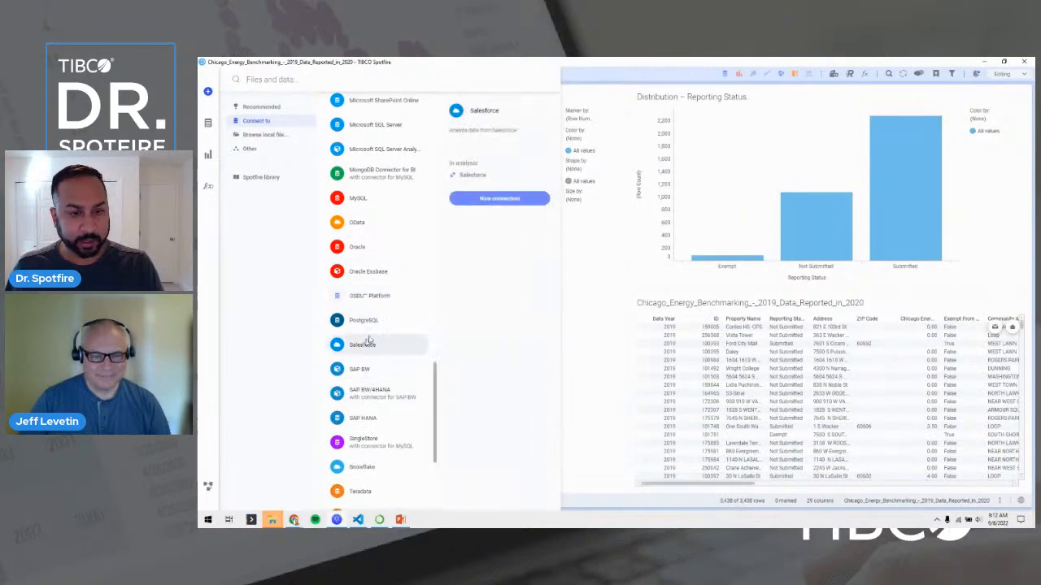
Open the existing in-analysis Salesforce connection and dismiss its external data source error.
{"action": "left_click", "coordinate": [482, 181]}
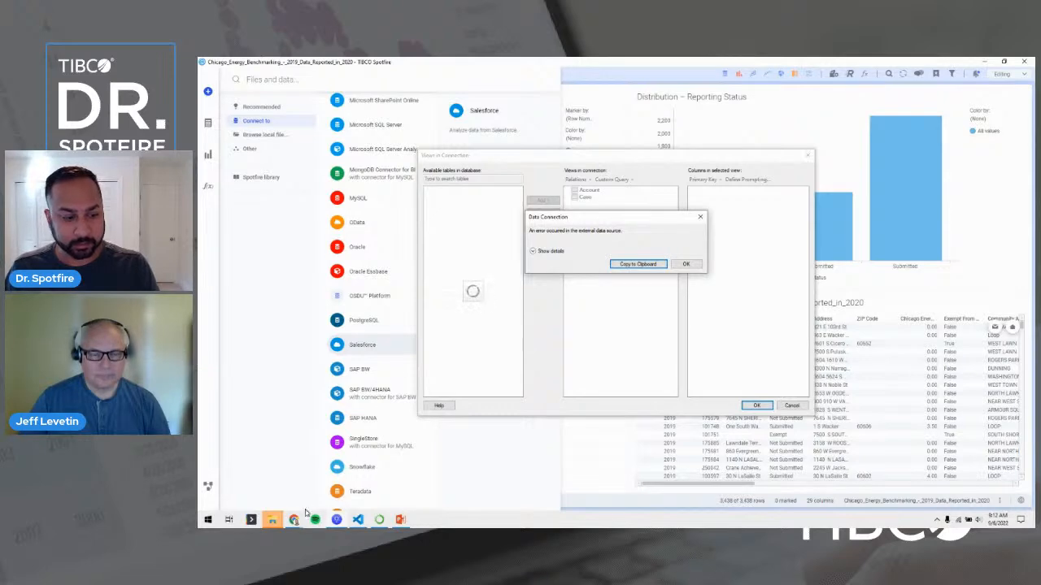
{"action": "left_click", "coordinate": [207, 520]}
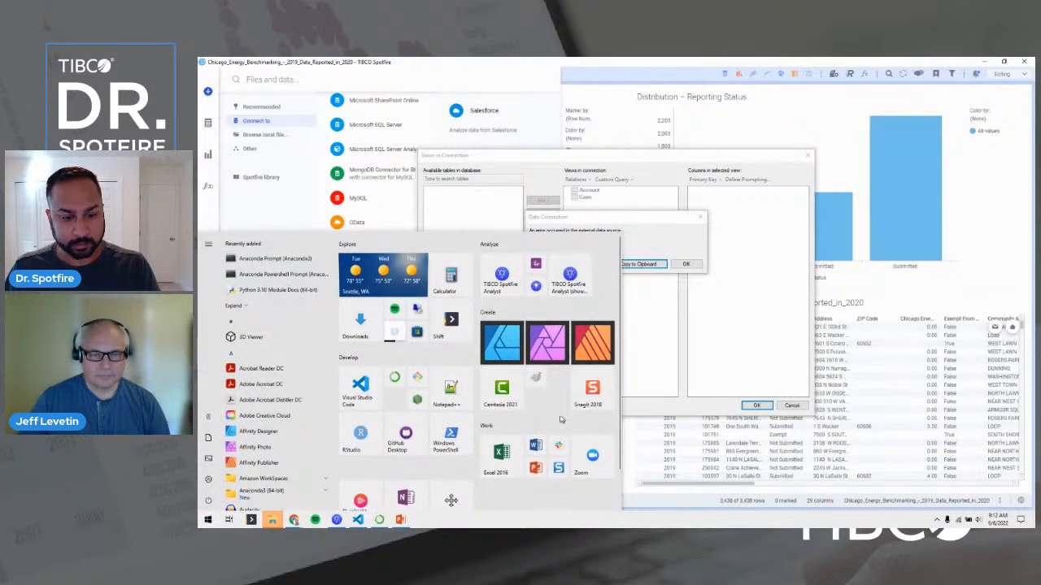
{"action": "left_click", "coordinate": [558, 444]}
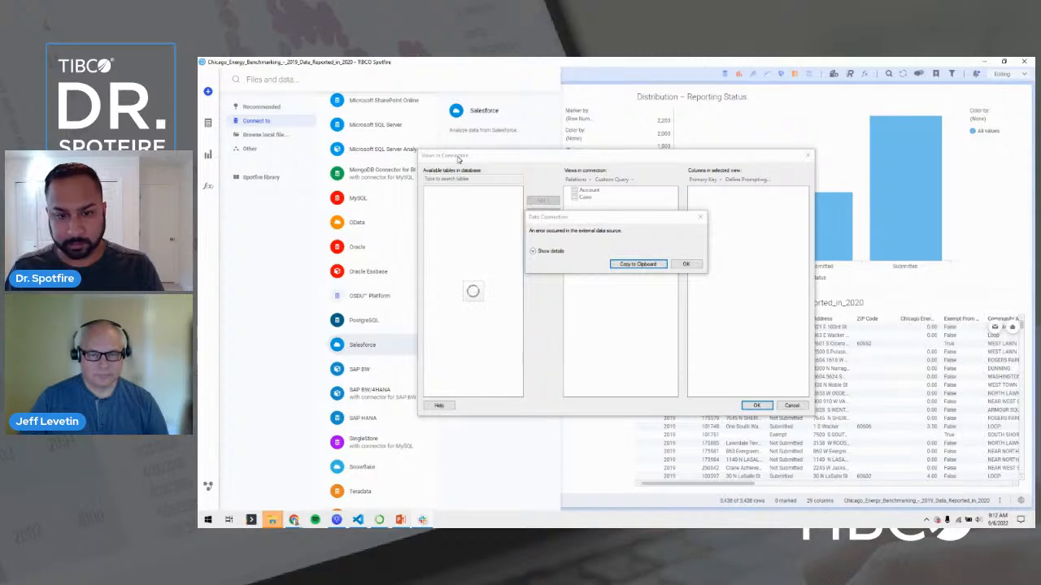
{"action": "left_click", "coordinate": [685, 263]}
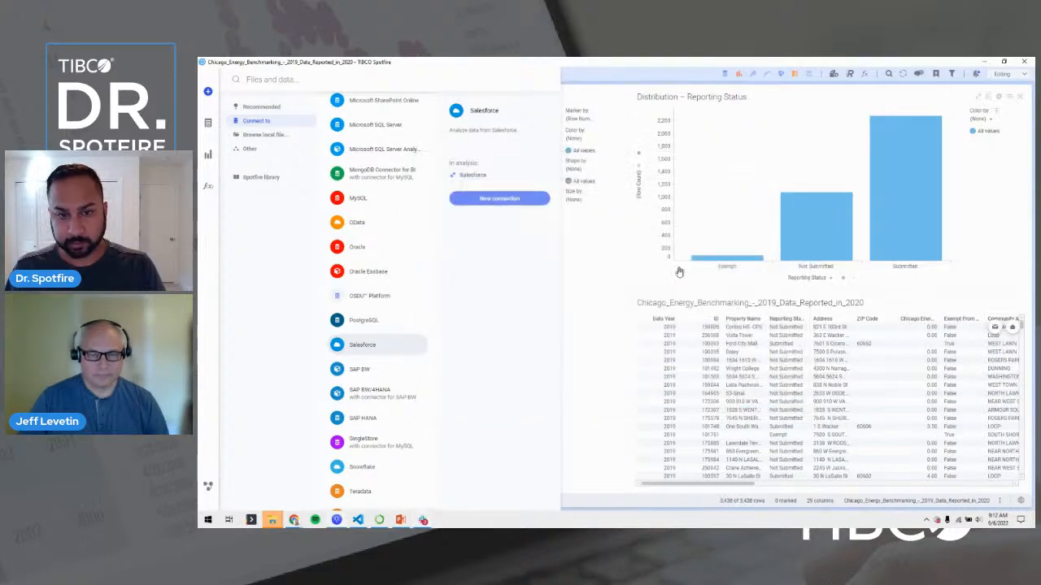
Start another new Salesforce connection and open a fresh Salesforce login page in the browser.
{"action": "left_click", "coordinate": [207, 91]}
{"action": "scroll", "coordinate": [411, 281], "scroll_direction": "down", "scroll_amount": 3}
{"action": "scroll", "coordinate": [410, 285], "scroll_direction": "down", "scroll_amount": 10}
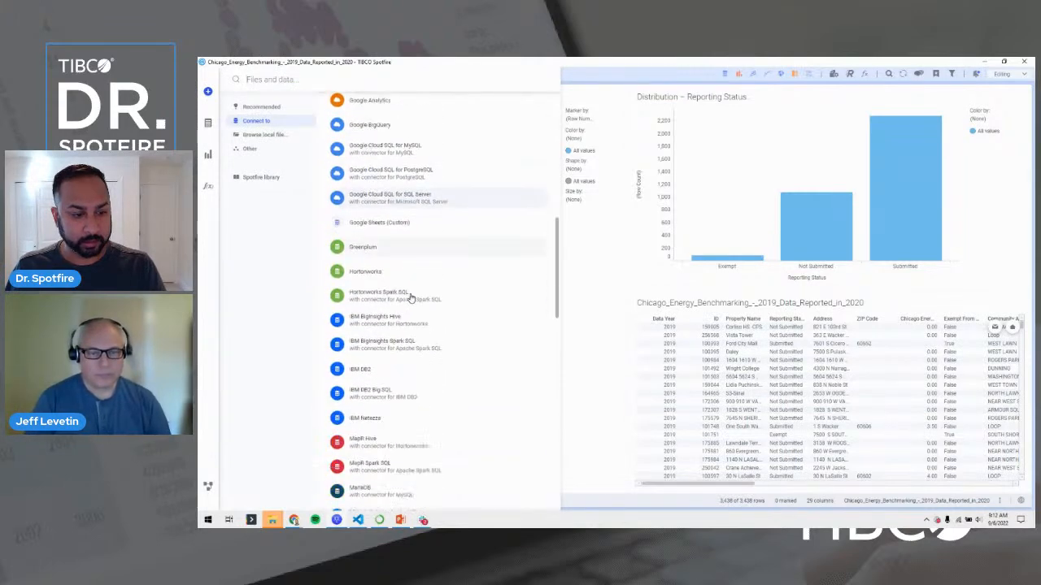
{"action": "scroll", "coordinate": [411, 297], "scroll_direction": "down", "scroll_amount": 6}
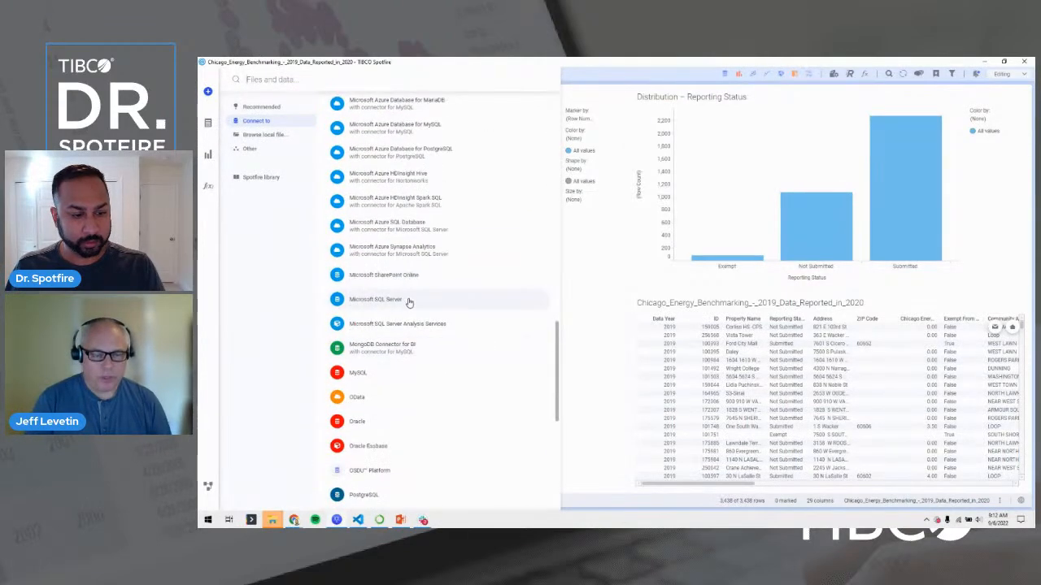
{"action": "left_click", "coordinate": [385, 390]}
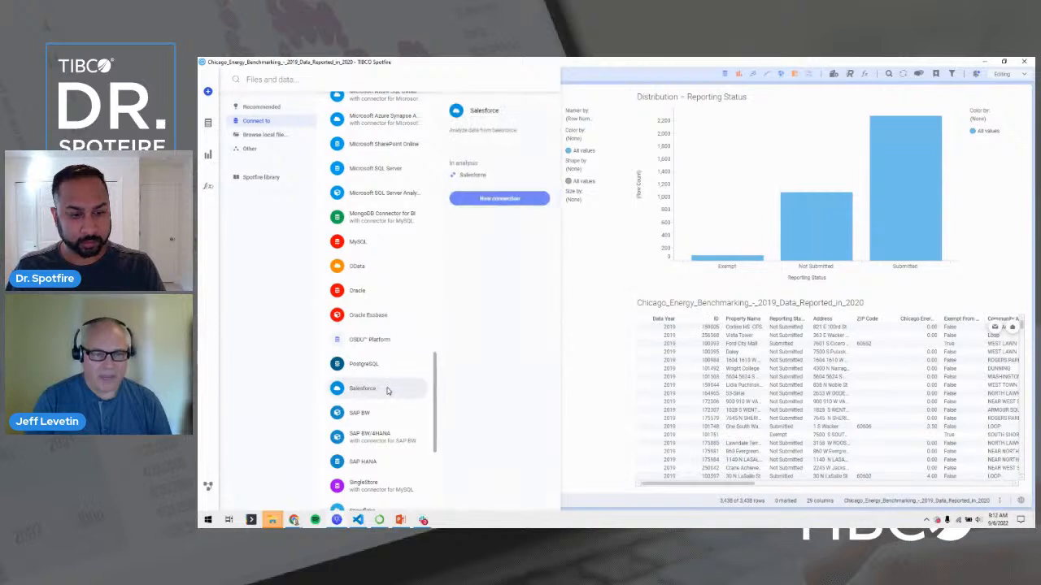
{"action": "left_click", "coordinate": [498, 198]}
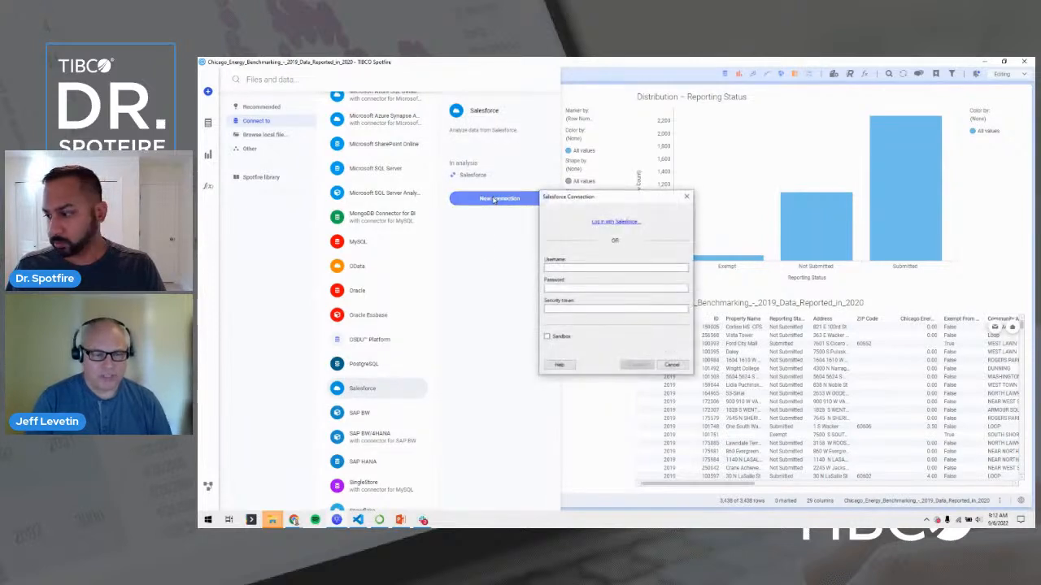
{"action": "left_click", "coordinate": [623, 222]}
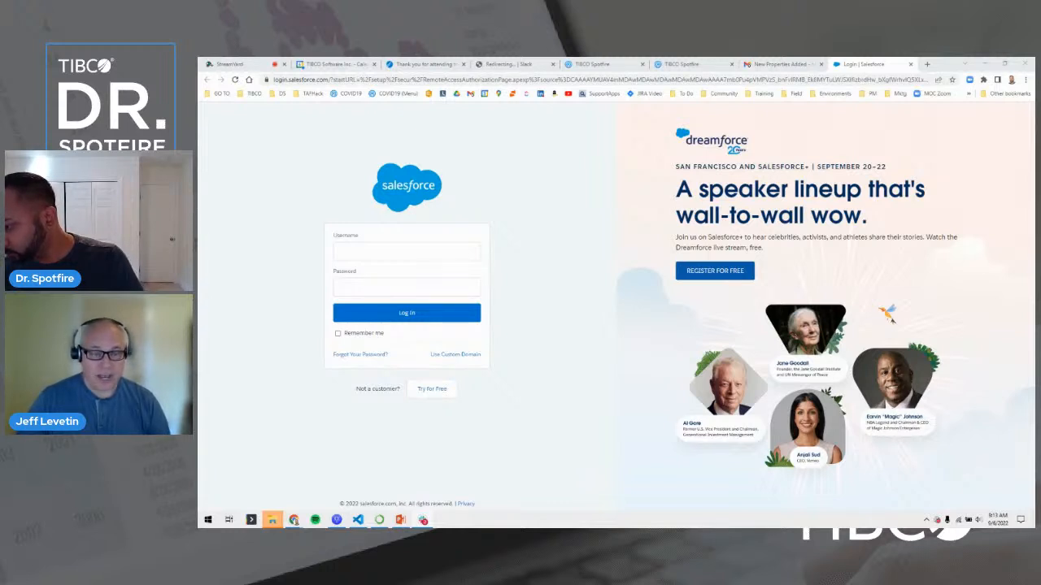
Log in with the saved integration username and password, and allow TIBCO Spotfire Desktop access.
{"action": "left_click", "coordinate": [447, 251]}
{"action": "left_click", "coordinate": [451, 275]}
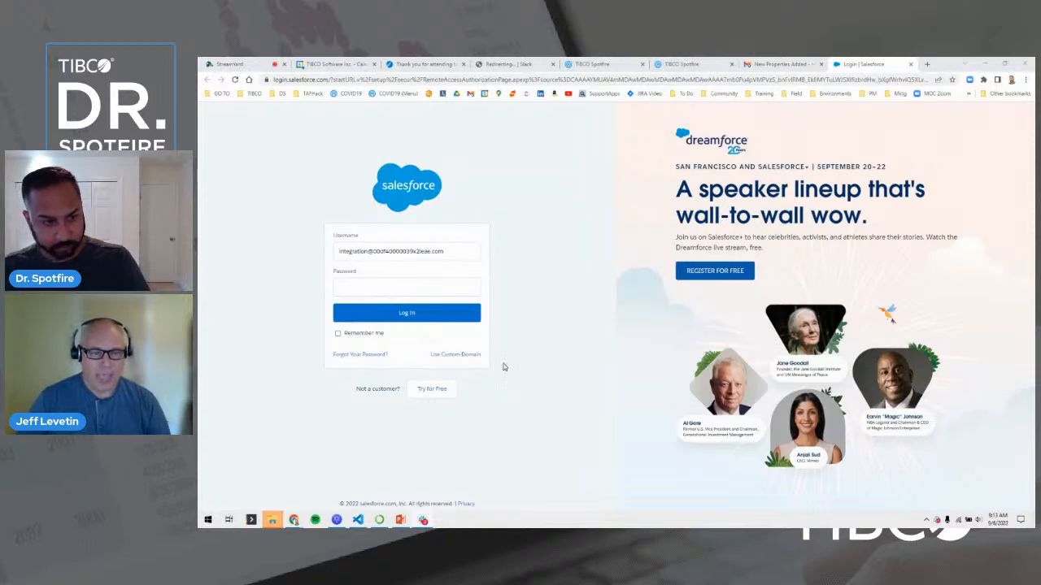
{"action": "left_click", "coordinate": [457, 286]}
{"action": "key", "text": "ctrl+v"}
{"action": "left_click", "coordinate": [391, 313]}
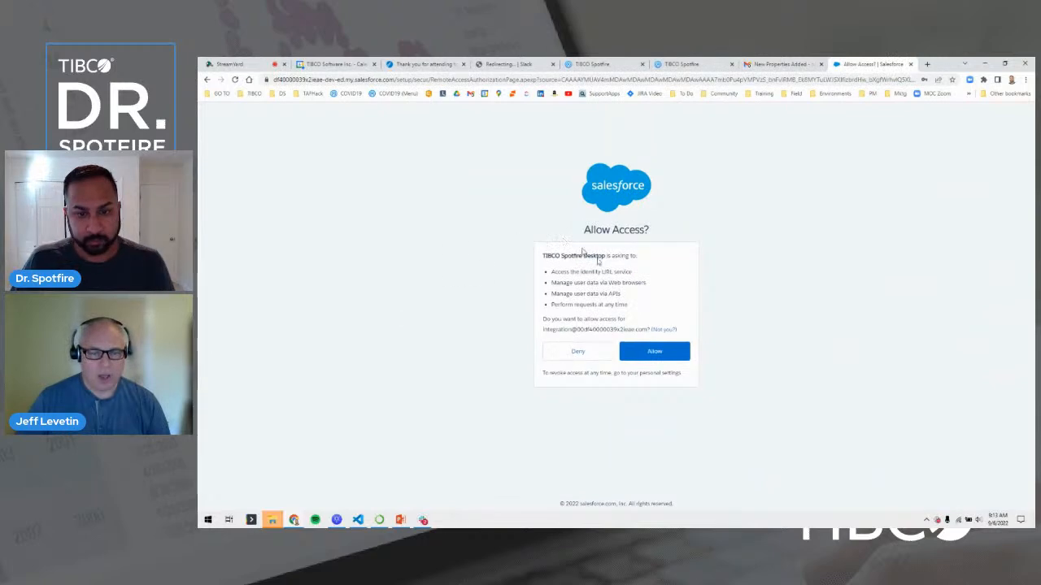
{"action": "left_click", "coordinate": [668, 353]}
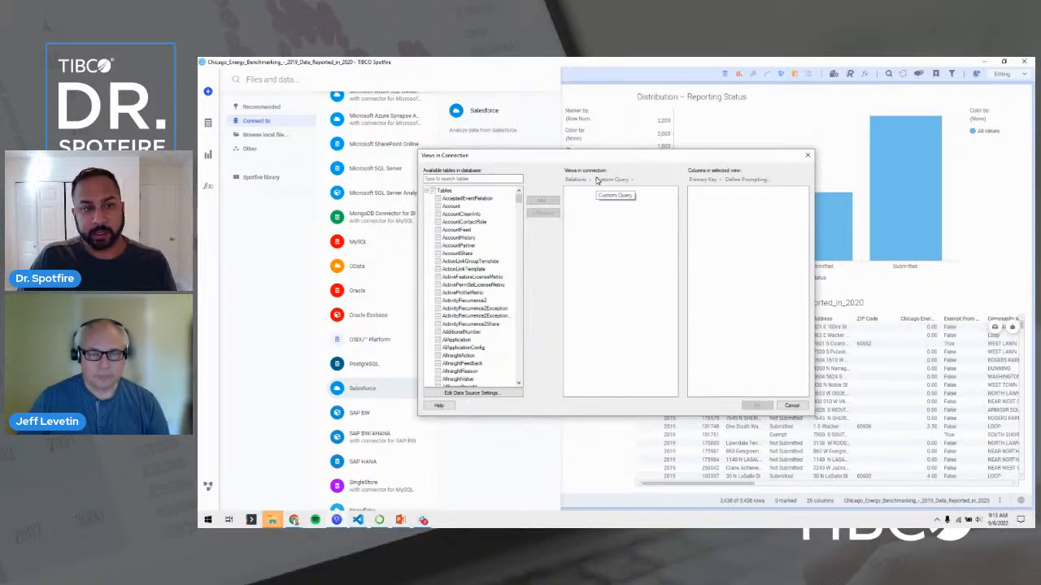
Add the Account and Case views and import both as new data tables.
{"action": "left_click", "coordinate": [467, 206]}
{"action": "left_click", "coordinate": [538, 202]}
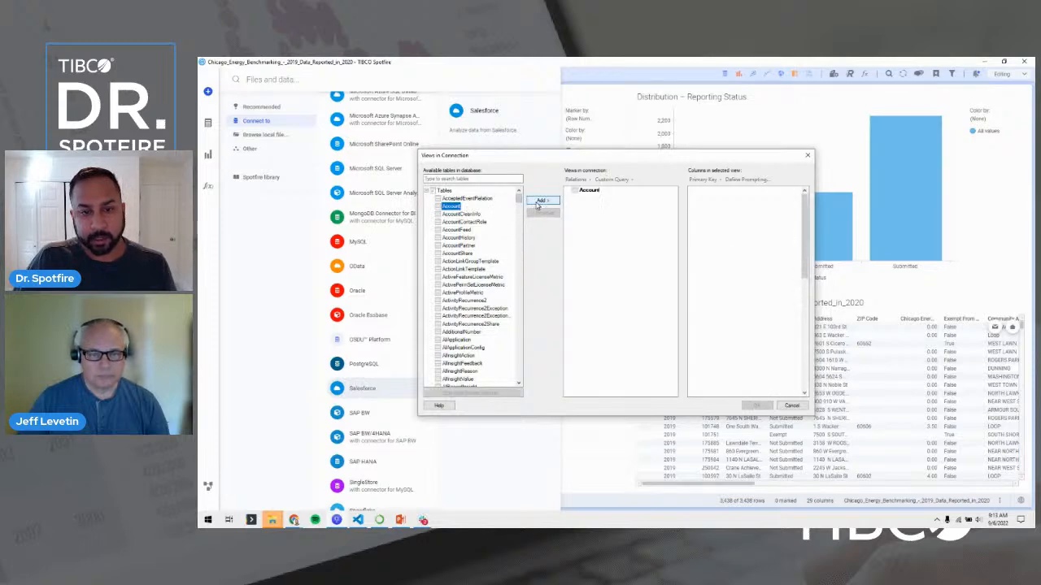
{"action": "scroll", "coordinate": [500, 233], "scroll_direction": "down", "scroll_amount": 10}
{"action": "left_click_drag", "start_coordinate": [519, 213], "coordinate": [456, 174]}
{"action": "left_click", "coordinate": [453, 178]}
{"action": "type", "text": "case"}
{"action": "left_click", "coordinate": [446, 199]}
{"action": "left_click", "coordinate": [541, 200]}
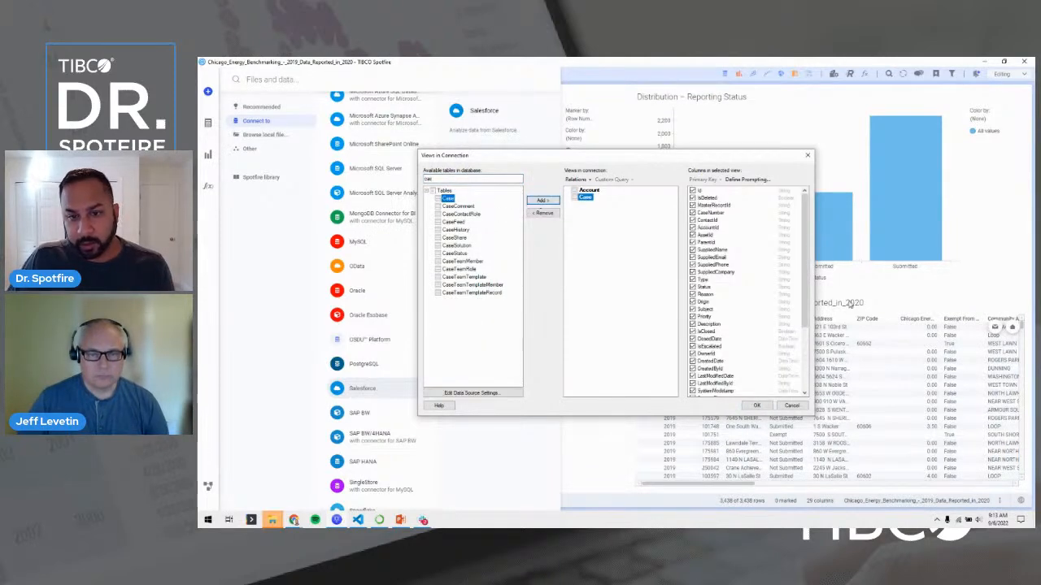
{"action": "left_click", "coordinate": [756, 405]}
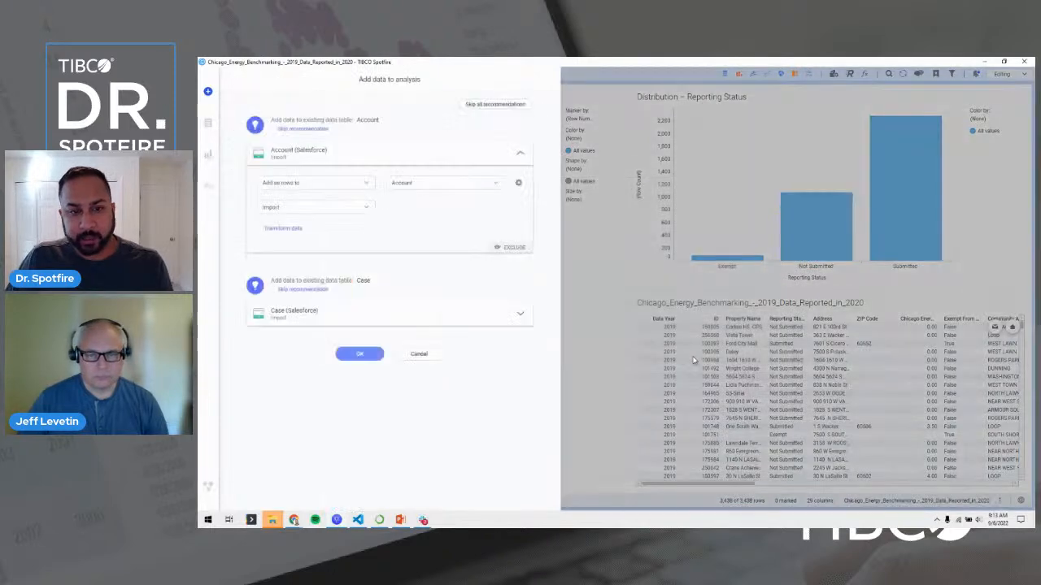
{"action": "left_click", "coordinate": [309, 129]}
{"action": "left_click", "coordinate": [304, 192]}
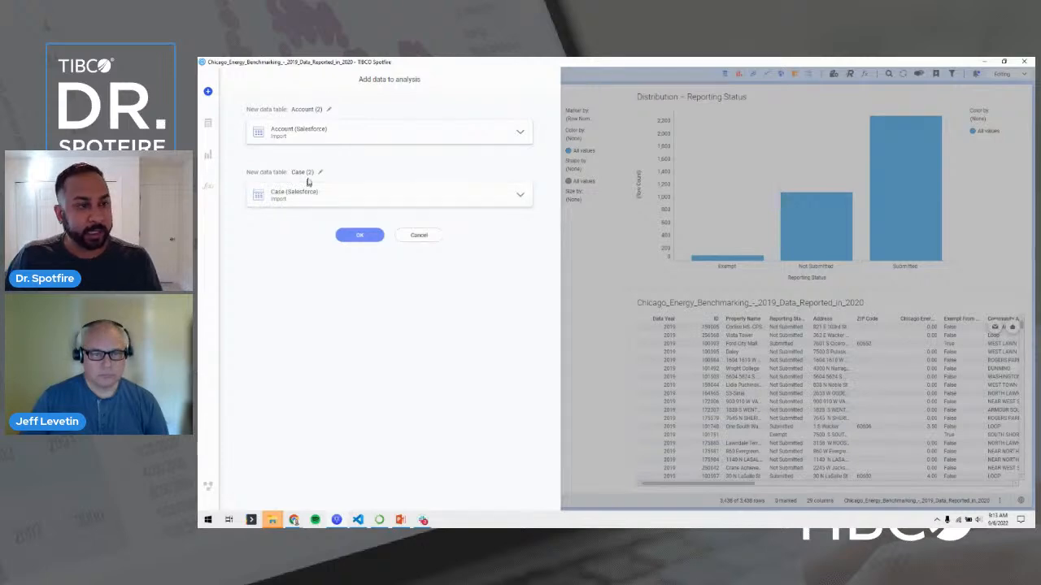
{"action": "left_click", "coordinate": [365, 235]}
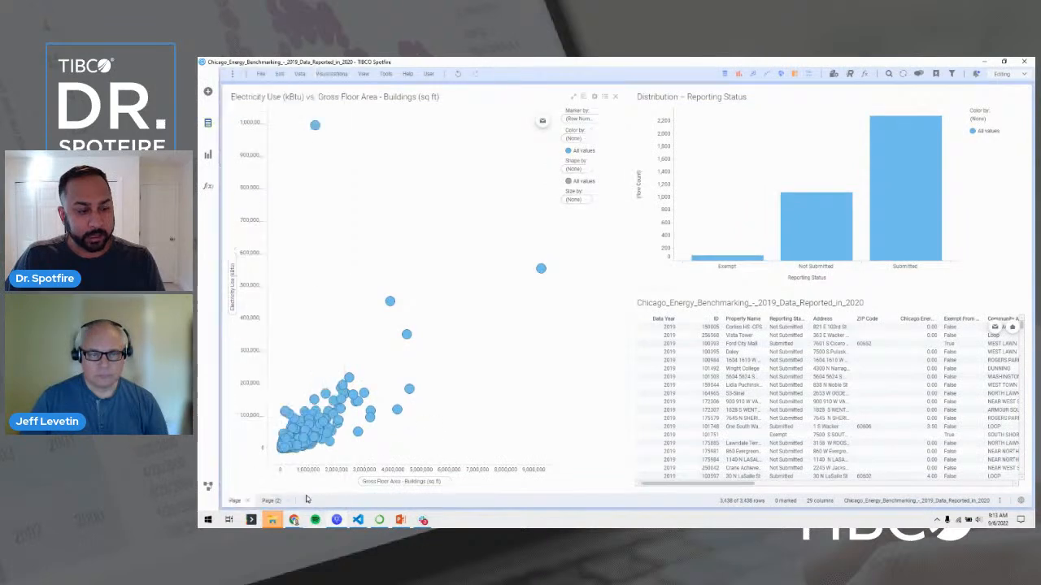
Insert a Table visualization on Page (3) showing the Account (2) data table.
{"action": "left_click", "coordinate": [725, 74]}
{"action": "left_click", "coordinate": [976, 122]}
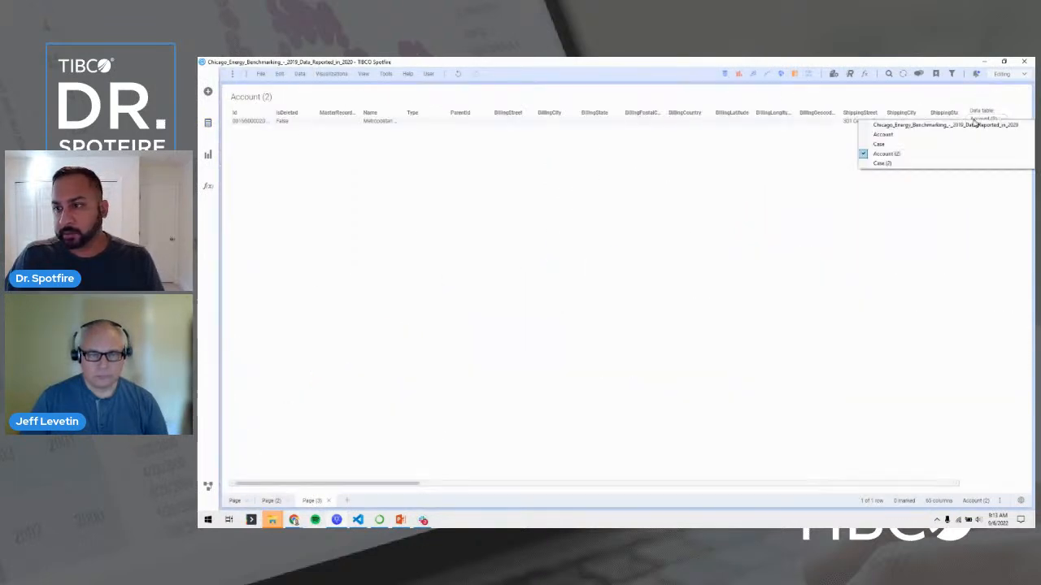
{"action": "left_click", "coordinate": [874, 160]}
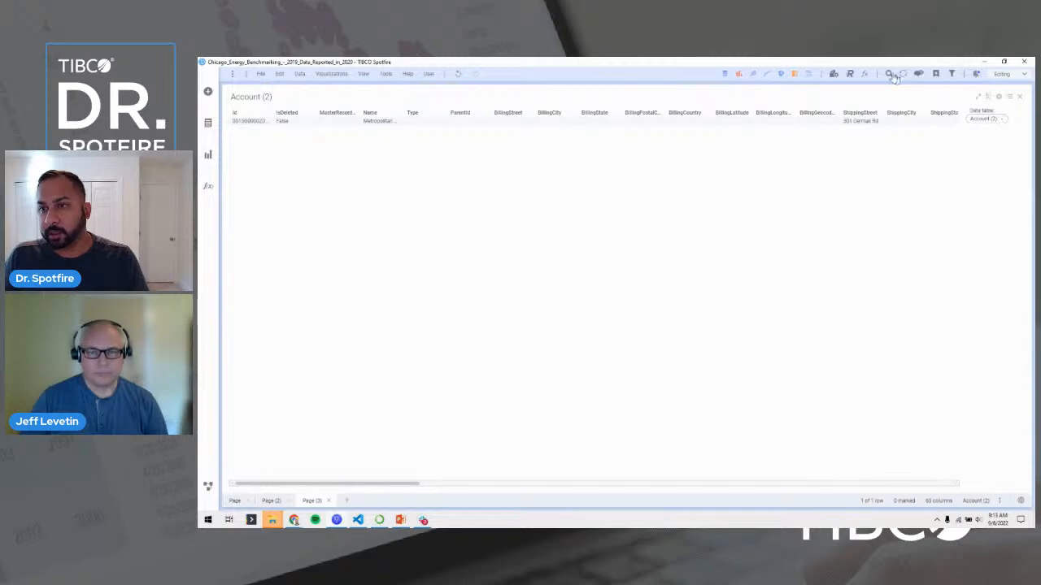
Add a second table showing Case (2) beside Account (2), then return to the first page.
{"action": "left_click", "coordinate": [725, 77]}
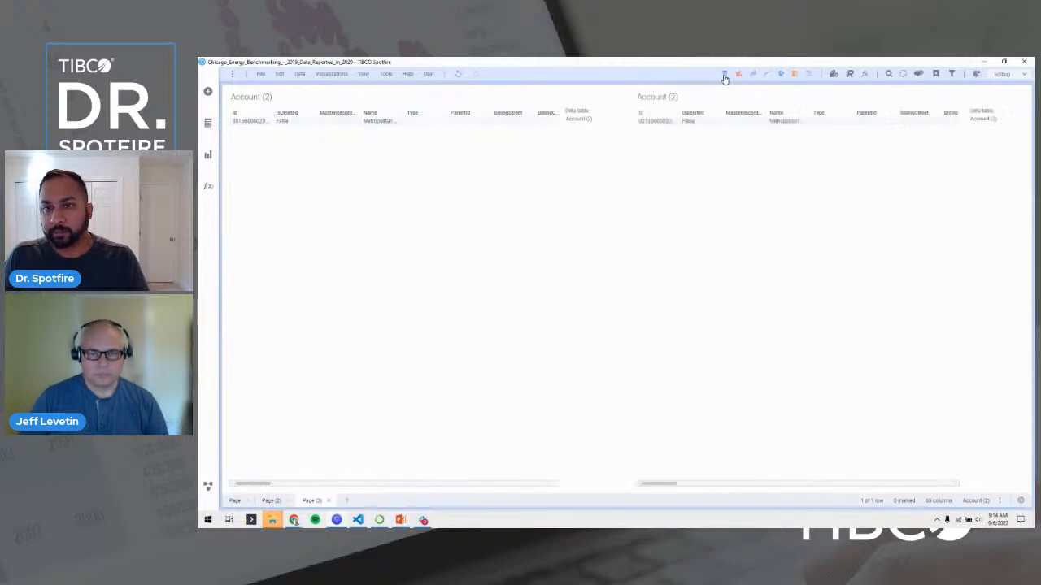
{"action": "left_click", "coordinate": [976, 117]}
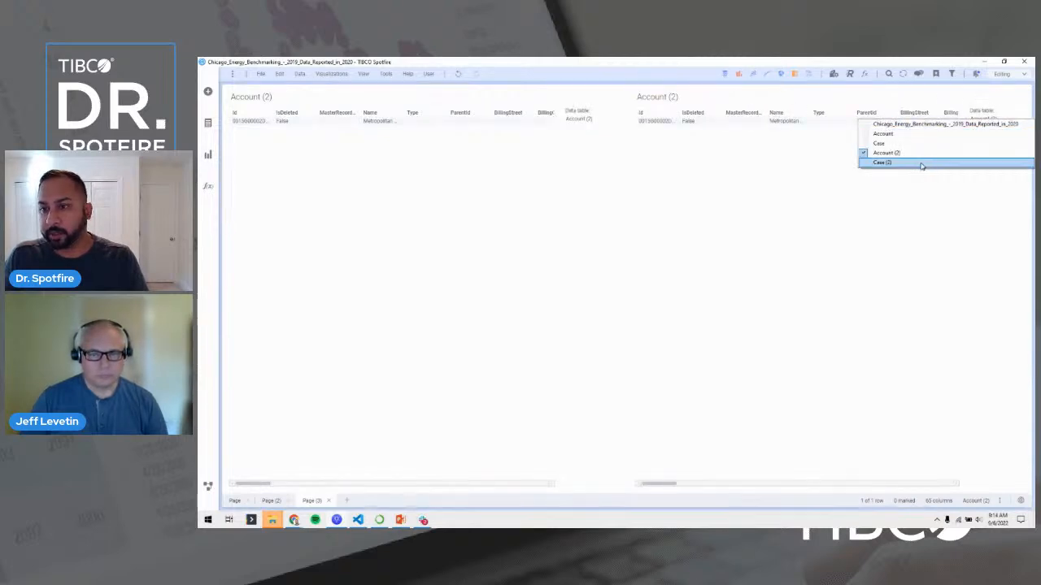
{"action": "left_click", "coordinate": [901, 164]}
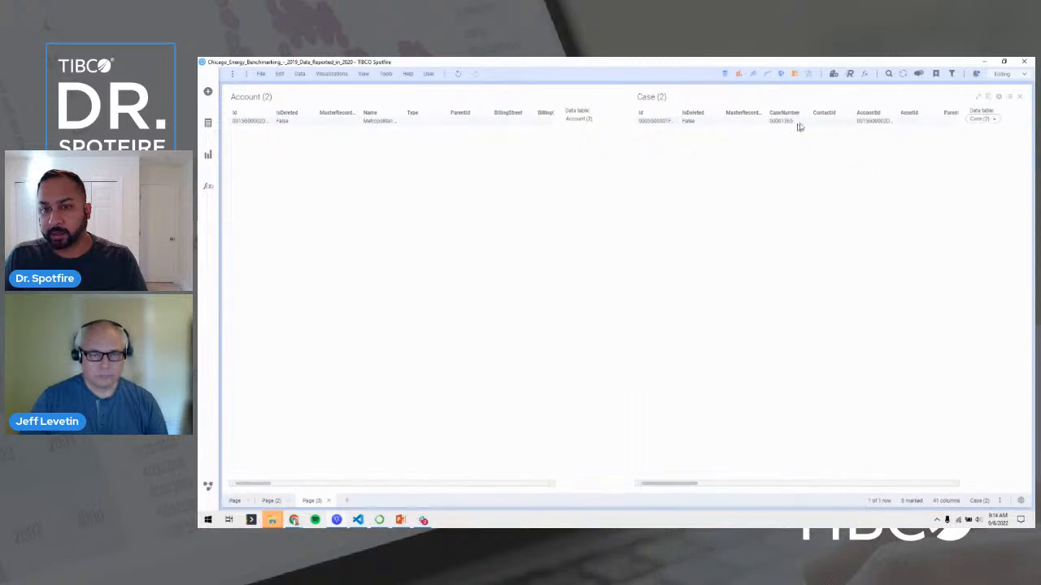
{"action": "right_click", "coordinate": [686, 485]}
{"action": "left_click", "coordinate": [676, 485]}
{"action": "left_click_drag", "start_coordinate": [676, 486], "coordinate": [777, 477]}
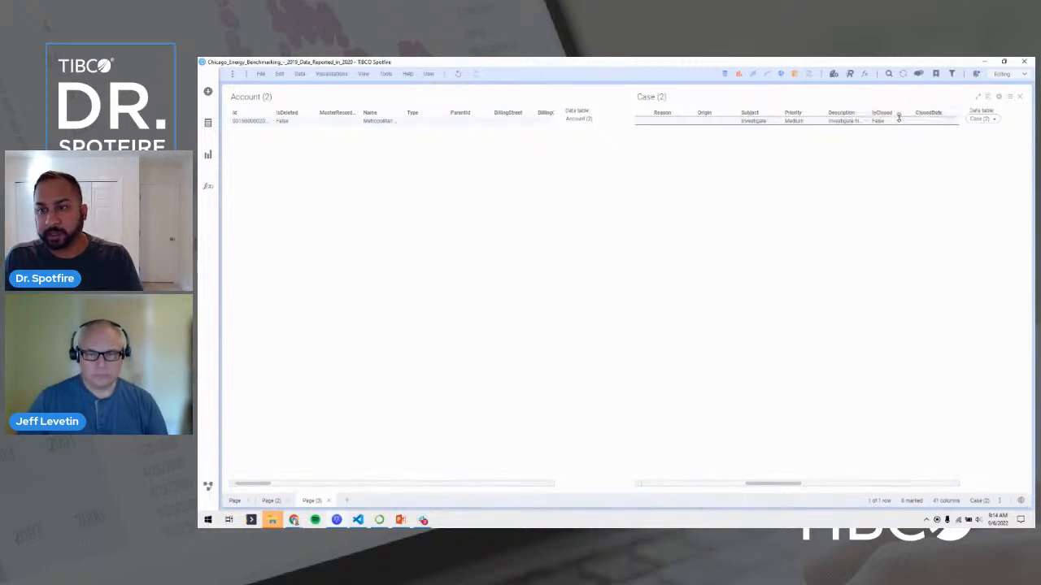
{"action": "left_click_drag", "start_coordinate": [789, 491], "coordinate": [681, 493]}
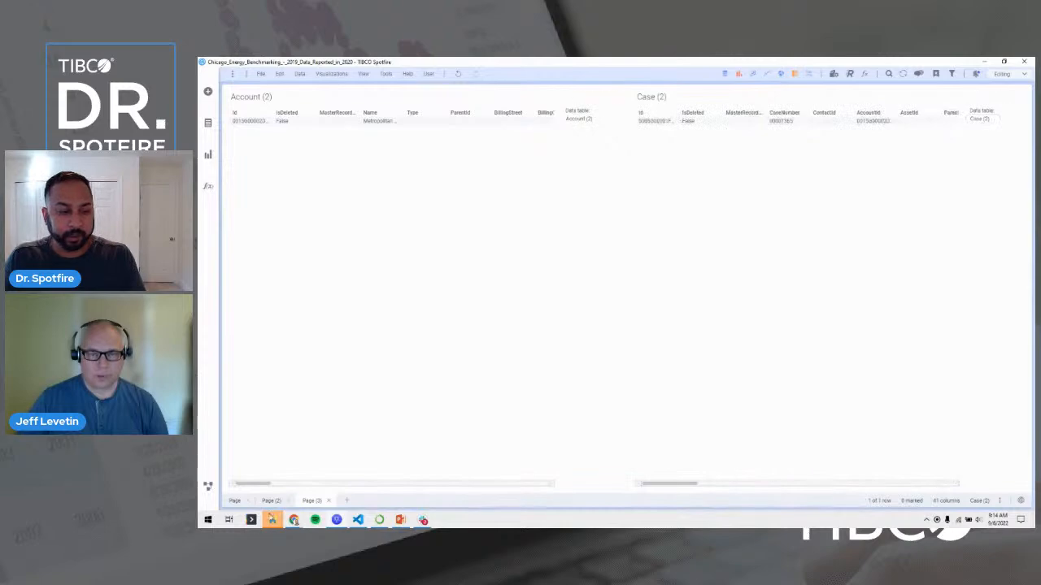
{"action": "left_click", "coordinate": [235, 501]}
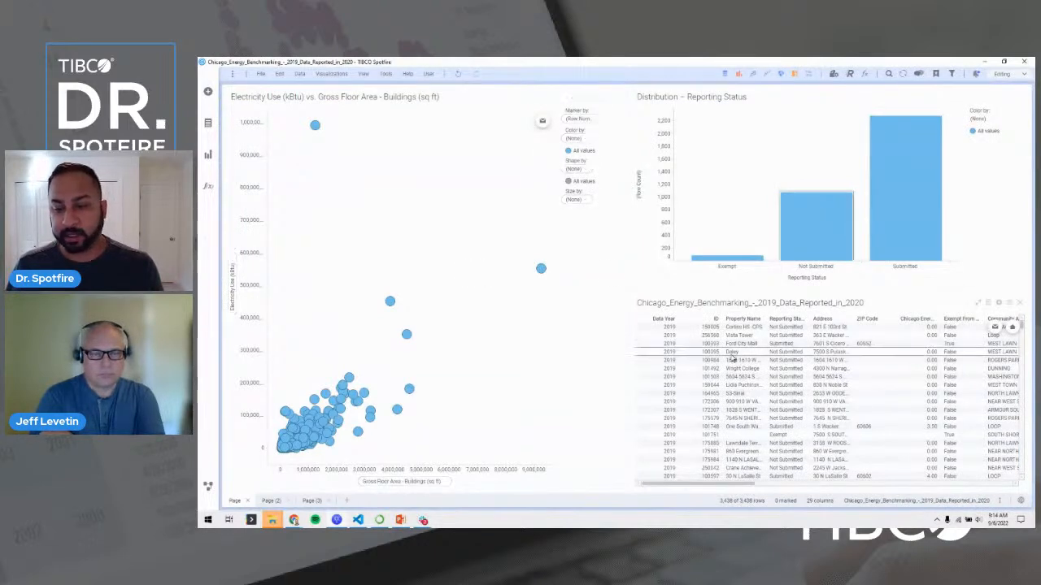
Approve the Create Property external action on the marked property rows, check its notification, and clear the marking.
{"action": "left_click_drag", "start_coordinate": [744, 343], "coordinate": [755, 370]}
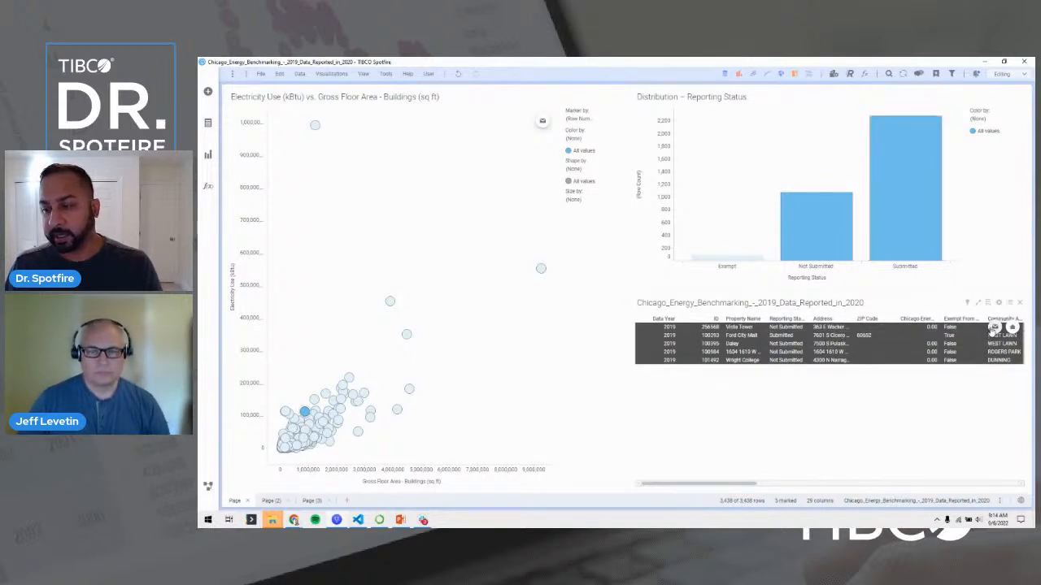
{"action": "left_click", "coordinate": [1012, 328]}
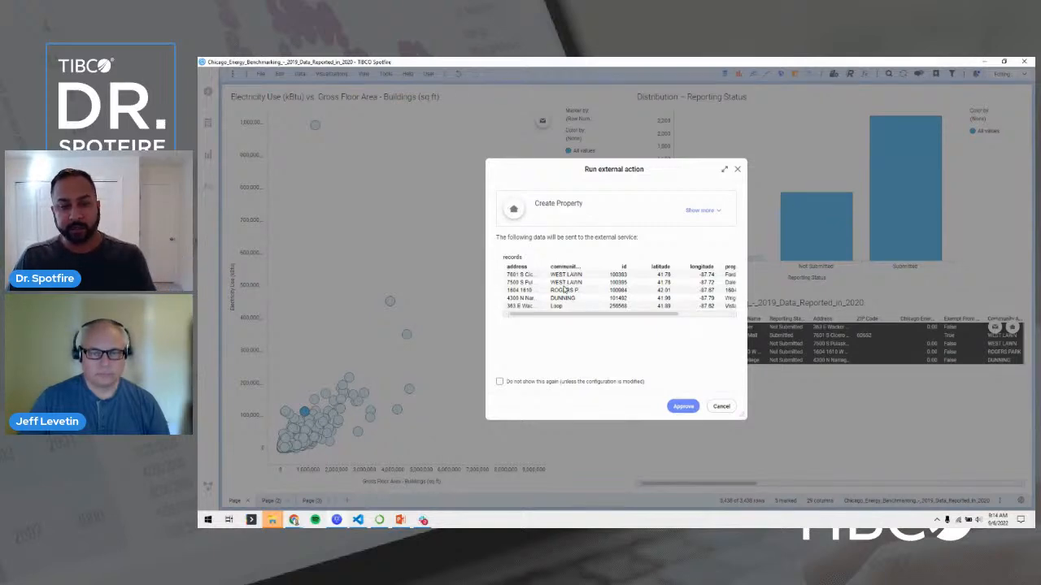
{"action": "left_click", "coordinate": [676, 407]}
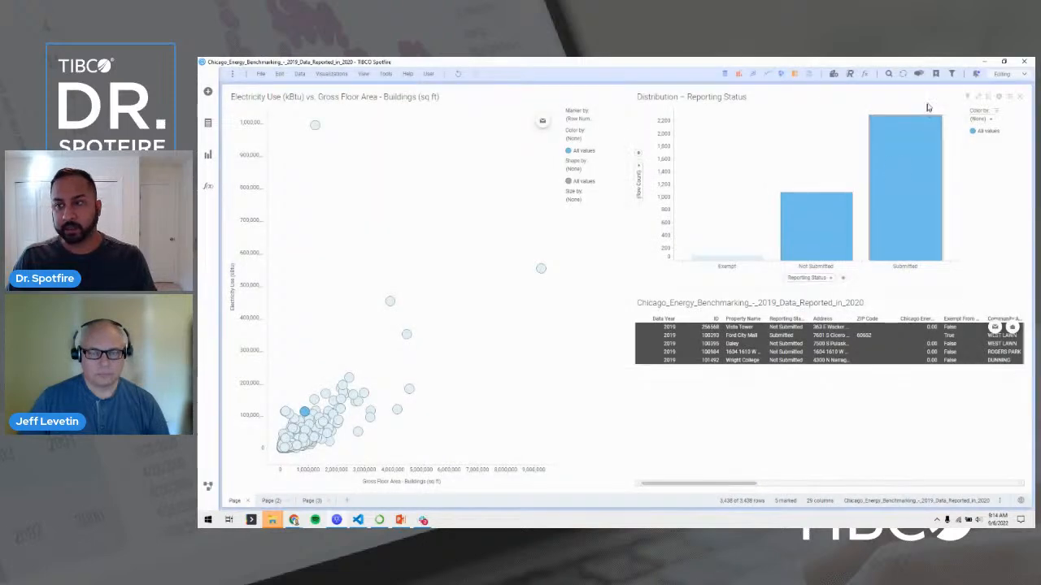
{"action": "left_click", "coordinate": [976, 74]}
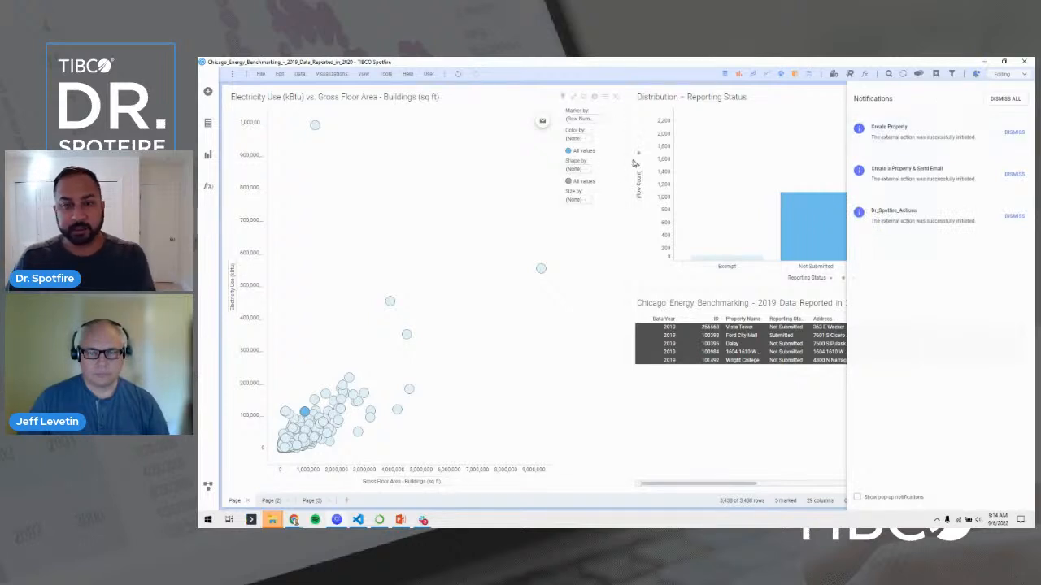
{"action": "left_click", "coordinate": [551, 235]}
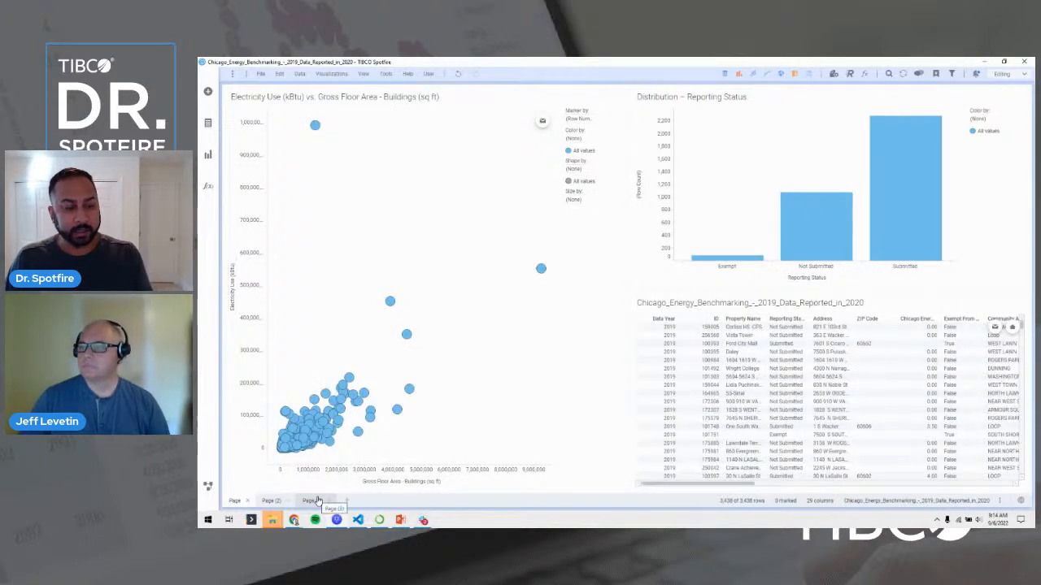
Reload the data on Page (3), scroll the Account (2) table, and return to the first page.
{"action": "left_click", "coordinate": [315, 501]}
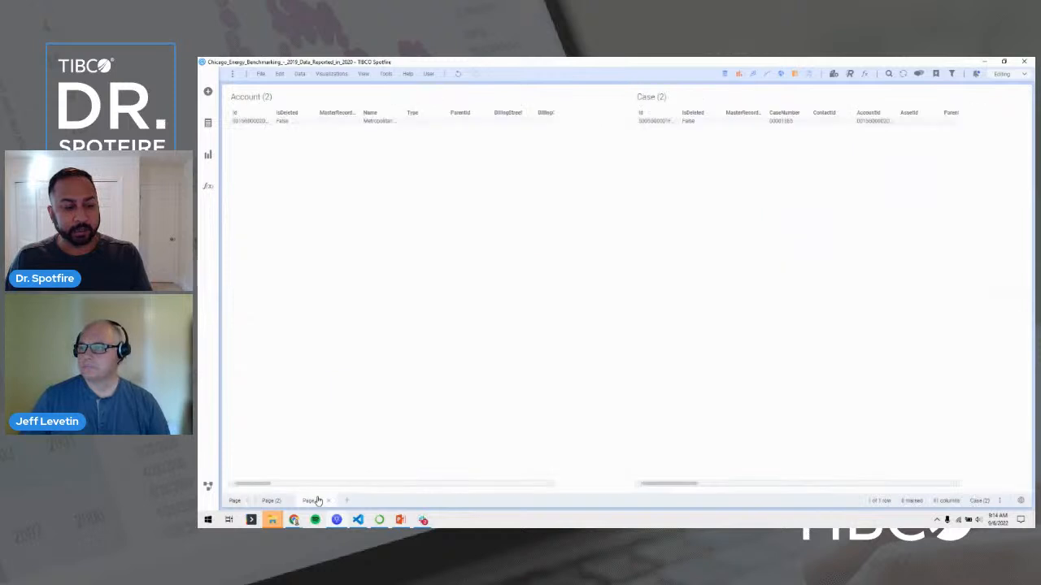
{"action": "left_click", "coordinate": [904, 74]}
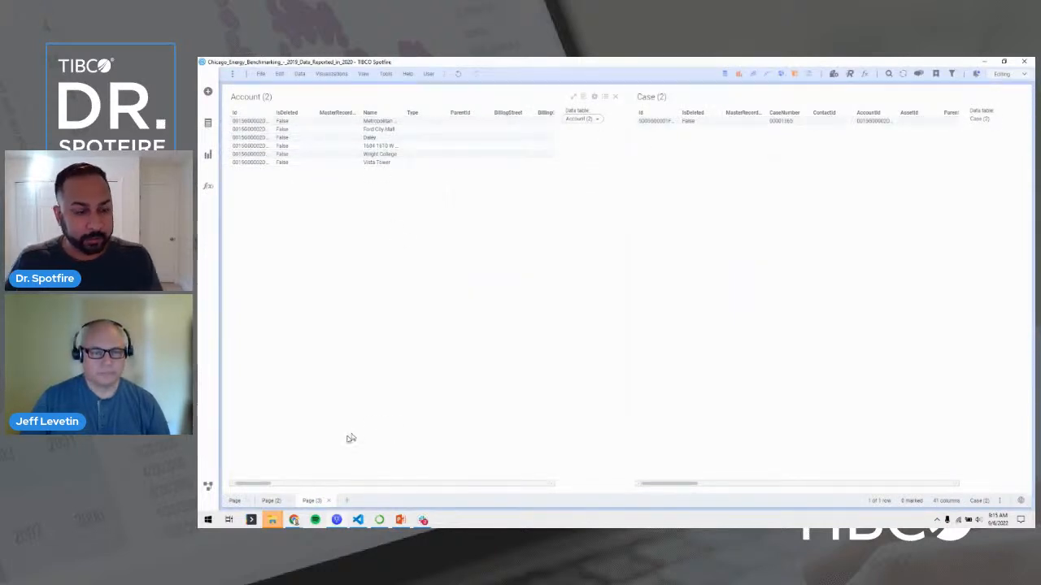
{"action": "left_click_drag", "start_coordinate": [251, 483], "coordinate": [301, 483]}
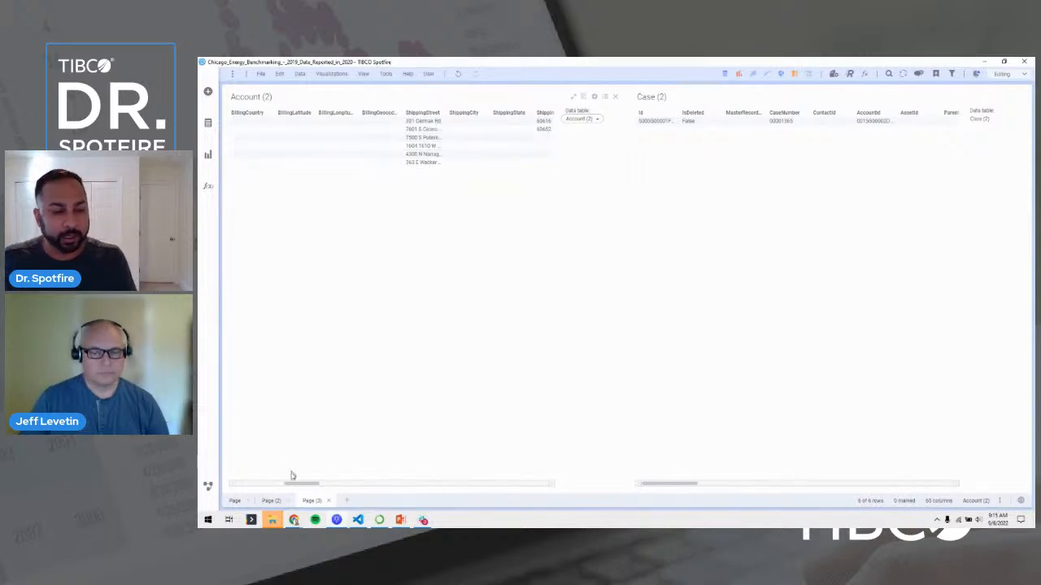
{"action": "left_click_drag", "start_coordinate": [302, 483], "coordinate": [239, 483]}
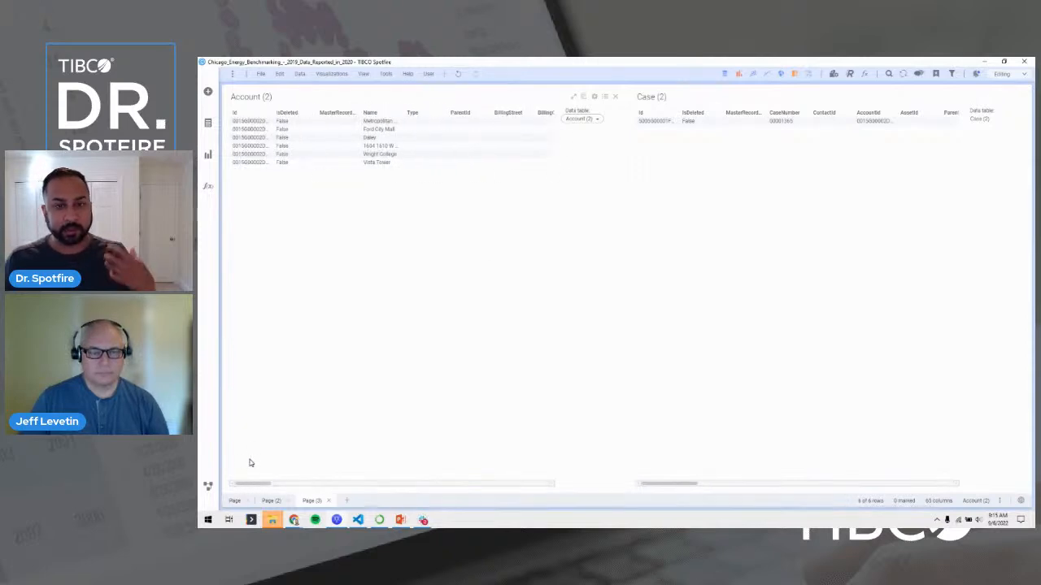
{"action": "left_click", "coordinate": [234, 501]}
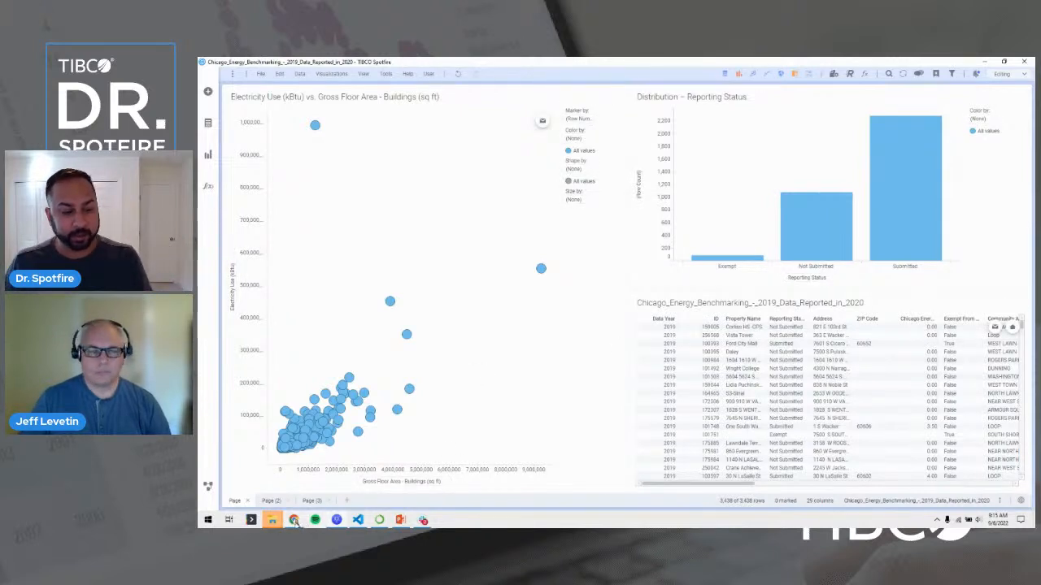
Bring Chrome to the front and minimize the authentication confirmation window.
{"action": "mouse_move", "coordinate": [295, 520]}
{"action": "left_click", "coordinate": [260, 492]}
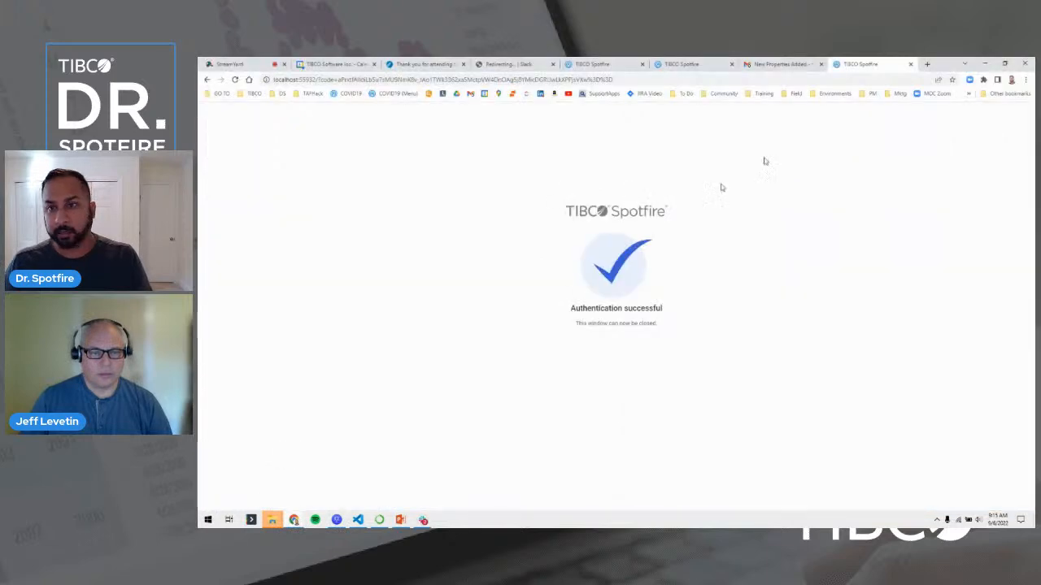
{"action": "left_click", "coordinate": [985, 63]}
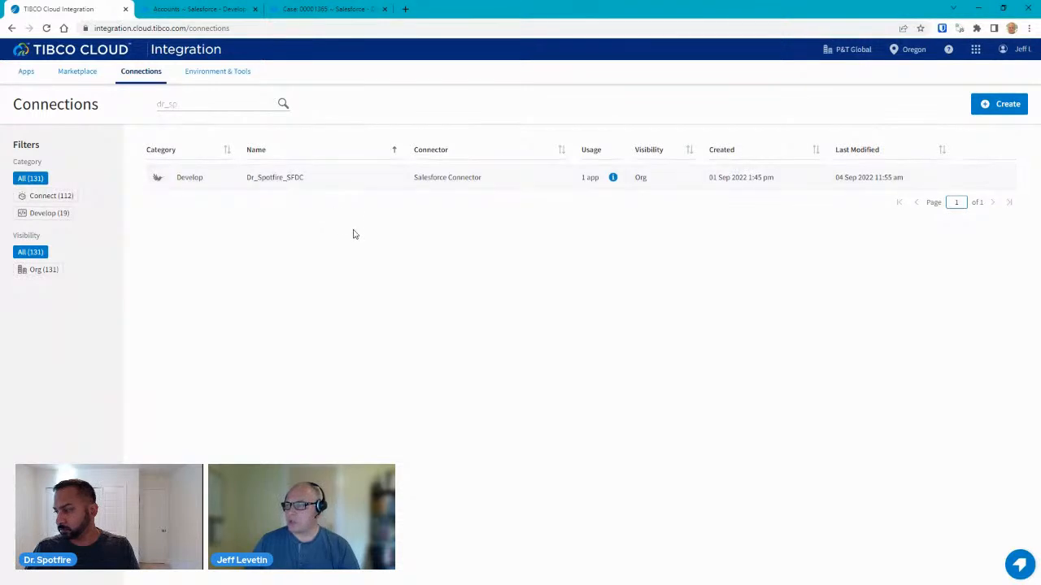
Open the Dr_Spotfire_SFDC connection to view its OAuth 2.0 Web Server Flow, Production settings.
{"action": "left_click", "coordinate": [279, 179]}
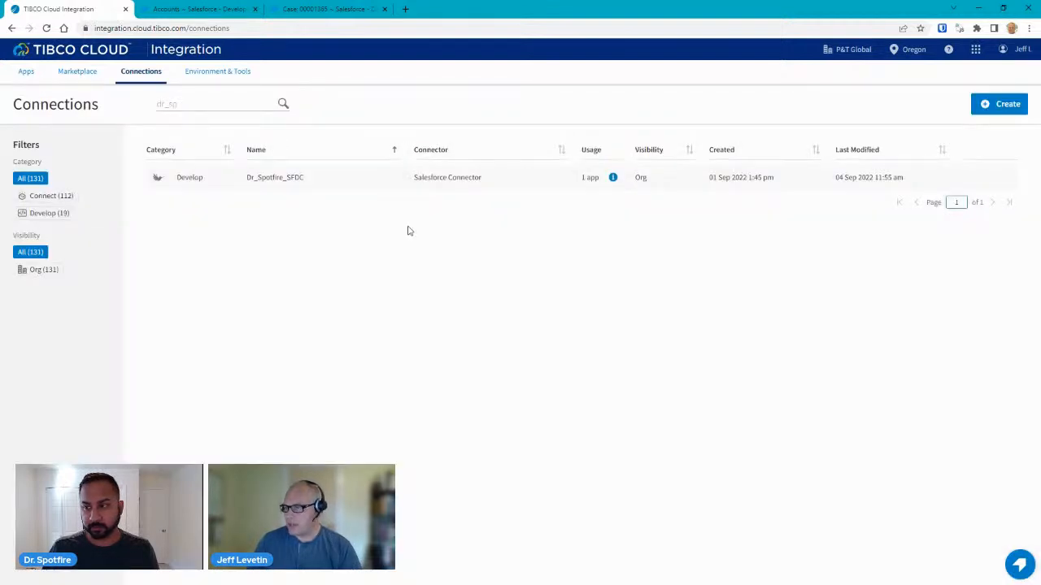
{"action": "left_click", "coordinate": [288, 178]}
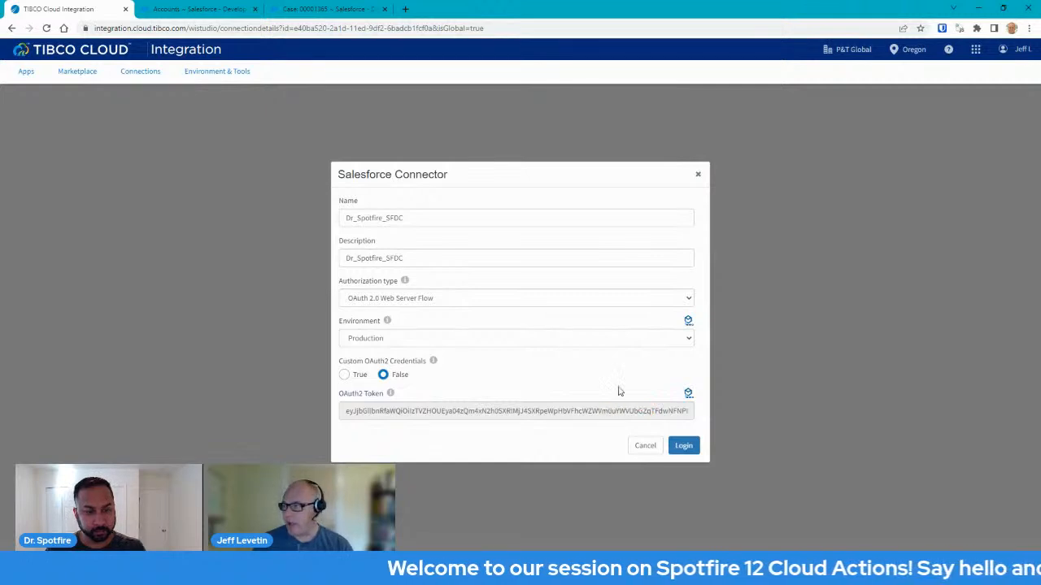
Cancel the Salesforce Connector dialog to return to the Connections list.
{"action": "left_click", "coordinate": [698, 178]}
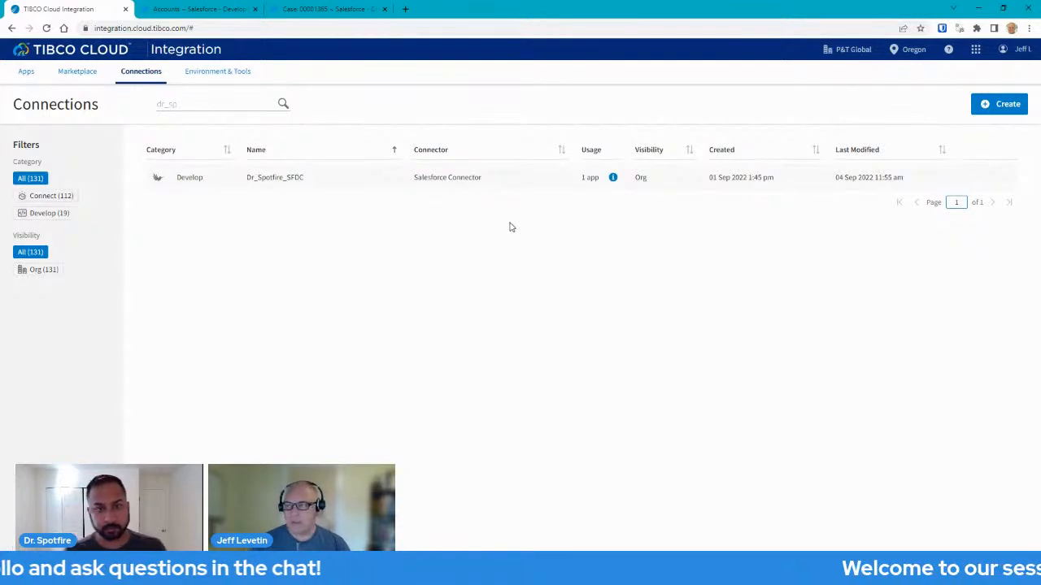
Open the Dr_Spotfire_Actions app from the Apps list to see its two flows.
{"action": "left_click", "coordinate": [27, 72]}
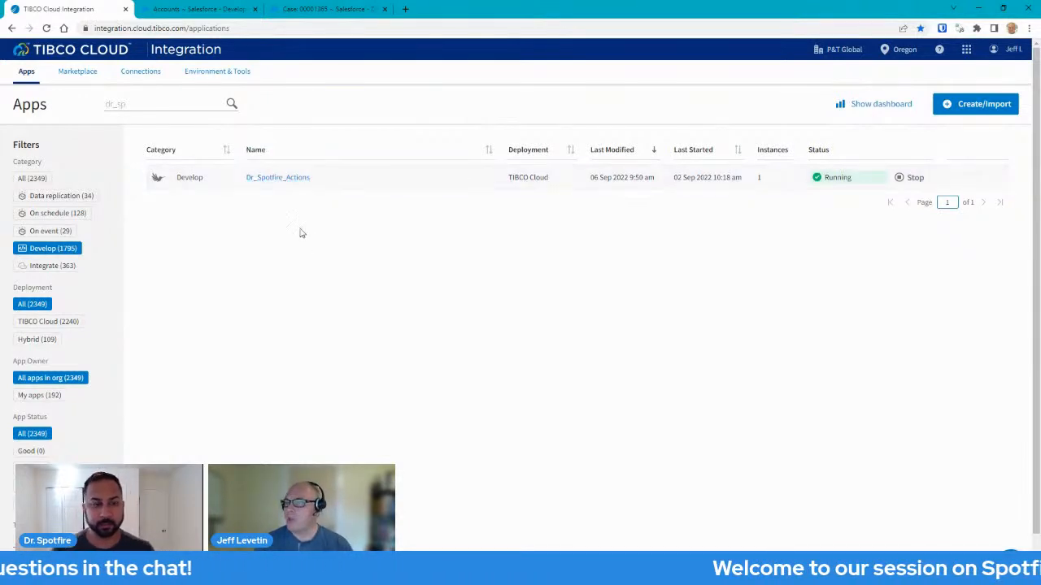
{"action": "left_click", "coordinate": [278, 179]}
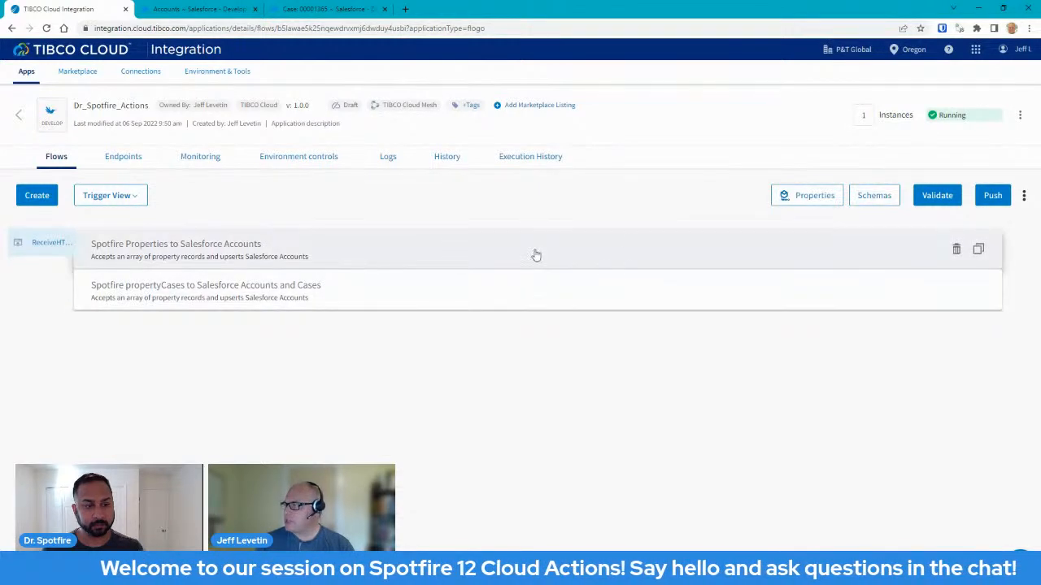
Show the app's Schemas list: reply, properties, propertyCases and cases.
{"action": "left_click", "coordinate": [868, 195]}
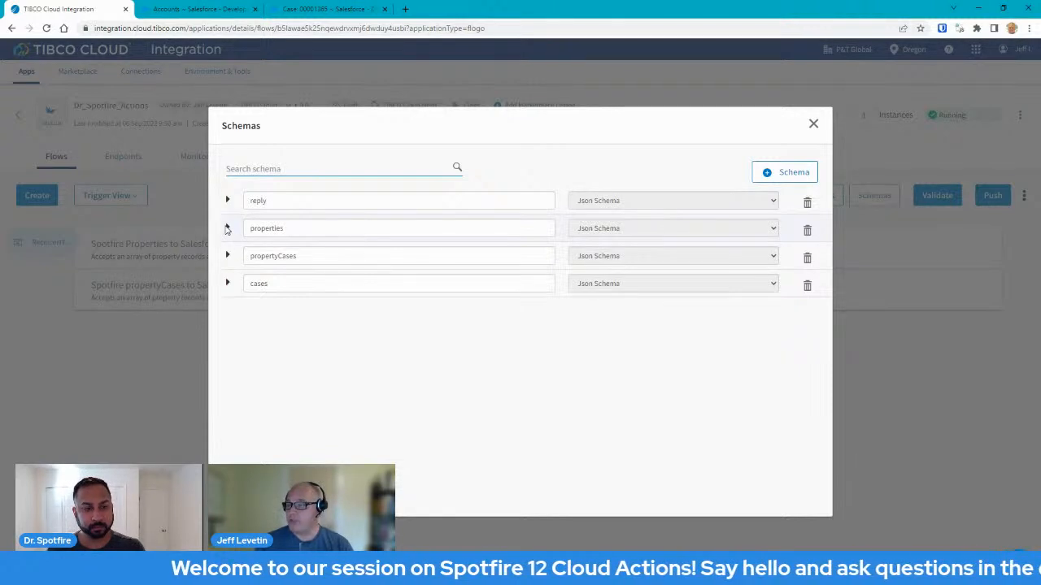
Expand the properties schema and read its records-array JSON definition.
{"action": "left_click", "coordinate": [228, 230]}
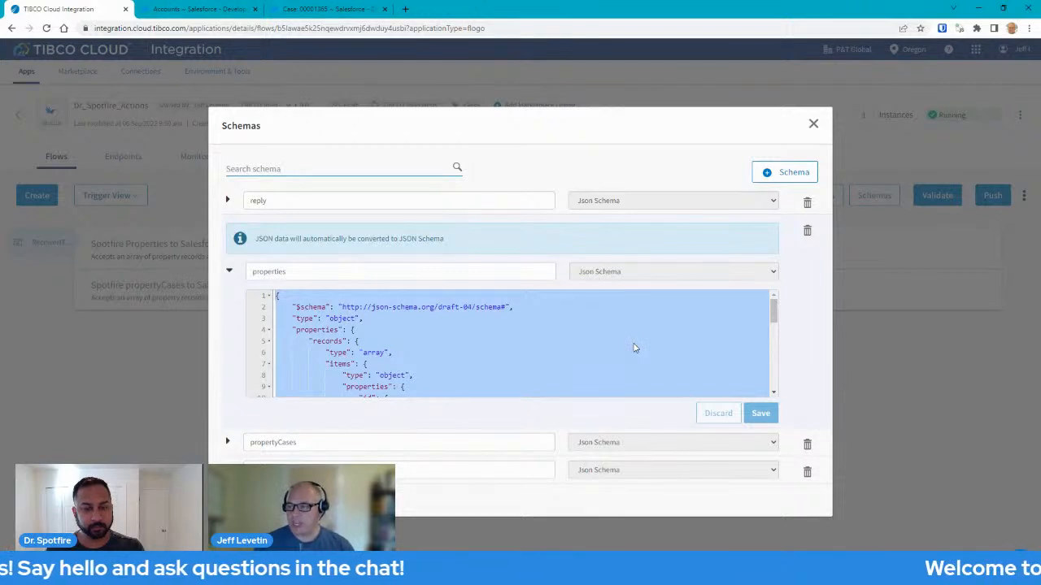
{"action": "mouse_move", "coordinate": [773, 313]}
{"action": "left_mouse_down"}
{"action": "mouse_move", "coordinate": [773, 381]}
{"action": "mouse_move", "coordinate": [773, 317]}
{"action": "left_mouse_up"}
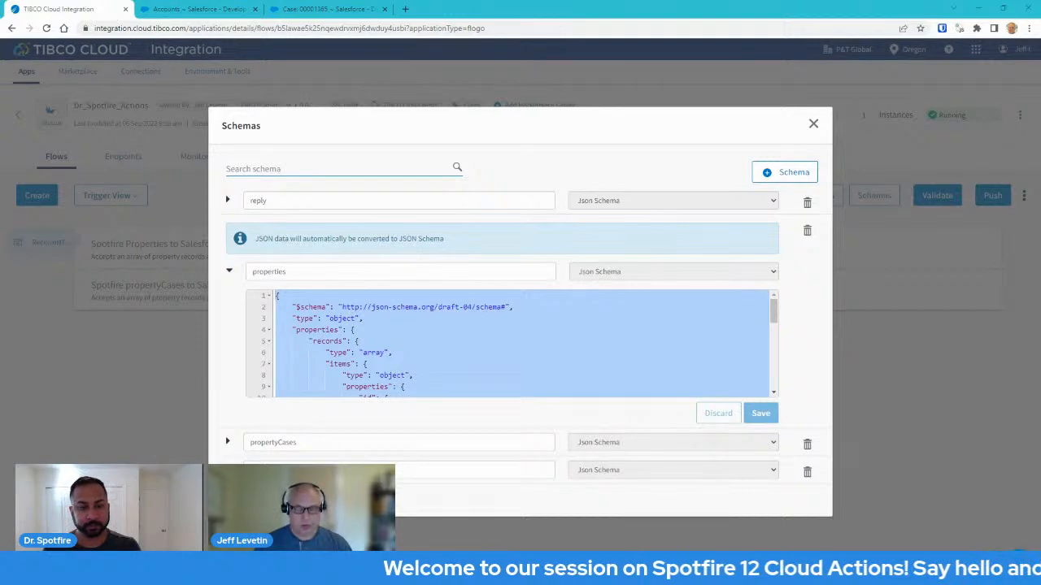
{"action": "key", "text": "alt+Tab"}
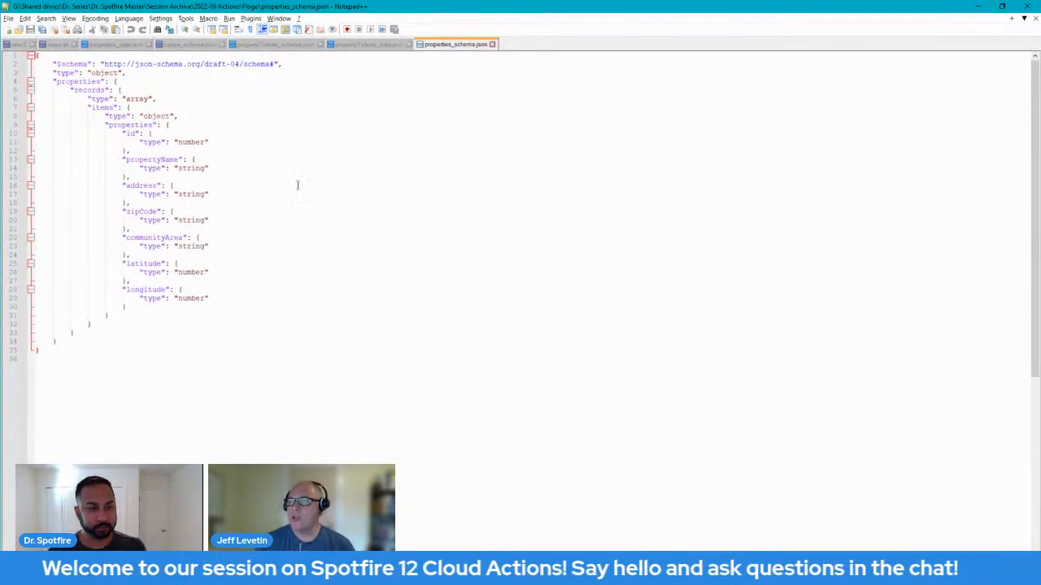
Move properties_schema.json to the third tab and select all properties_data.json sample records.
{"action": "left_click", "coordinate": [130, 46]}
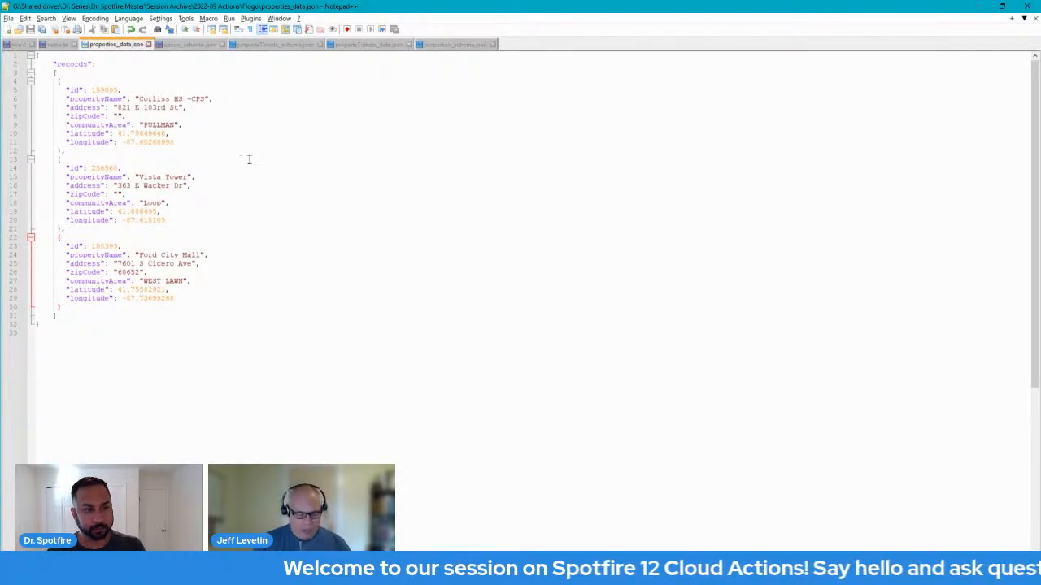
{"action": "left_click_drag", "start_coordinate": [457, 44], "coordinate": [118, 49]}
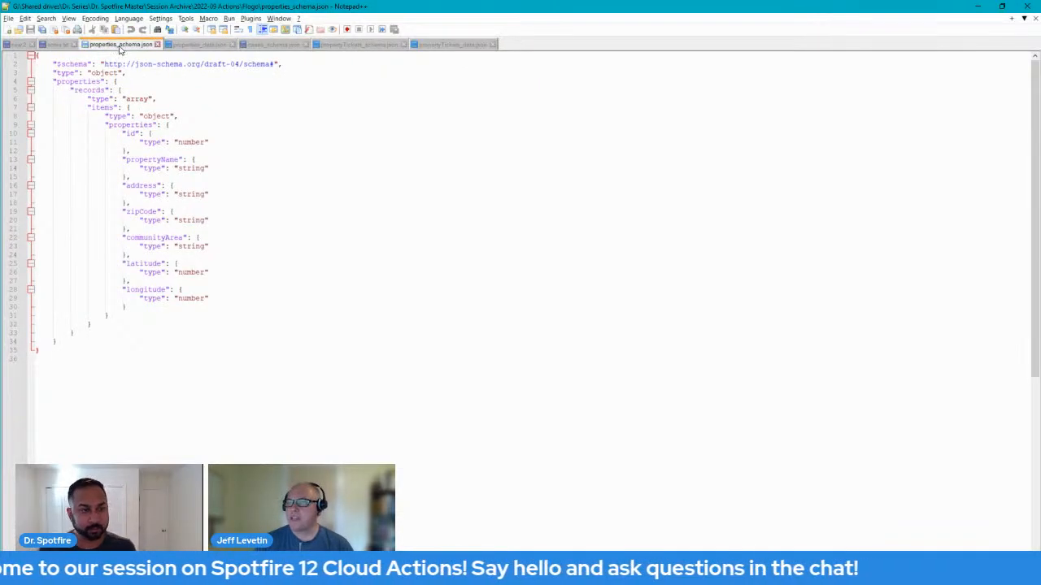
{"action": "left_click", "coordinate": [199, 44]}
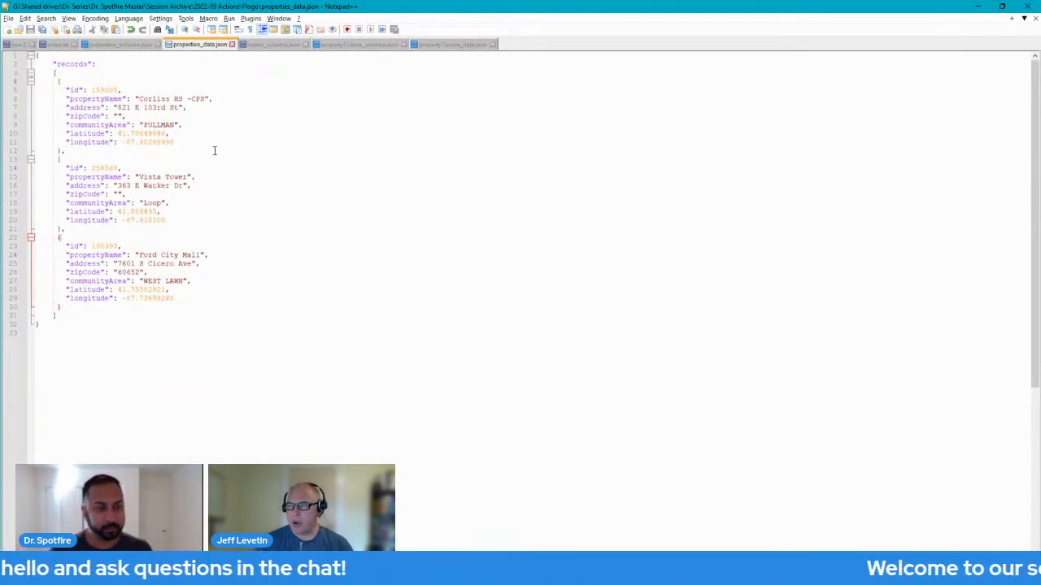
{"action": "key", "text": "ctrl+a"}
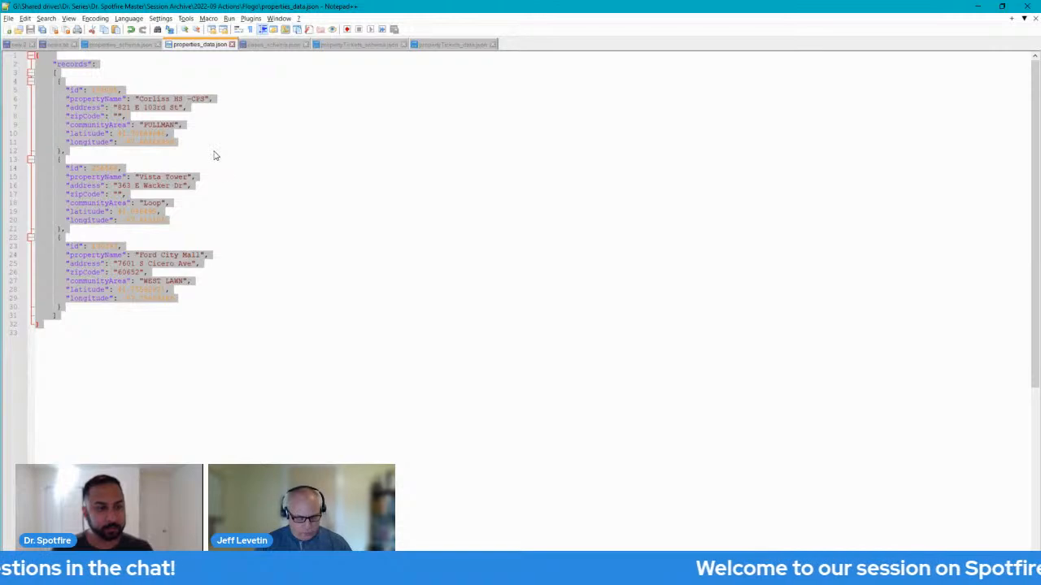
{"action": "key", "text": "alt+Tab"}
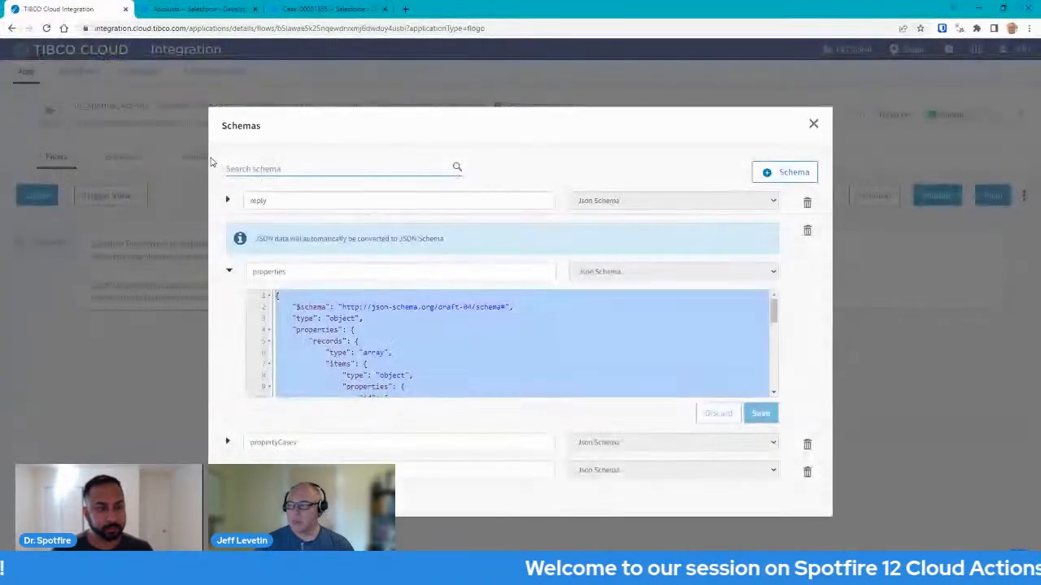
Add a schema named properties2 from the pasted sample property records and save it.
{"action": "left_click", "coordinate": [782, 173]}
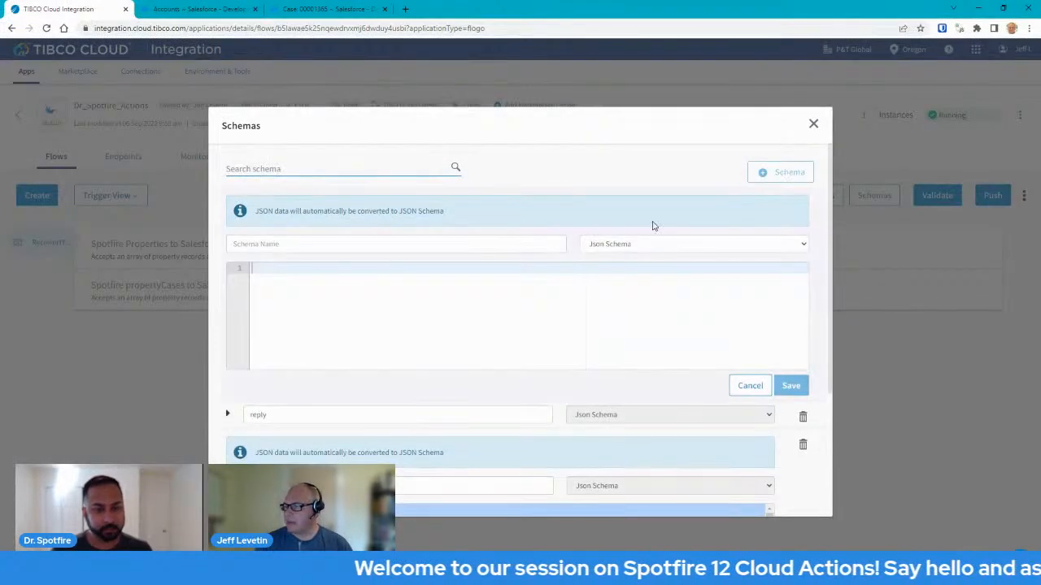
{"action": "left_click", "coordinate": [334, 243]}
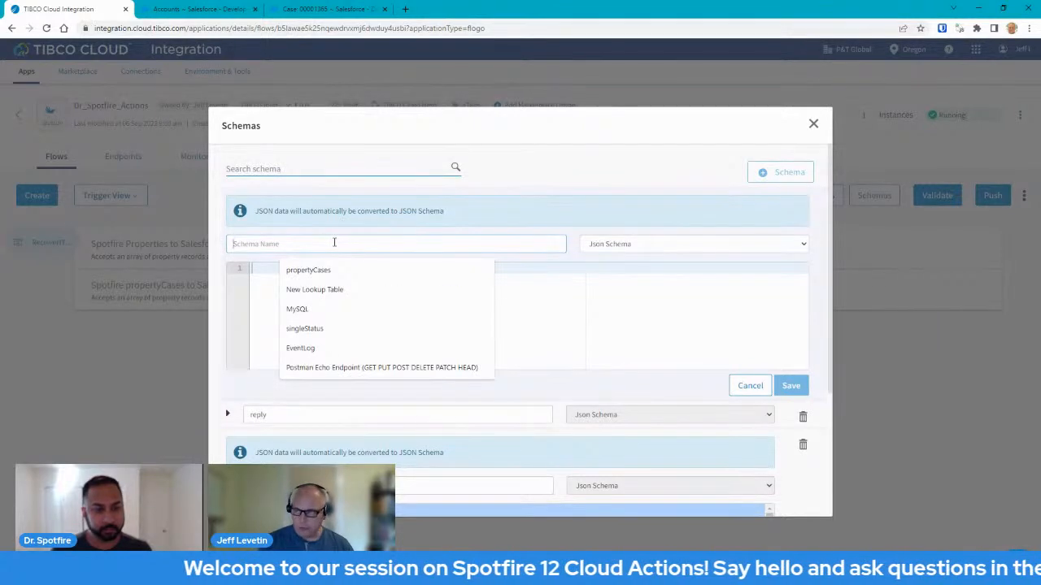
{"action": "type", "text": "properties"}
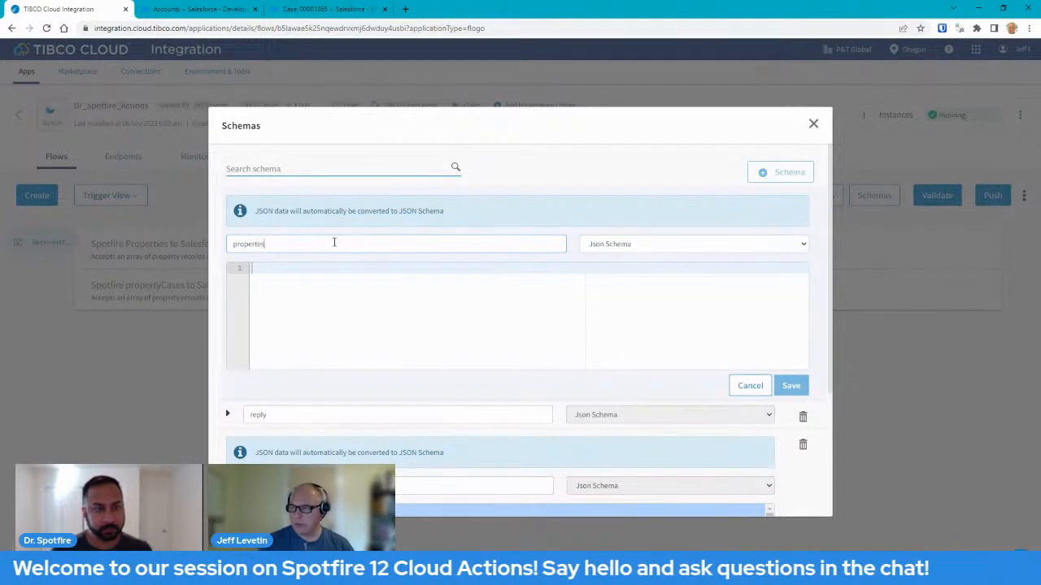
{"action": "type", "text": "2"}
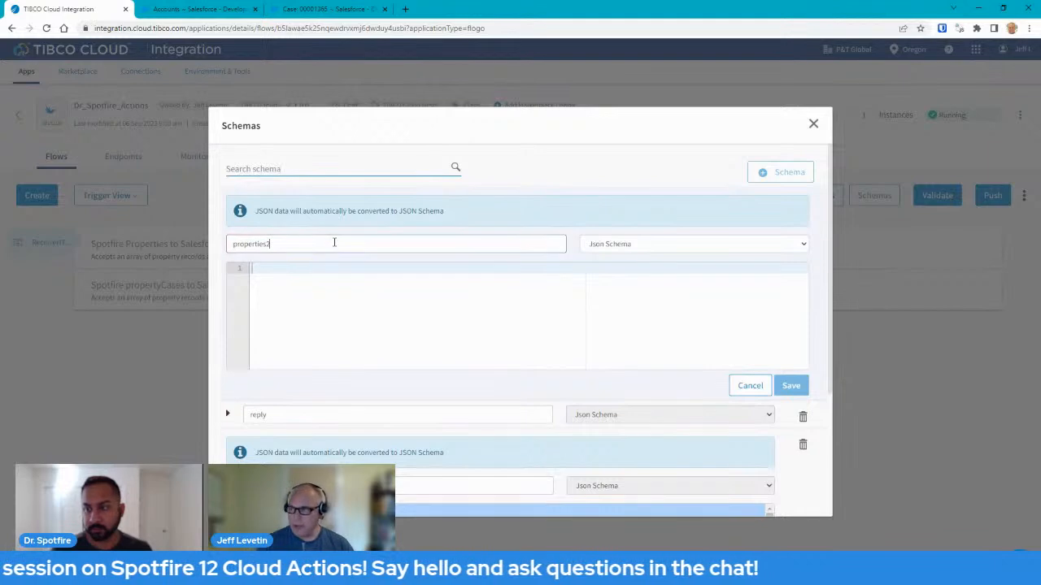
{"action": "left_click", "coordinate": [288, 275]}
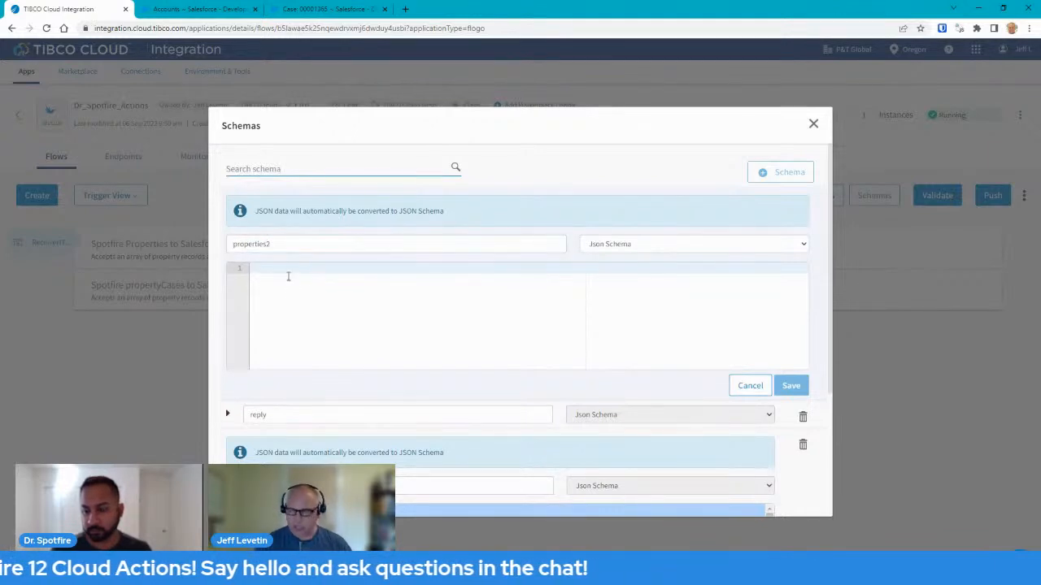
{"action": "key", "text": "ctrl+v"}
{"action": "mouse_move", "coordinate": [804, 346]}
{"action": "left_mouse_down"}
{"action": "mouse_move", "coordinate": [796, 277]}
{"action": "mouse_move", "coordinate": [795, 353]}
{"action": "left_mouse_up"}
{"action": "left_click", "coordinate": [788, 387]}
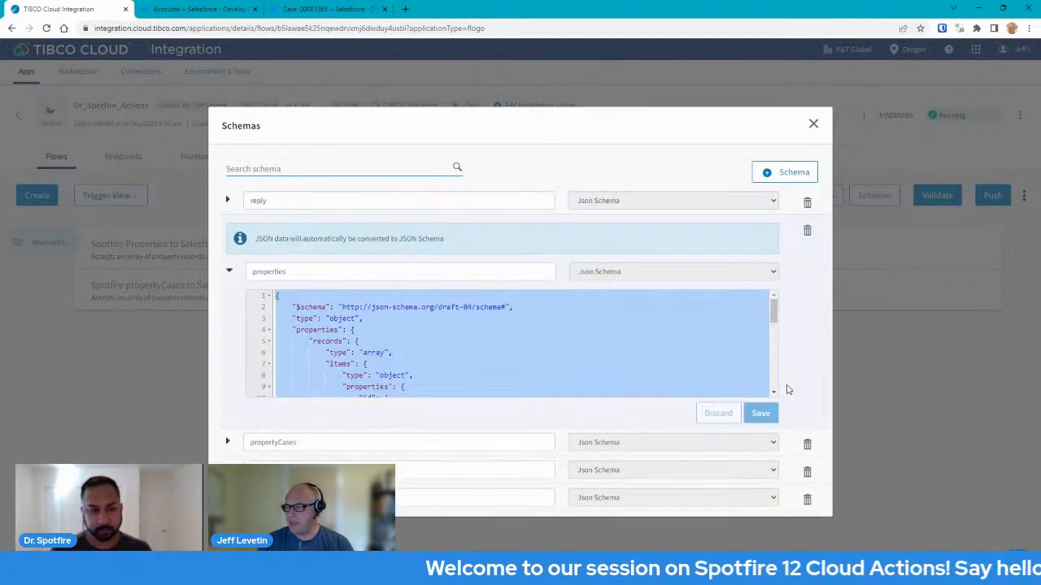
Collapse the properties schema and expand properties2 to review its generated JSON.
{"action": "left_click", "coordinate": [229, 273]}
{"action": "left_click", "coordinate": [228, 282]}
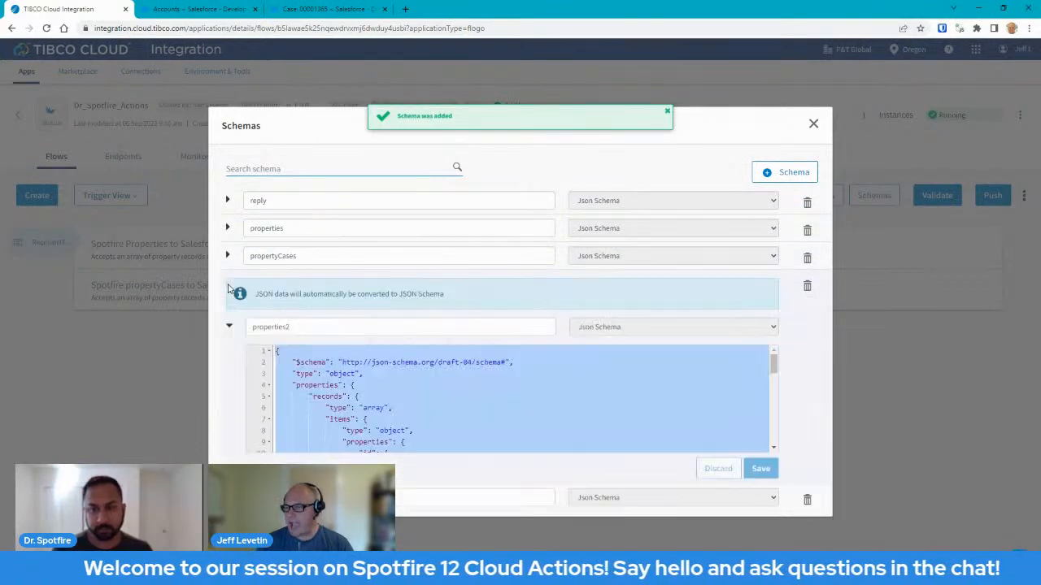
{"action": "scroll", "coordinate": [457, 386], "scroll_direction": "down", "scroll_amount": 1}
{"action": "scroll", "coordinate": [457, 386], "scroll_direction": "down", "scroll_amount": 1}
{"action": "scroll", "coordinate": [457, 386], "scroll_direction": "up", "scroll_amount": 2}
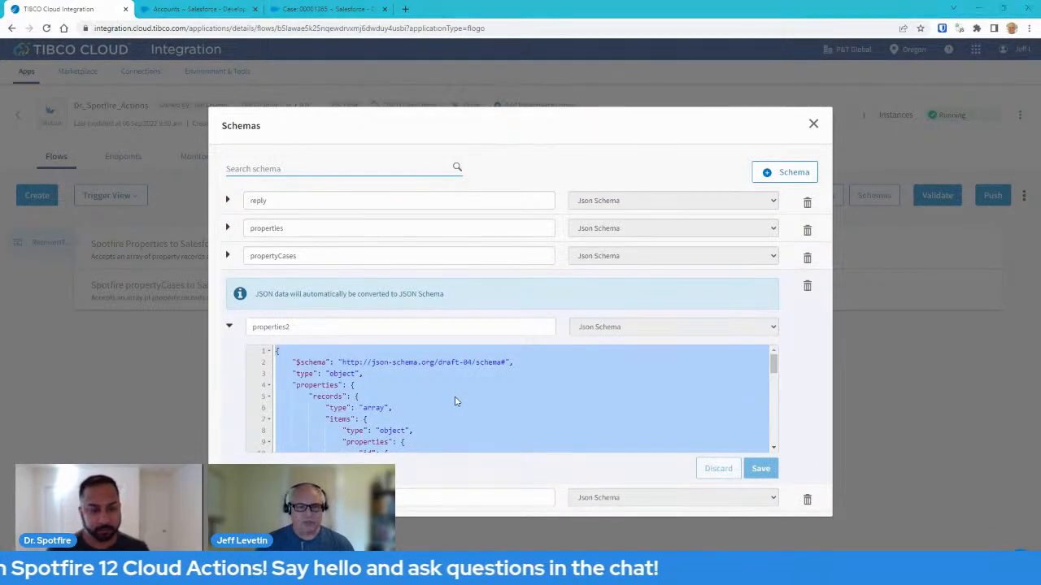
{"action": "key", "text": "alt+Tab"}
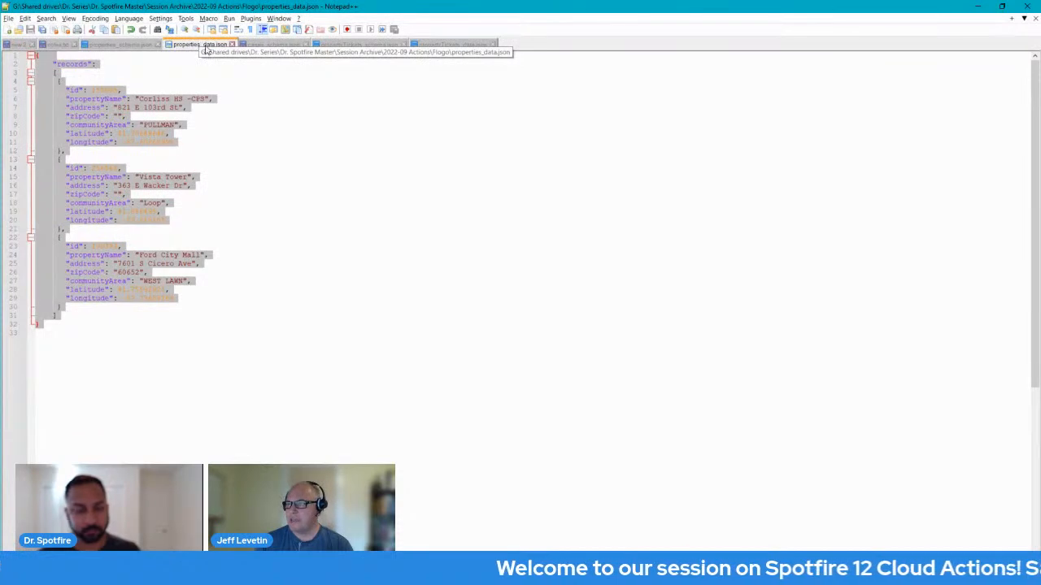
Glance at cases_schema.json and properties_data.json, then bring up properties_schema.json.
{"action": "left_click", "coordinate": [152, 65]}
{"action": "left_click", "coordinate": [264, 45]}
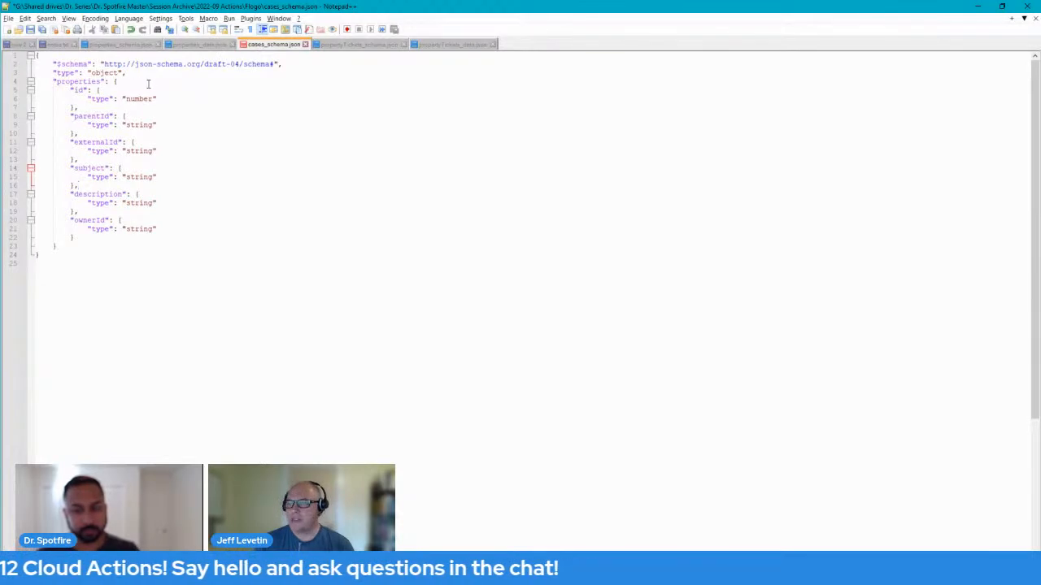
{"action": "left_click", "coordinate": [196, 46]}
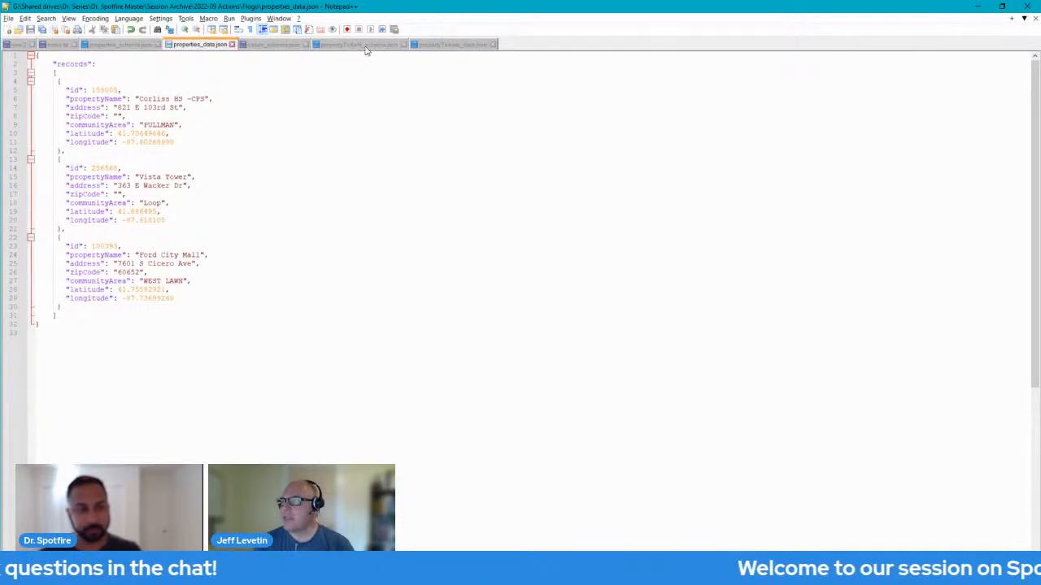
{"action": "left_click", "coordinate": [104, 46]}
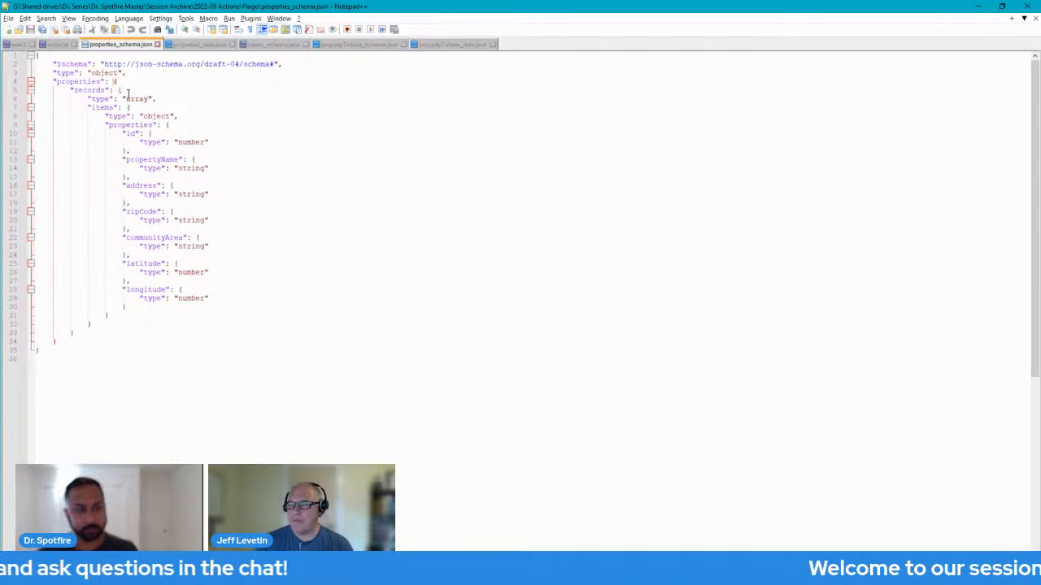
Walk through the records array fields: id, propertyName, address, zipCode, communityArea, latitude, longitude.
{"action": "left_click", "coordinate": [117, 91]}
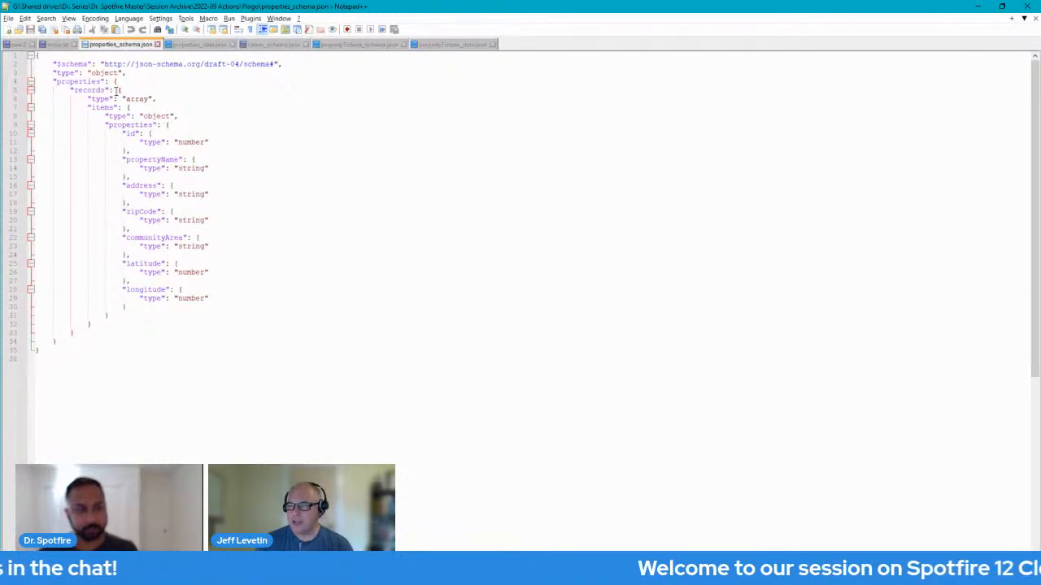
{"action": "left_click", "coordinate": [138, 135]}
{"action": "left_click", "coordinate": [148, 159]}
{"action": "left_click", "coordinate": [143, 186]}
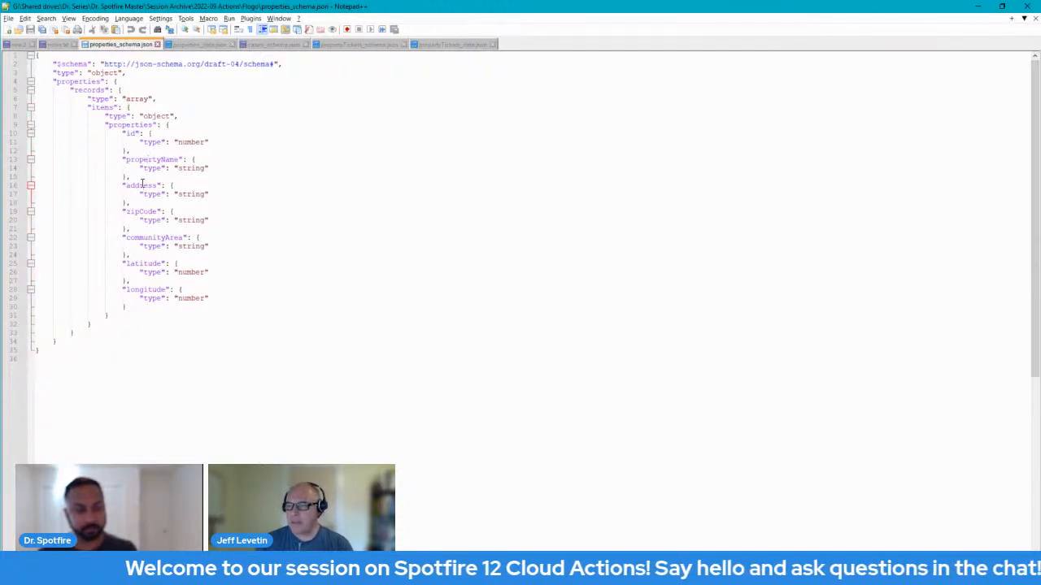
{"action": "left_click", "coordinate": [142, 212]}
{"action": "left_click", "coordinate": [147, 238]}
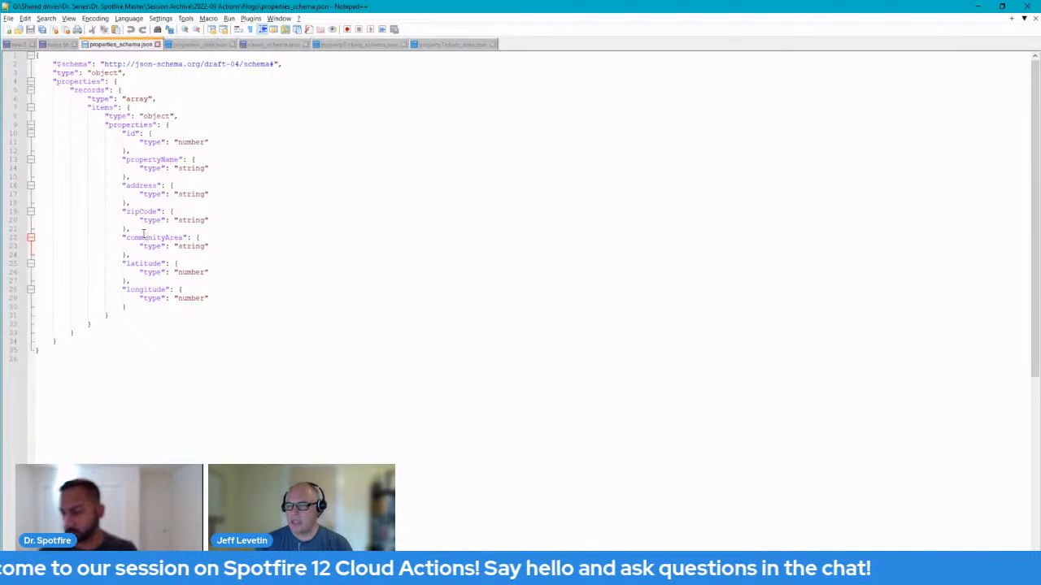
{"action": "left_click", "coordinate": [152, 265]}
{"action": "left_click", "coordinate": [152, 291]}
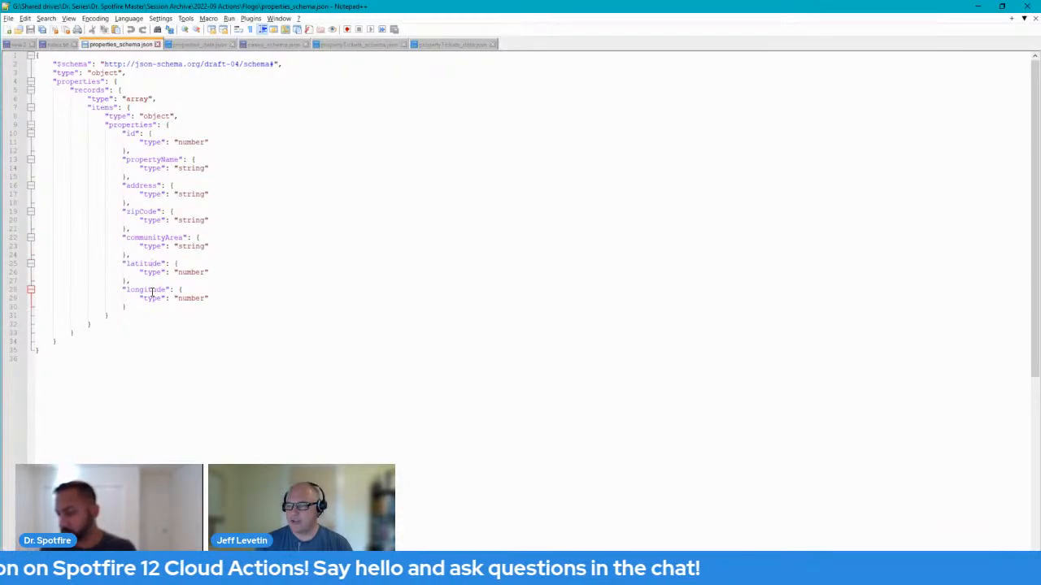
{"action": "left_click", "coordinate": [147, 238]}
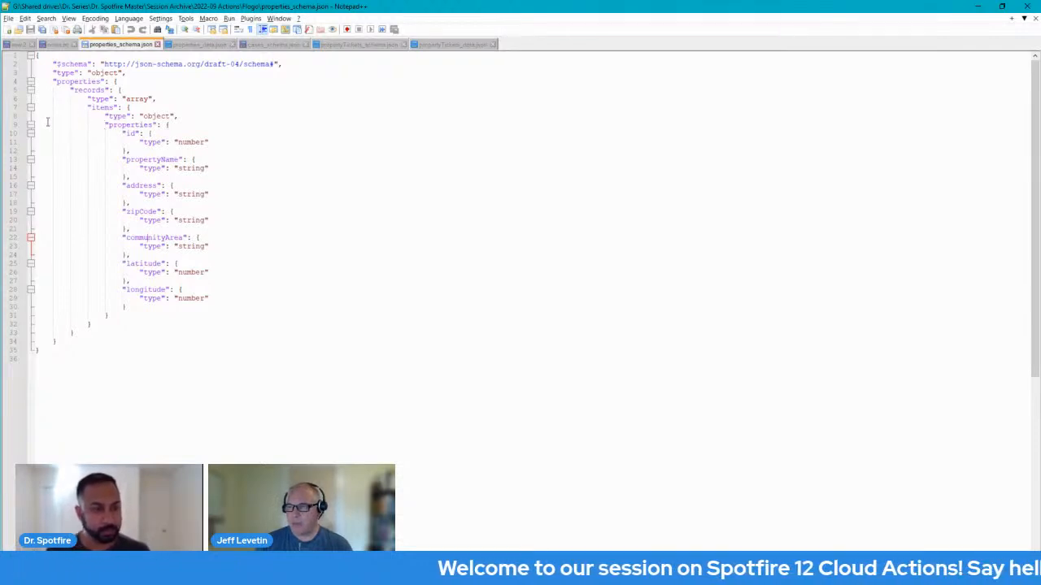
{"action": "left_click_drag", "start_coordinate": [47, 116], "coordinate": [49, 316]}
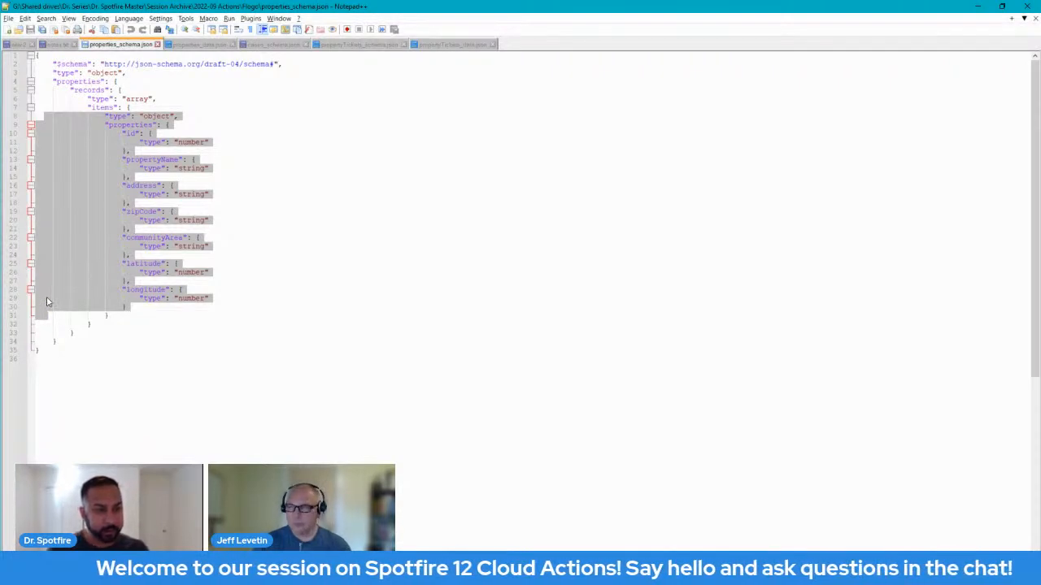
{"action": "left_click", "coordinate": [39, 133]}
{"action": "left_click_drag", "start_coordinate": [39, 132], "coordinate": [53, 301]}
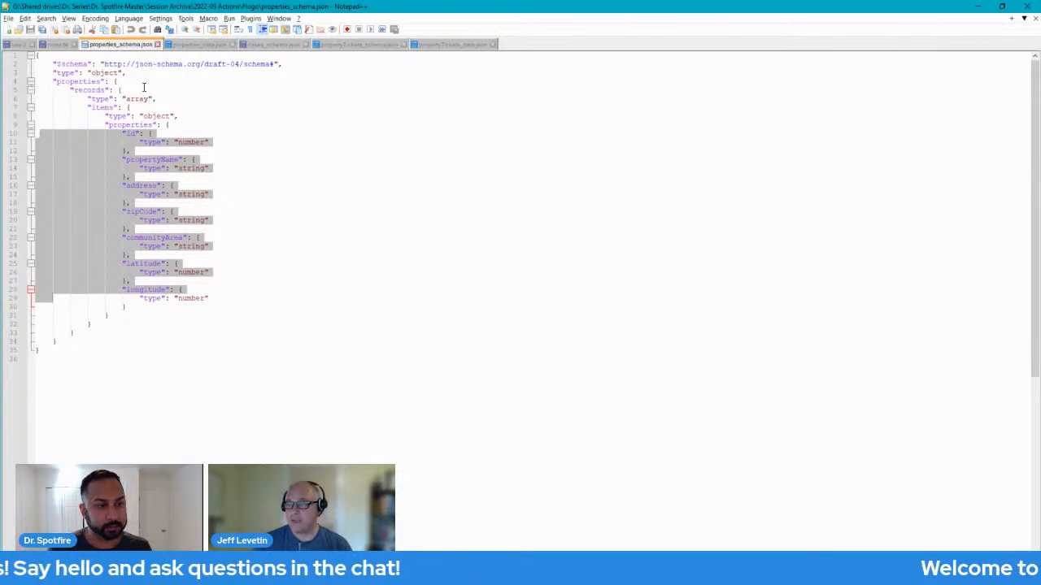
{"action": "left_click", "coordinate": [90, 90]}
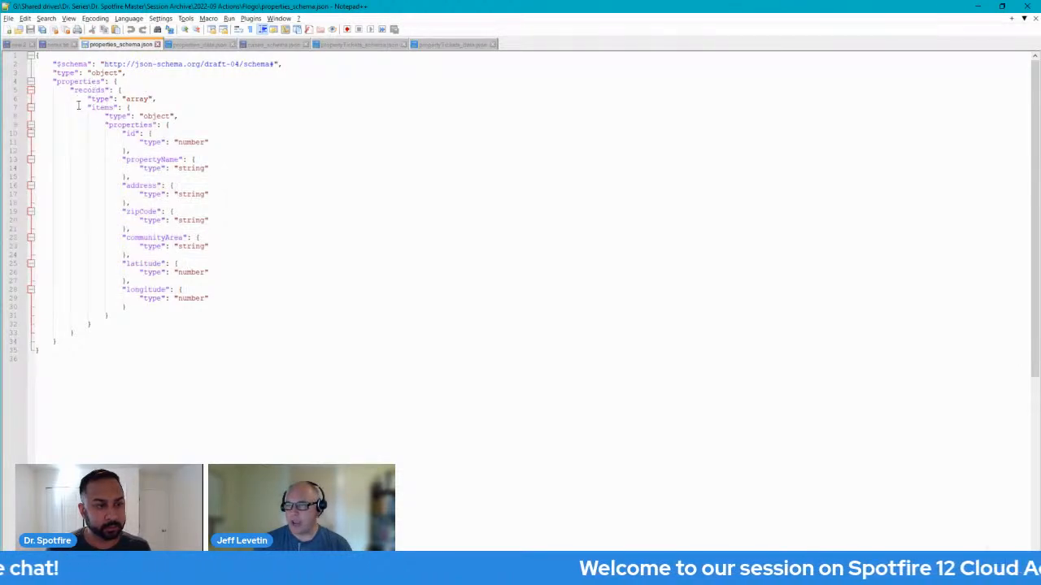
{"action": "left_click", "coordinate": [127, 81]}
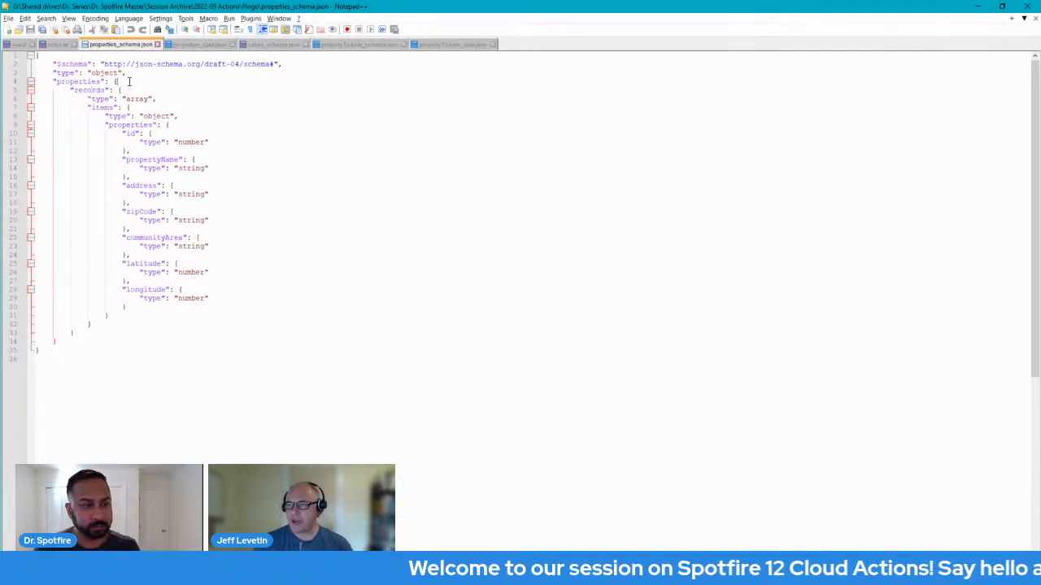
{"action": "key", "text": "shift+Down"}
{"action": "key", "text": "Delete"}
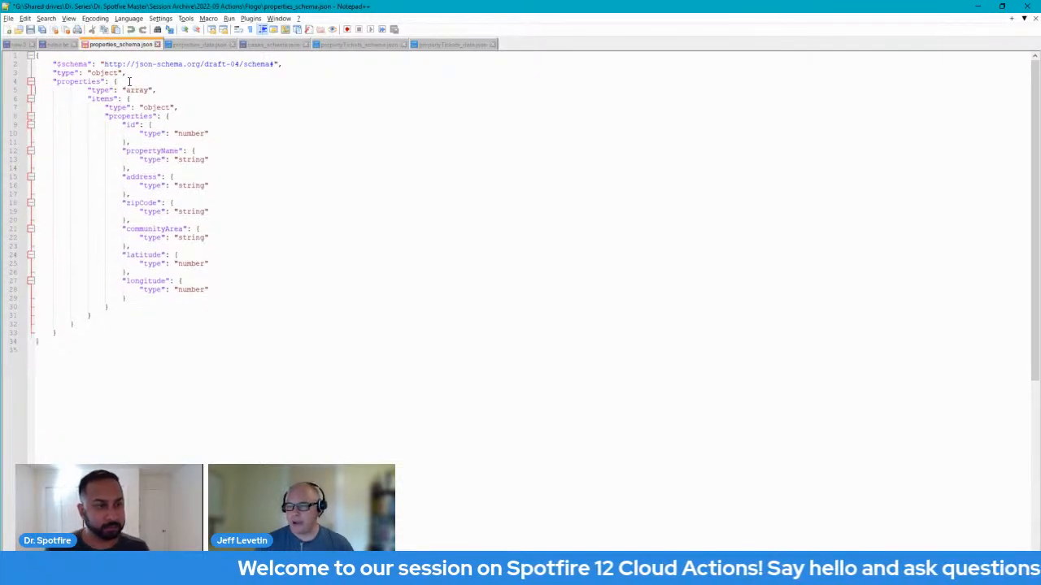
{"action": "key", "text": "Down"}
{"action": "key", "text": "Down"}
{"action": "key", "text": "Down"}
{"action": "key", "text": "Down"}
{"action": "key", "text": "Down"}
{"action": "key", "text": "Down"}
{"action": "key", "text": "Down"}
{"action": "key", "text": "Down"}
{"action": "key", "text": "Down"}
{"action": "key", "text": "Down"}
{"action": "key", "text": "Down"}
{"action": "key", "text": "Down"}
{"action": "key", "text": "Down"}
{"action": "key", "text": "Down"}
{"action": "key", "text": "Down"}
{"action": "key", "text": "Down"}
{"action": "key", "text": "Down"}
{"action": "key", "text": "Down"}
{"action": "key", "text": "Down"}
{"action": "key", "text": "Down"}
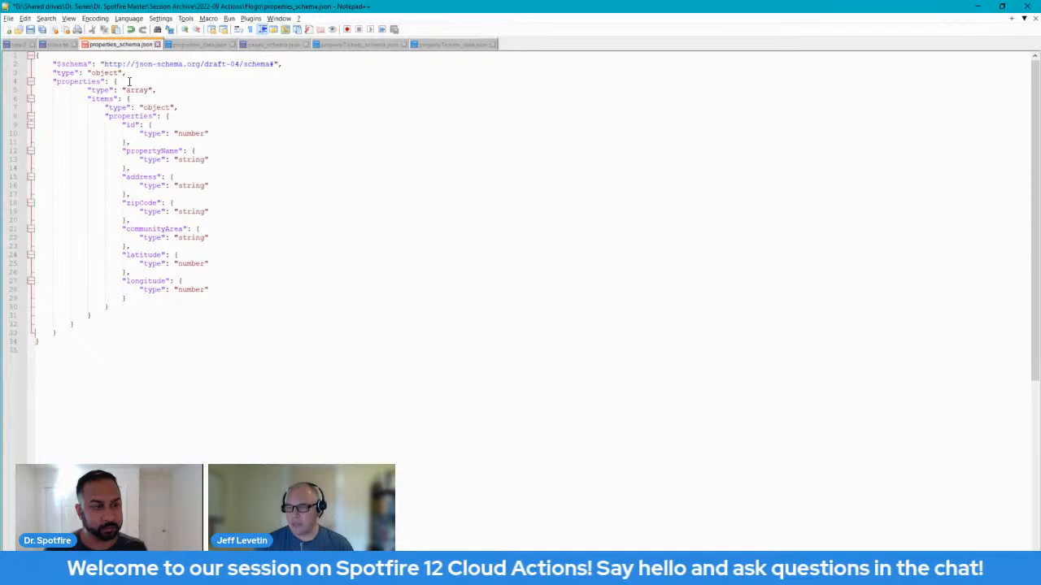
{"action": "key", "text": "shift+Down"}
{"action": "key", "text": "Delete"}
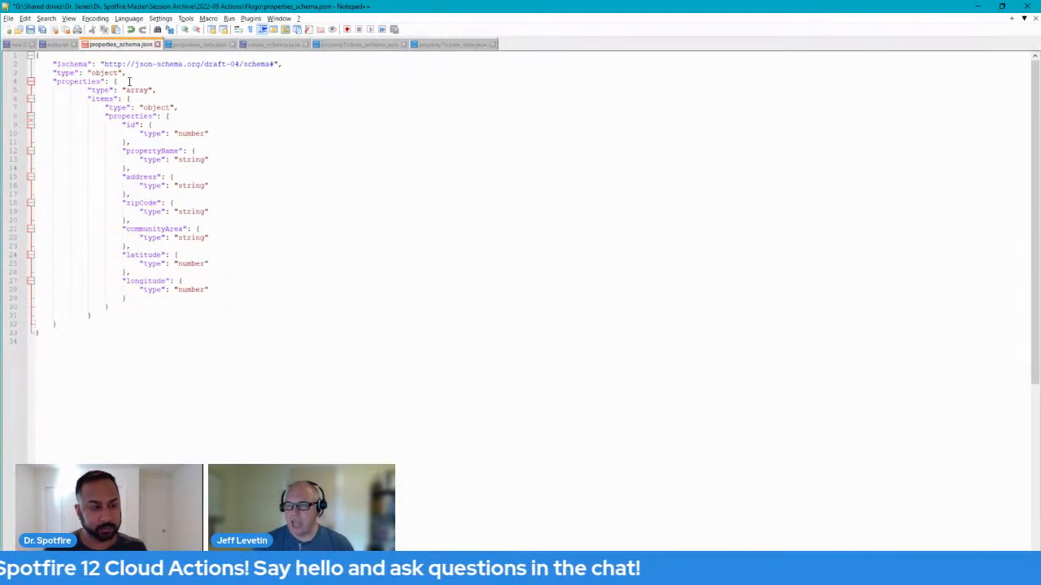
{"action": "key", "text": "ctrl+z"}
{"action": "key", "text": "ctrl+z"}
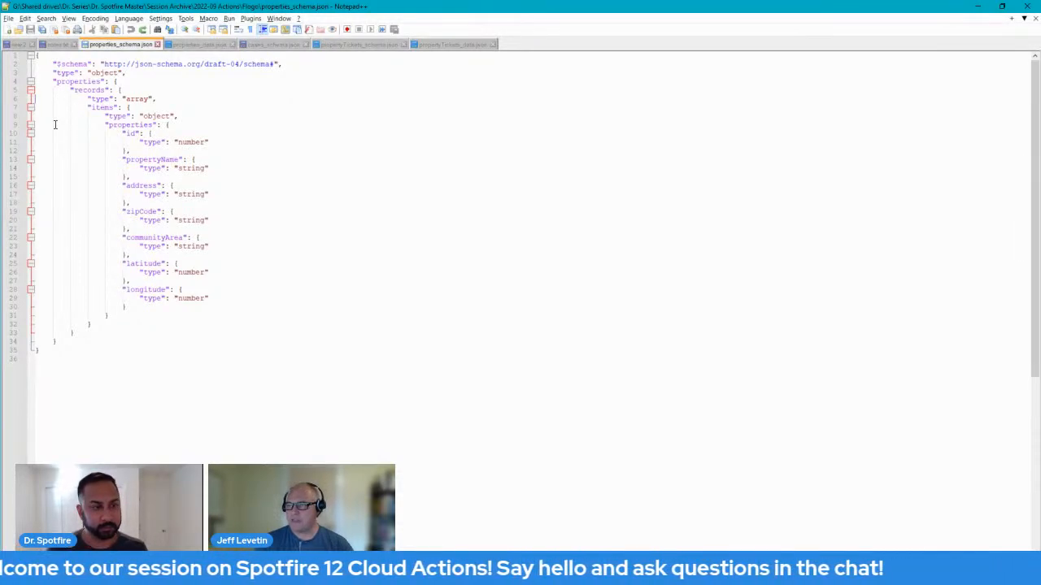
Highlight the top-level records key in properties_data.json, then return to the browser.
{"action": "left_click", "coordinate": [198, 45]}
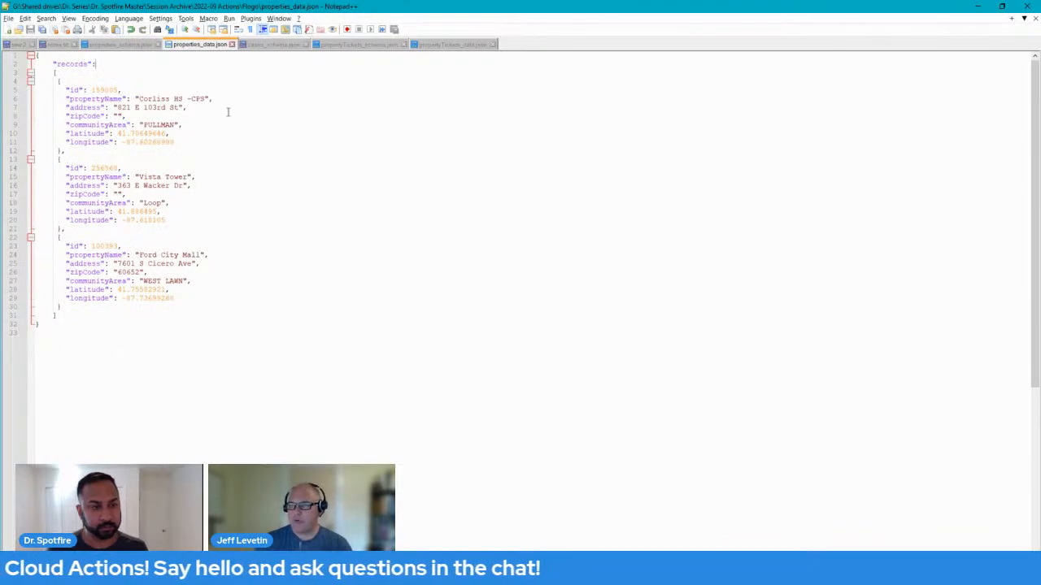
{"action": "left_click_drag", "start_coordinate": [52, 63], "coordinate": [99, 64]}
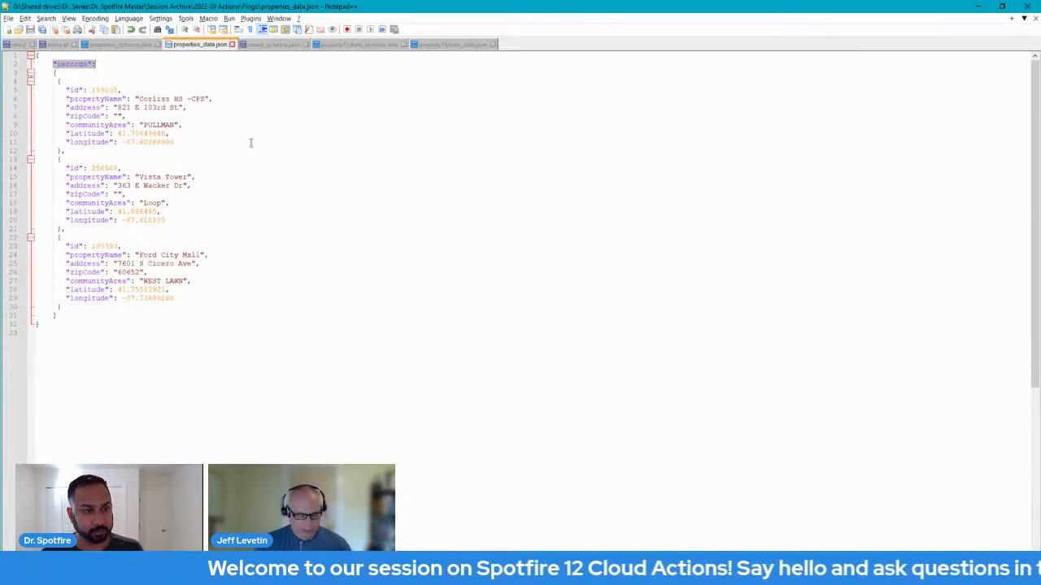
{"action": "key", "text": "alt+Tab"}
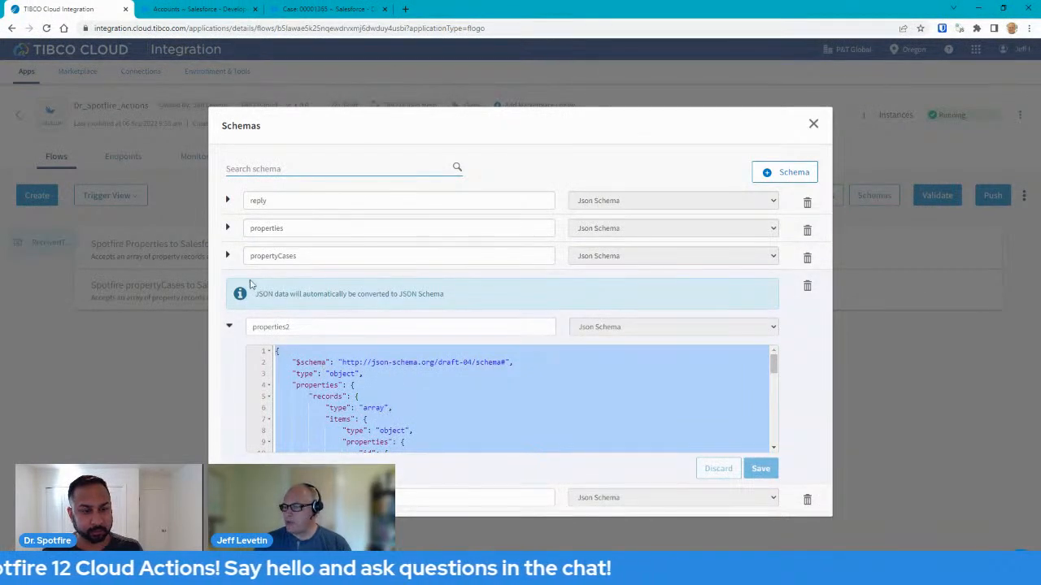
Review the reply and properties schemas, collapse properties2, and expand propertyCases to show 1_Emails and 2_EmailSubject.
{"action": "left_click", "coordinate": [228, 202]}
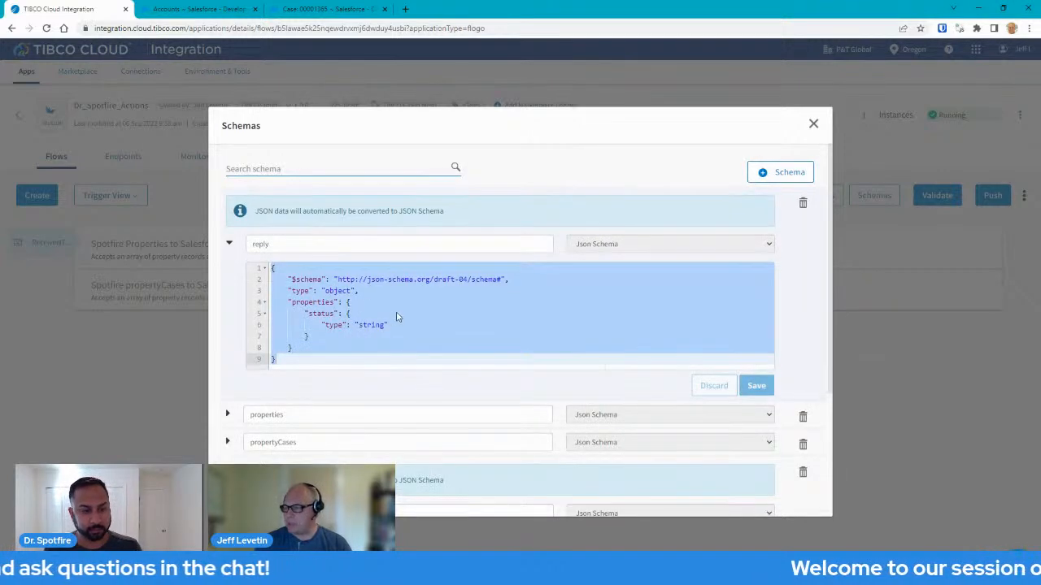
{"action": "left_click", "coordinate": [230, 245]}
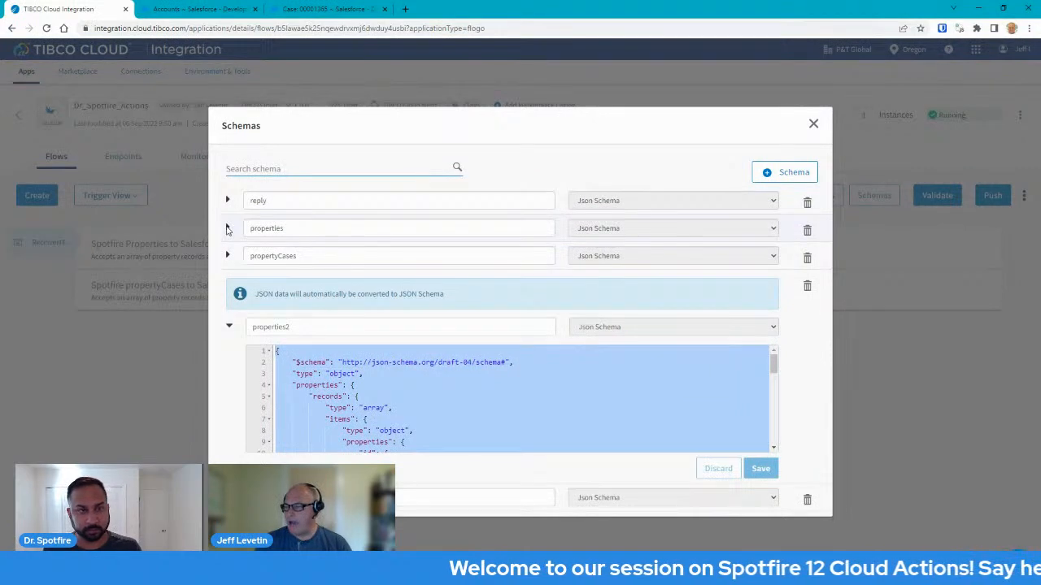
{"action": "left_click", "coordinate": [227, 230]}
{"action": "scroll", "coordinate": [447, 330], "scroll_direction": "down", "scroll_amount": 5}
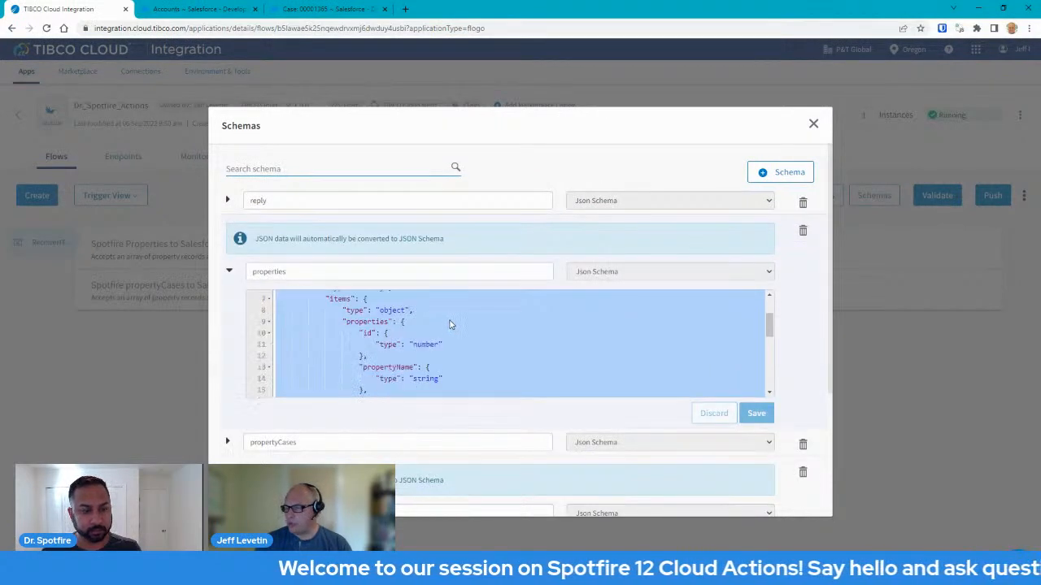
{"action": "scroll", "coordinate": [467, 340], "scroll_direction": "up", "scroll_amount": 5}
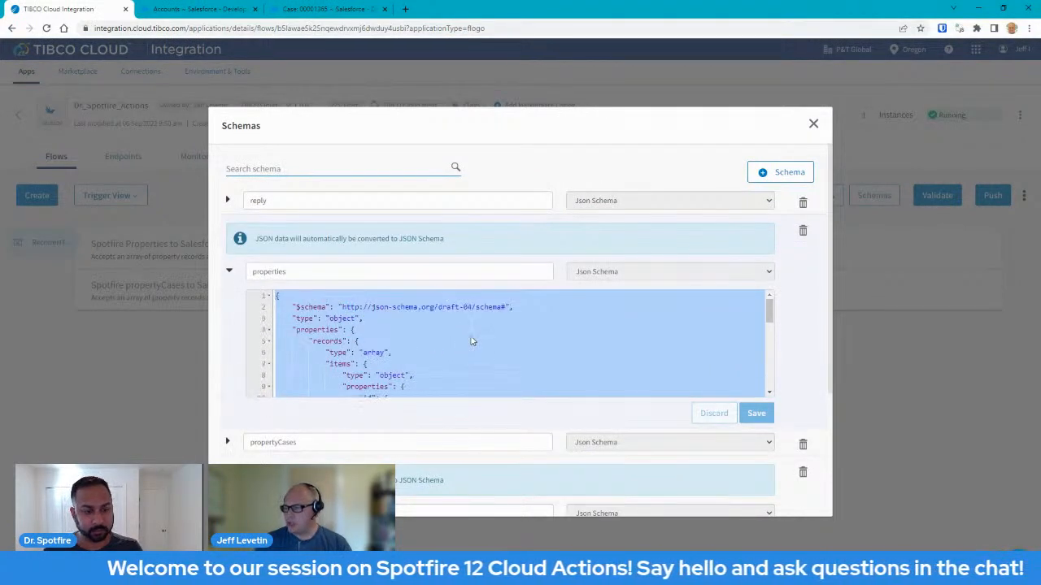
{"action": "left_click", "coordinate": [229, 272]}
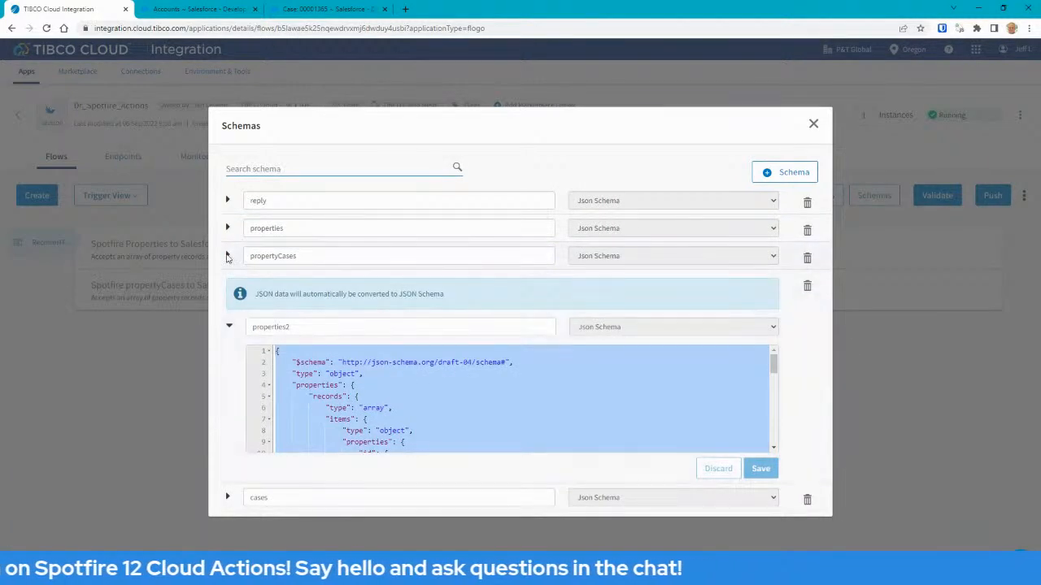
{"action": "left_click", "coordinate": [229, 327]}
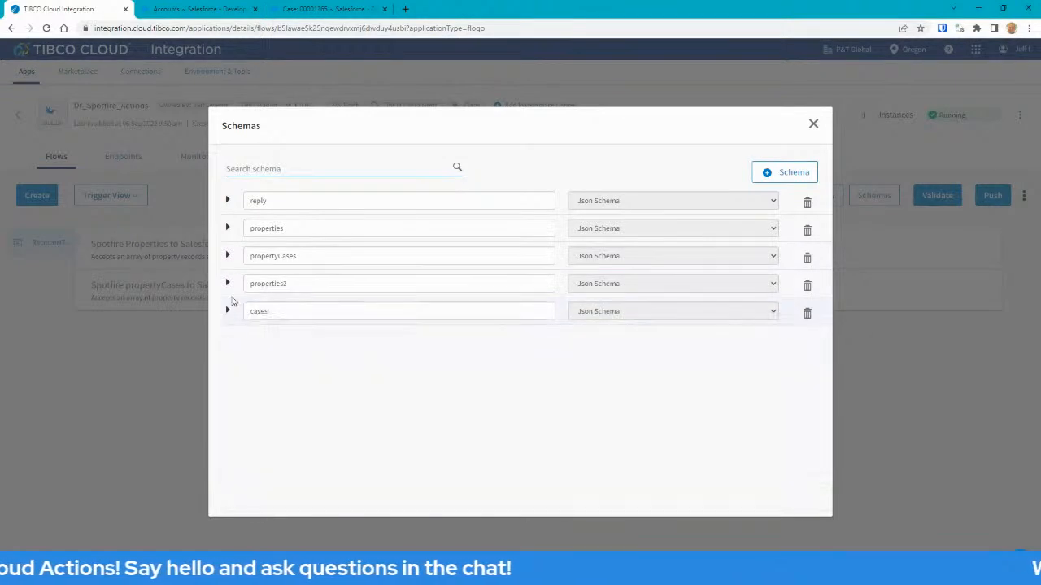
{"action": "left_click", "coordinate": [228, 256]}
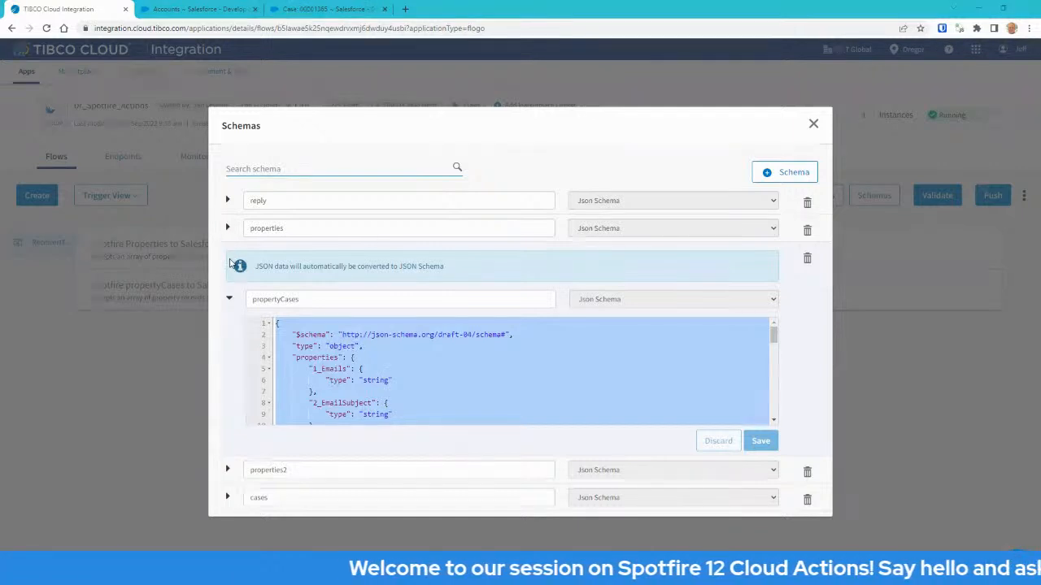
Compare propertyTickets_data.json's records array with properties_data.json, then collapse propertyCases in the Schemas dialog.
{"action": "key", "text": "alt+Tab"}
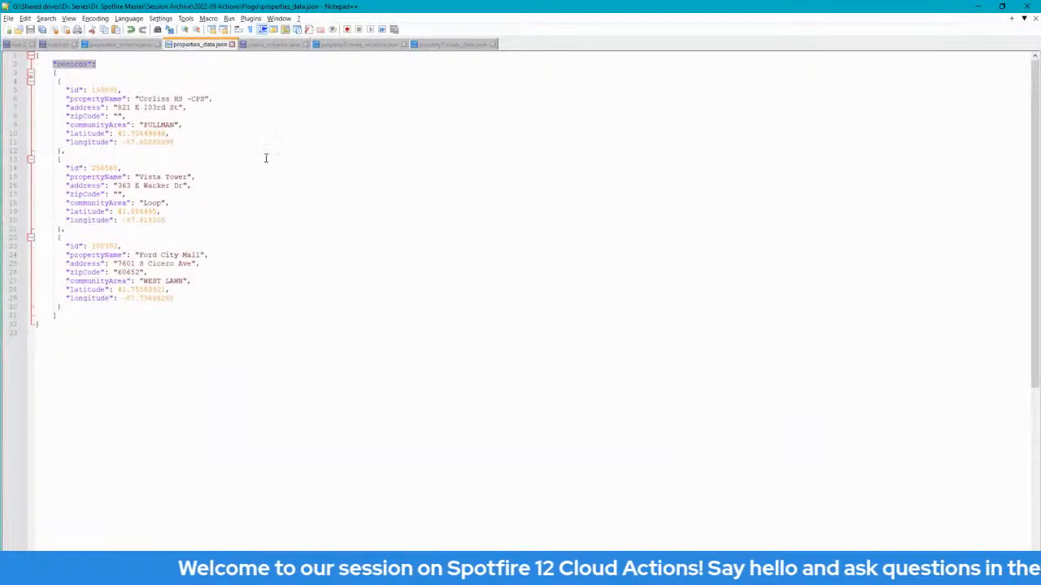
{"action": "left_click", "coordinate": [453, 44]}
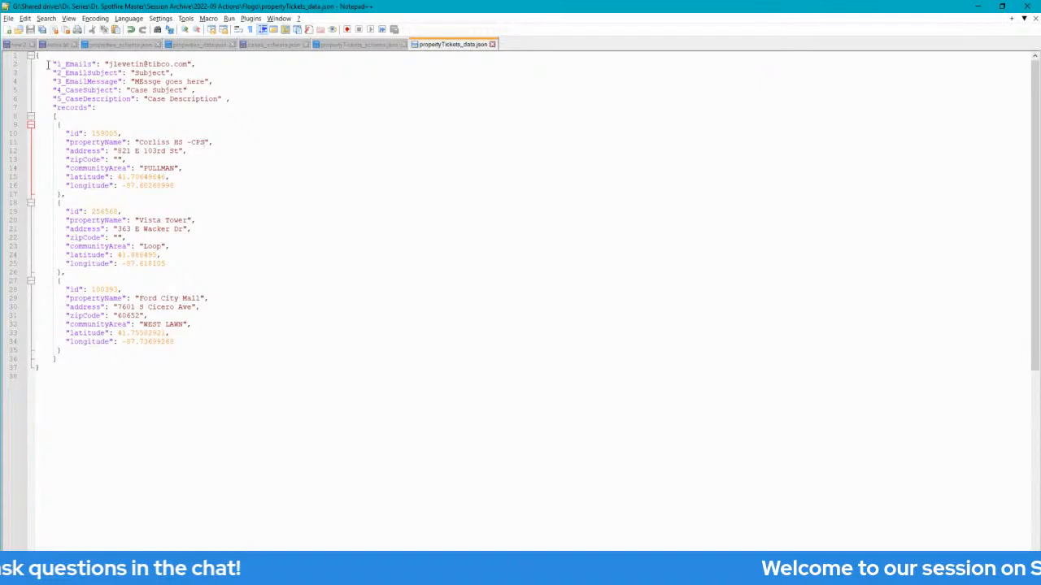
{"action": "left_click_drag", "start_coordinate": [36, 106], "coordinate": [31, 370]}
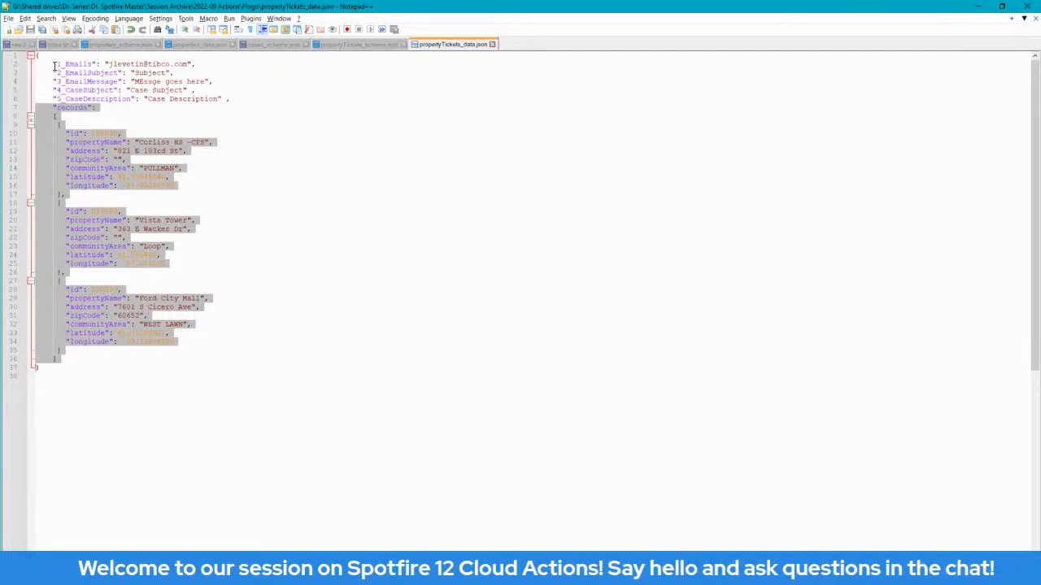
{"action": "left_click", "coordinate": [83, 63]}
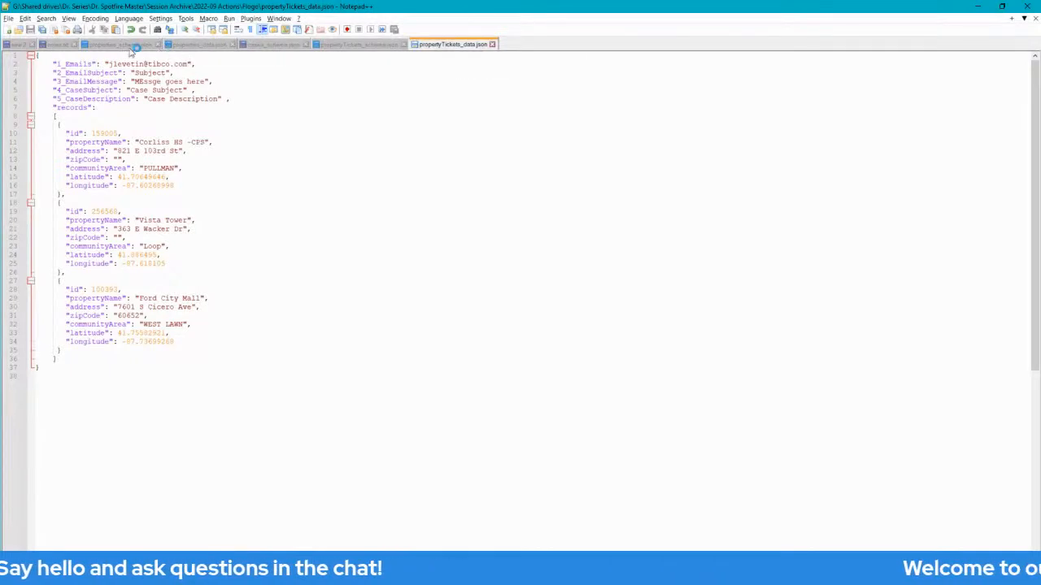
{"action": "left_click", "coordinate": [192, 45]}
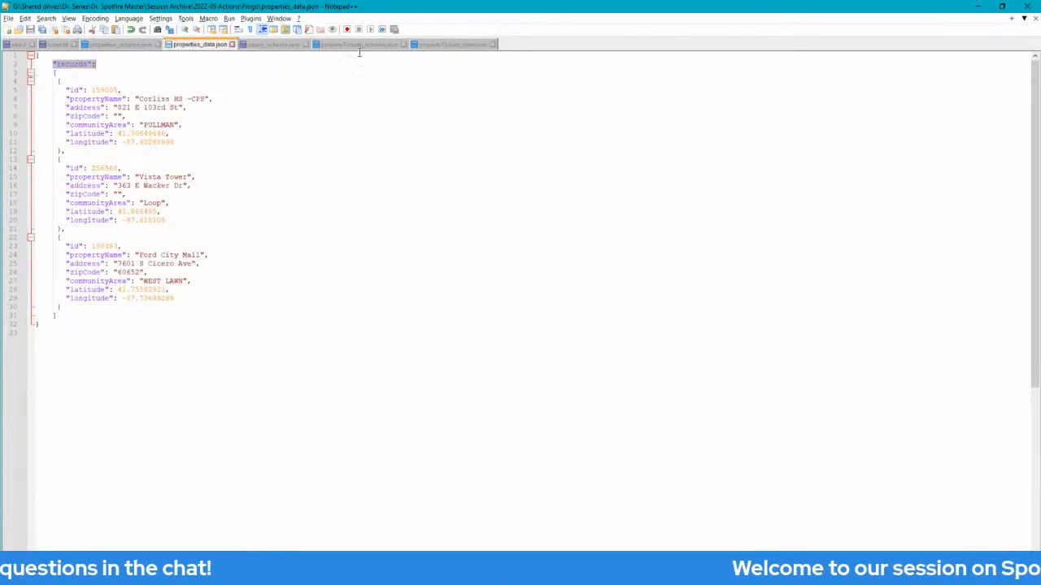
{"action": "left_click", "coordinate": [439, 45]}
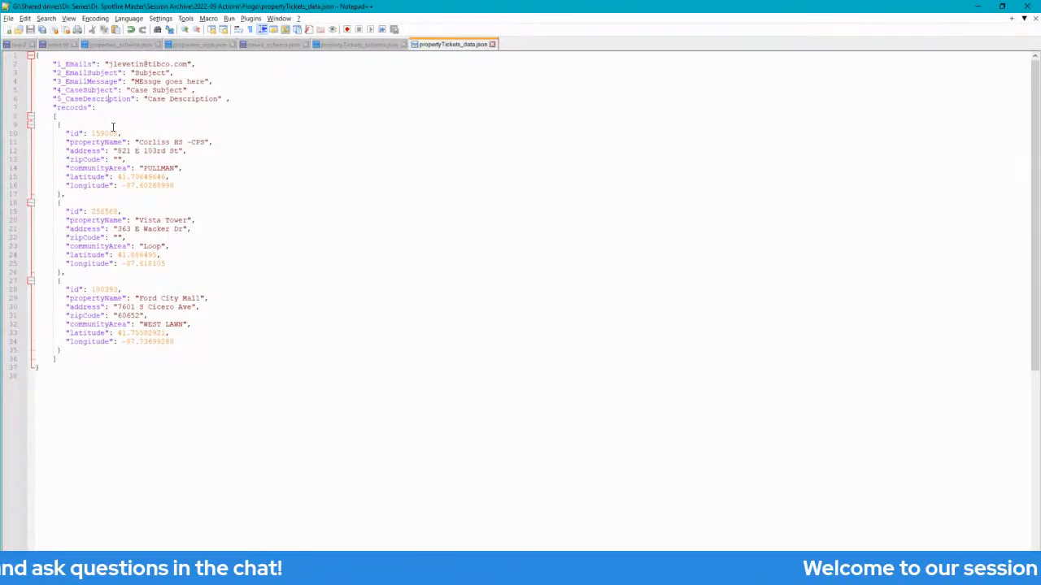
{"action": "key", "text": "alt+Tab"}
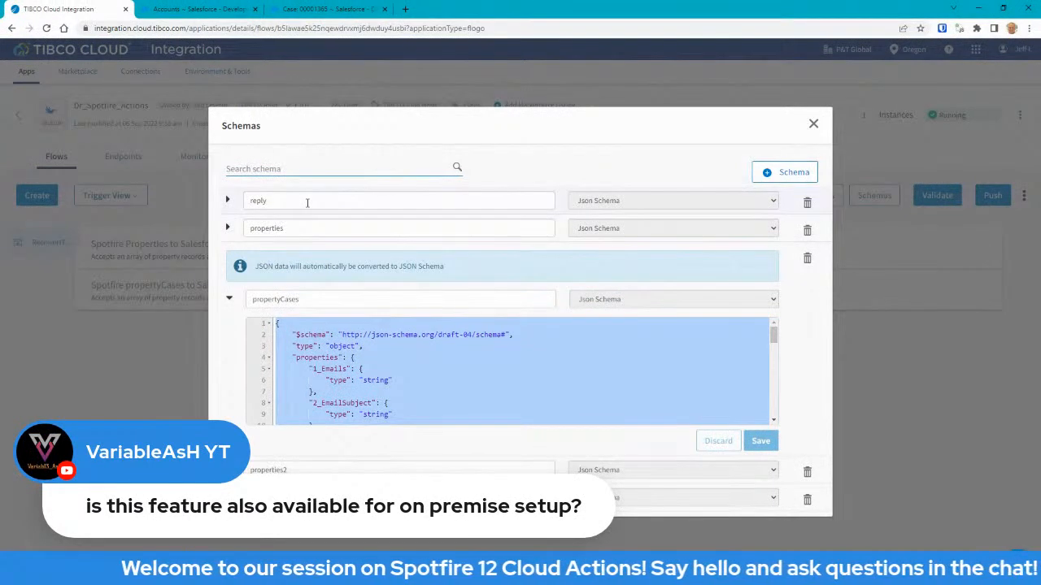
{"action": "left_click", "coordinate": [230, 299]}
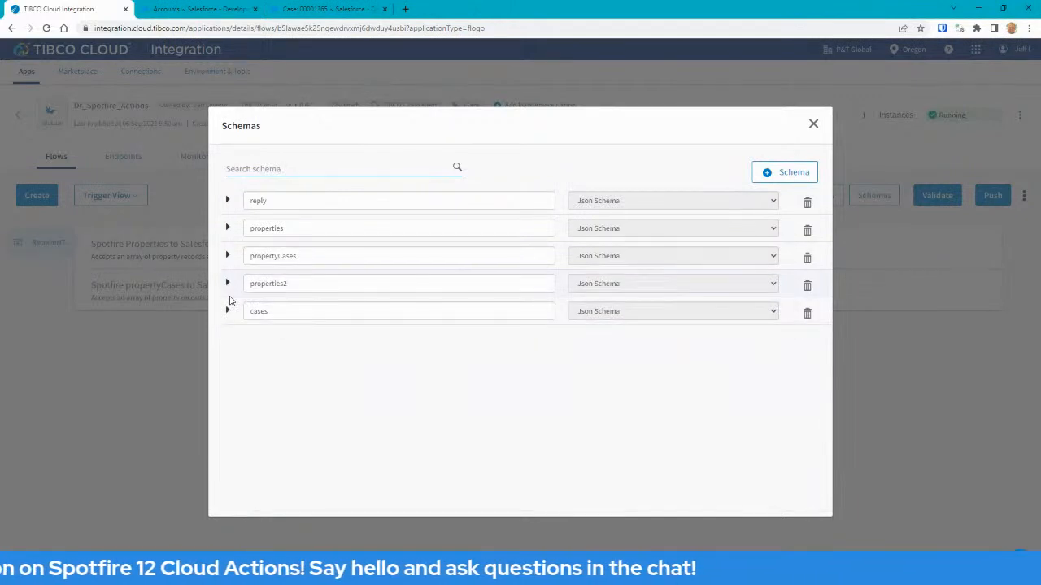
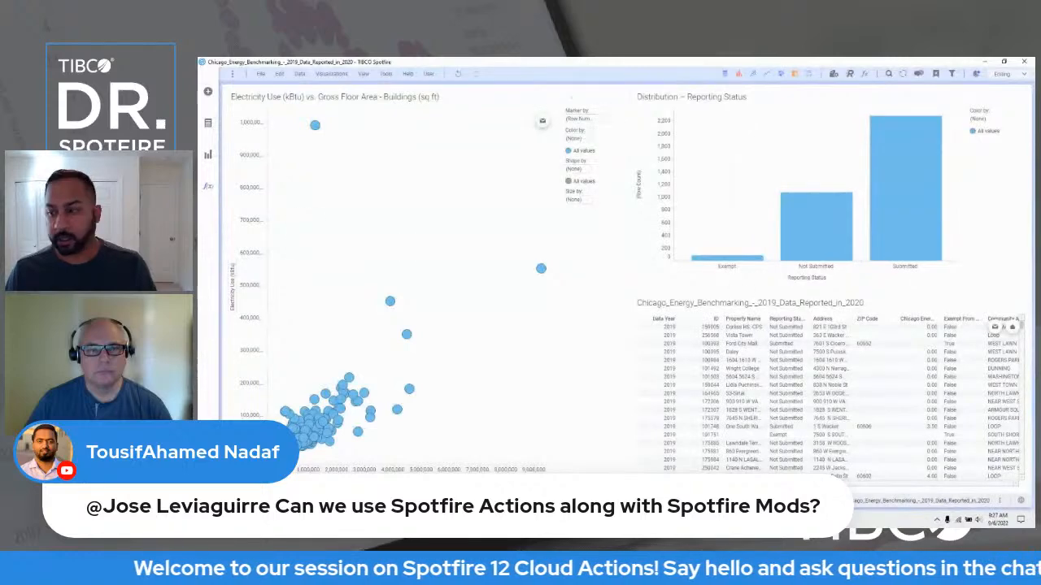
Add a Circular Treemap with a floating button trigger that runs Create a Property_Send Email.
{"action": "left_click", "coordinate": [208, 154]}
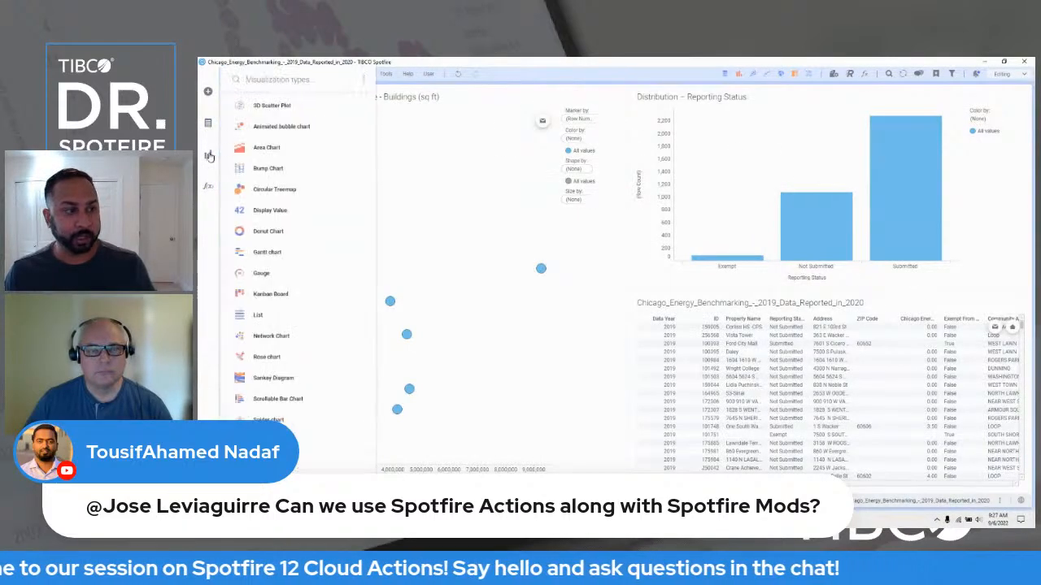
{"action": "left_click", "coordinate": [259, 192]}
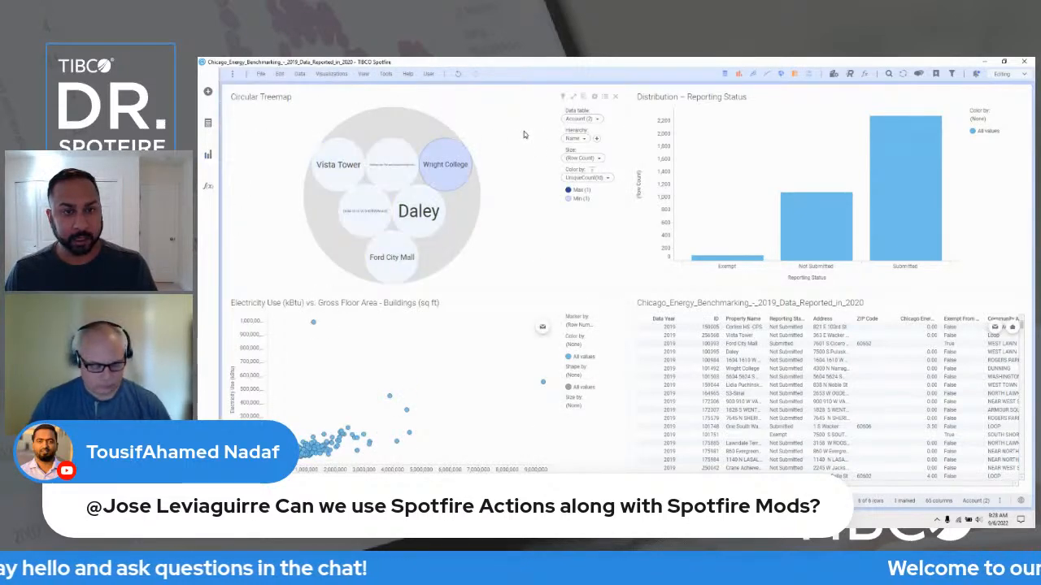
{"action": "left_click", "coordinate": [593, 96]}
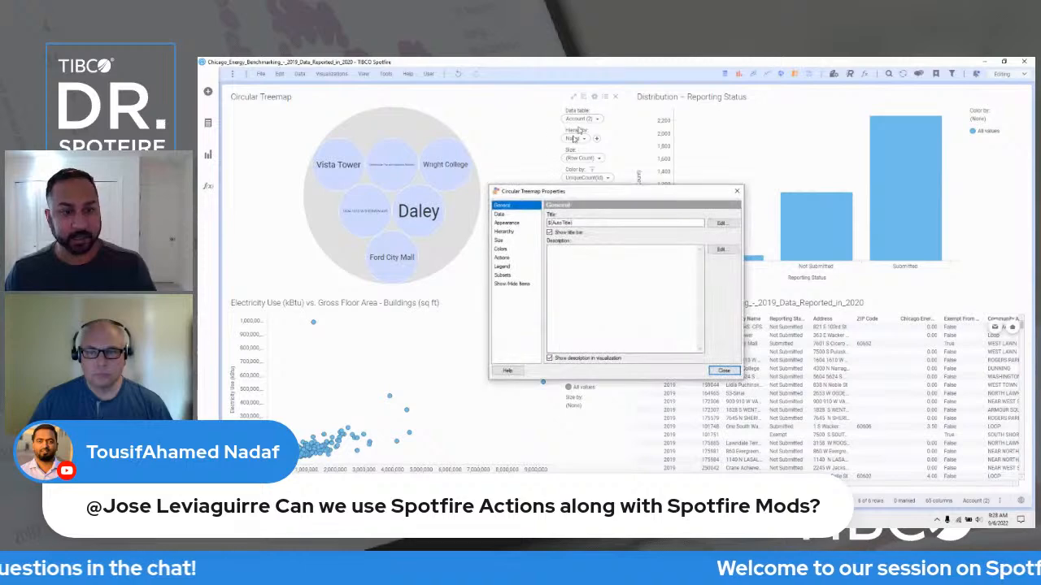
{"action": "left_click", "coordinate": [513, 257]}
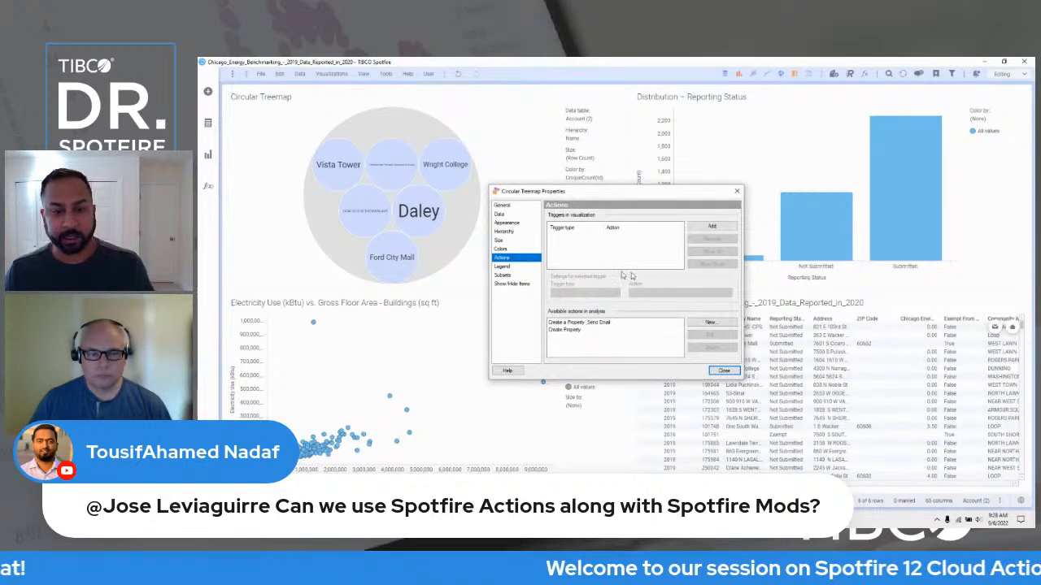
{"action": "left_click", "coordinate": [631, 325]}
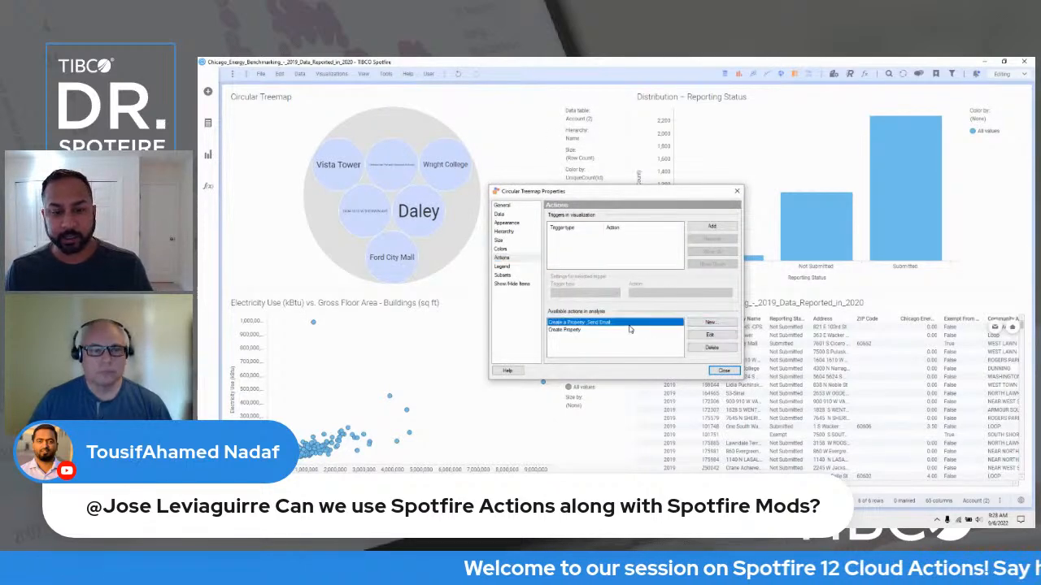
{"action": "left_click", "coordinate": [710, 228]}
{"action": "left_click", "coordinate": [634, 293]}
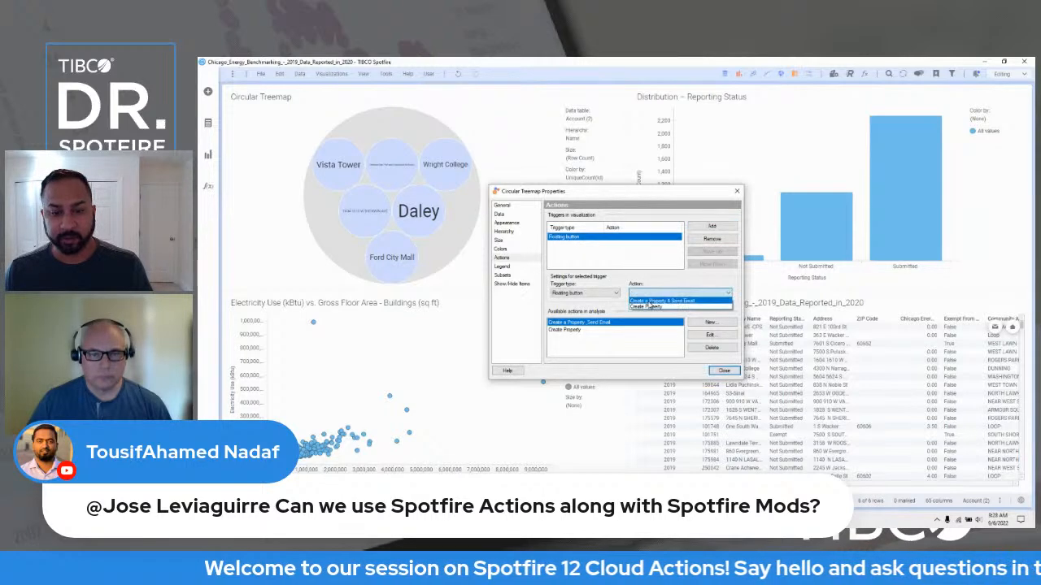
{"action": "left_click", "coordinate": [649, 301]}
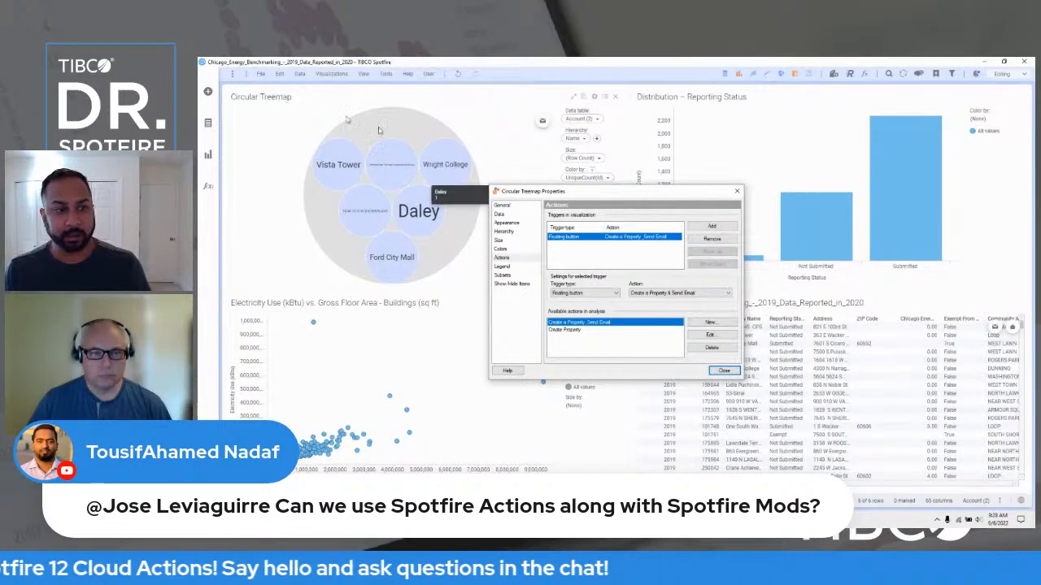
{"action": "left_click", "coordinate": [724, 371]}
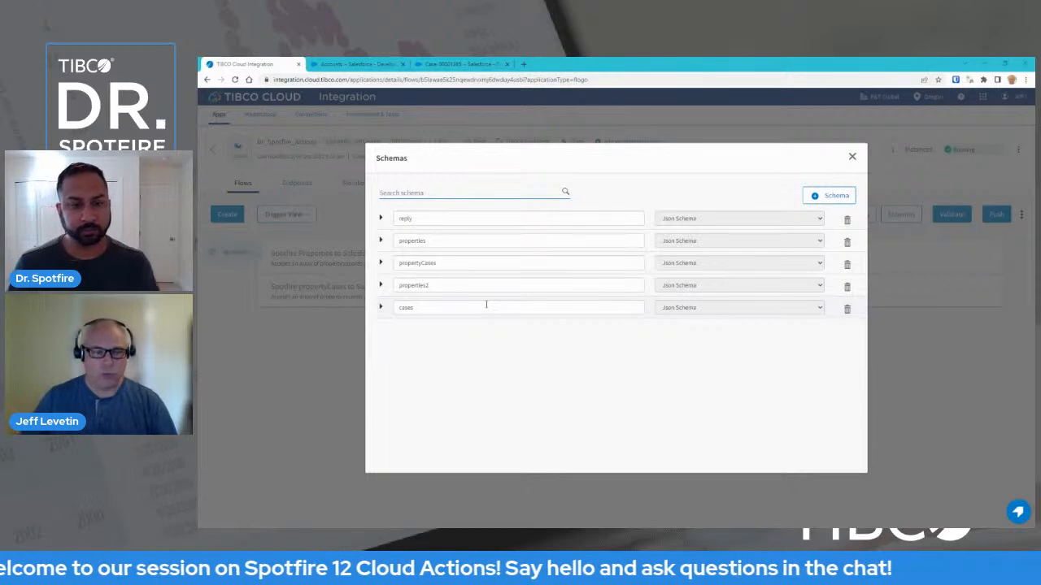
Expand and read through the cases JSON schema, then collapse it and close the Schemas list.
{"action": "left_click", "coordinate": [381, 308]}
{"action": "scroll", "coordinate": [578, 391], "scroll_direction": "down", "scroll_amount": 1}
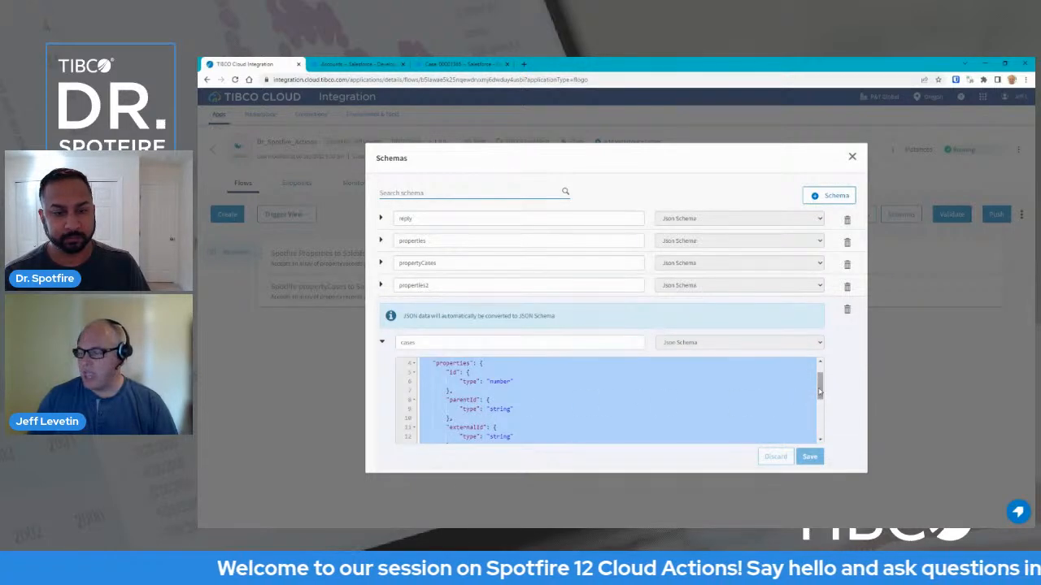
{"action": "left_click_drag", "start_coordinate": [820, 392], "coordinate": [819, 411]}
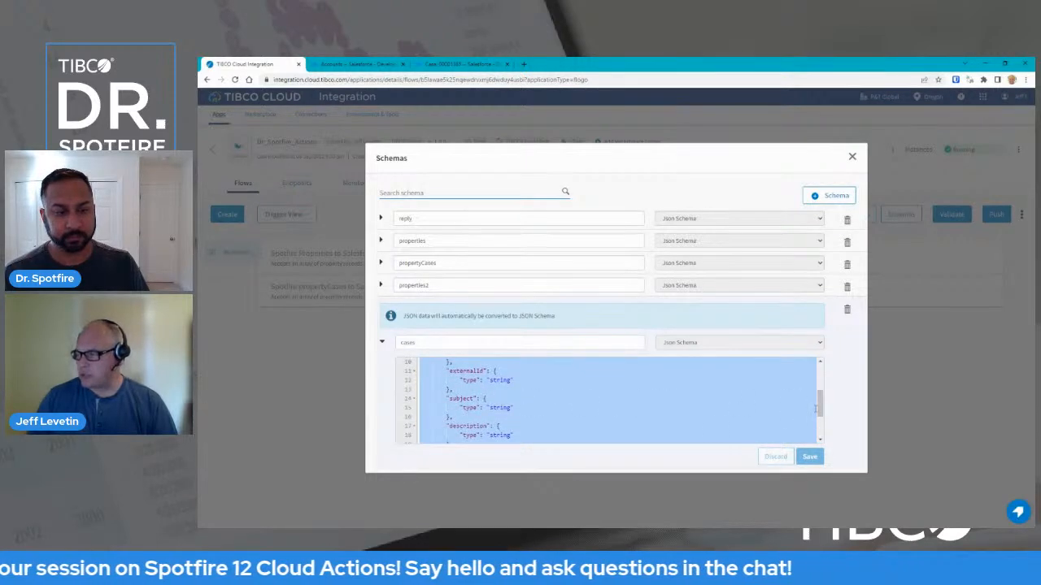
{"action": "left_click_drag", "start_coordinate": [820, 410], "coordinate": [820, 382]}
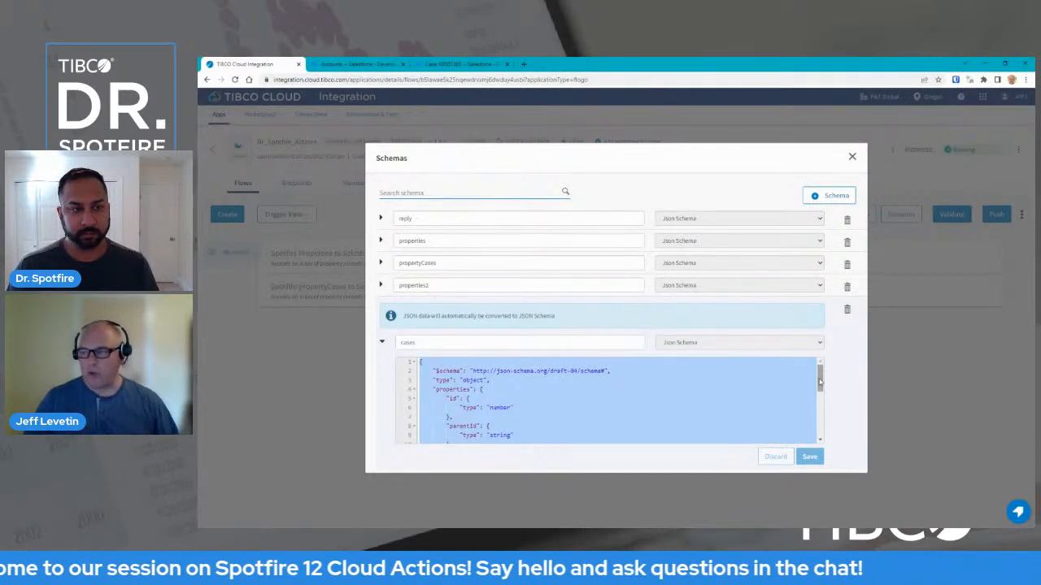
{"action": "left_click", "coordinate": [382, 342]}
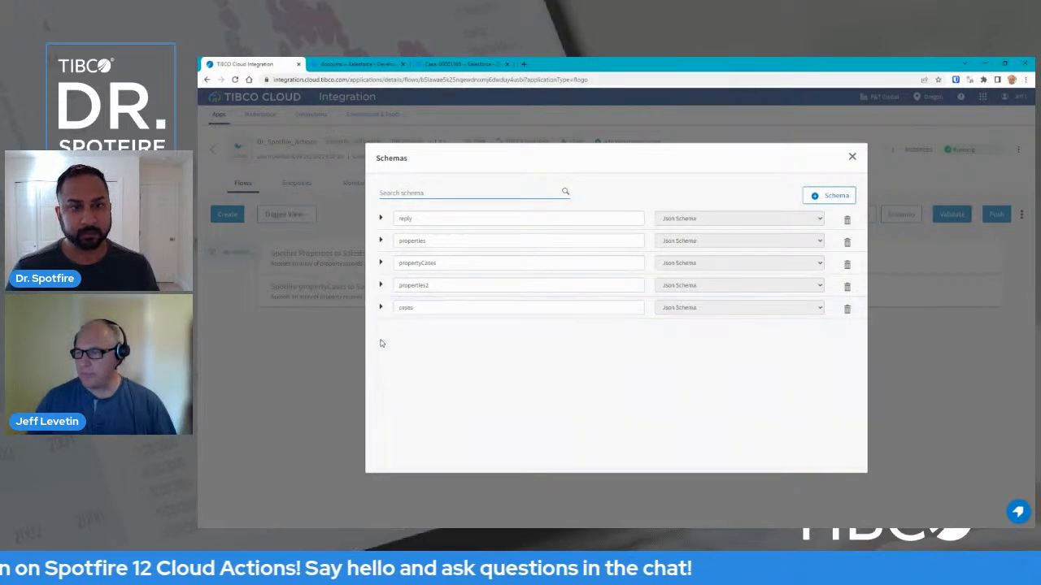
{"action": "left_click", "coordinate": [851, 157]}
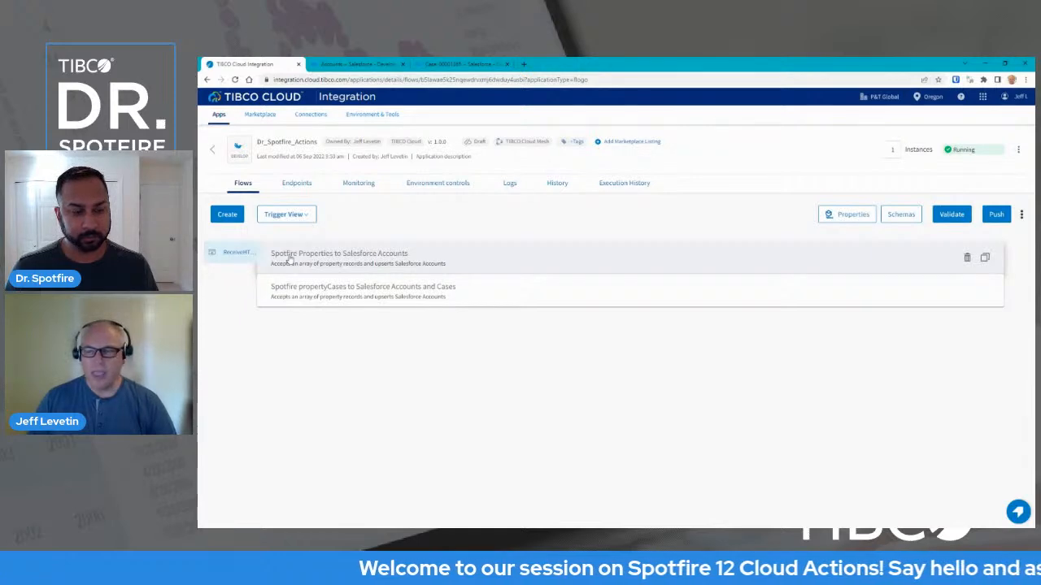
Look inside the Spotfire Properties to Salesforce Accounts flow, go back, and show the app's Import/Export options.
{"action": "mouse_move", "coordinate": [229, 252]}
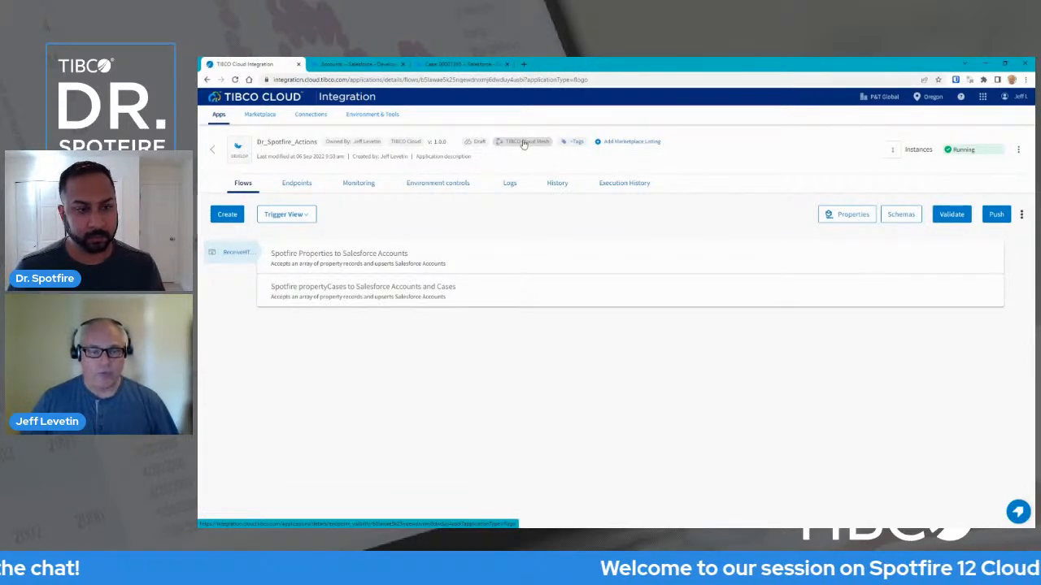
{"action": "left_click", "coordinate": [329, 258]}
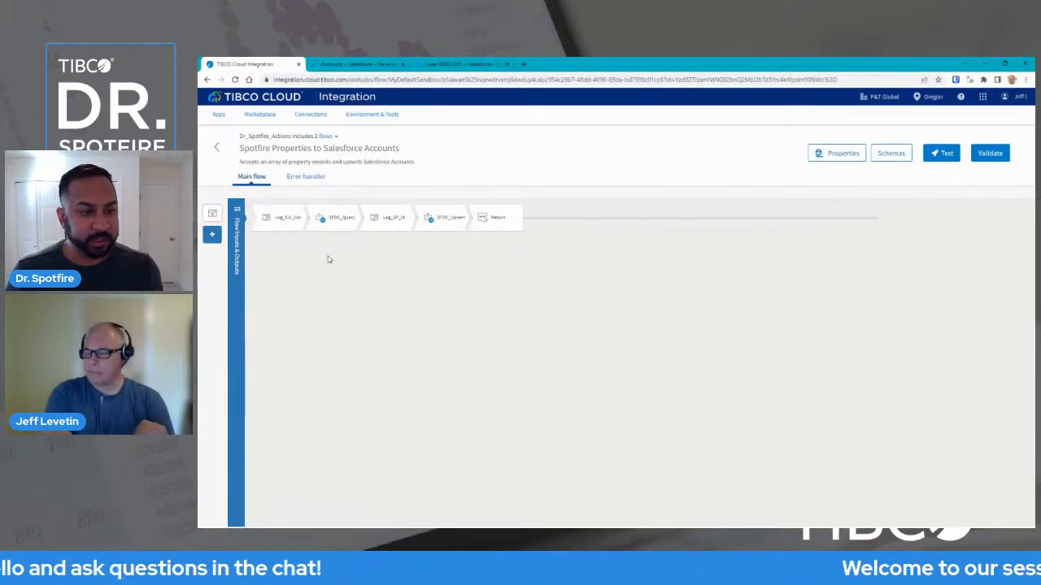
{"action": "left_click", "coordinate": [217, 148]}
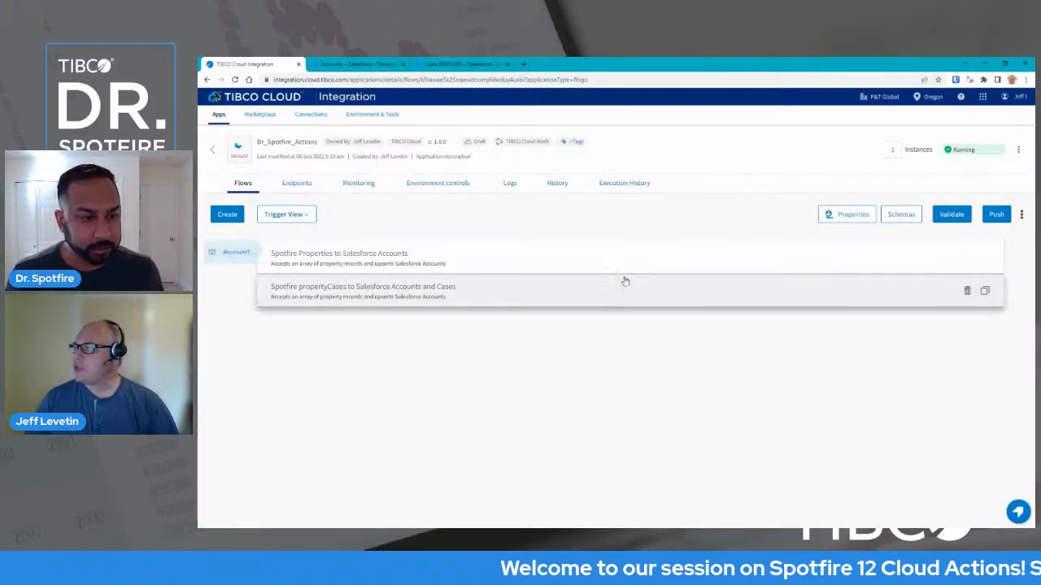
{"action": "left_click", "coordinate": [1021, 215]}
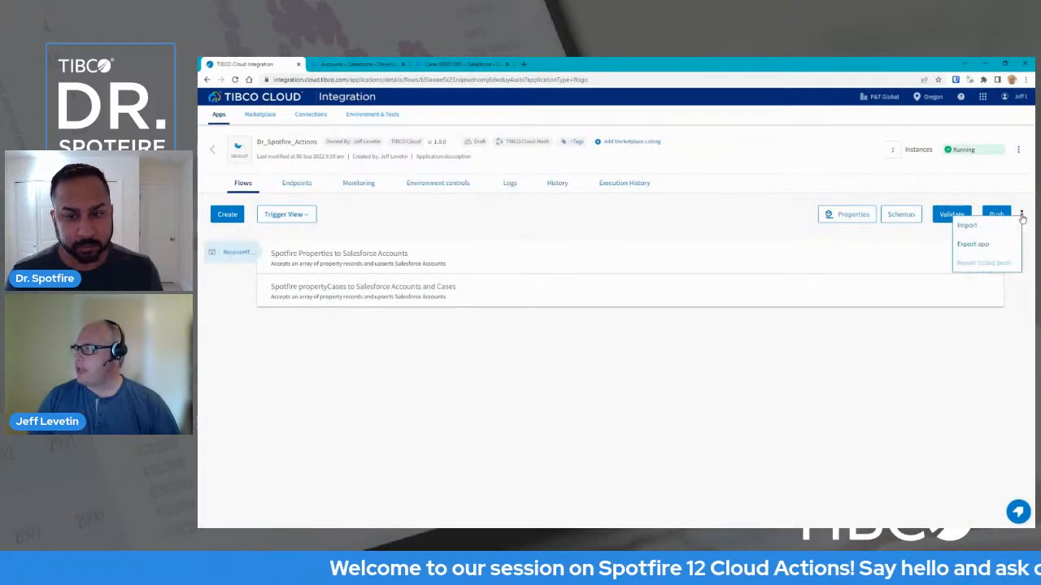
Create a new flow named 'Test HTTP' and choose to start it with a trigger.
{"action": "left_click", "coordinate": [783, 227]}
{"action": "left_click", "coordinate": [227, 215]}
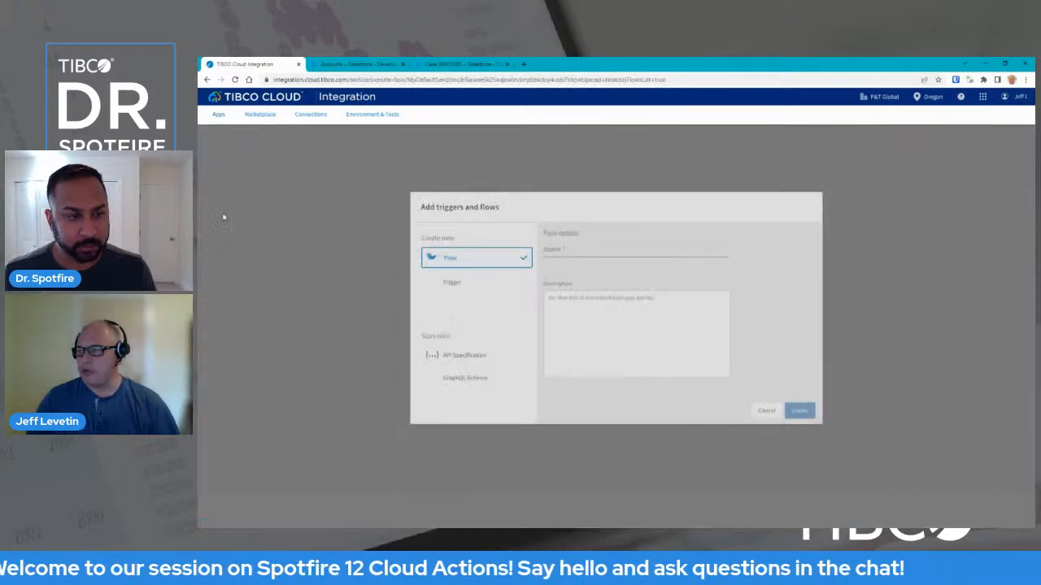
{"action": "left_click", "coordinate": [592, 253]}
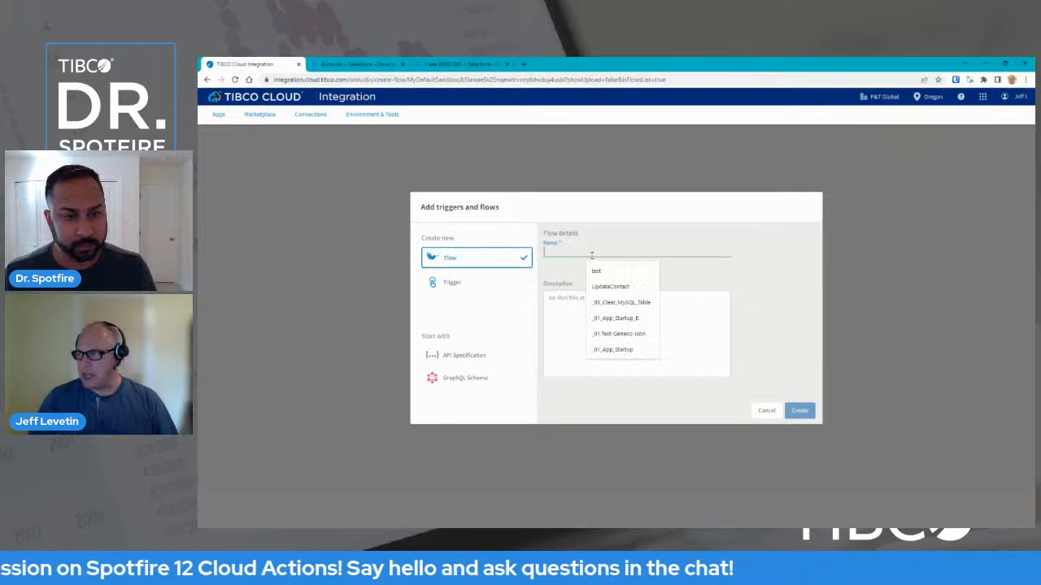
{"action": "type", "text": "Test"}
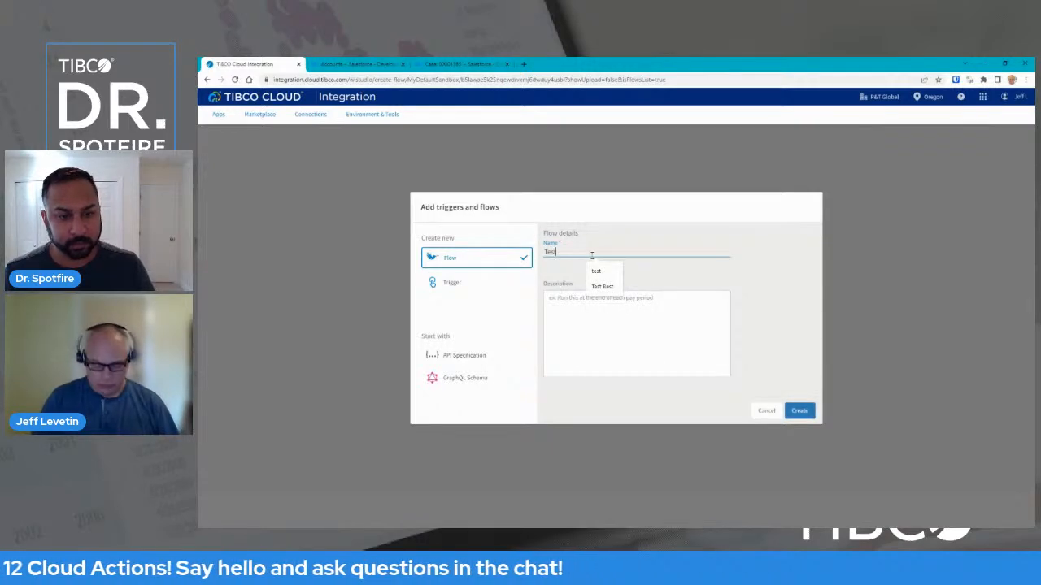
{"action": "type", "text": " HTTP"}
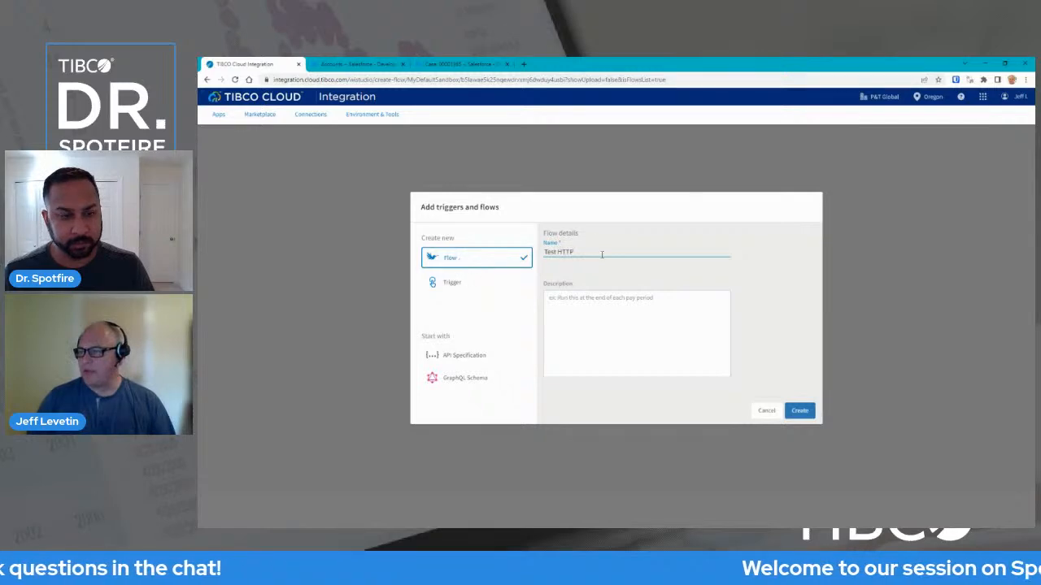
{"action": "left_click", "coordinate": [800, 412]}
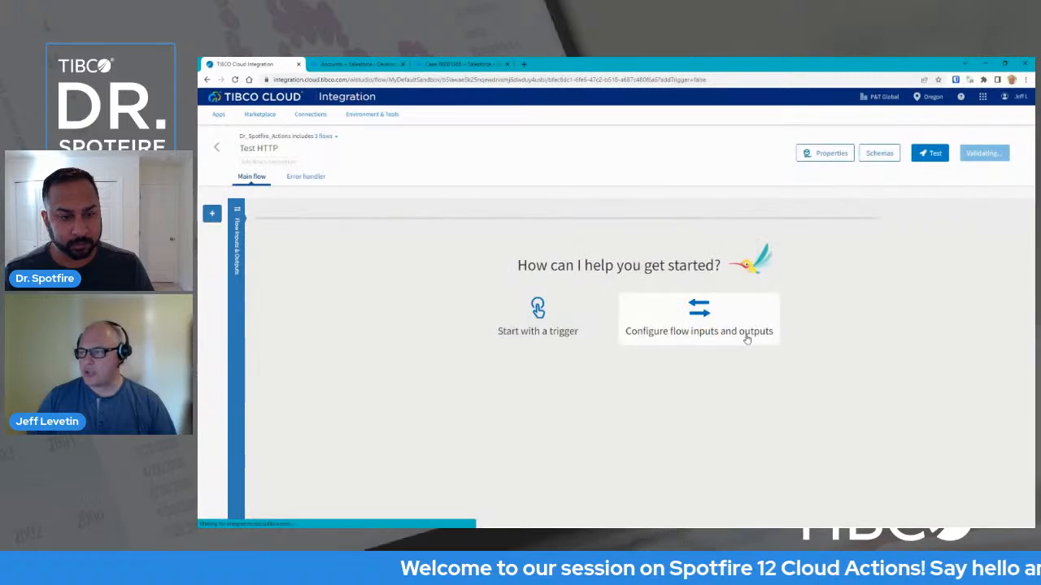
{"action": "left_click", "coordinate": [539, 311]}
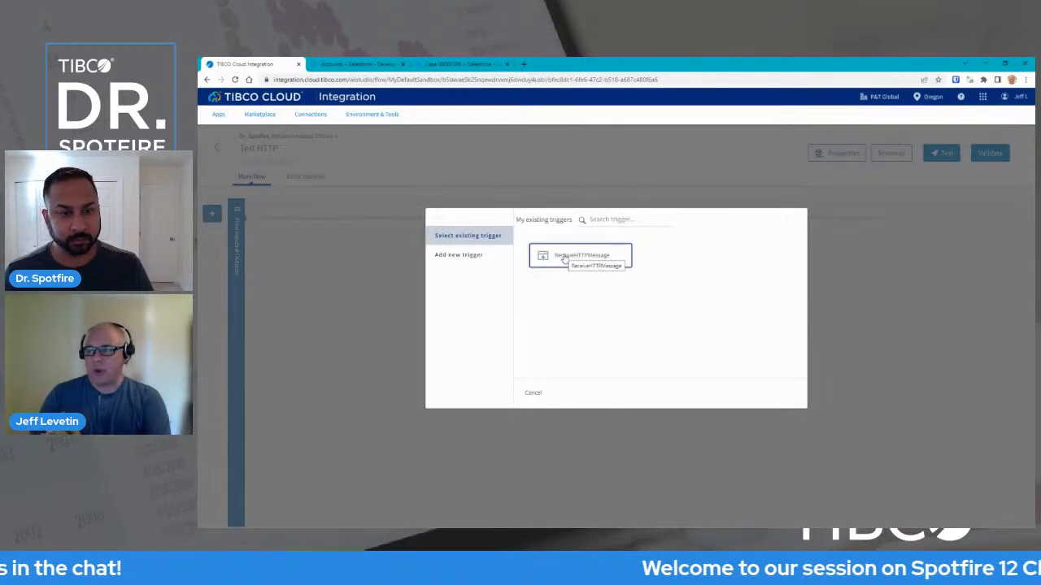
{"action": "left_click", "coordinate": [471, 257]}
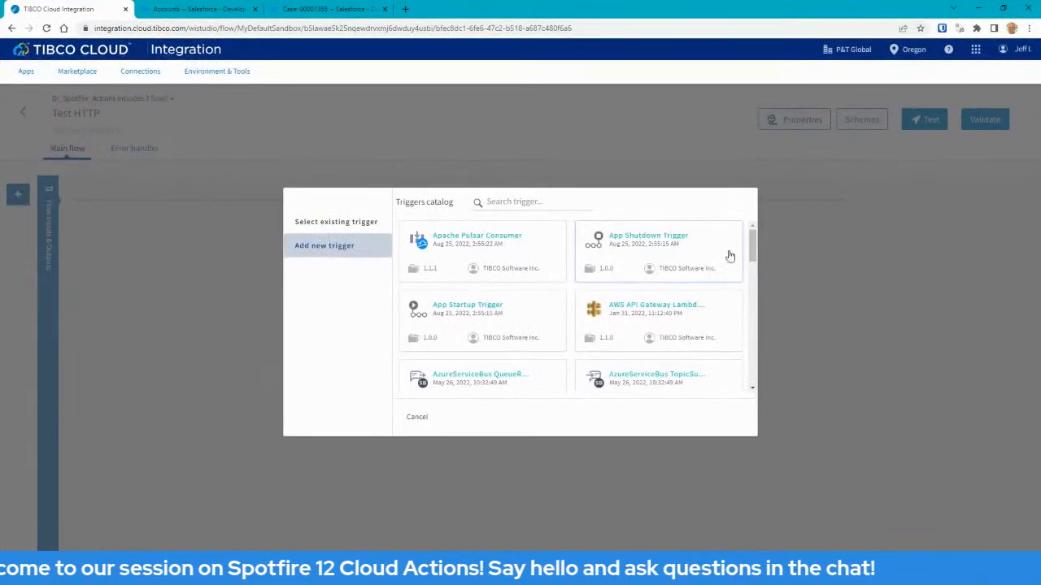
{"action": "left_click_drag", "start_coordinate": [802, 259], "coordinate": [752, 291]}
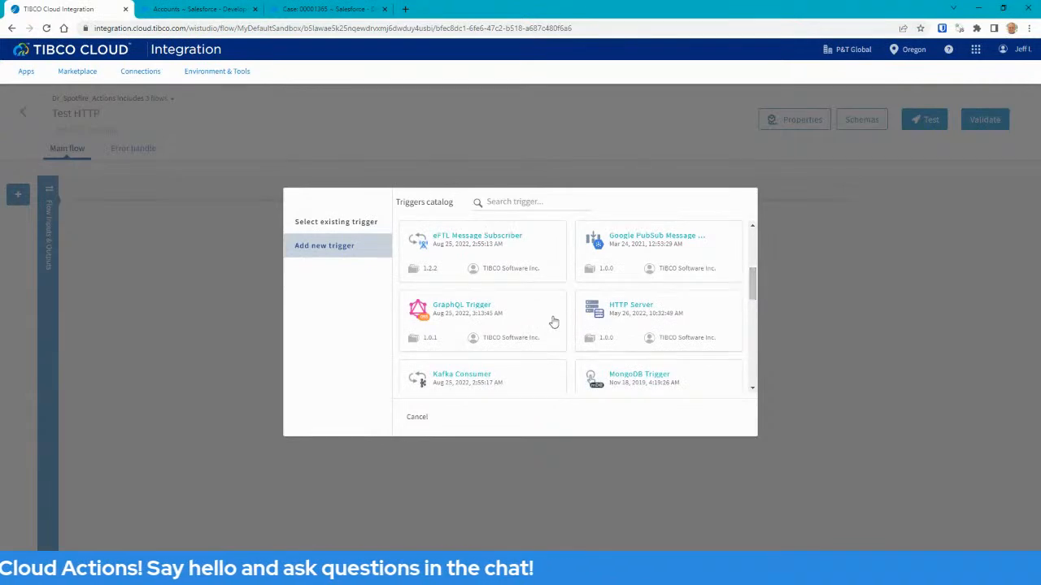
{"action": "left_click_drag", "start_coordinate": [753, 286], "coordinate": [737, 367]}
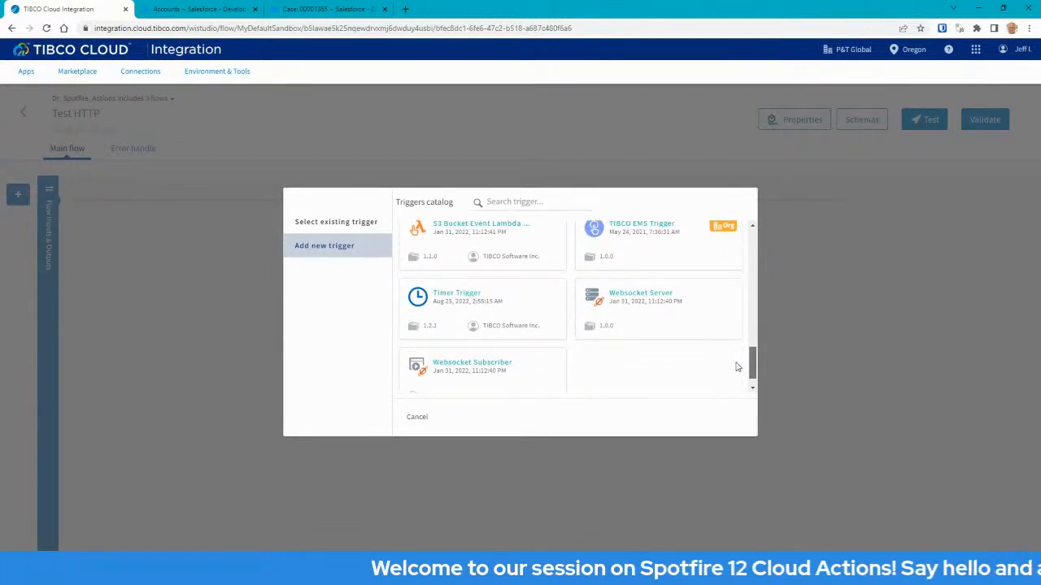
{"action": "left_click_drag", "start_coordinate": [736, 367], "coordinate": [738, 368]}
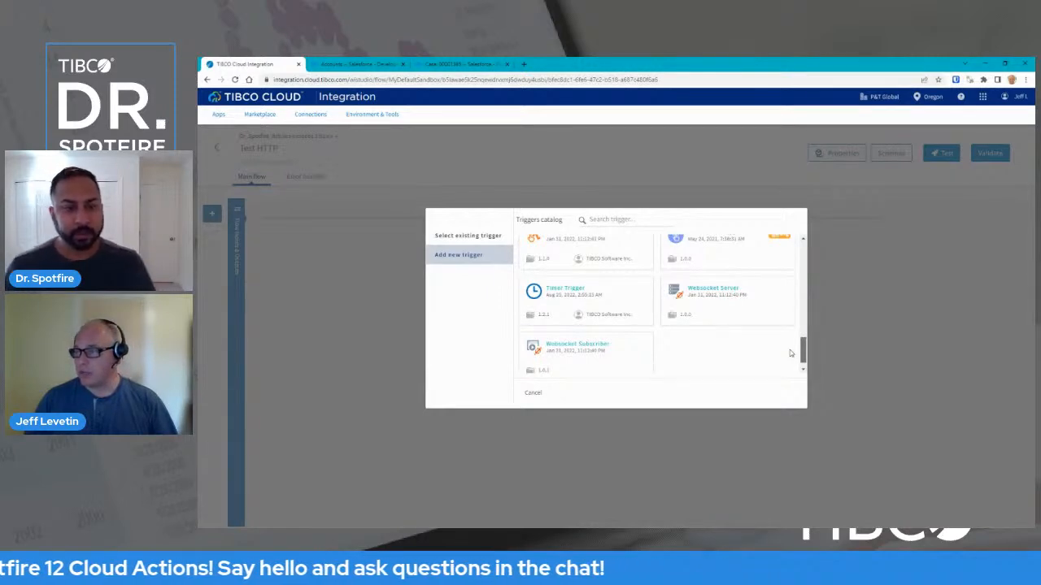
{"action": "scroll", "coordinate": [790, 352], "scroll_direction": "up", "scroll_amount": 10}
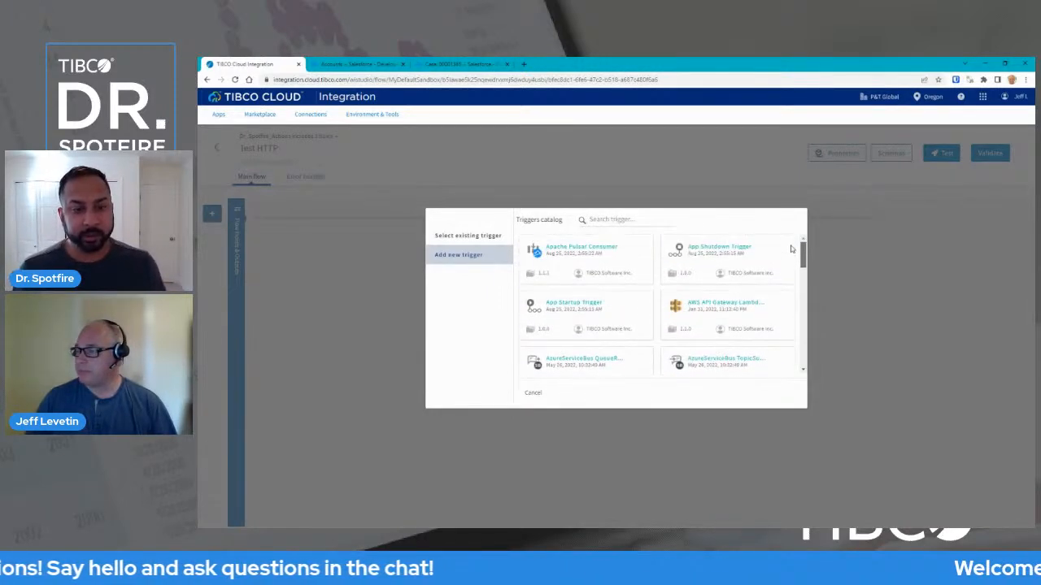
{"action": "left_click", "coordinate": [466, 235]}
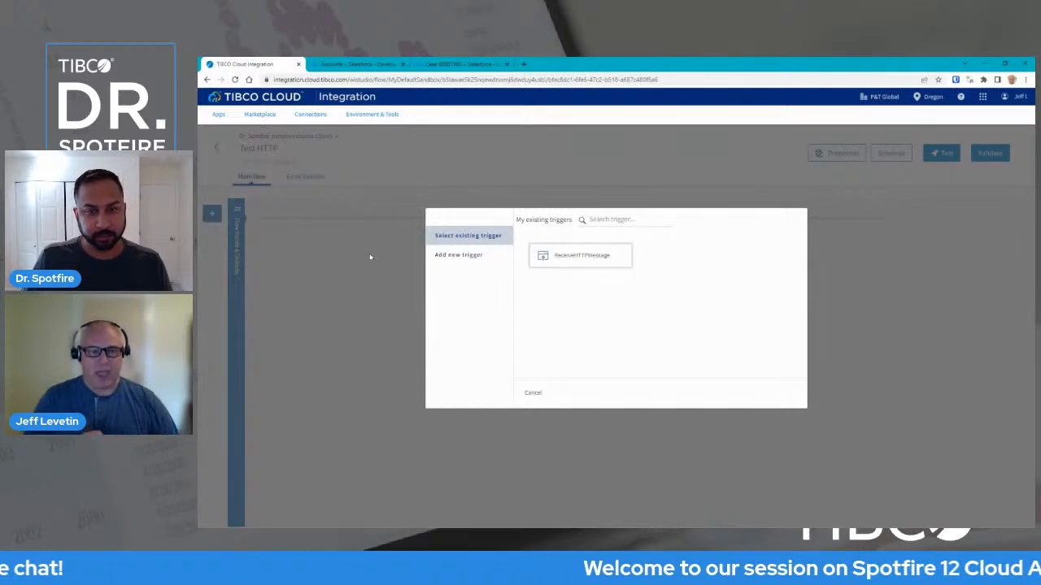
Begin a ReceiveHTTPMessage trigger with method POST and resource path /cases.
{"action": "left_click", "coordinate": [584, 262]}
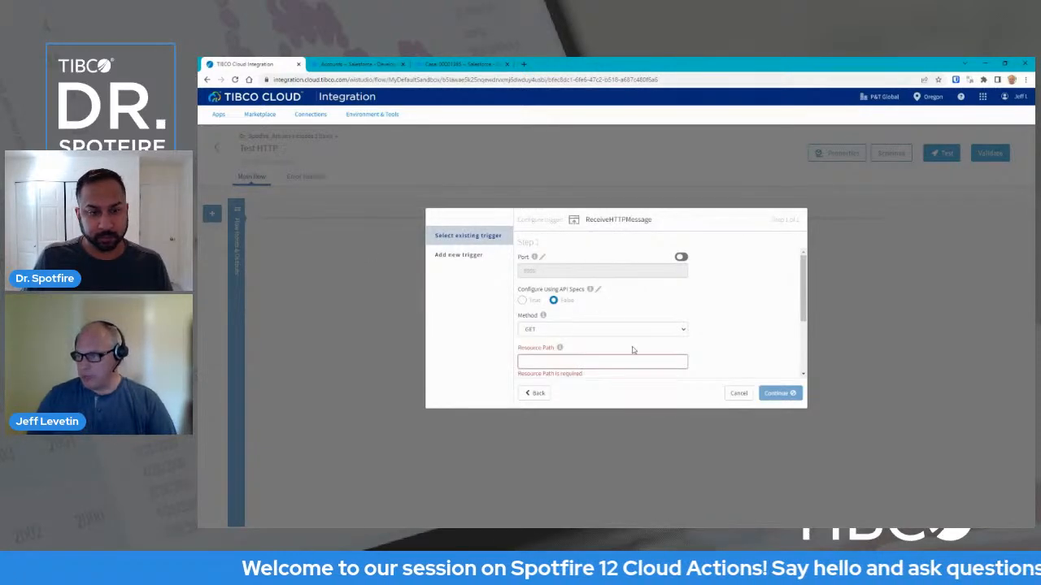
{"action": "left_click", "coordinate": [673, 333]}
{"action": "left_click", "coordinate": [634, 351]}
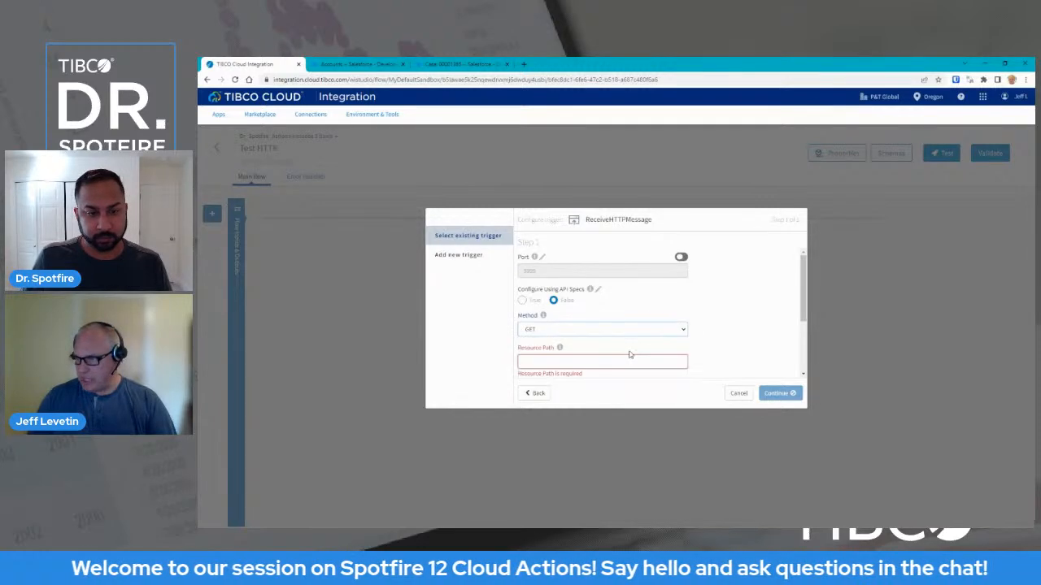
{"action": "left_click", "coordinate": [582, 361]}
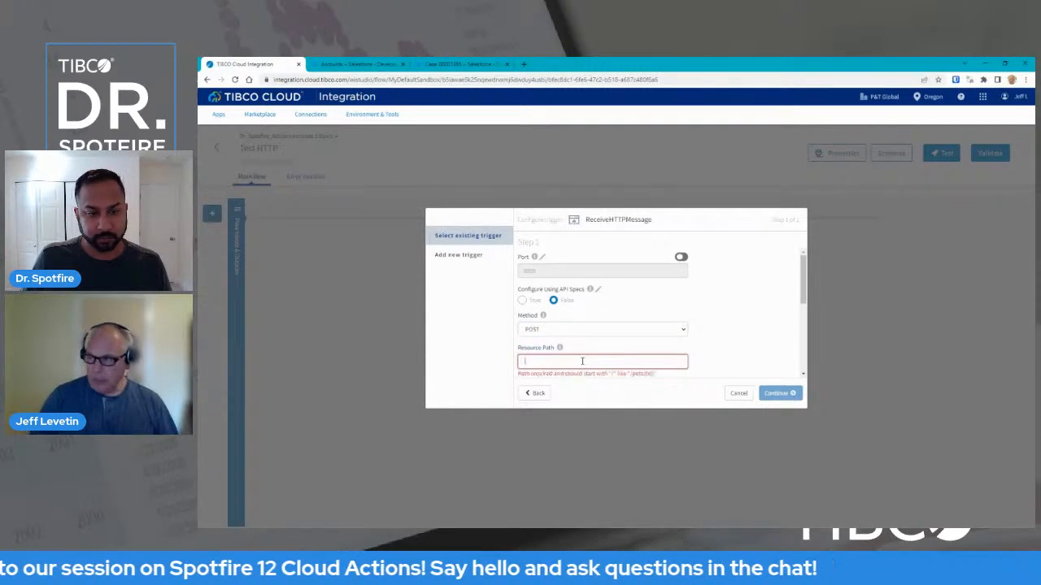
{"action": "type", "text": "/"}
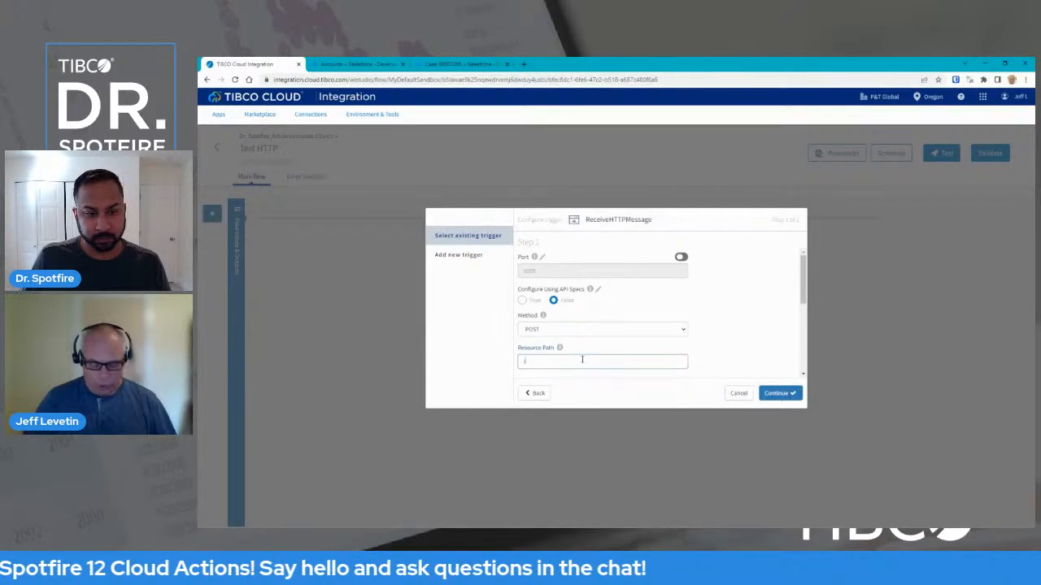
{"action": "type", "text": "cases"}
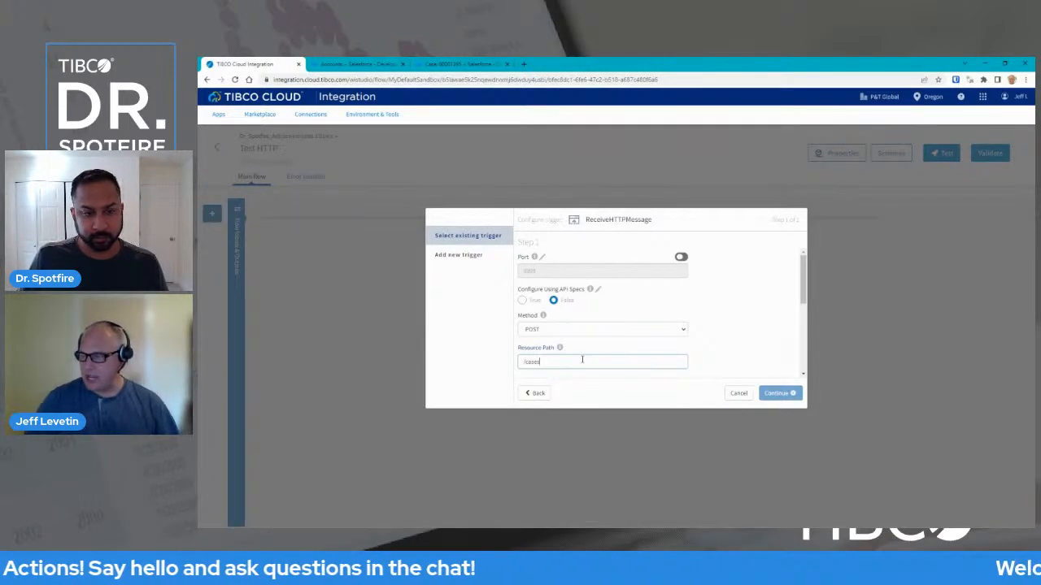
{"action": "scroll", "coordinate": [616, 276], "scroll_direction": "down", "scroll_amount": 5}
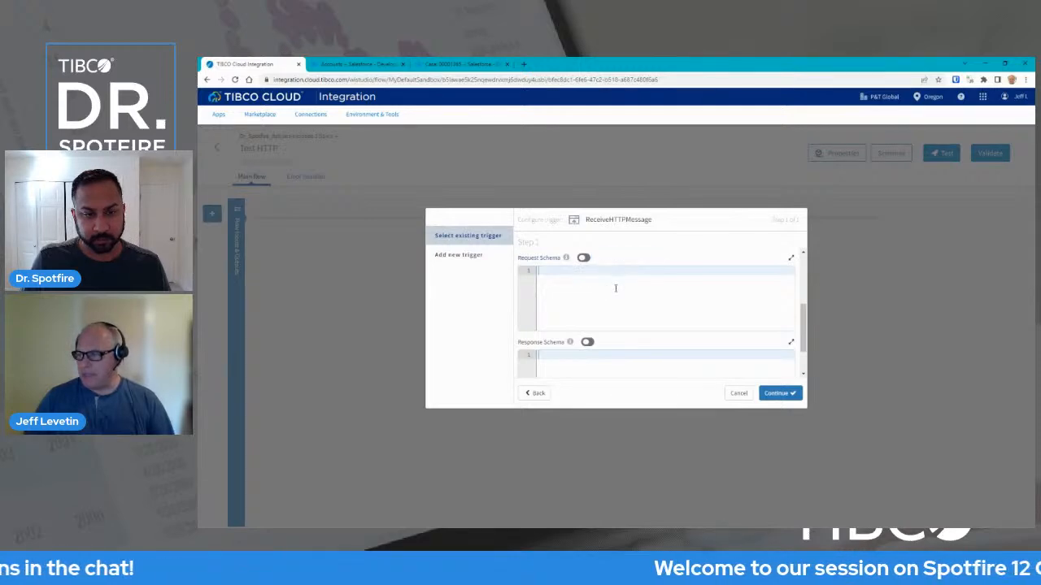
{"action": "scroll", "coordinate": [616, 288], "scroll_direction": "down", "scroll_amount": 1}
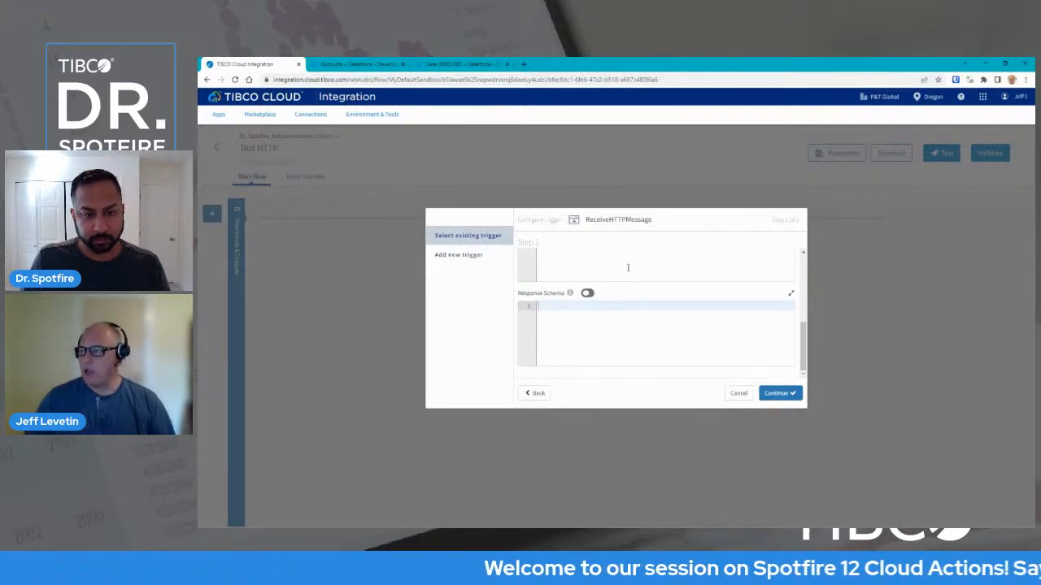
{"action": "scroll", "coordinate": [629, 303], "scroll_direction": "up", "scroll_amount": 2}
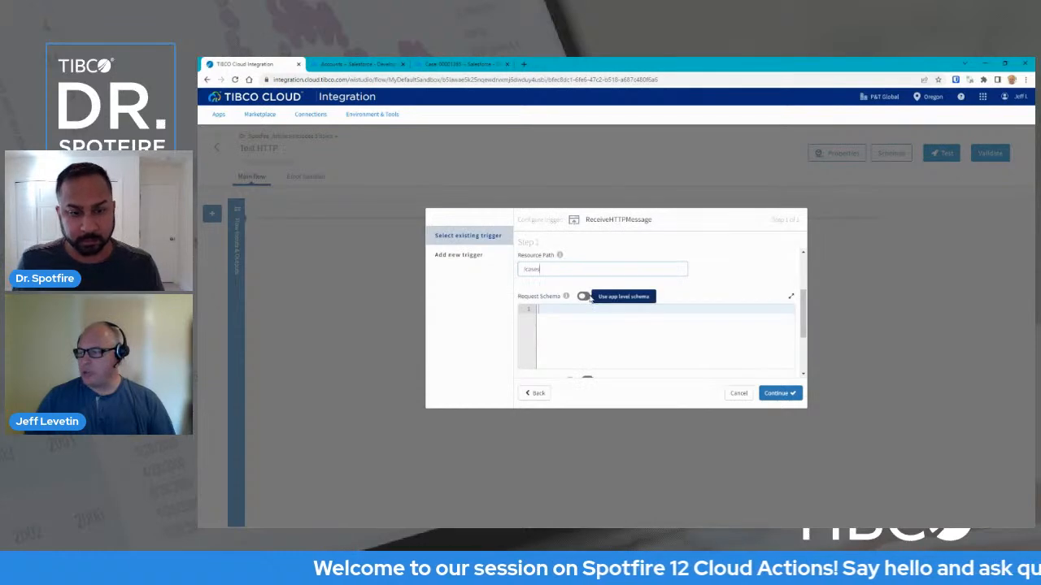
Close the app schema picker without choosing a schema, cancel the trigger setup, and return to the flows.
{"action": "left_click", "coordinate": [585, 297]}
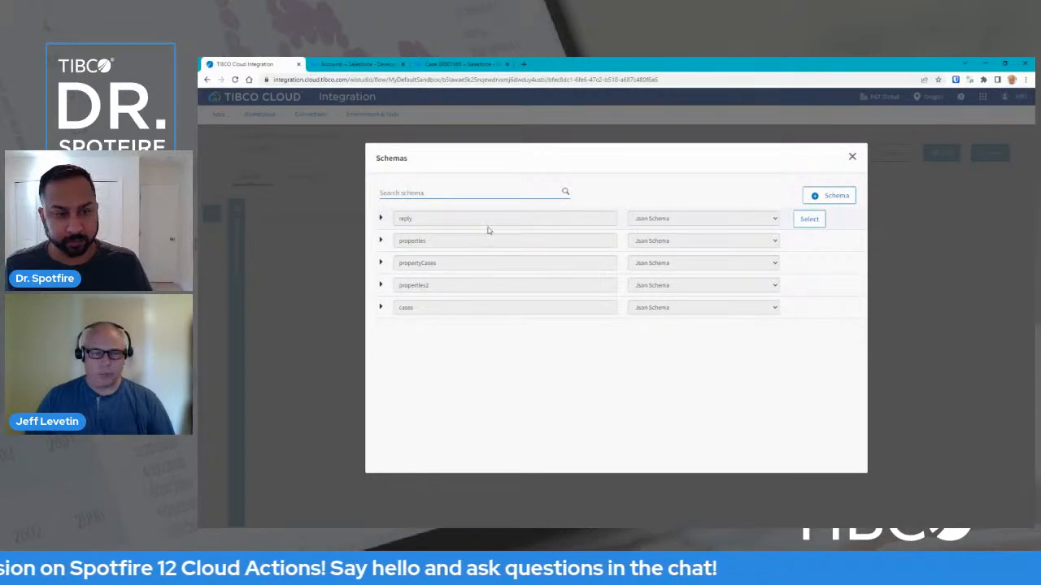
{"action": "left_click", "coordinate": [851, 156]}
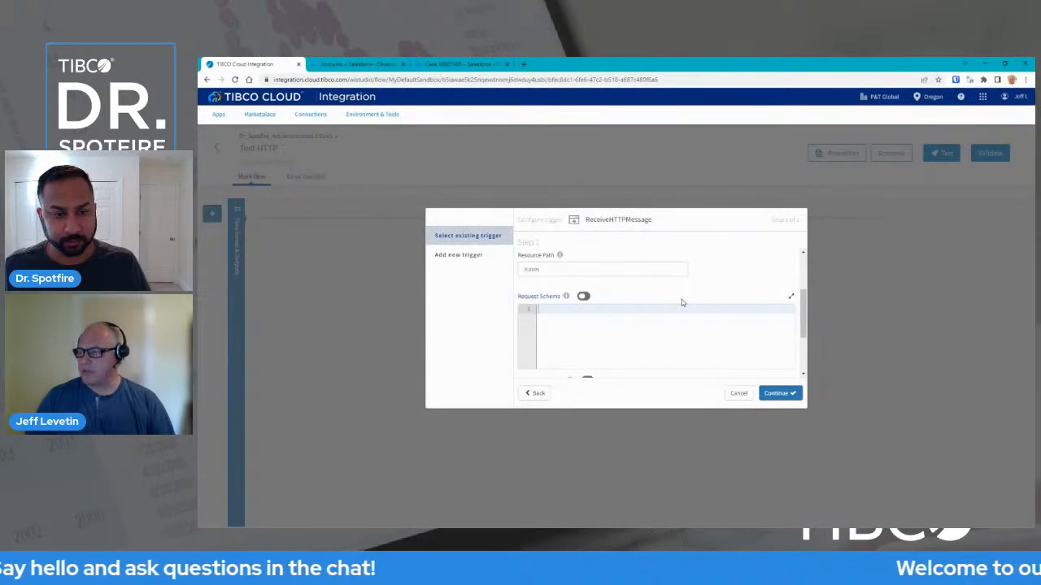
{"action": "left_click", "coordinate": [738, 394]}
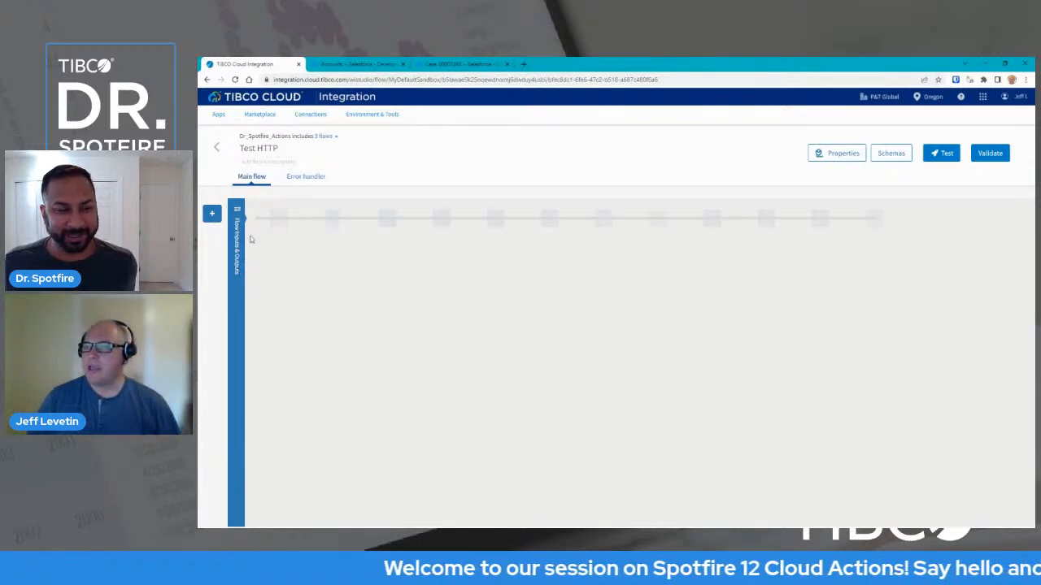
{"action": "left_click", "coordinate": [216, 148]}
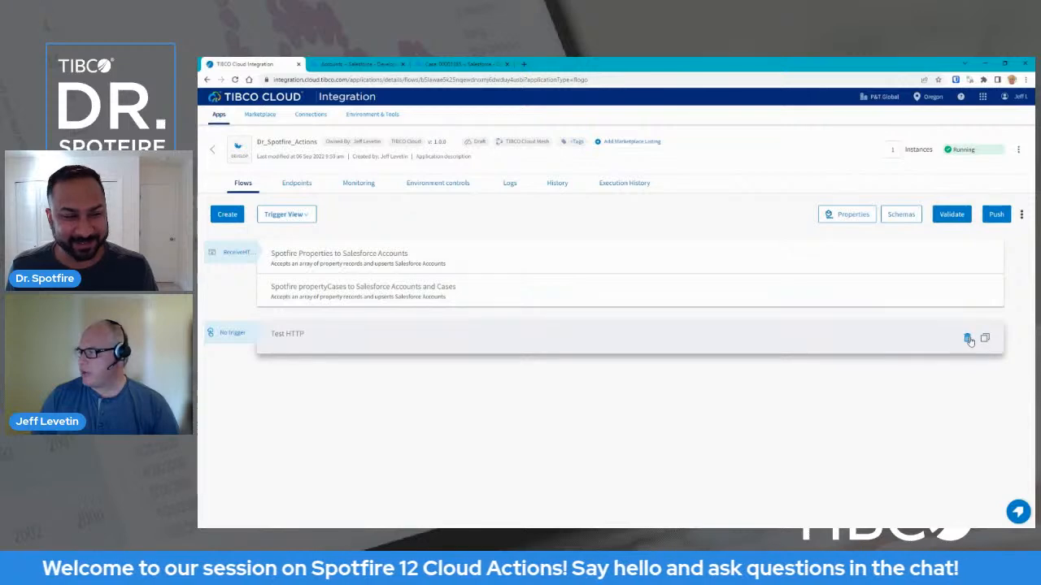
Delete the Test HTTP flow and open the Spotfire Properties to Salesforce Accounts trigger settings.
{"action": "left_click", "coordinate": [967, 339]}
{"action": "left_click", "coordinate": [652, 340]}
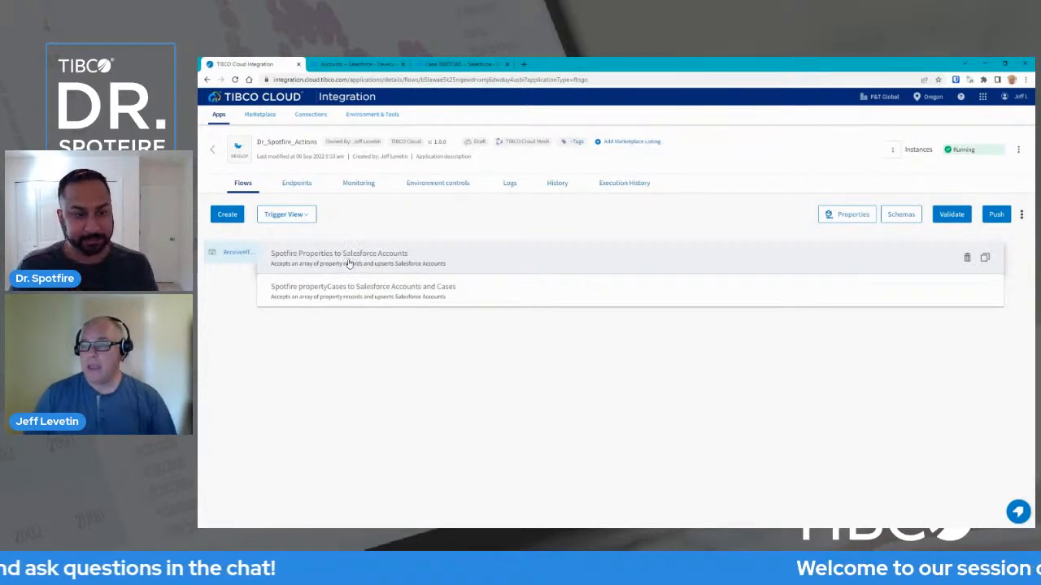
{"action": "left_click", "coordinate": [348, 262]}
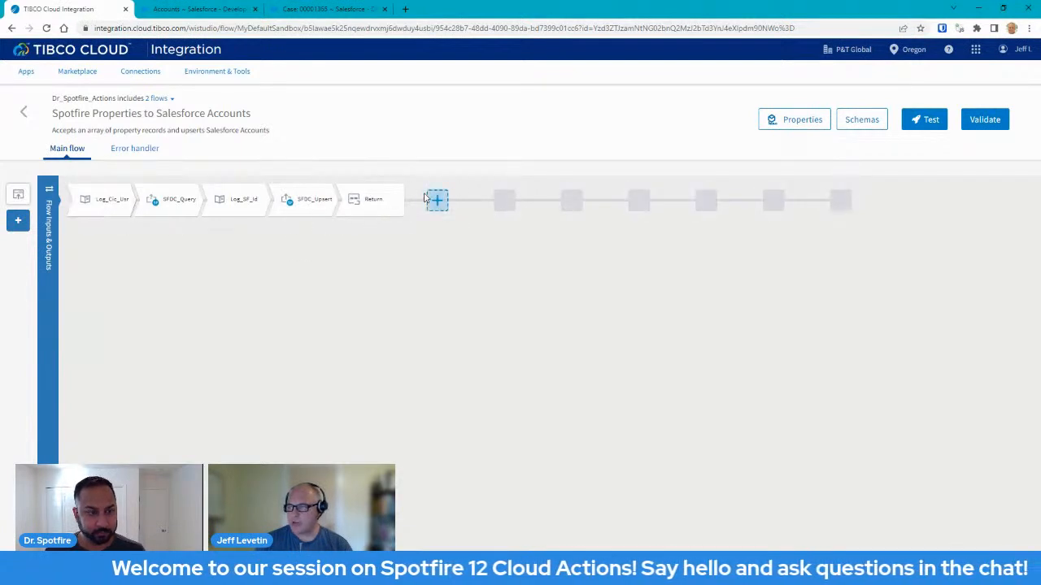
{"action": "left_click", "coordinate": [17, 196]}
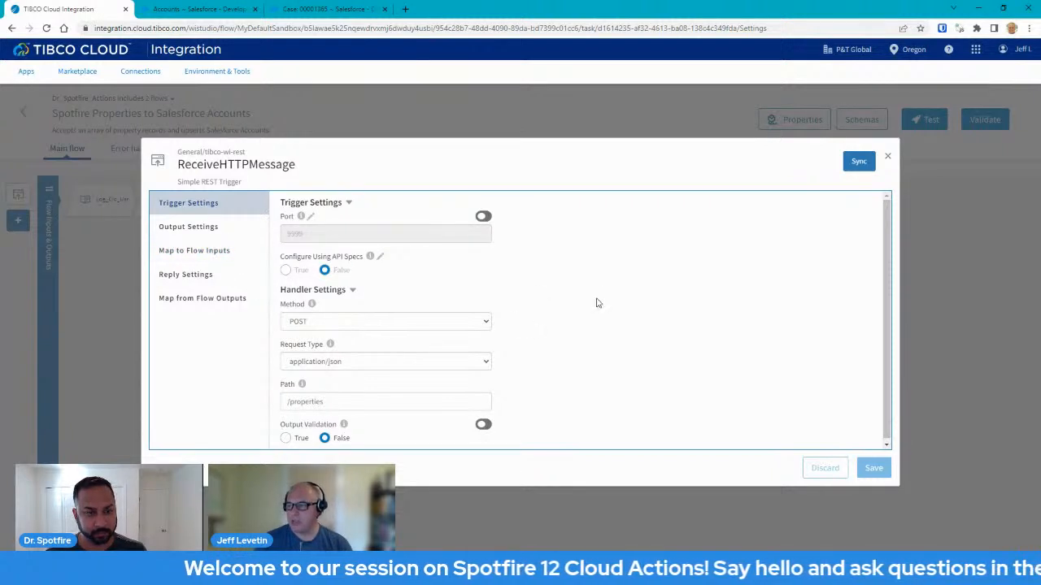
Review the trigger settings, highlighting the /properties resource path, and open the Output Settings.
{"action": "scroll", "coordinate": [597, 303], "scroll_direction": "down", "scroll_amount": 1}
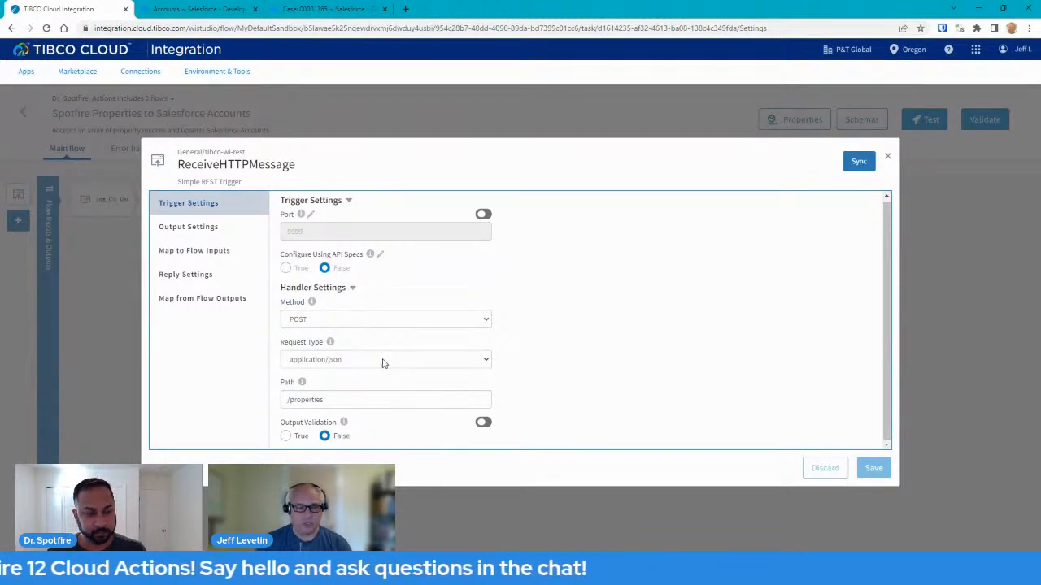
{"action": "left_click_drag", "start_coordinate": [341, 401], "coordinate": [277, 402]}
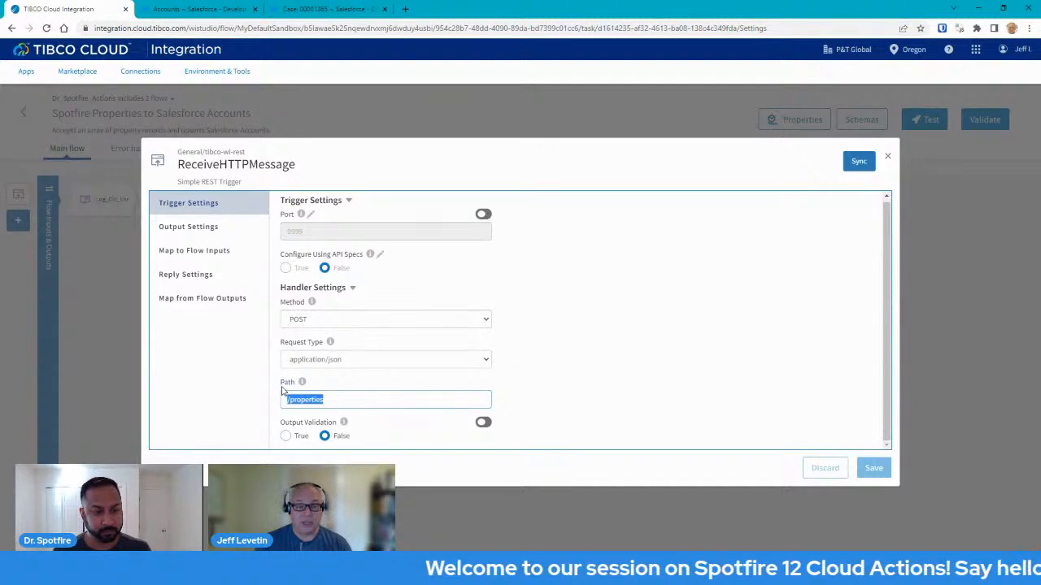
{"action": "left_click", "coordinate": [202, 233]}
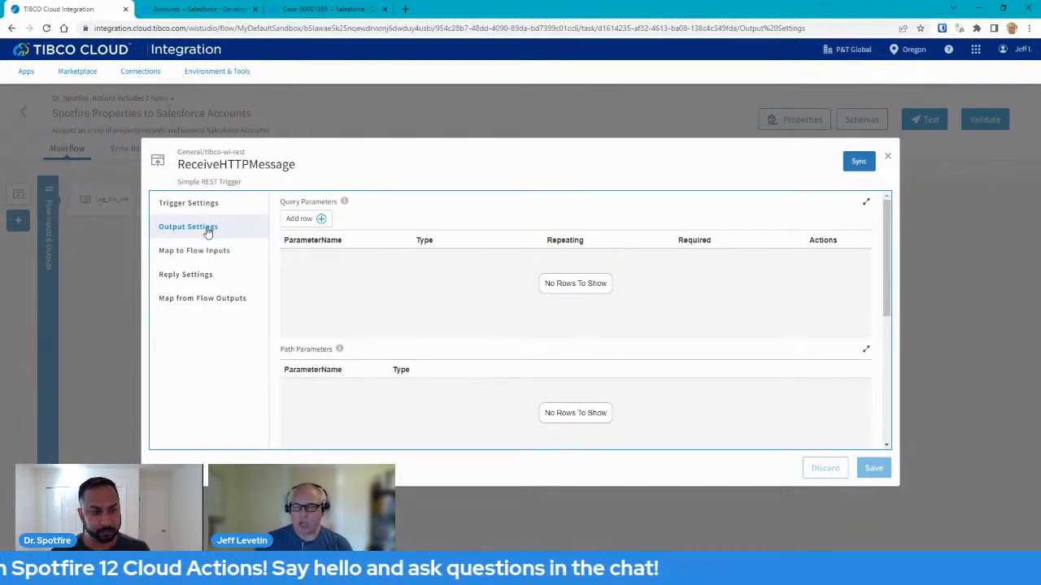
{"action": "left_click", "coordinate": [207, 230]}
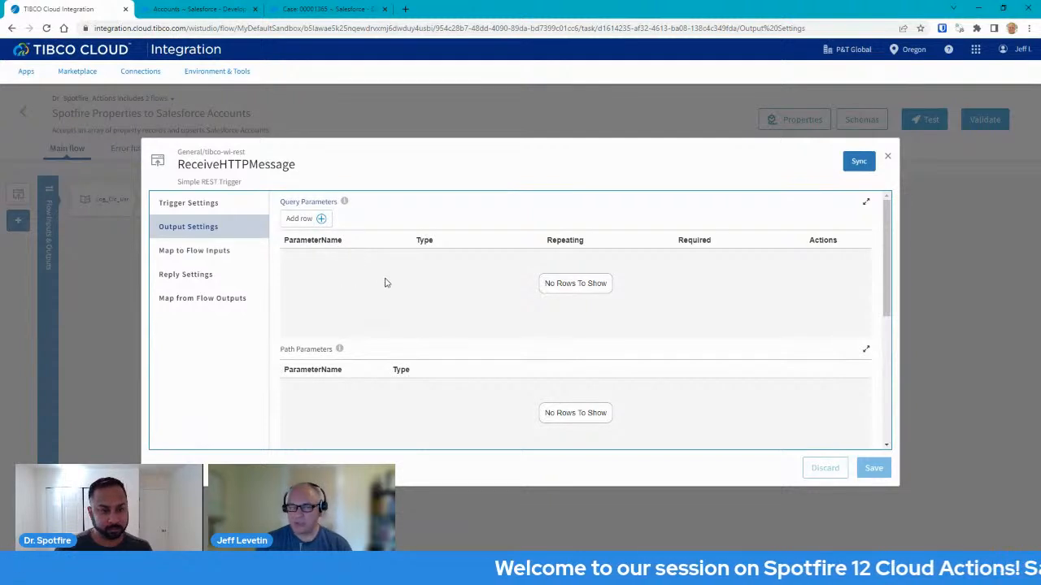
Scroll through the X-Tibco-Cic-User header and properties request schema, then switch to Notepad++.
{"action": "scroll", "coordinate": [383, 281], "scroll_direction": "down", "scroll_amount": 2}
{"action": "scroll", "coordinate": [383, 260], "scroll_direction": "up", "scroll_amount": 2}
{"action": "scroll", "coordinate": [396, 283], "scroll_direction": "down", "scroll_amount": 2}
{"action": "scroll", "coordinate": [395, 283], "scroll_direction": "down", "scroll_amount": 2}
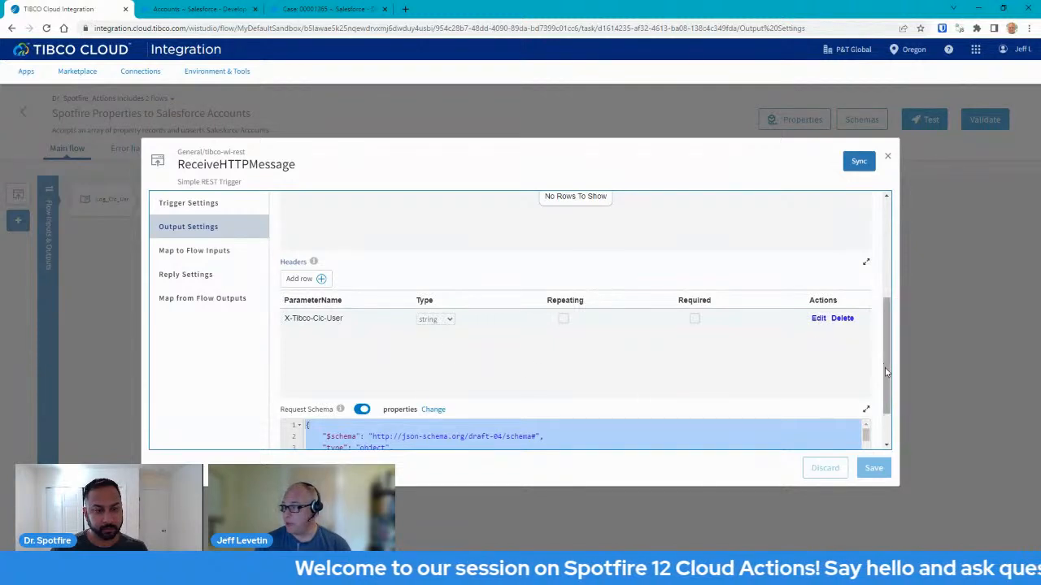
{"action": "scroll", "coordinate": [888, 388], "scroll_direction": "down", "scroll_amount": 1}
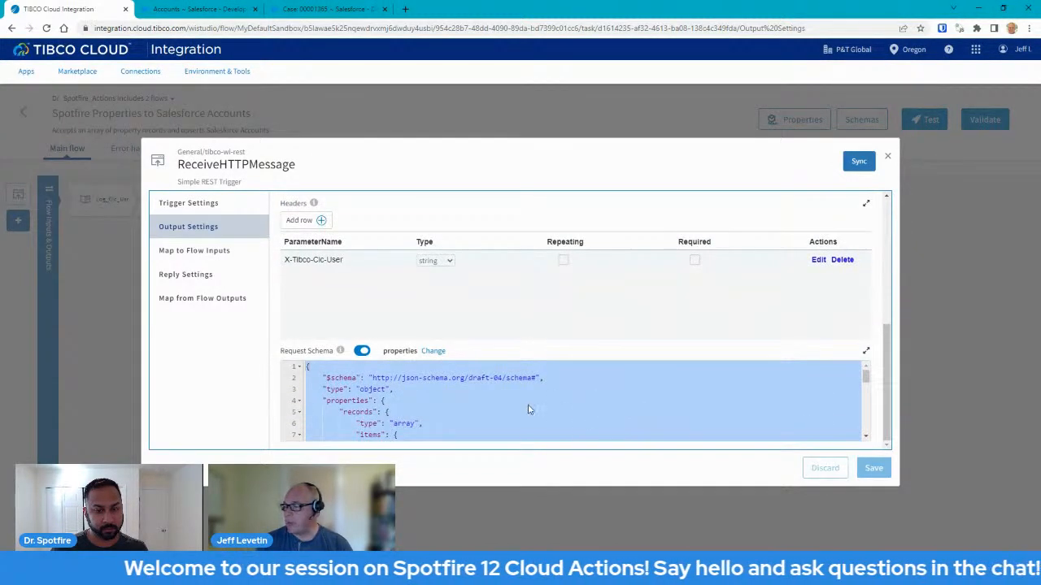
{"action": "scroll", "coordinate": [447, 398], "scroll_direction": "down", "scroll_amount": 2}
{"action": "scroll", "coordinate": [453, 396], "scroll_direction": "up", "scroll_amount": 1}
{"action": "scroll", "coordinate": [453, 396], "scroll_direction": "down", "scroll_amount": 1}
{"action": "scroll", "coordinate": [453, 396], "scroll_direction": "up", "scroll_amount": 1}
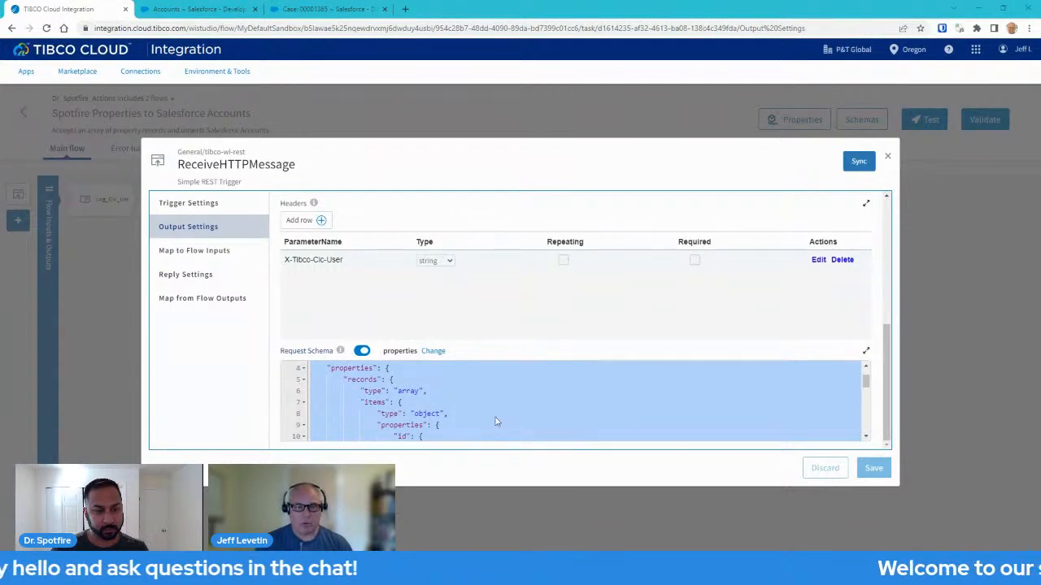
{"action": "key", "text": "alt+Tab"}
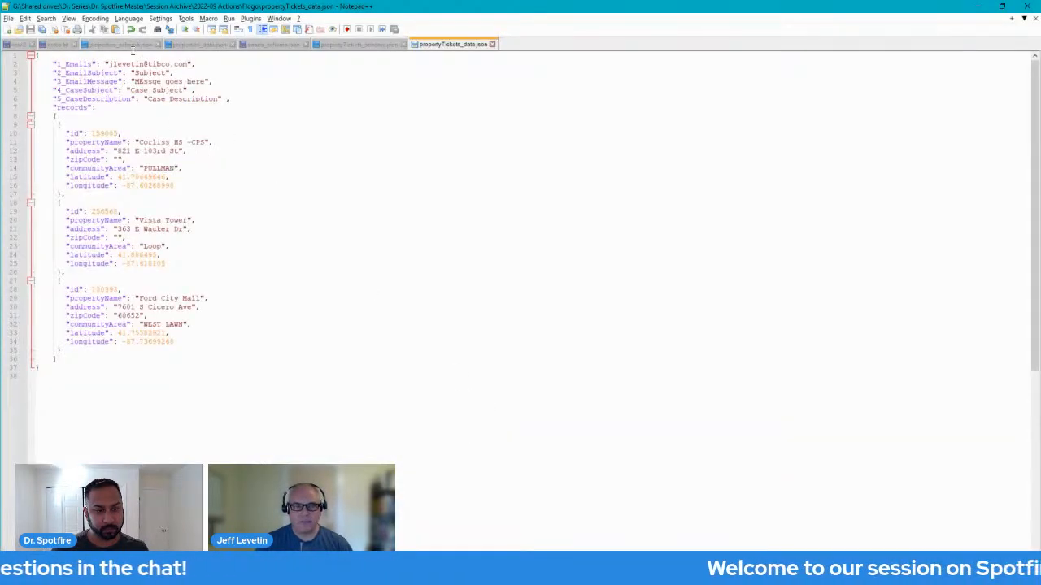
View properties_schema.json in Notepad++, then return to the browser's trigger settings.
{"action": "left_click", "coordinate": [124, 45]}
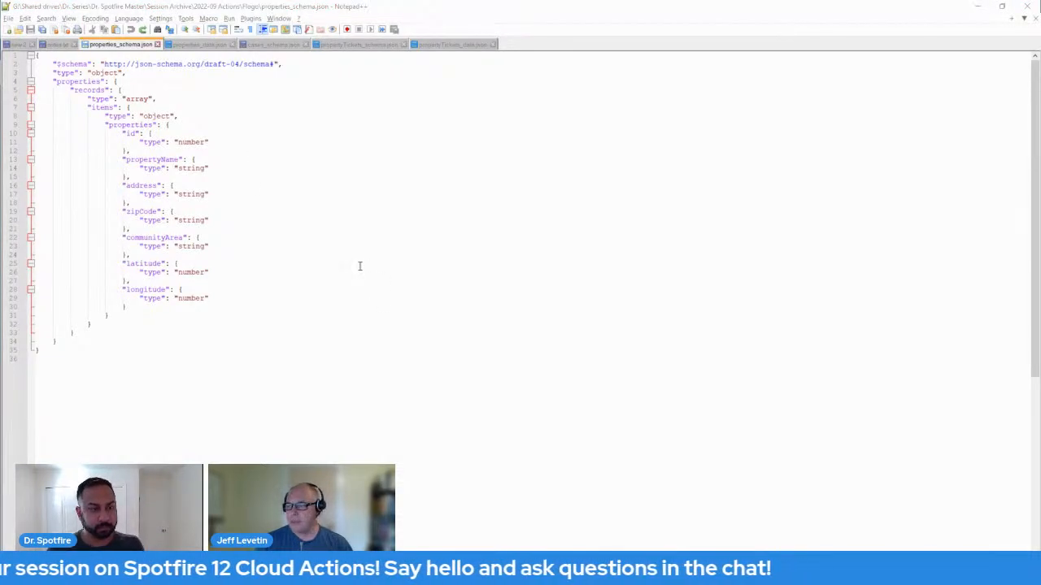
{"action": "key", "text": "alt+Tab"}
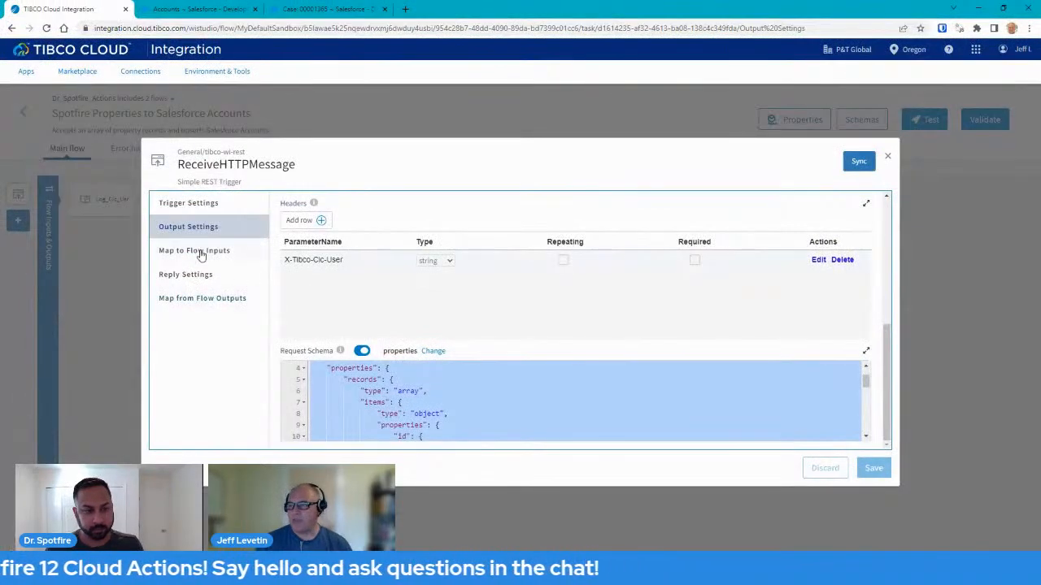
Review the Map to Flow Inputs mapping, close the trigger dialog, and open the flow's Inputs & Outputs.
{"action": "left_click", "coordinate": [201, 252]}
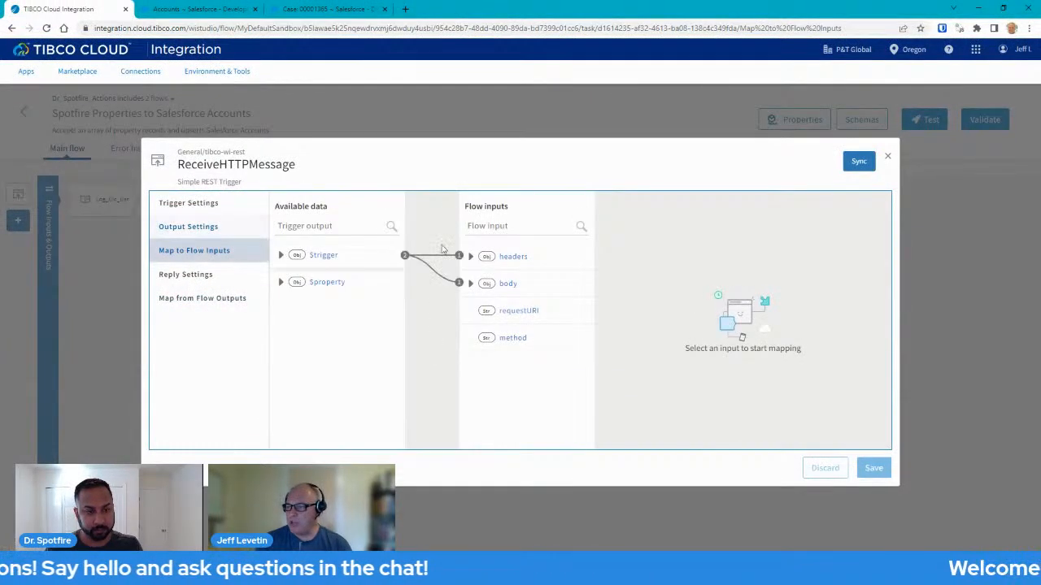
{"action": "left_click", "coordinate": [889, 160]}
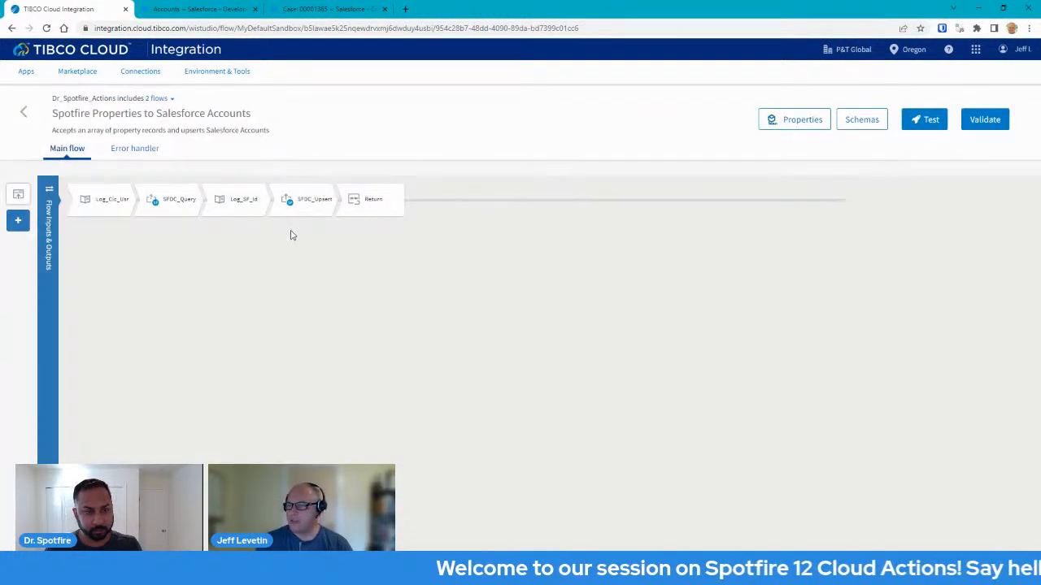
{"action": "left_click", "coordinate": [49, 195]}
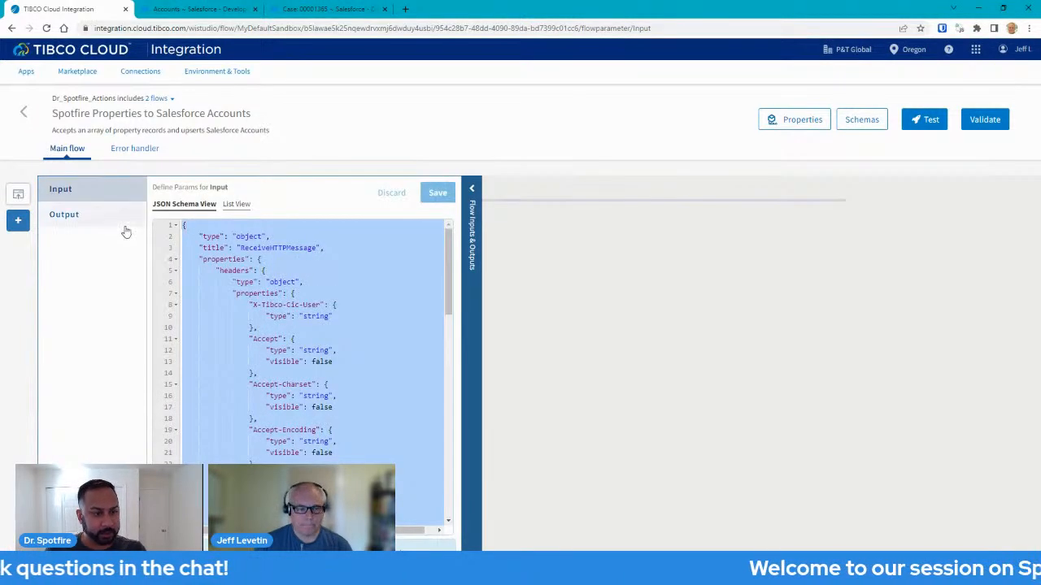
{"action": "left_click", "coordinate": [472, 190]}
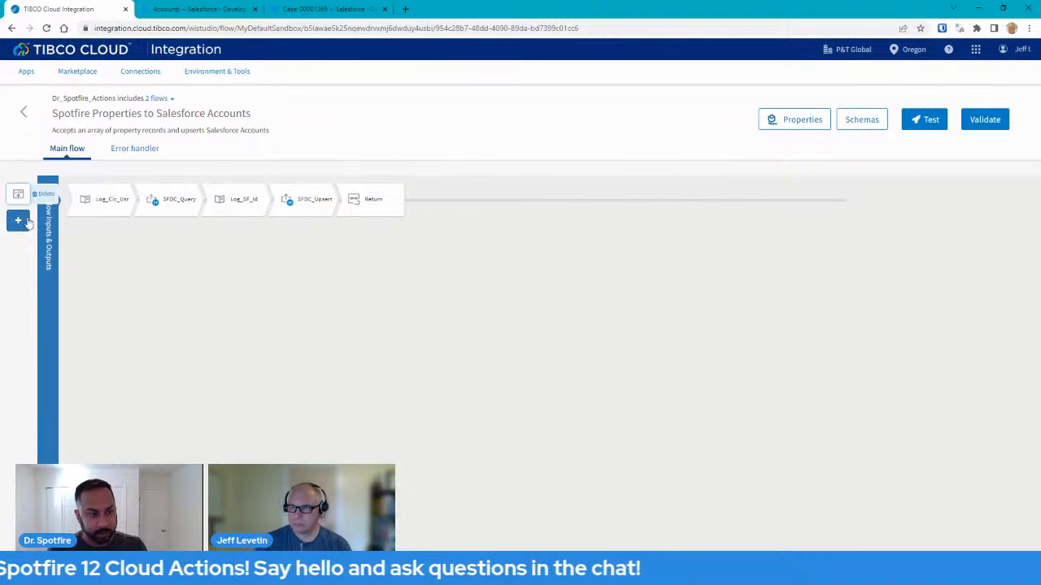
{"action": "left_click", "coordinate": [50, 203]}
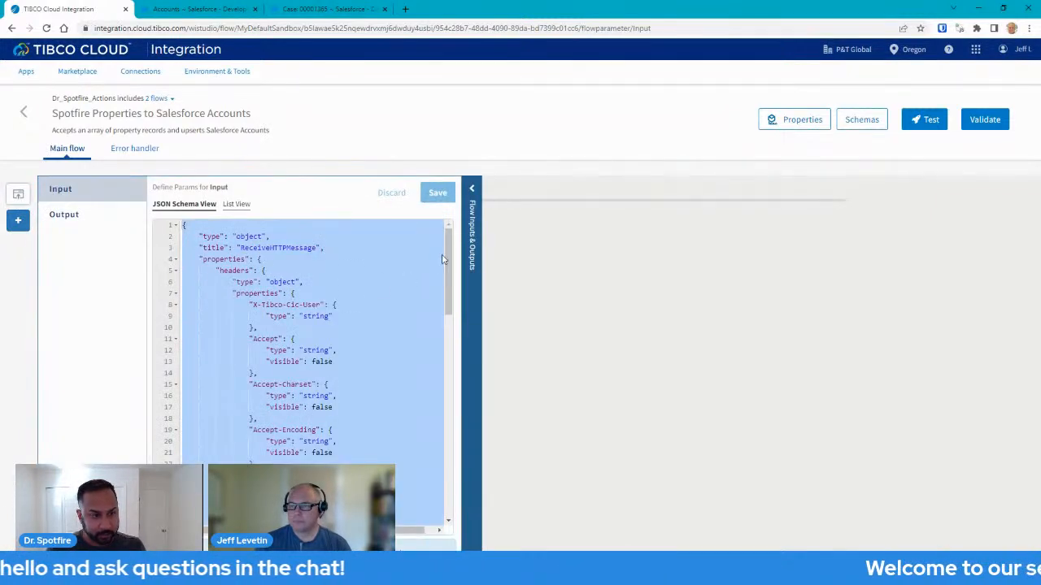
{"action": "left_click", "coordinate": [471, 189]}
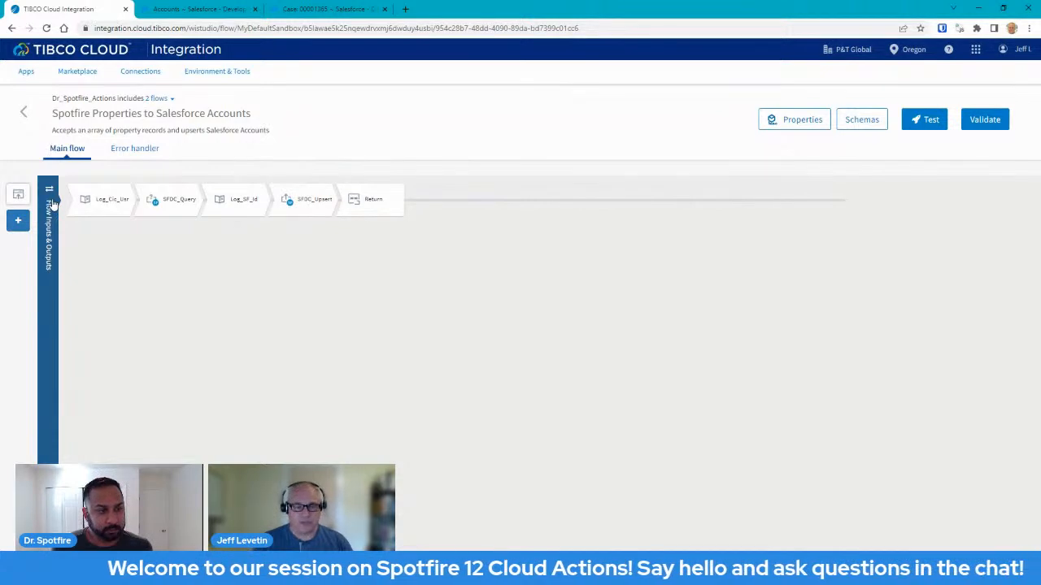
{"action": "left_click", "coordinate": [51, 205]}
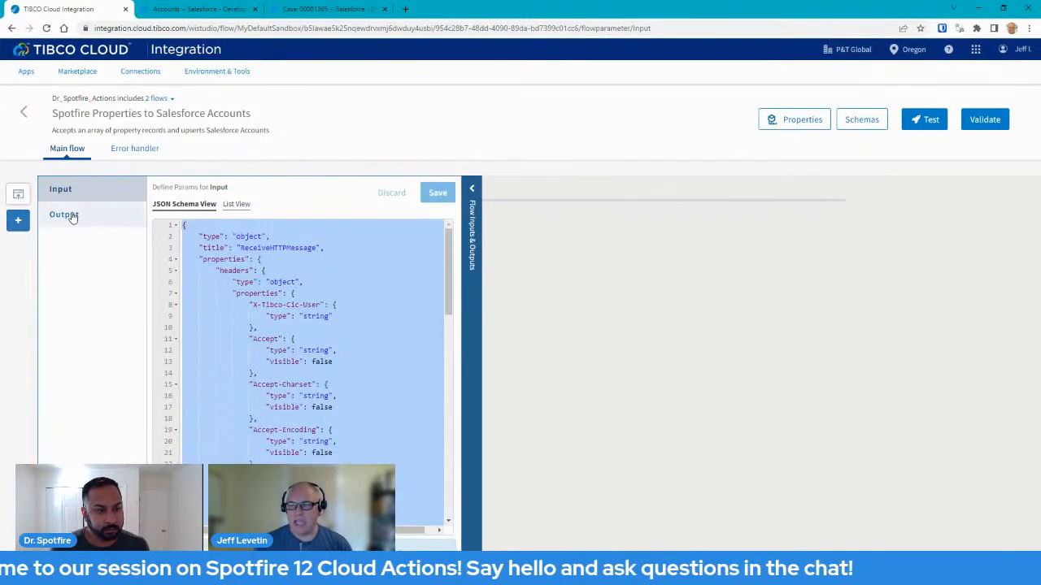
Check the Output schema, then reopen Flow Inputs & Outputs and scroll through the Input JSON schema.
{"action": "left_click", "coordinate": [71, 216]}
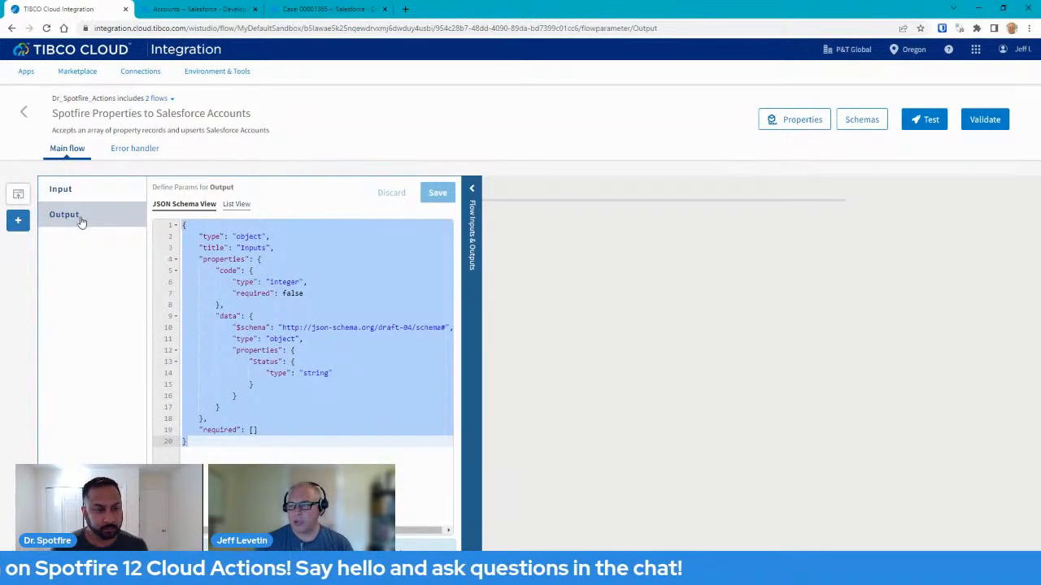
{"action": "left_click", "coordinate": [470, 192]}
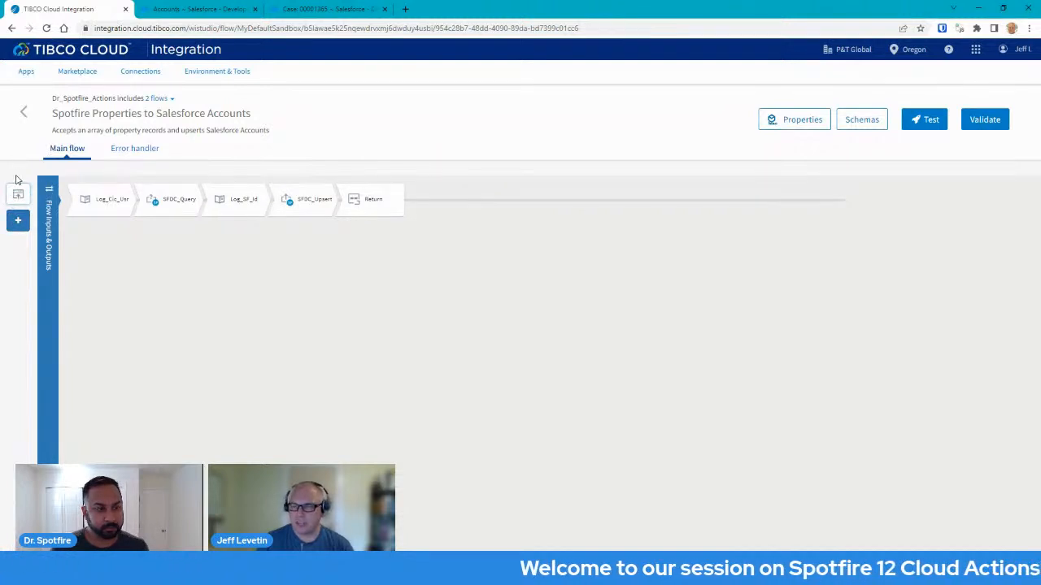
{"action": "left_click", "coordinate": [49, 195]}
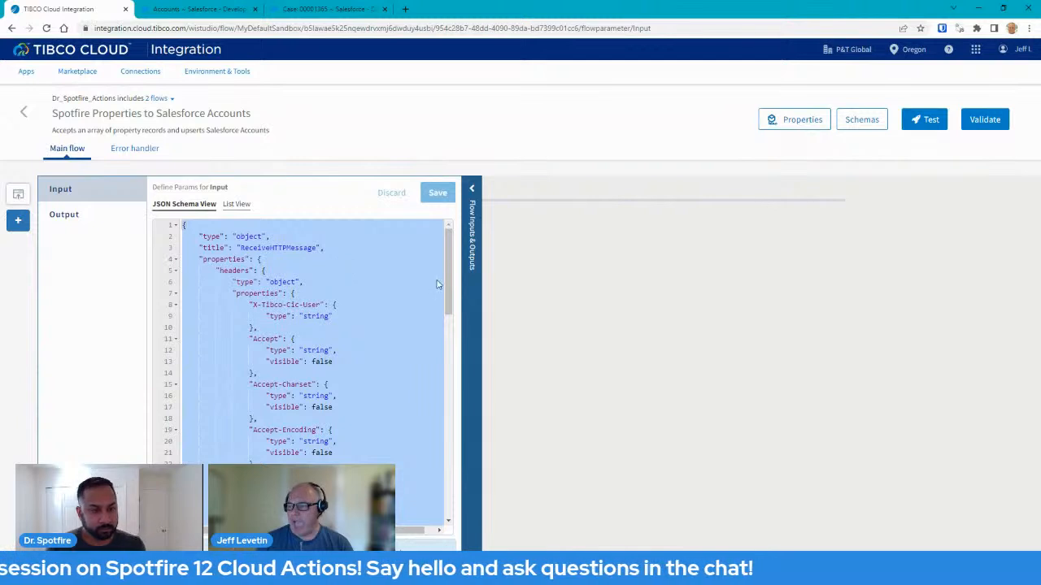
{"action": "left_click_drag", "start_coordinate": [444, 294], "coordinate": [444, 263]}
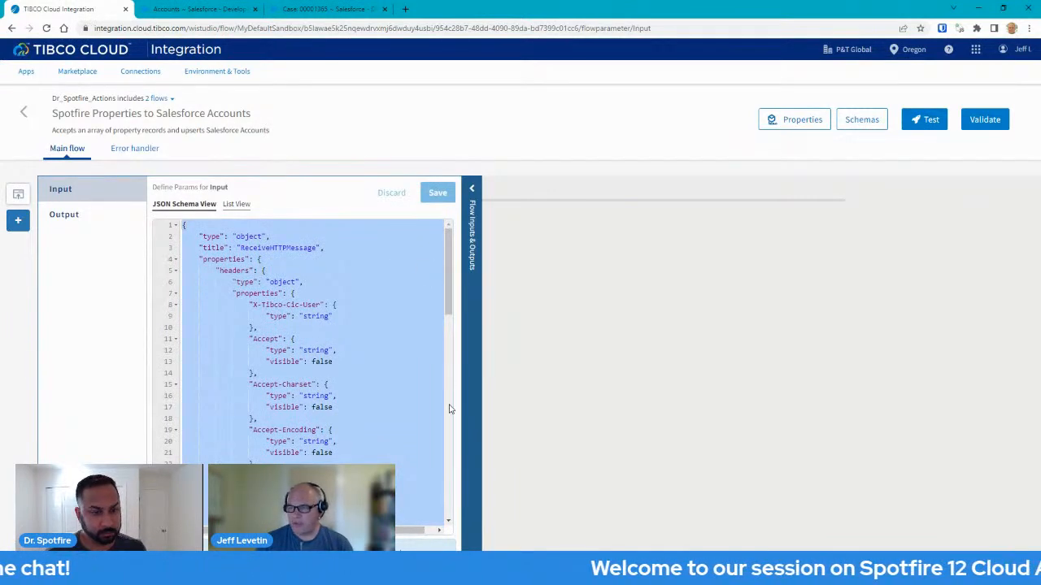
{"action": "left_click", "coordinate": [448, 326]}
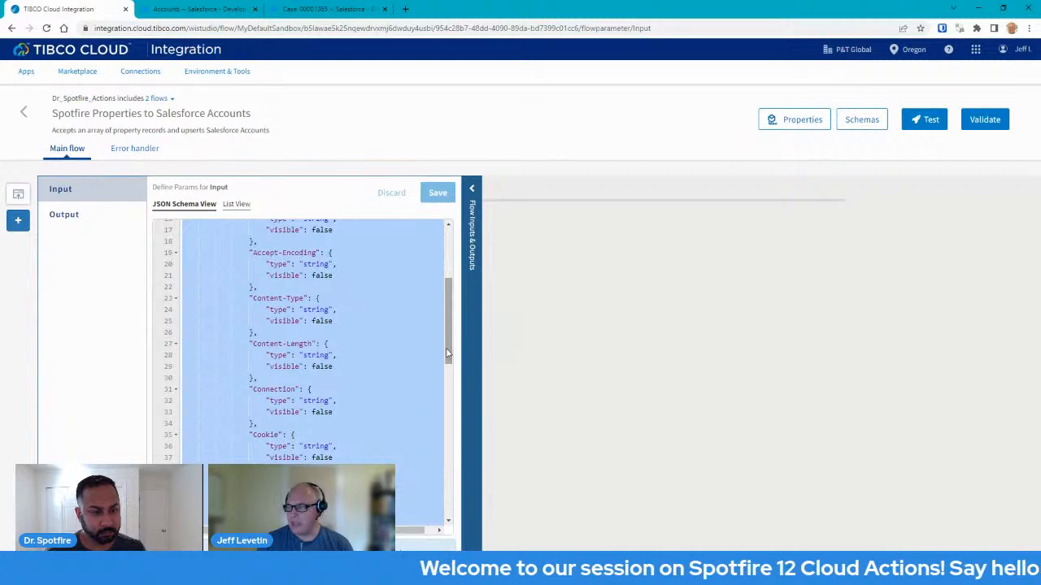
{"action": "left_click", "coordinate": [444, 399]}
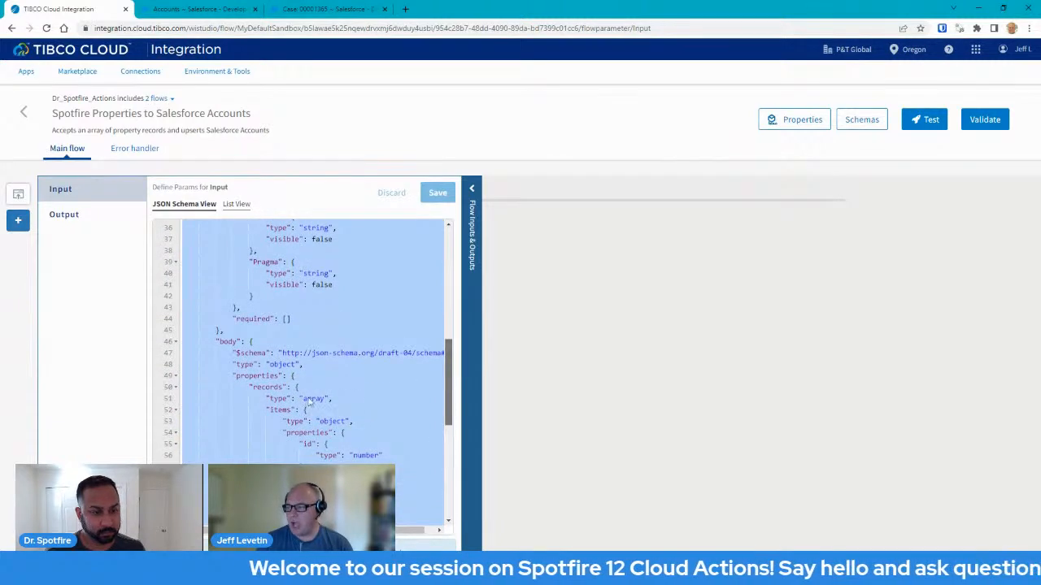
{"action": "left_click", "coordinate": [440, 455]}
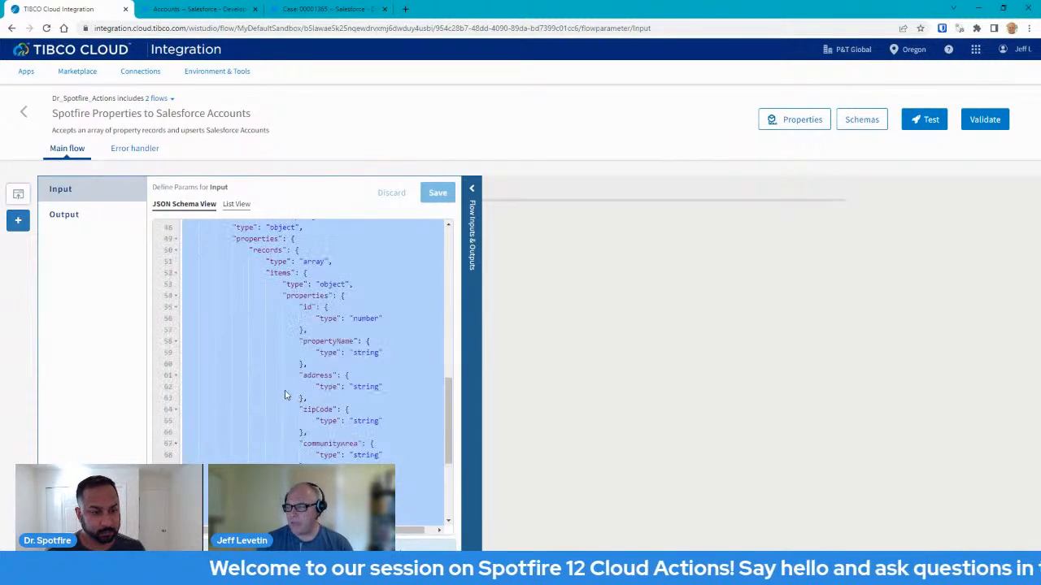
View the Output schema, close the panel, and open the Log_Cic_Usr activity's settings.
{"action": "left_click", "coordinate": [78, 217]}
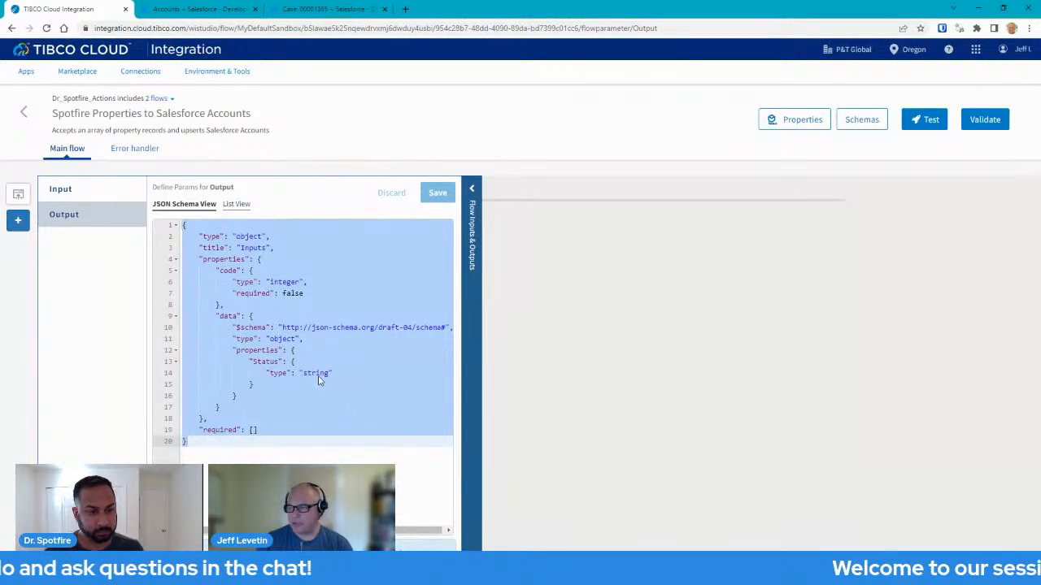
{"action": "left_click", "coordinate": [473, 190]}
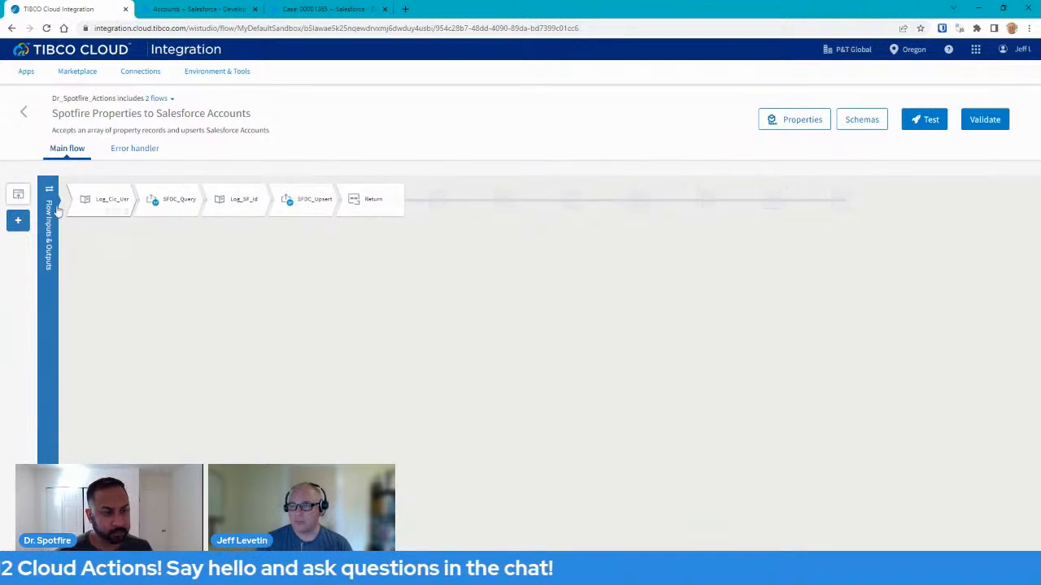
{"action": "left_click", "coordinate": [103, 199]}
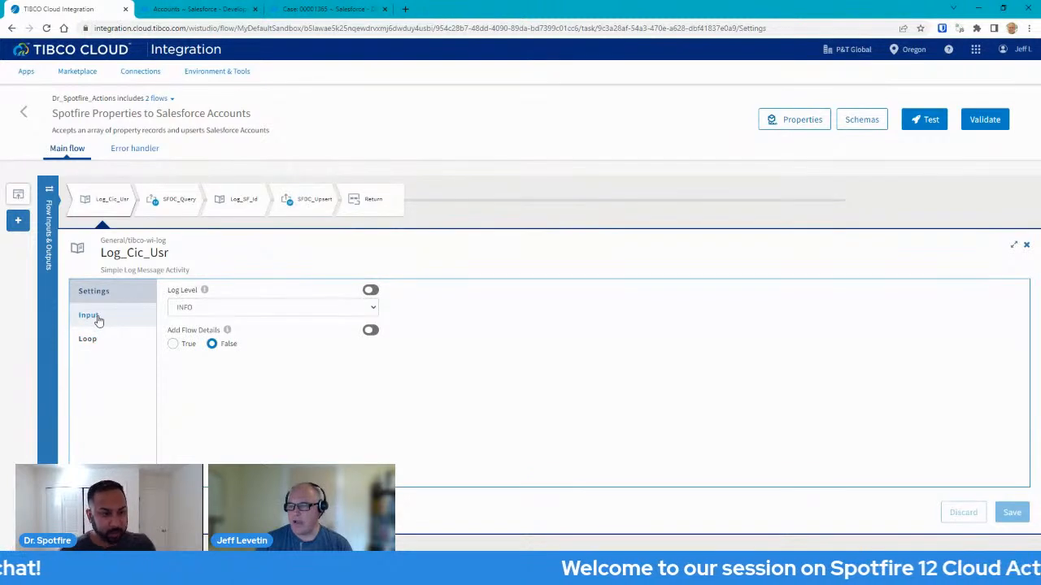
Inspect Log_Cic_Usr's input mappings, expanding $flow's headers and body data.
{"action": "left_click", "coordinate": [90, 315]}
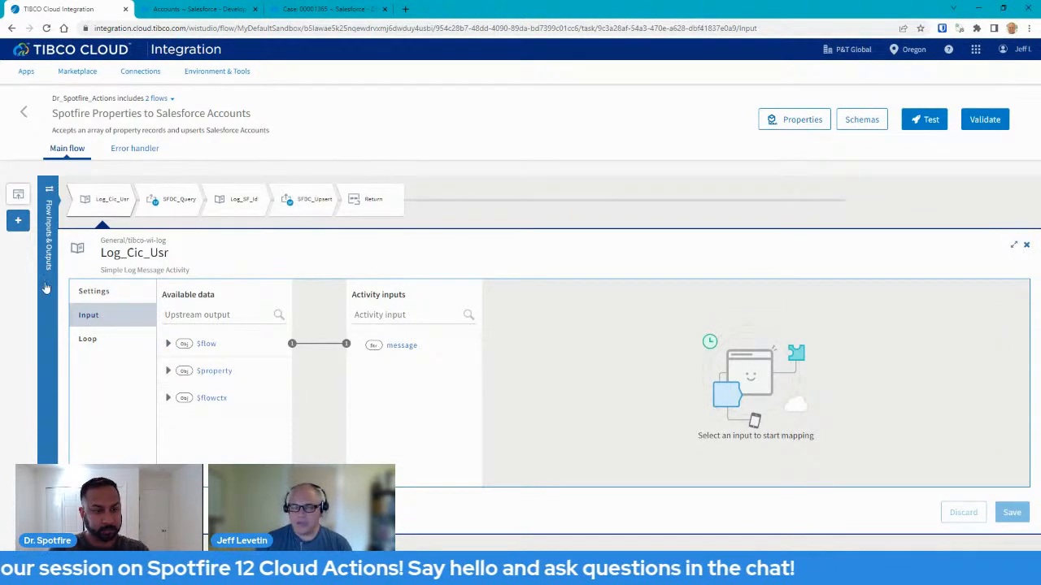
{"action": "left_click", "coordinate": [168, 344]}
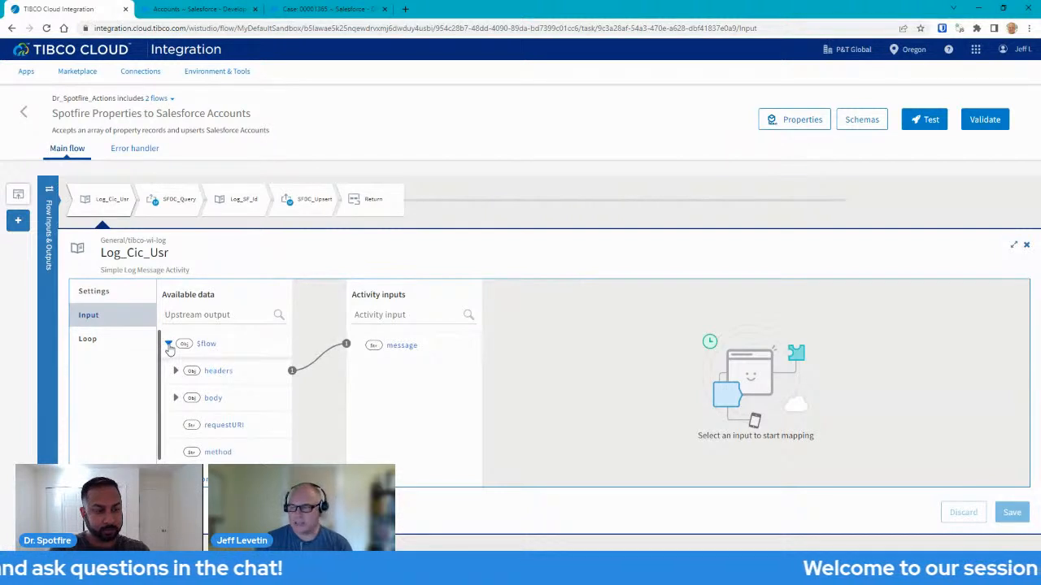
{"action": "left_click", "coordinate": [176, 371]}
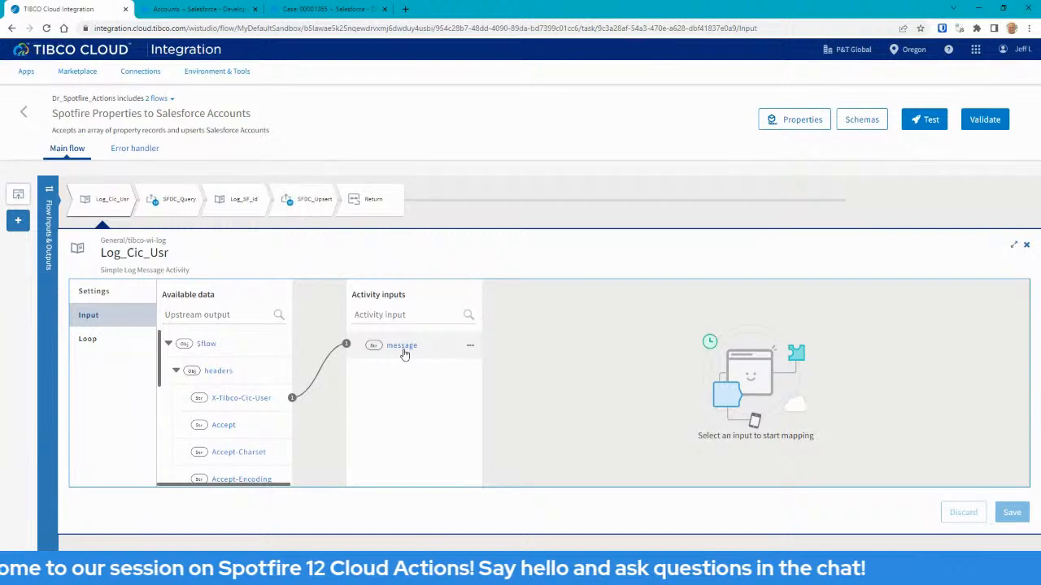
{"action": "left_click", "coordinate": [176, 371]}
{"action": "left_click", "coordinate": [175, 398]}
{"action": "scroll", "coordinate": [225, 423], "scroll_direction": "down", "scroll_amount": 2}
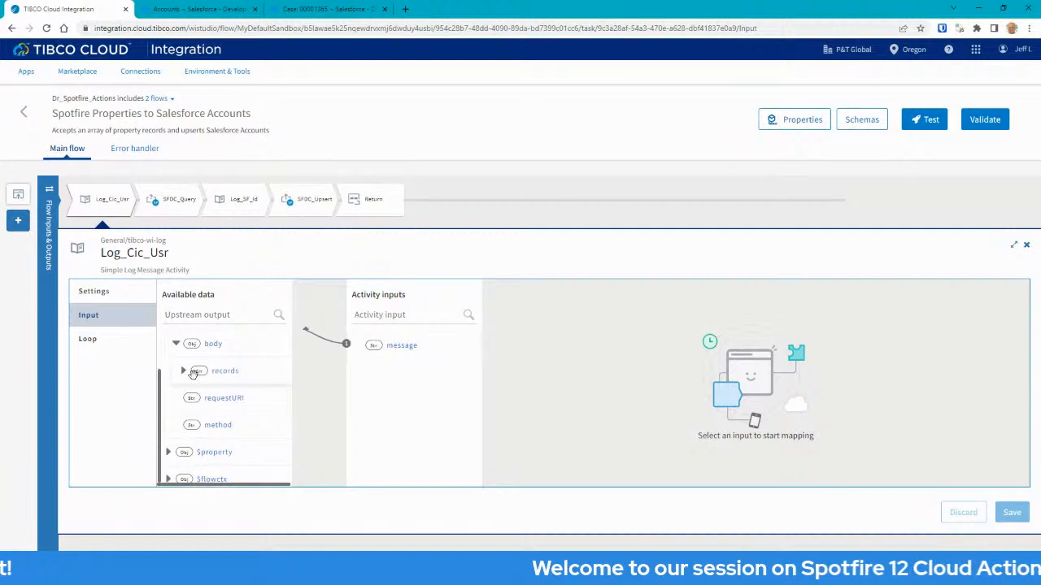
{"action": "left_click", "coordinate": [175, 346]}
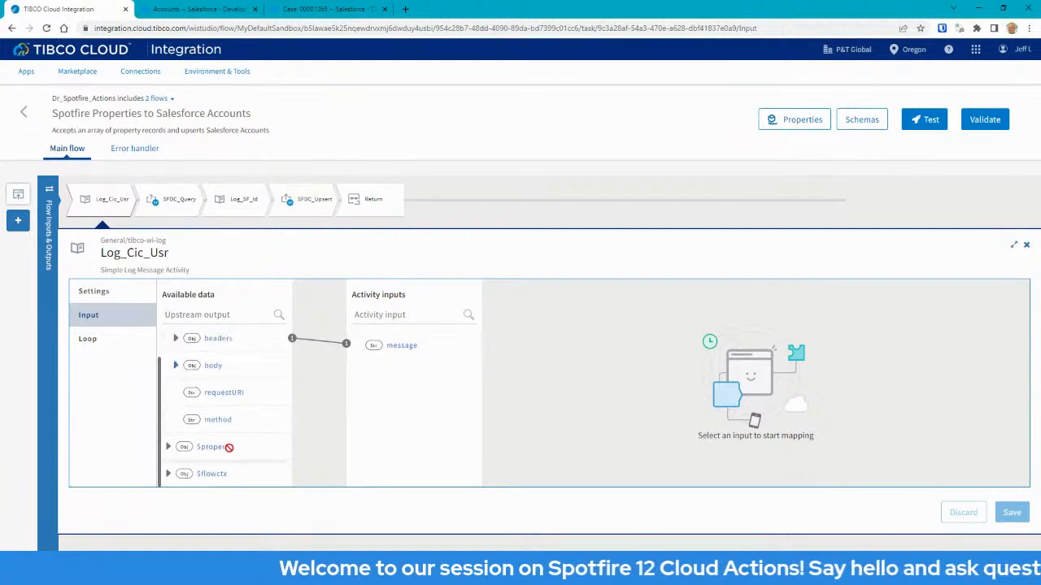
Check the $property and $flowctx contents, then show SFDC_Query's settings (Dr_Spotfire_SFDC, User).
{"action": "left_click", "coordinate": [167, 446]}
{"action": "left_click", "coordinate": [168, 426]}
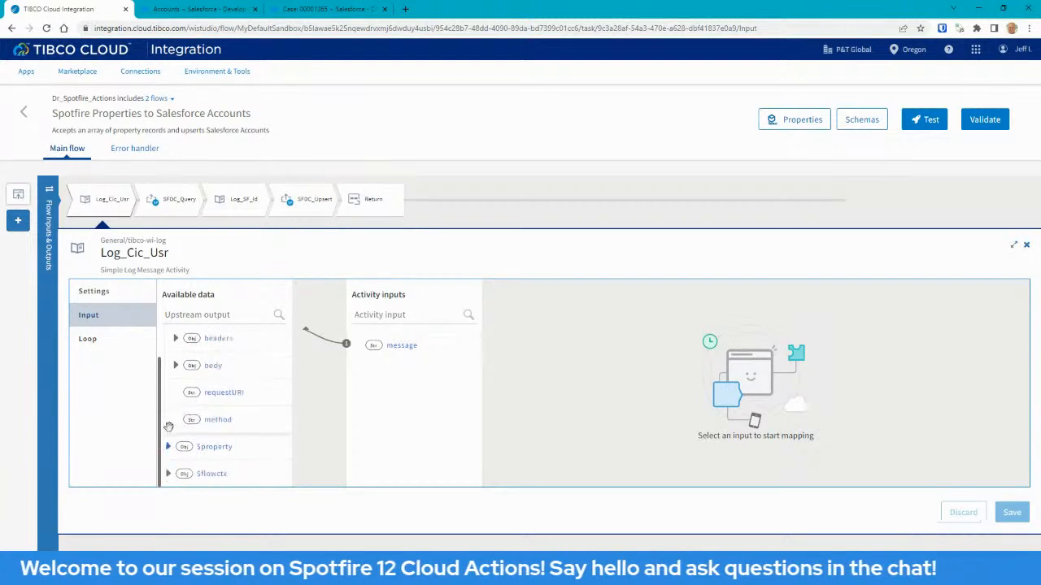
{"action": "left_click", "coordinate": [168, 476]}
{"action": "scroll", "coordinate": [236, 436], "scroll_direction": "down", "scroll_amount": 3}
{"action": "scroll", "coordinate": [237, 404], "scroll_direction": "up", "scroll_amount": 2}
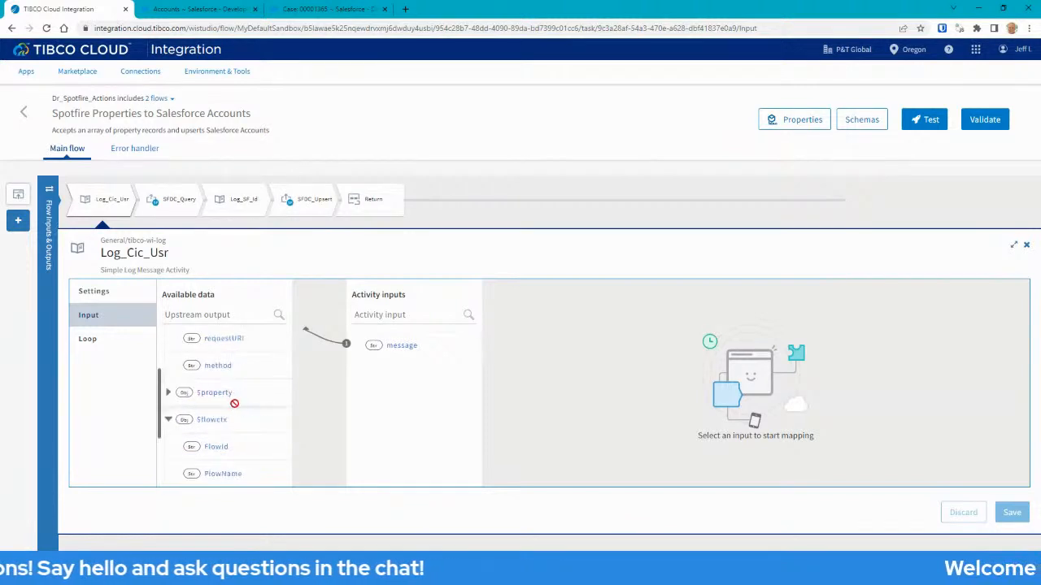
{"action": "left_click", "coordinate": [168, 420]}
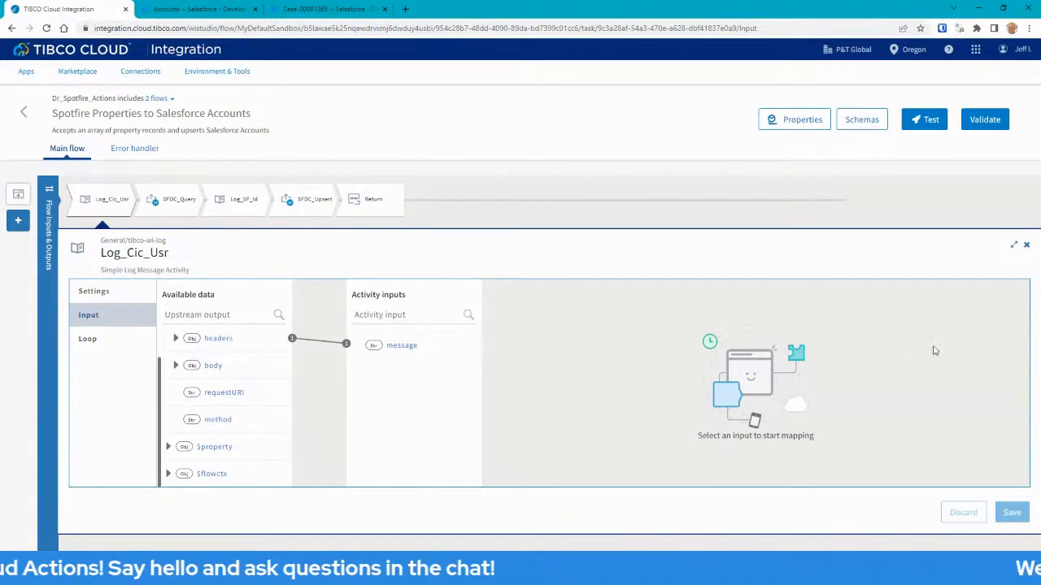
{"action": "left_click", "coordinate": [1026, 246]}
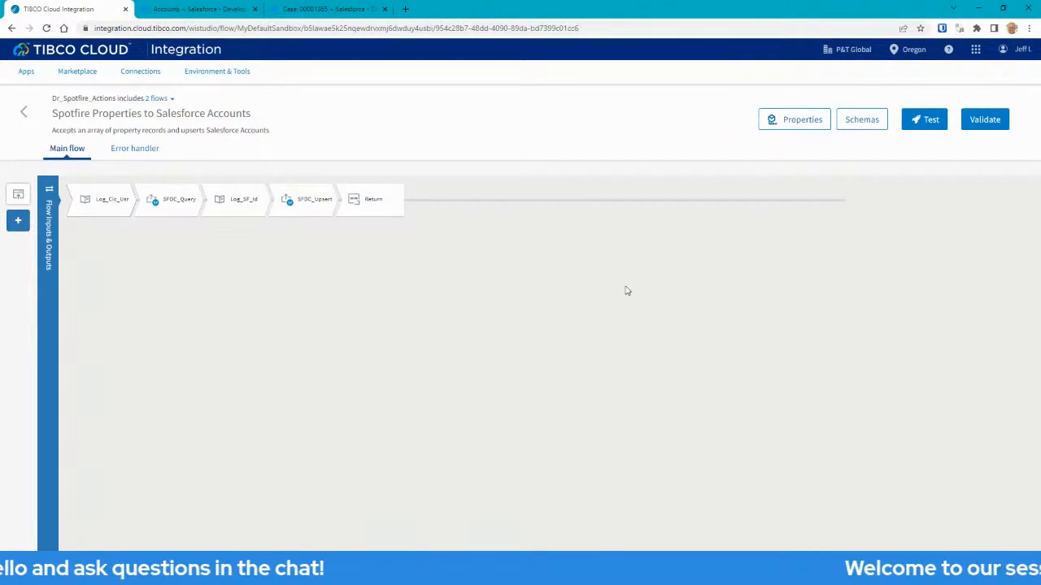
{"action": "left_click", "coordinate": [171, 199]}
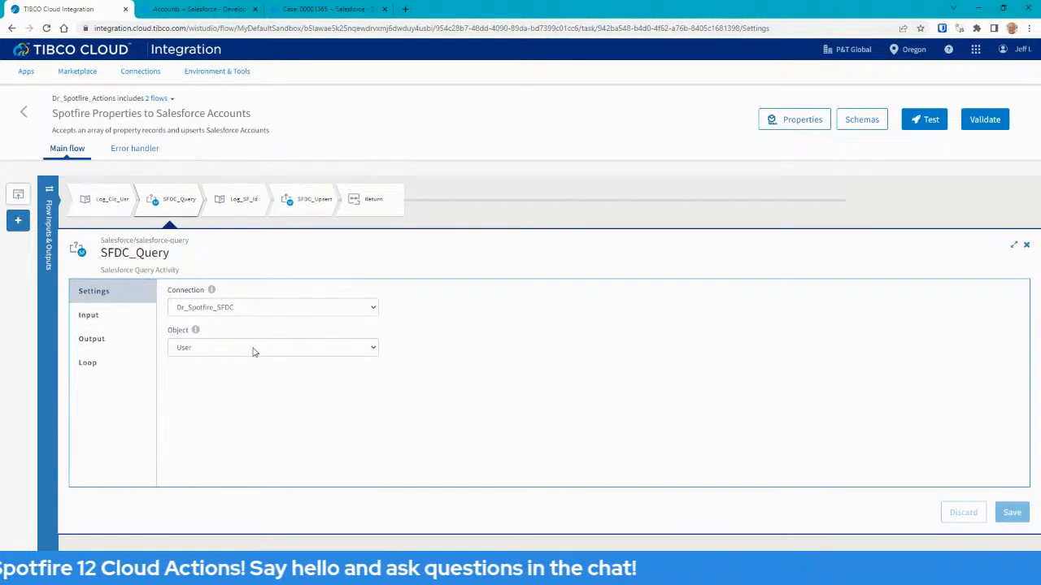
Review SFDC_Query's query input expression, highlighting the user-header part and then the whole query.
{"action": "left_click", "coordinate": [88, 316]}
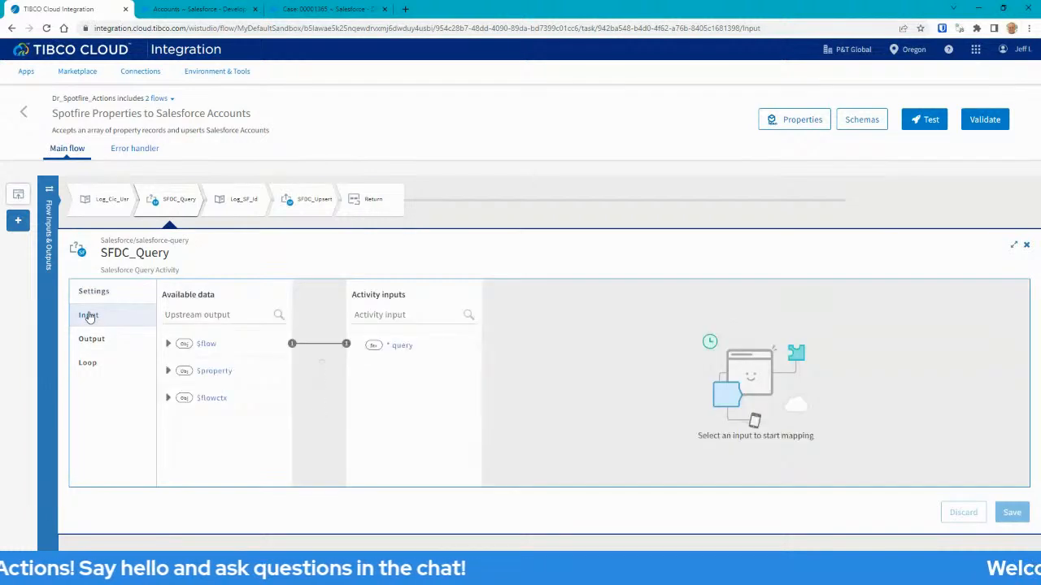
{"action": "left_click", "coordinate": [409, 348]}
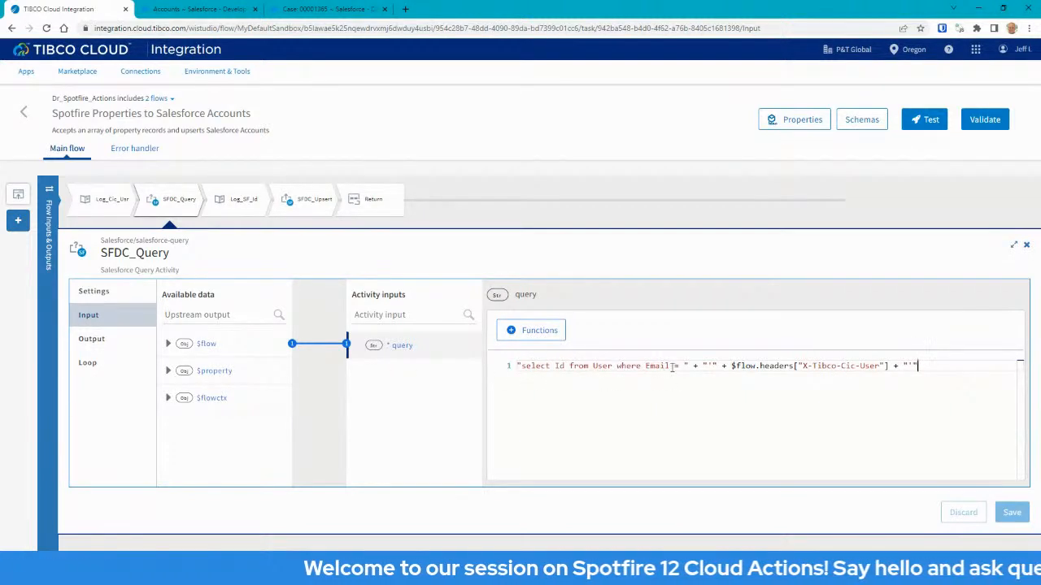
{"action": "left_click_drag", "start_coordinate": [925, 366], "coordinate": [720, 366]}
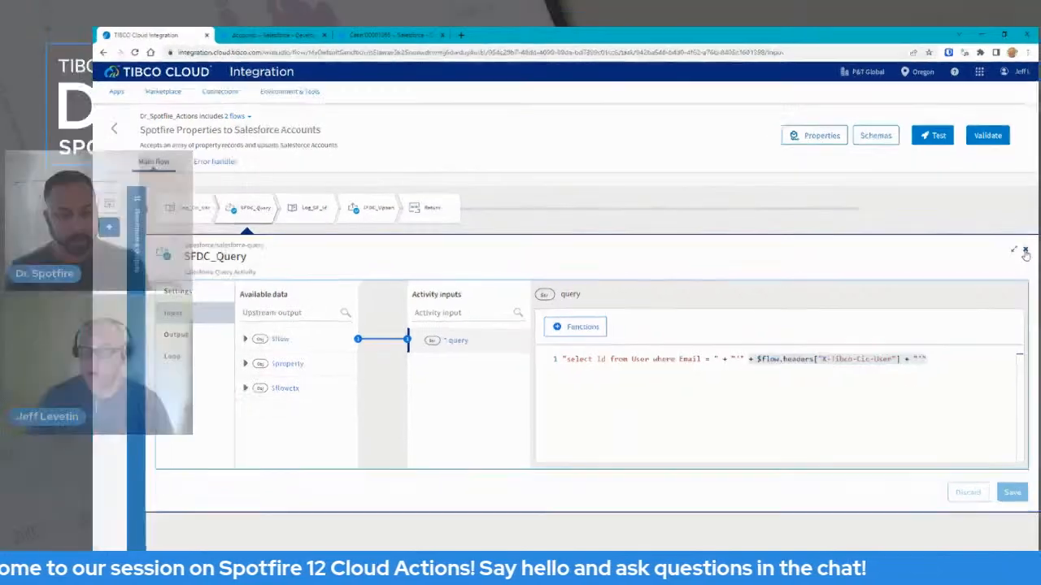
{"action": "left_click", "coordinate": [1026, 244]}
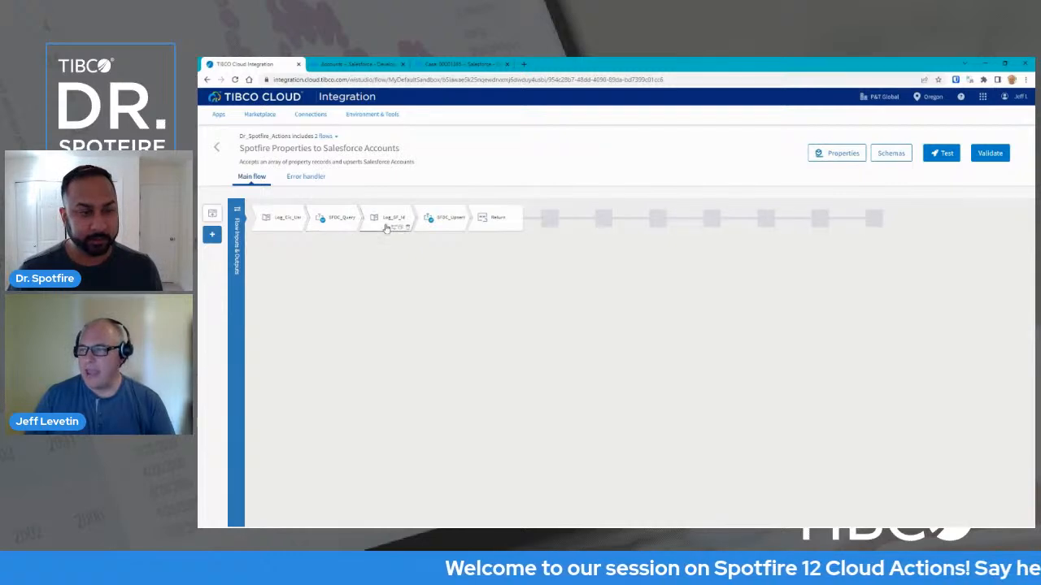
{"action": "left_click", "coordinate": [333, 230]}
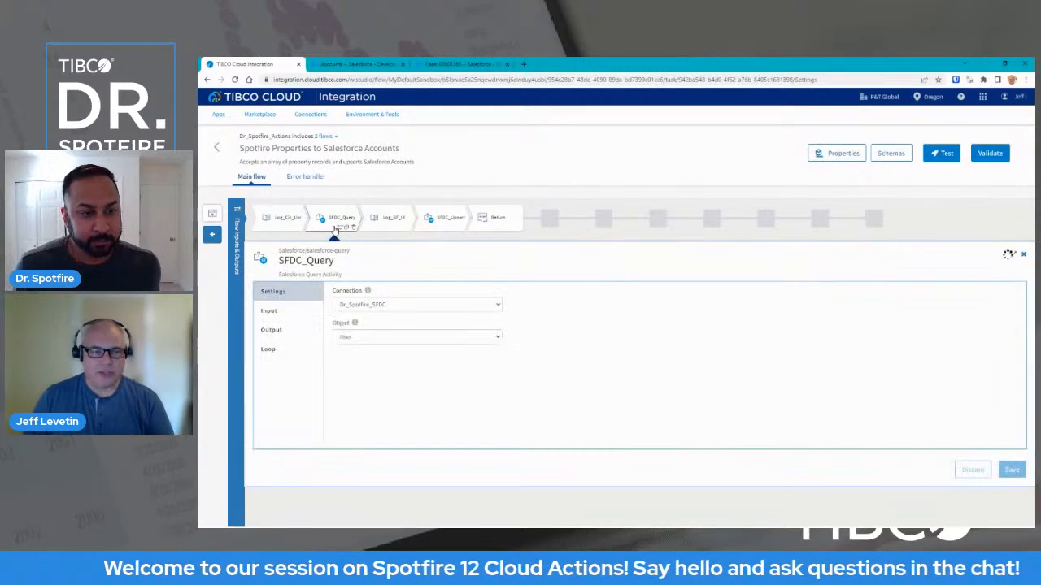
{"action": "left_click", "coordinate": [280, 312]}
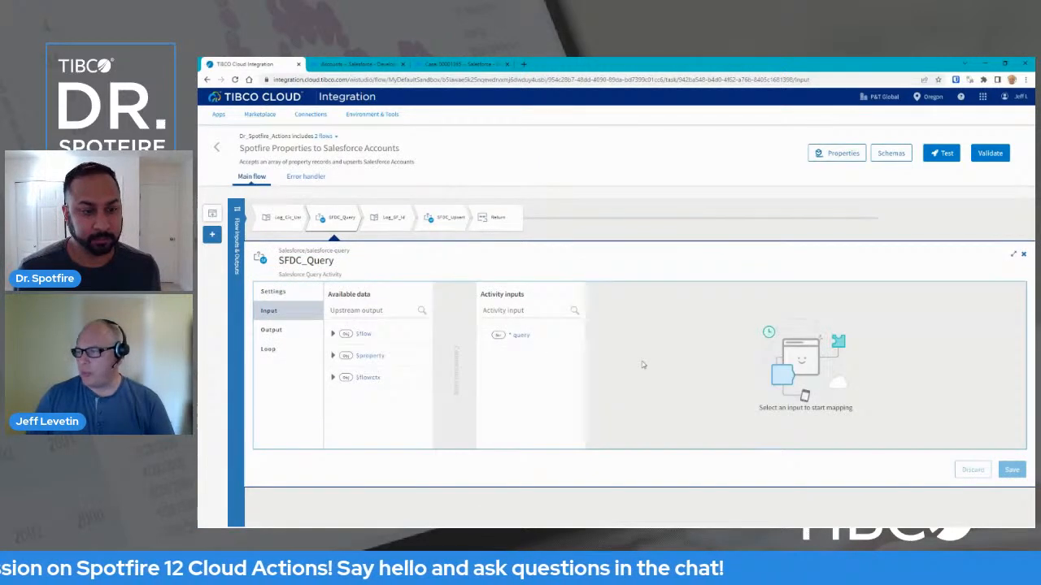
{"action": "left_click", "coordinate": [515, 335]}
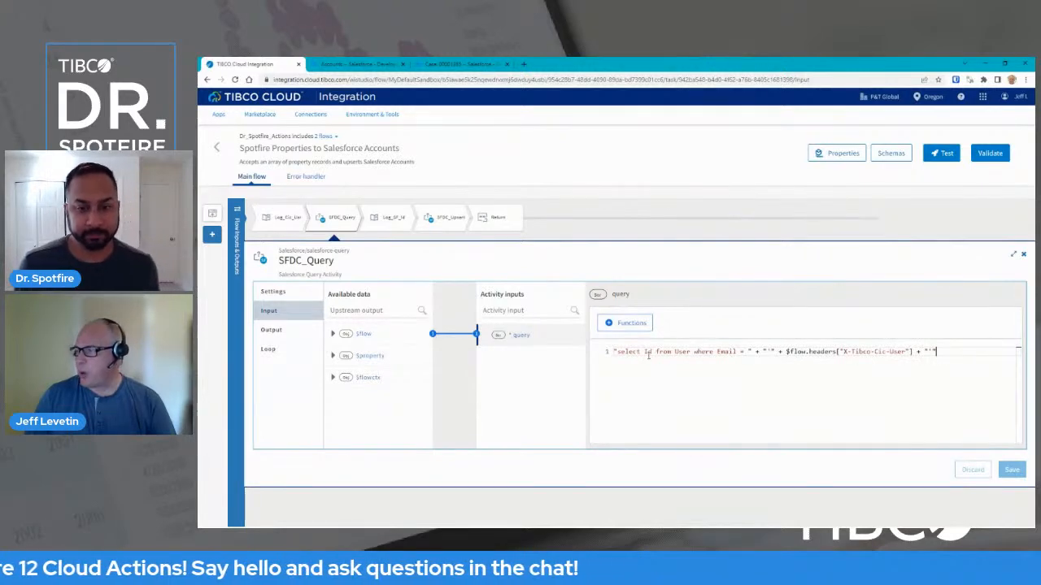
{"action": "left_click_drag", "start_coordinate": [938, 356], "coordinate": [617, 353]}
{"action": "left_click", "coordinate": [1023, 254]}
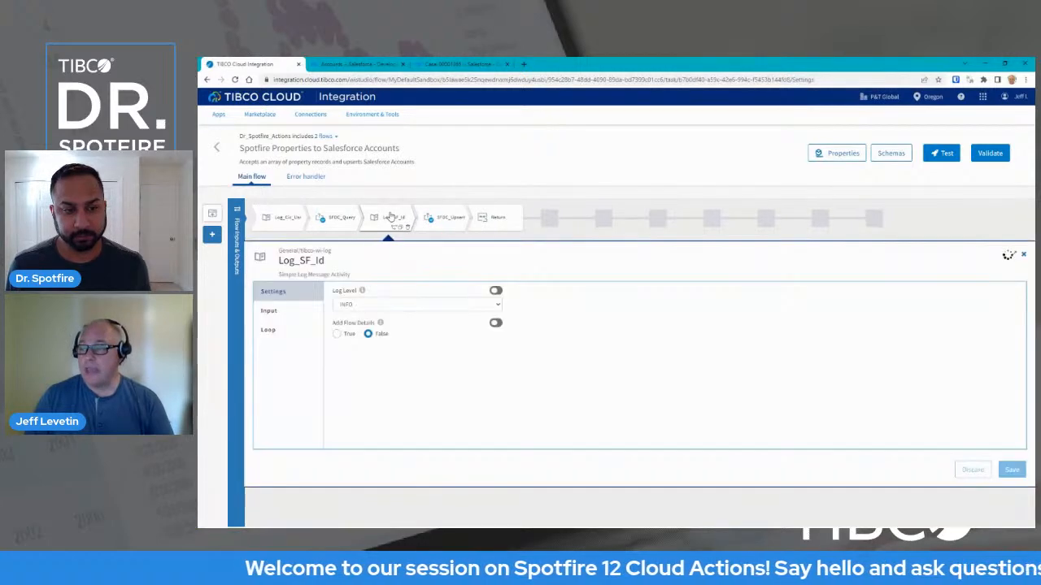
Check Log_SF_Id's message input expression, then close its details.
{"action": "left_click", "coordinate": [268, 311]}
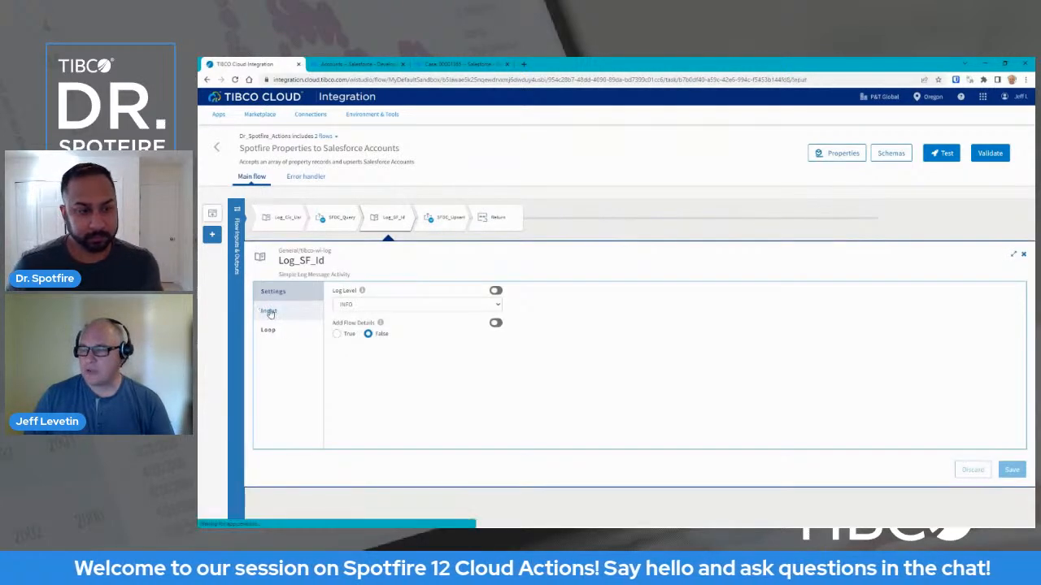
{"action": "left_click_drag", "start_coordinate": [434, 334], "coordinate": [517, 335]}
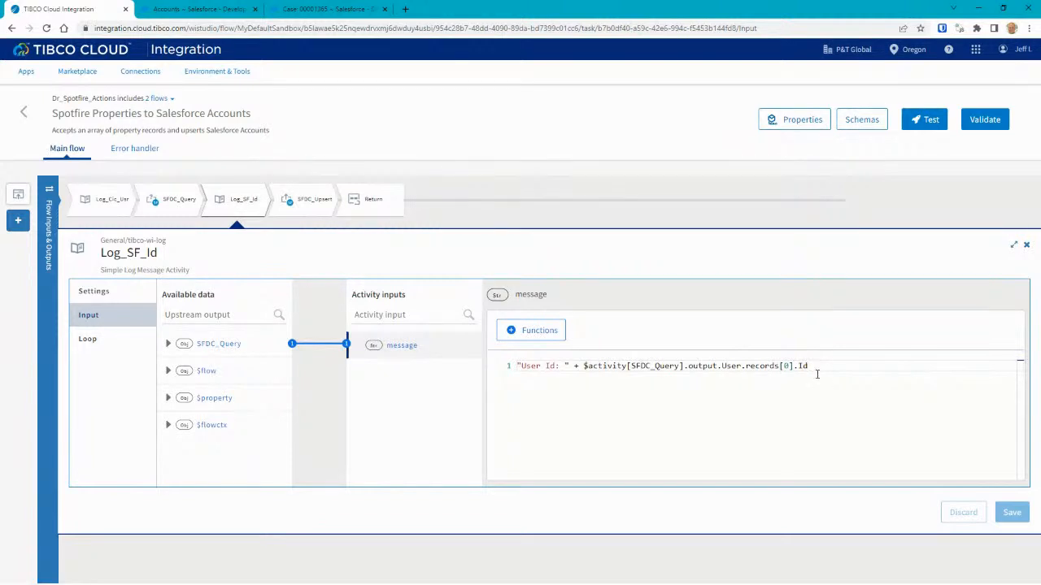
{"action": "left_click", "coordinate": [1026, 245]}
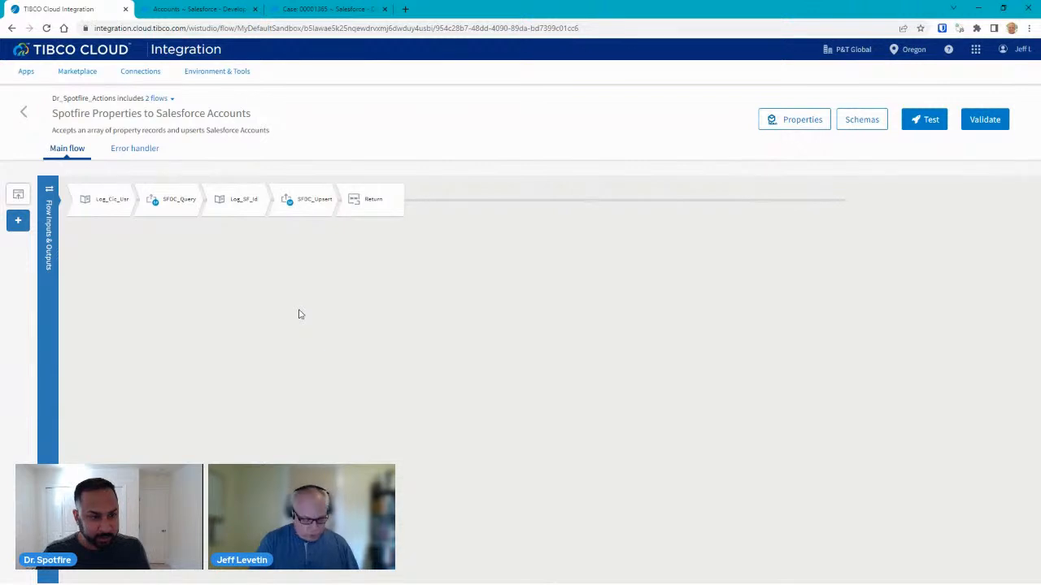
Zoom the page to 125% and show SFDC_Upsert's settings (Dr_Spotfire_SFDC, Account).
{"action": "key", "text": "ctrl+plus"}
{"action": "key", "text": "ctrl+plus"}
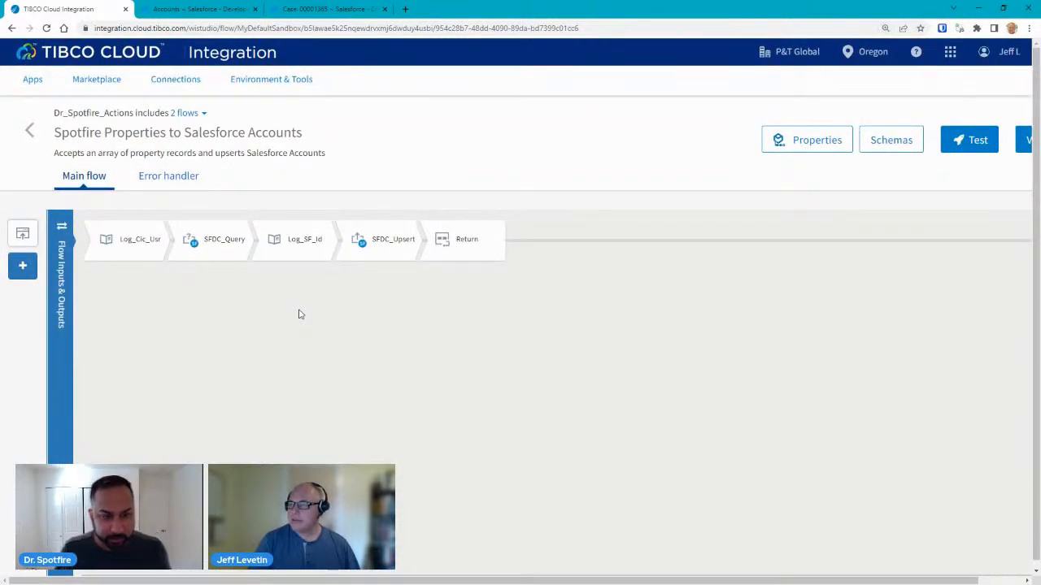
{"action": "left_click", "coordinate": [381, 235]}
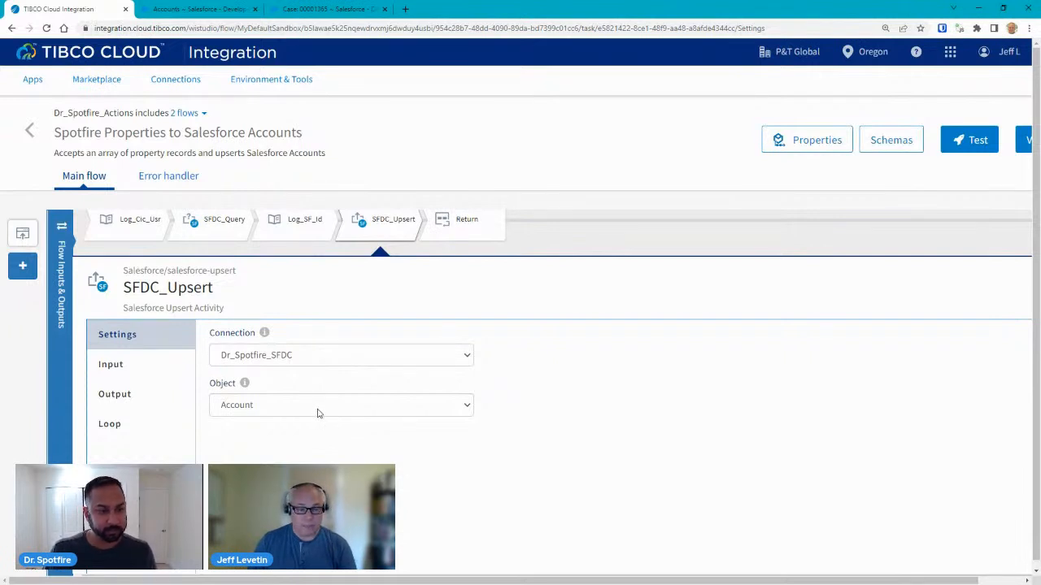
Expand SFDC_Upsert's input > Account > records and view External_Id__c mapped to $loop.id.
{"action": "left_click", "coordinate": [119, 366]}
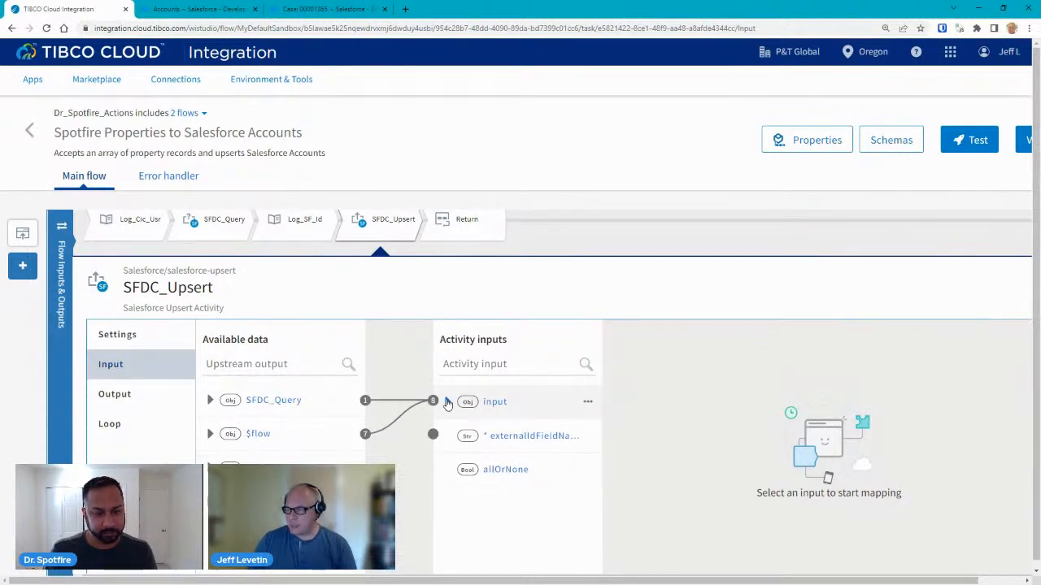
{"action": "scroll", "coordinate": [446, 403], "scroll_direction": "down", "scroll_amount": 1}
{"action": "scroll", "coordinate": [449, 364], "scroll_direction": "down", "scroll_amount": 1}
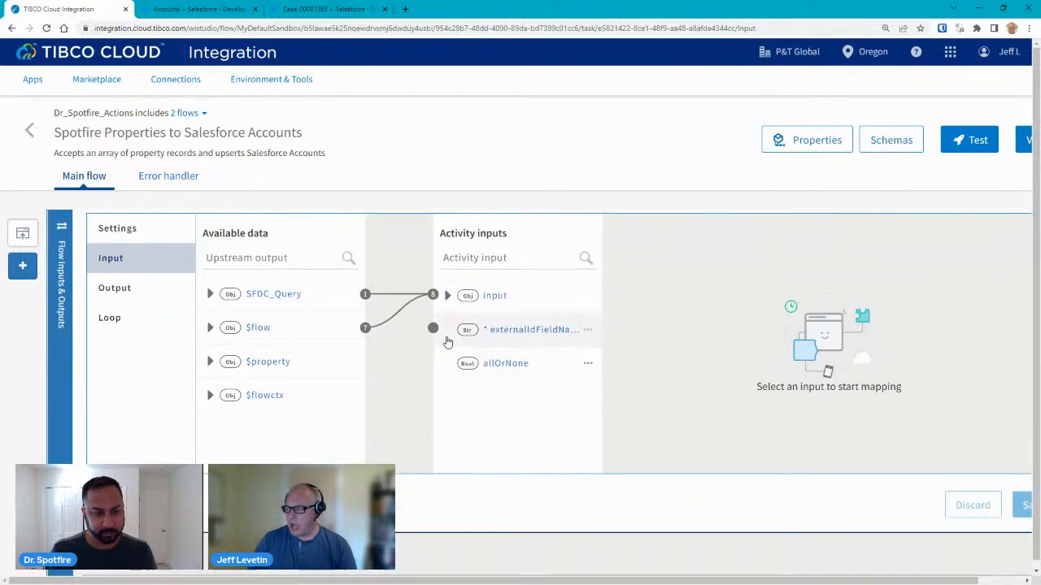
{"action": "left_click", "coordinate": [448, 296]}
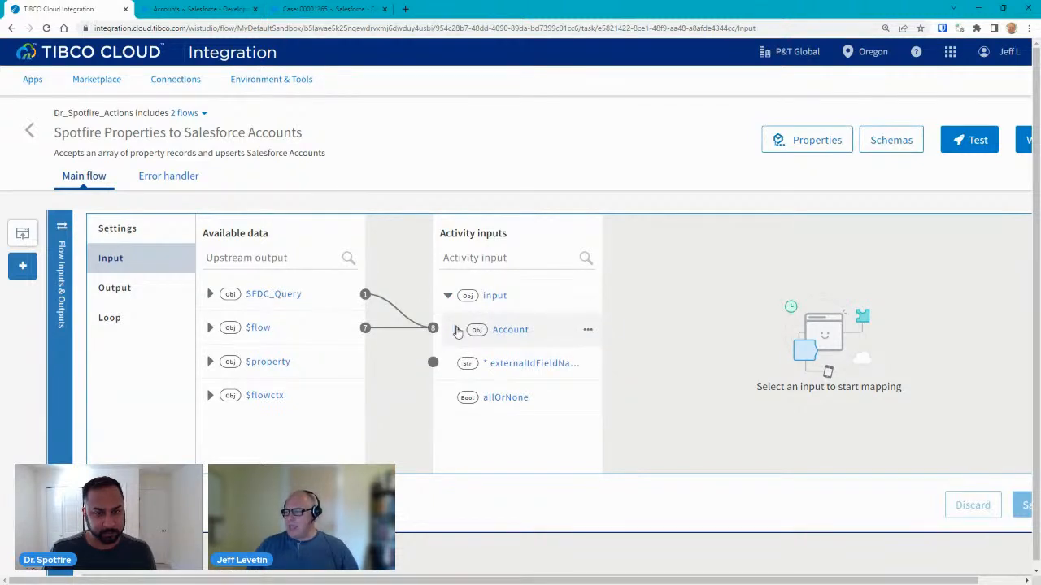
{"action": "left_click", "coordinate": [457, 330]}
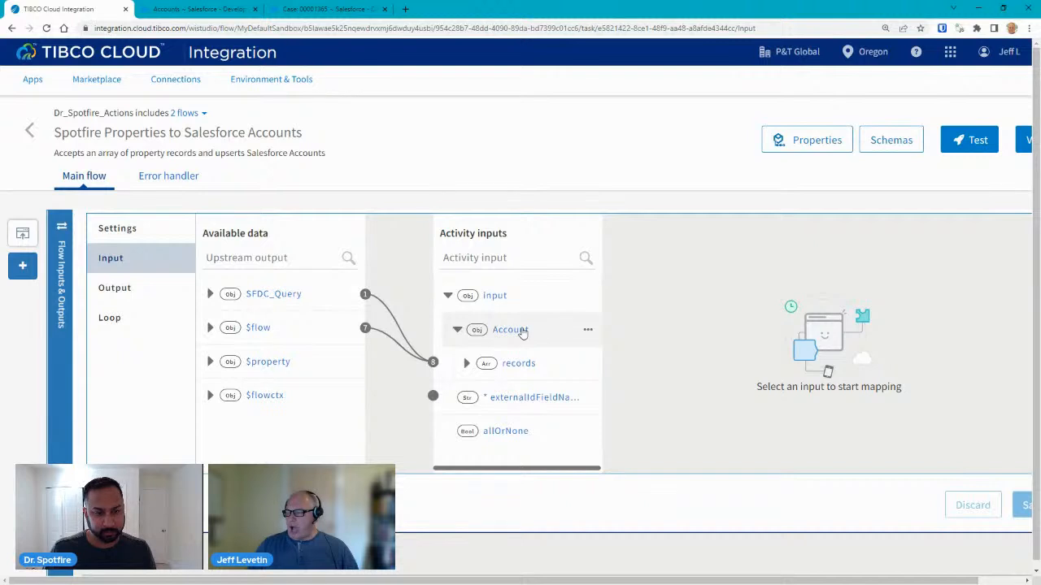
{"action": "left_click", "coordinate": [467, 365]}
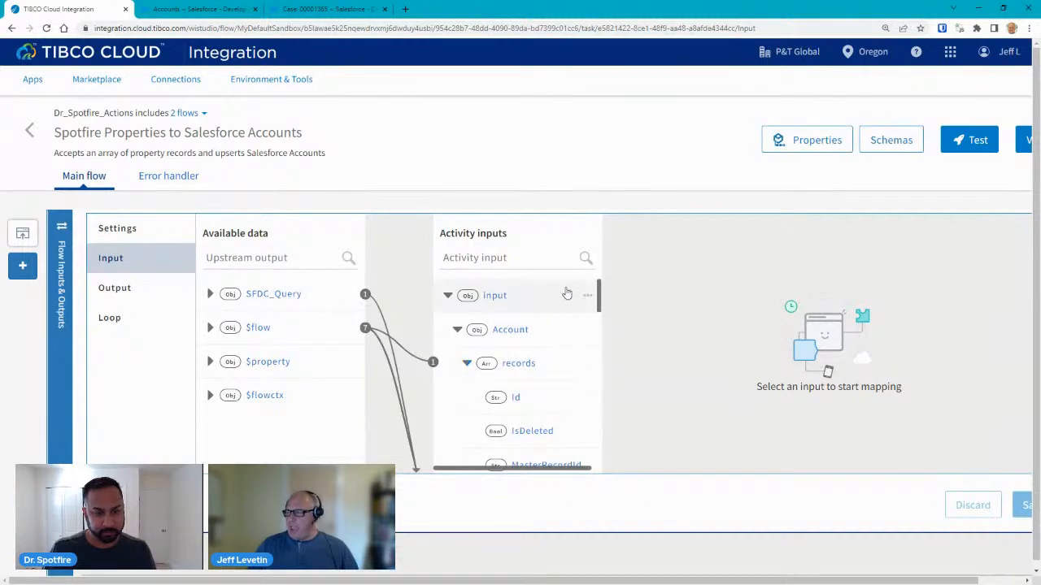
{"action": "left_click_drag", "start_coordinate": [598, 299], "coordinate": [584, 458]}
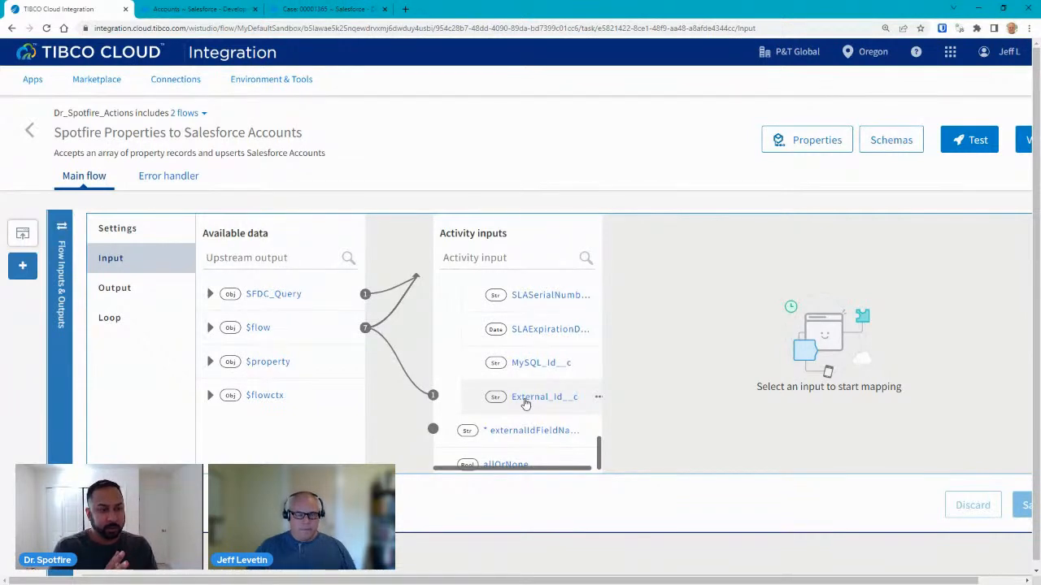
{"action": "left_click", "coordinate": [525, 403]}
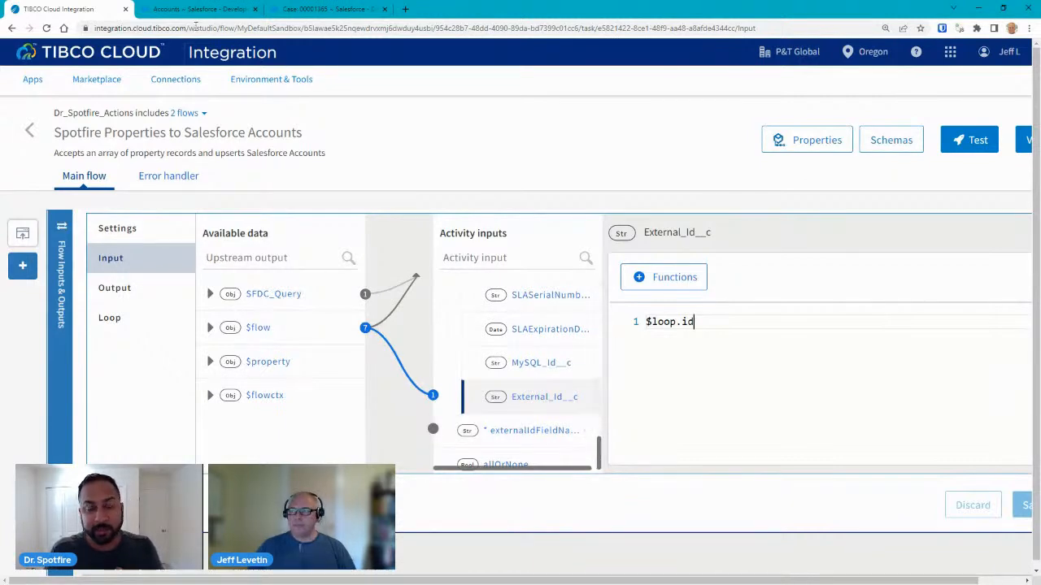
Open the first property account in Salesforce and select its External_Id value.
{"action": "left_click", "coordinate": [193, 8]}
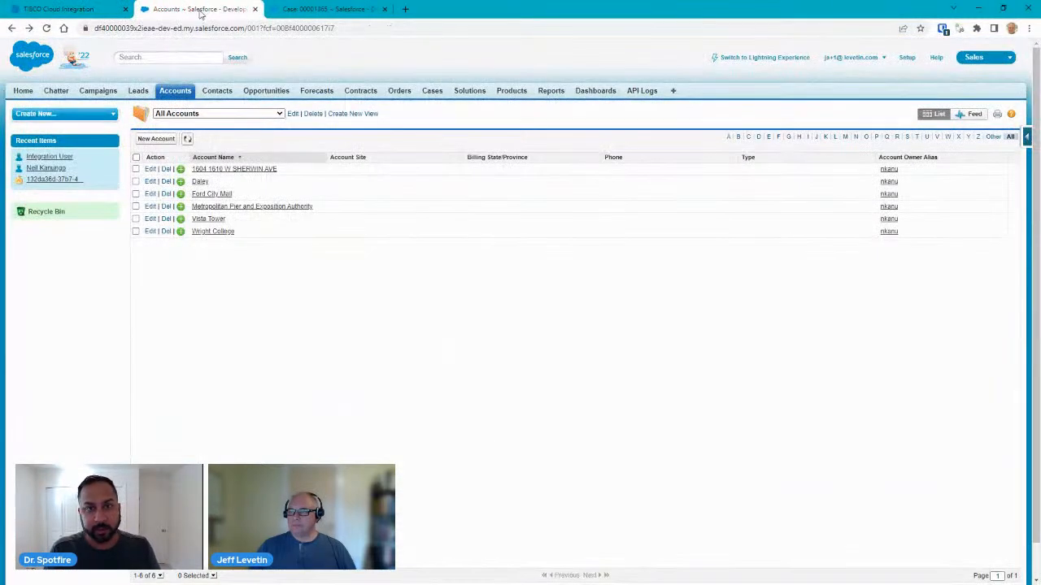
{"action": "left_click", "coordinate": [228, 170]}
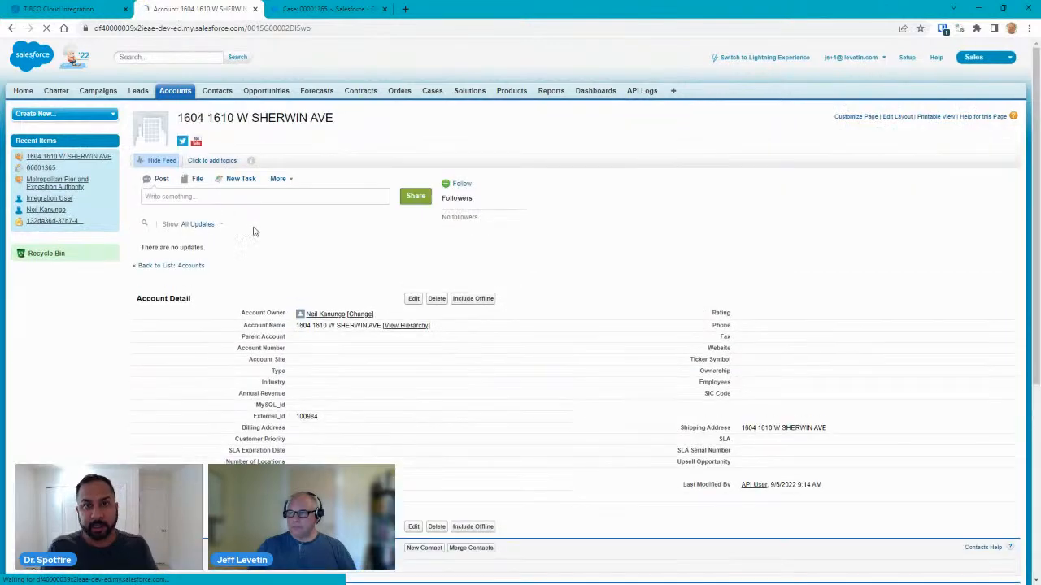
{"action": "scroll", "coordinate": [325, 301], "scroll_direction": "down", "scroll_amount": 2}
{"action": "double_click", "coordinate": [310, 306]}
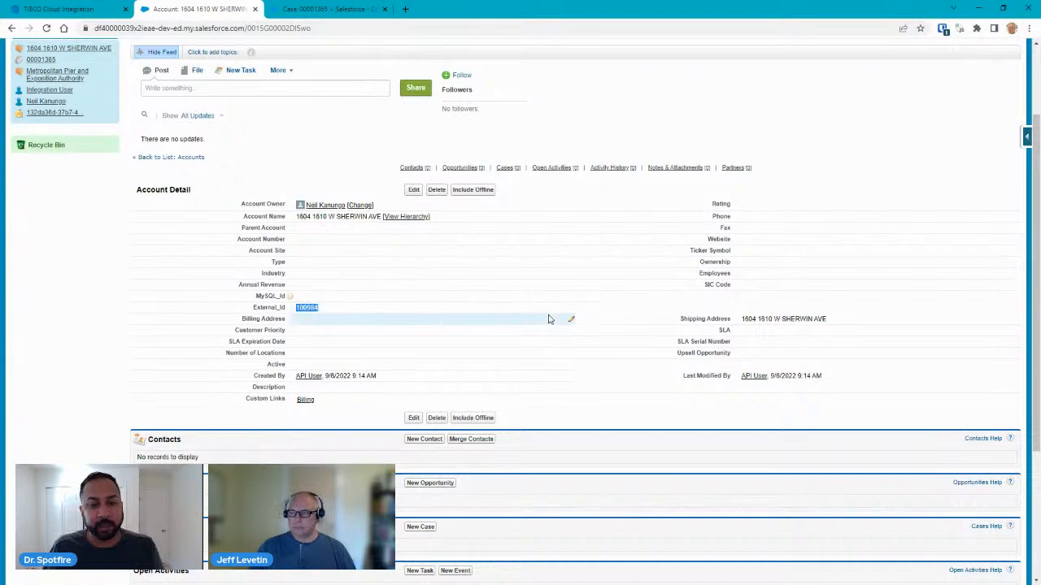
{"action": "scroll", "coordinate": [536, 297], "scroll_direction": "up", "scroll_amount": 2}
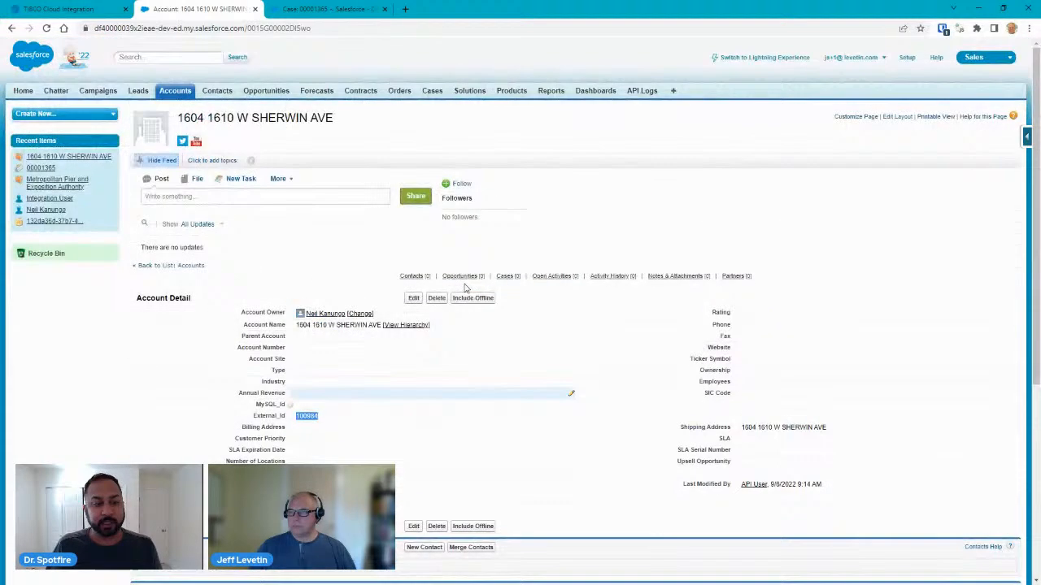
{"action": "left_click", "coordinate": [341, 8]}
Open the Account fields list under Salesforce Setup > Customize > Accounts.
{"action": "left_click", "coordinate": [907, 58]}
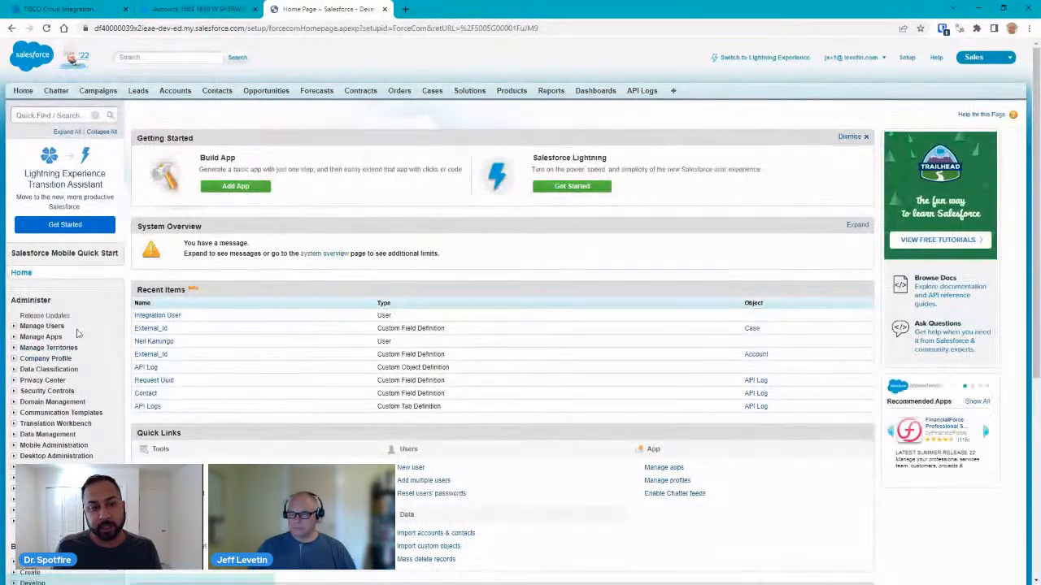
{"action": "scroll", "coordinate": [112, 331], "scroll_direction": "down", "scroll_amount": 4}
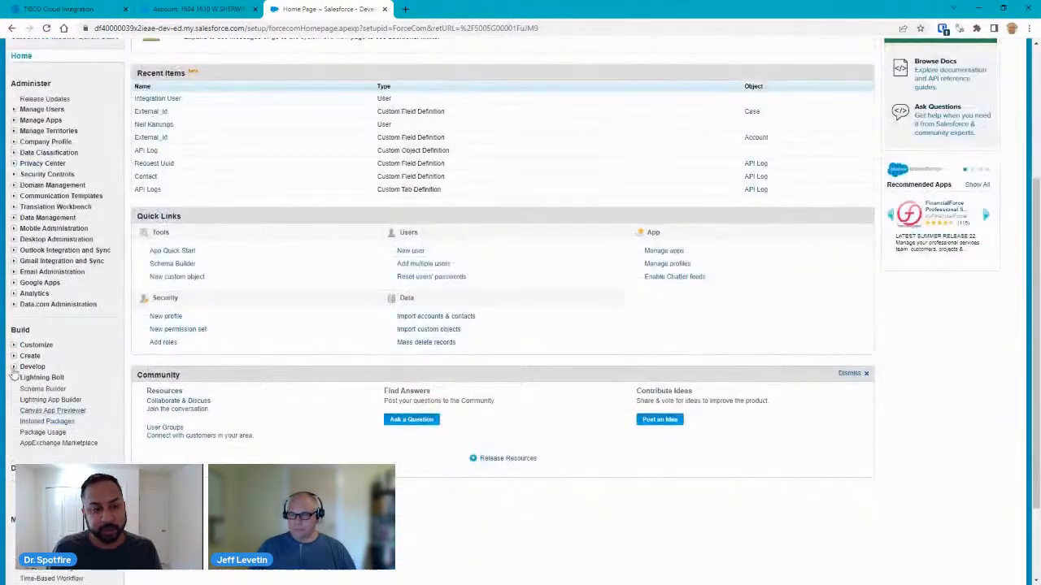
{"action": "left_click", "coordinate": [13, 345]}
{"action": "left_click", "coordinate": [50, 412]}
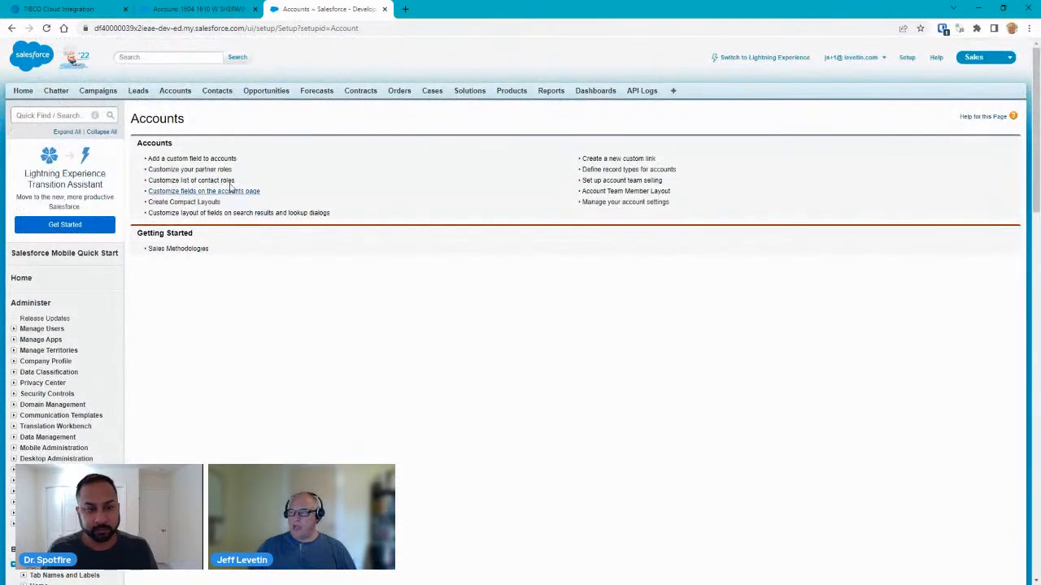
{"action": "left_click", "coordinate": [222, 160]}
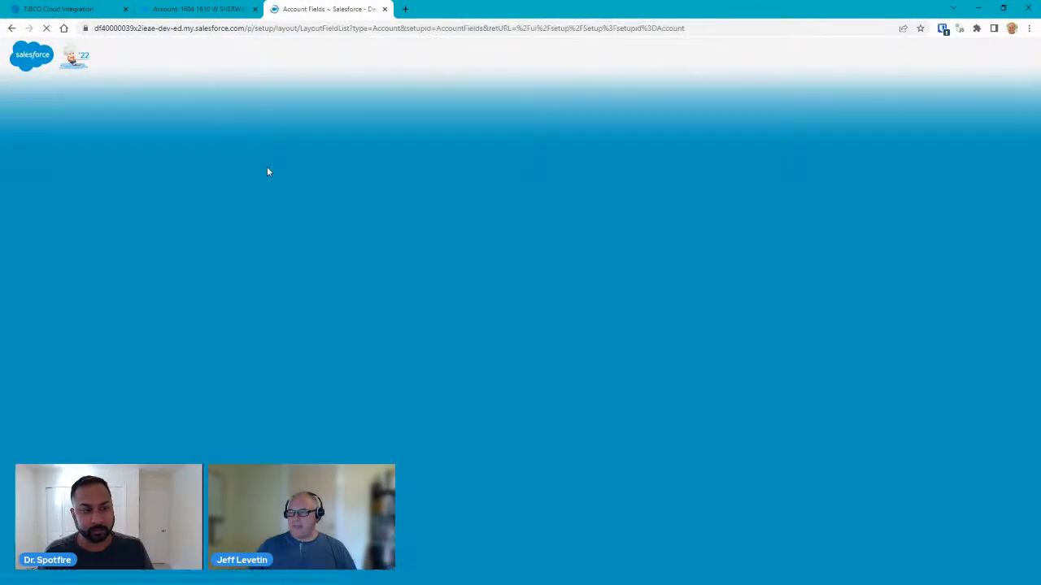
{"action": "scroll", "coordinate": [322, 266], "scroll_direction": "down", "scroll_amount": 2}
{"action": "scroll", "coordinate": [322, 266], "scroll_direction": "down", "scroll_amount": 4}
{"action": "scroll", "coordinate": [342, 291], "scroll_direction": "up", "scroll_amount": 1}
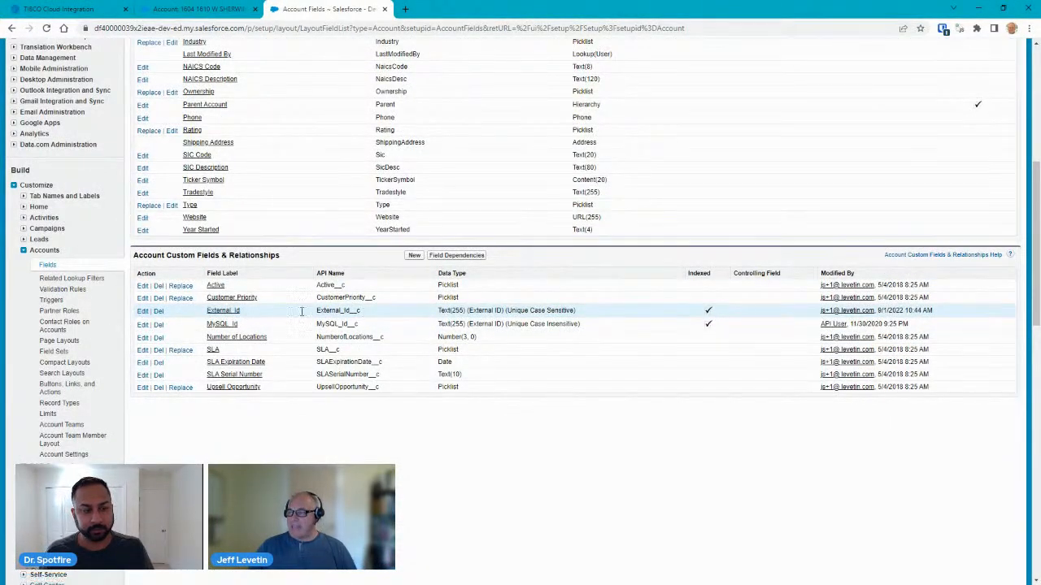
Confirm the External_Id field is a unique, case-sensitive External ID, then return to TIBCO.
{"action": "left_click", "coordinate": [142, 313]}
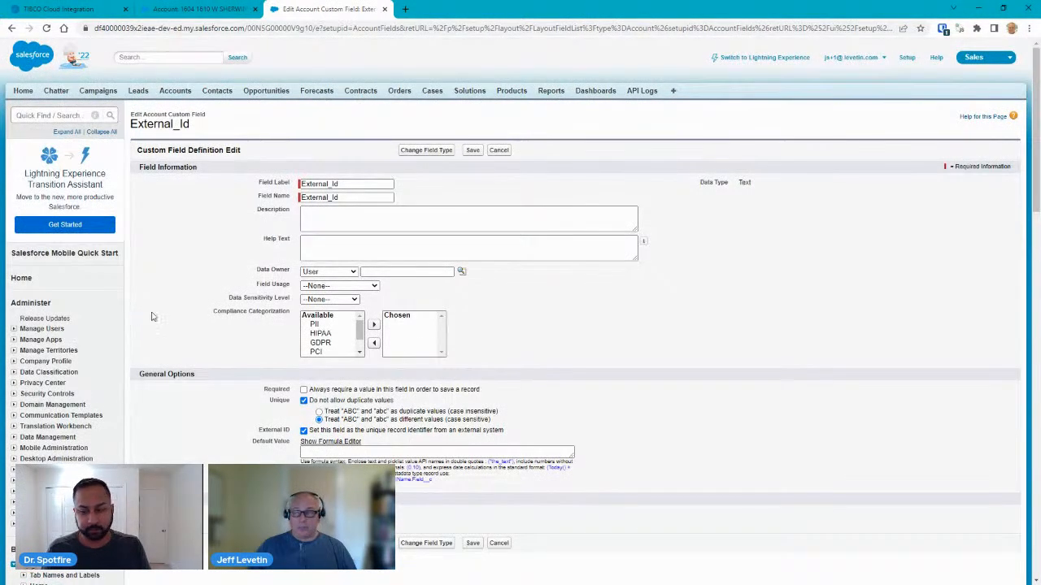
{"action": "scroll", "coordinate": [557, 307], "scroll_direction": "down", "scroll_amount": 2}
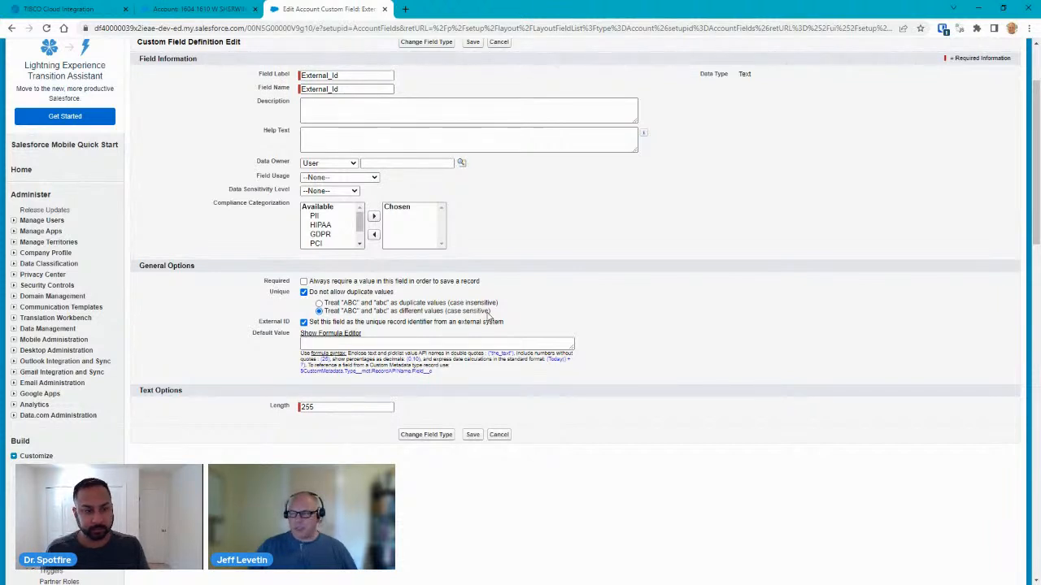
{"action": "scroll", "coordinate": [488, 315], "scroll_direction": "up", "scroll_amount": 1}
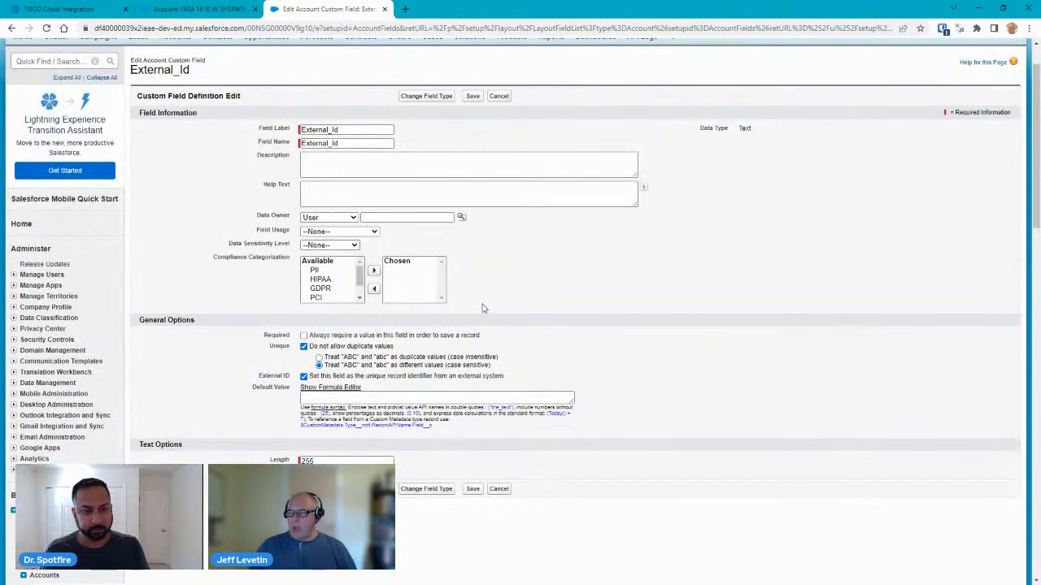
{"action": "left_click", "coordinate": [303, 376]}
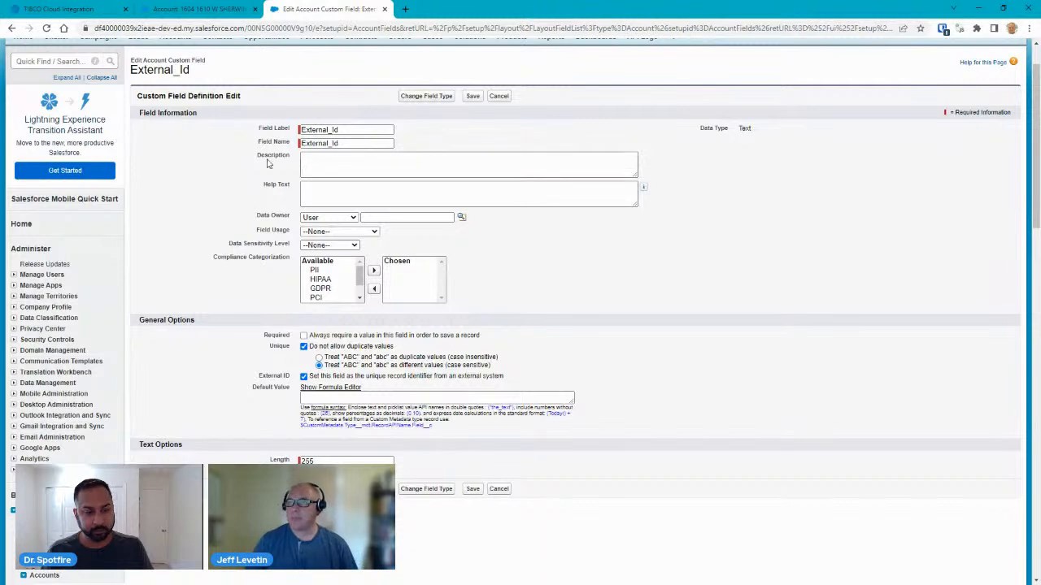
{"action": "left_click", "coordinate": [88, 8]}
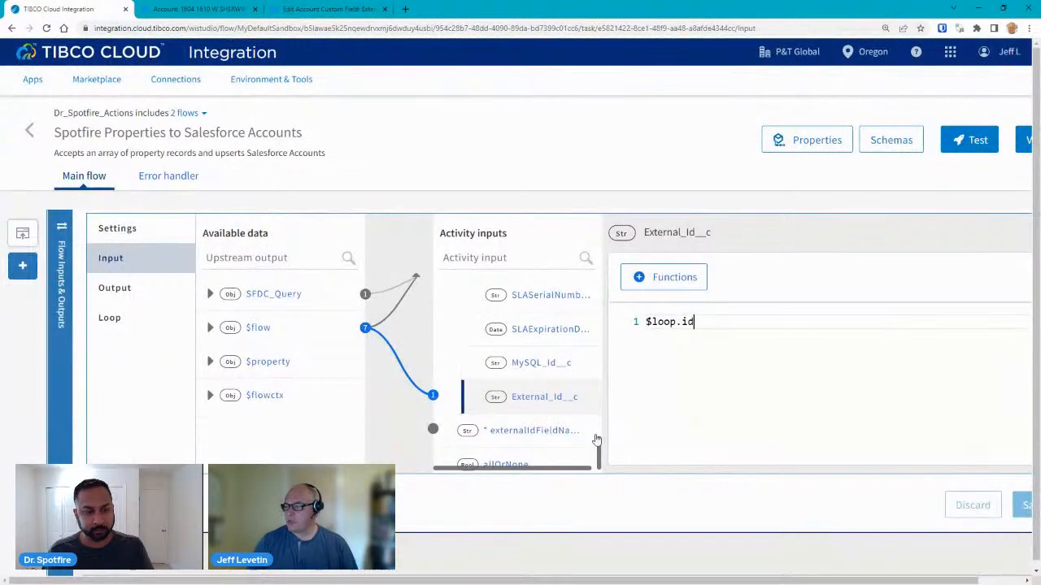
Check SFDC_Upsert's loop settings and show the Account records mapping expression.
{"action": "left_click_drag", "start_coordinate": [597, 457], "coordinate": [598, 457]}
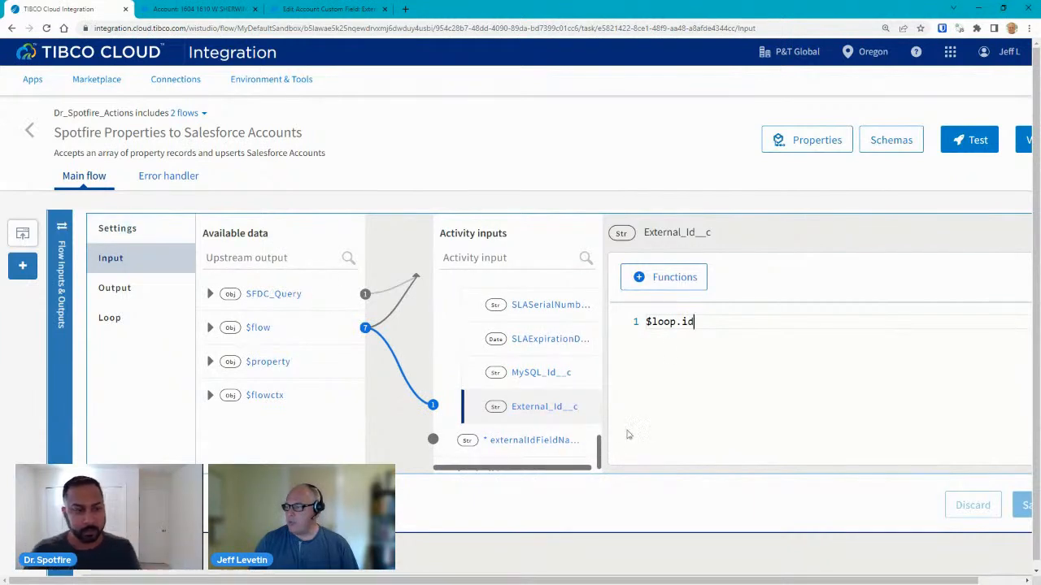
{"action": "left_click", "coordinate": [114, 319]}
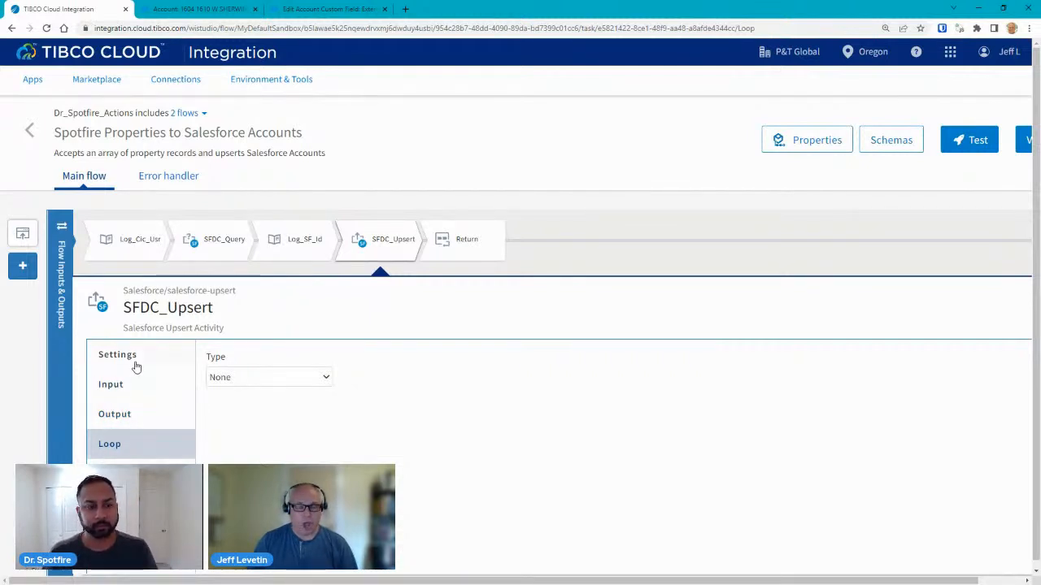
{"action": "left_click", "coordinate": [124, 392]}
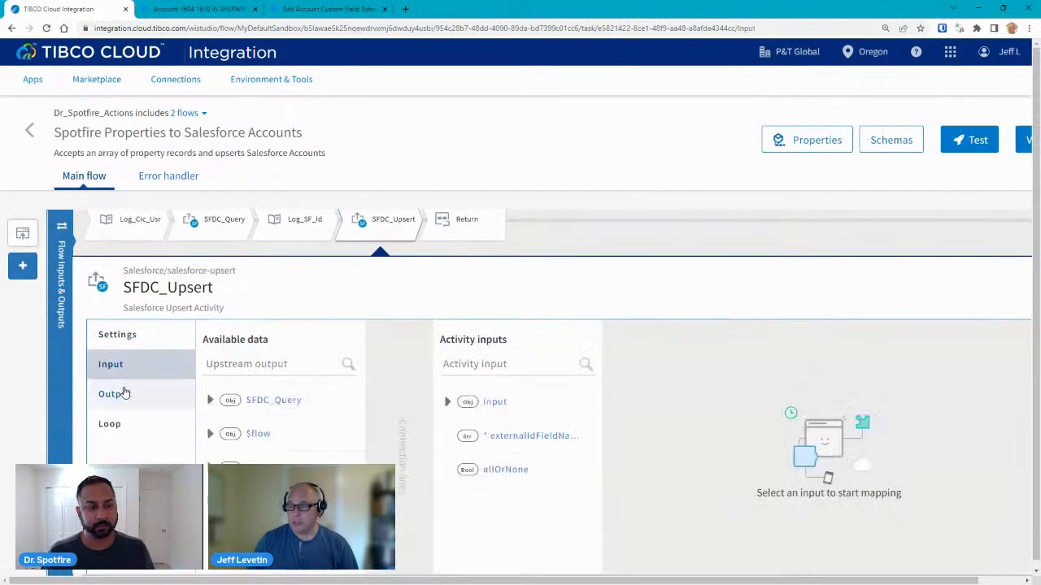
{"action": "left_click", "coordinate": [448, 401]}
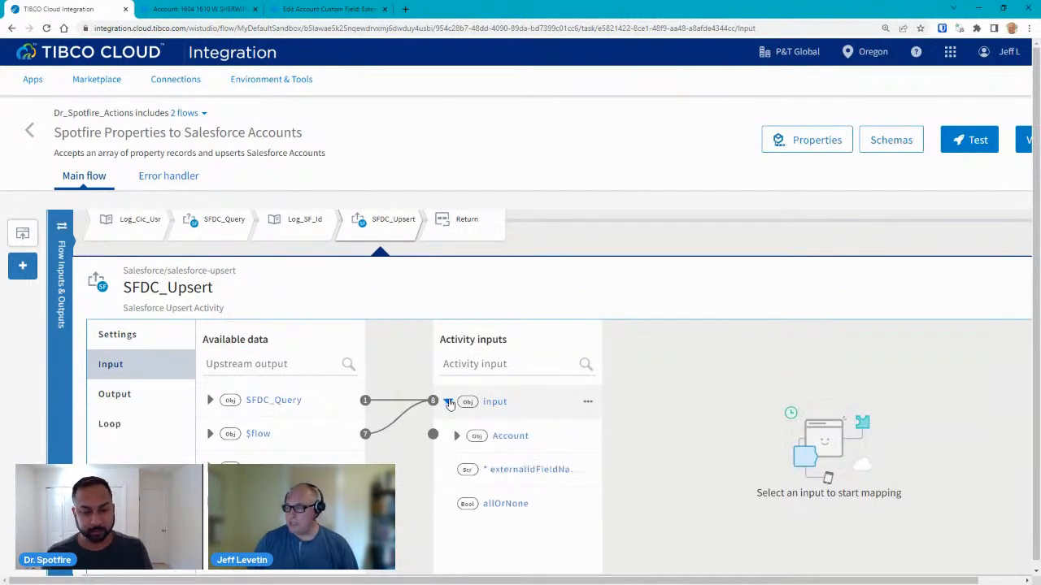
{"action": "left_click", "coordinate": [457, 437]}
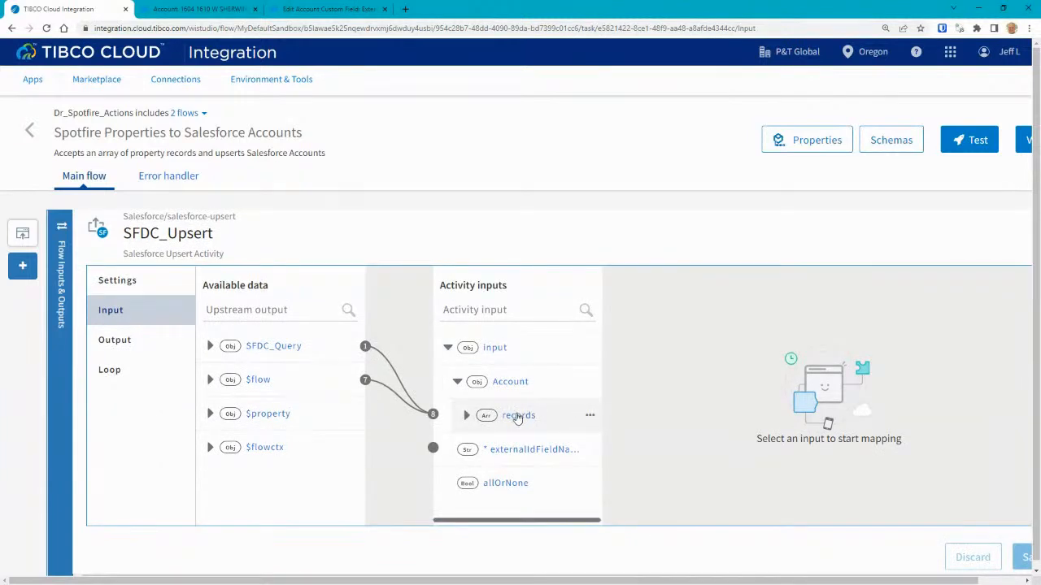
{"action": "left_click", "coordinate": [514, 418]}
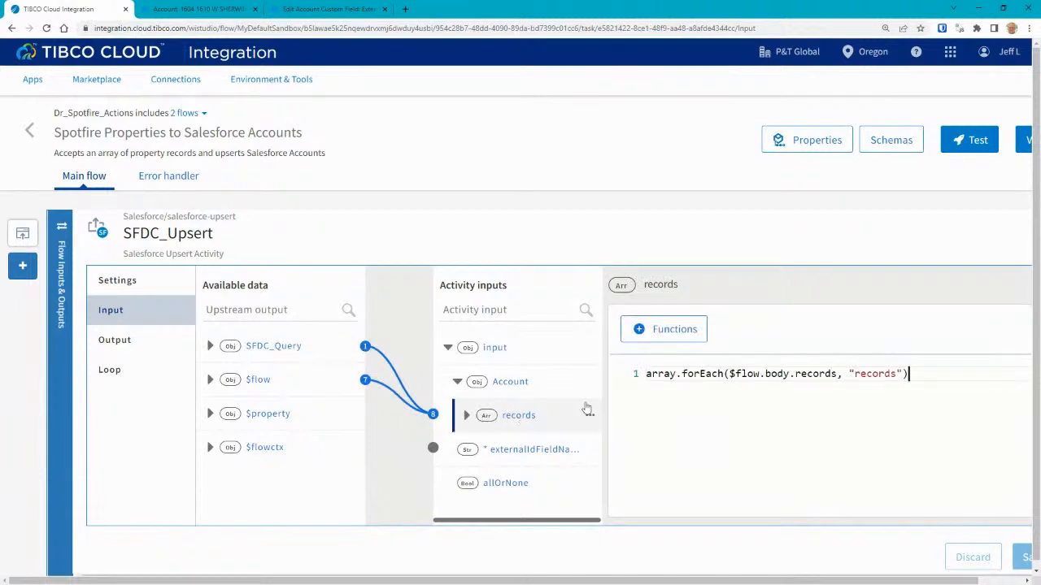
Replace the records expression by mapping $flow body > records, giving array.forEach($flow.body.records, "records").
{"action": "left_click", "coordinate": [210, 380]}
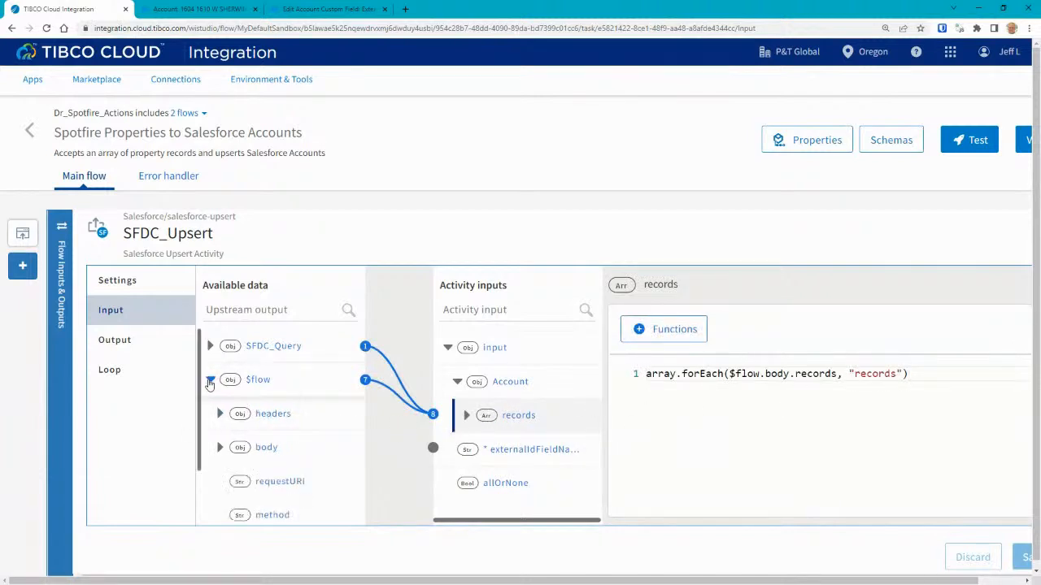
{"action": "scroll", "coordinate": [218, 451], "scroll_direction": "down", "scroll_amount": 2}
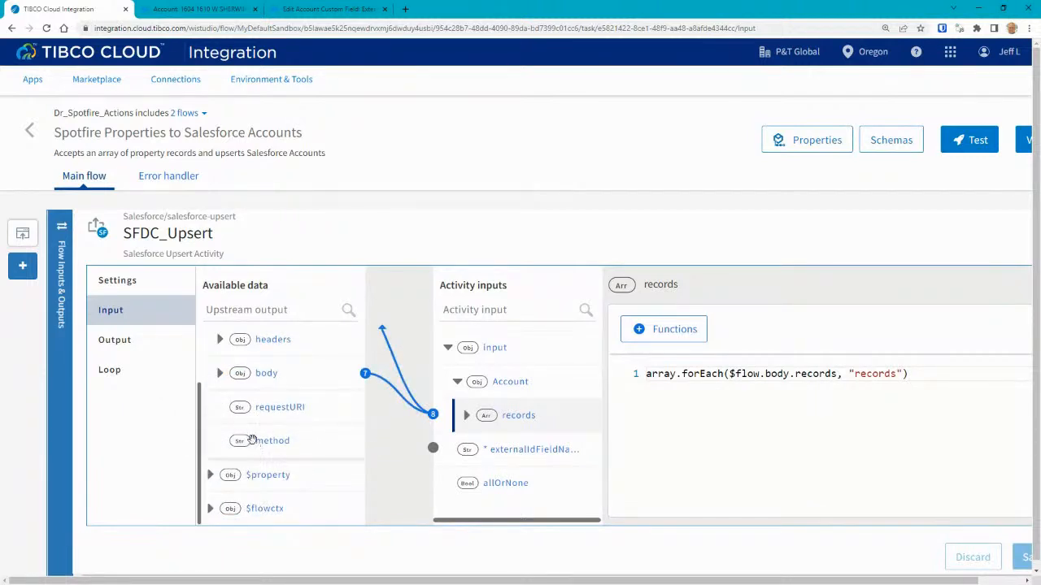
{"action": "left_click", "coordinate": [220, 374]}
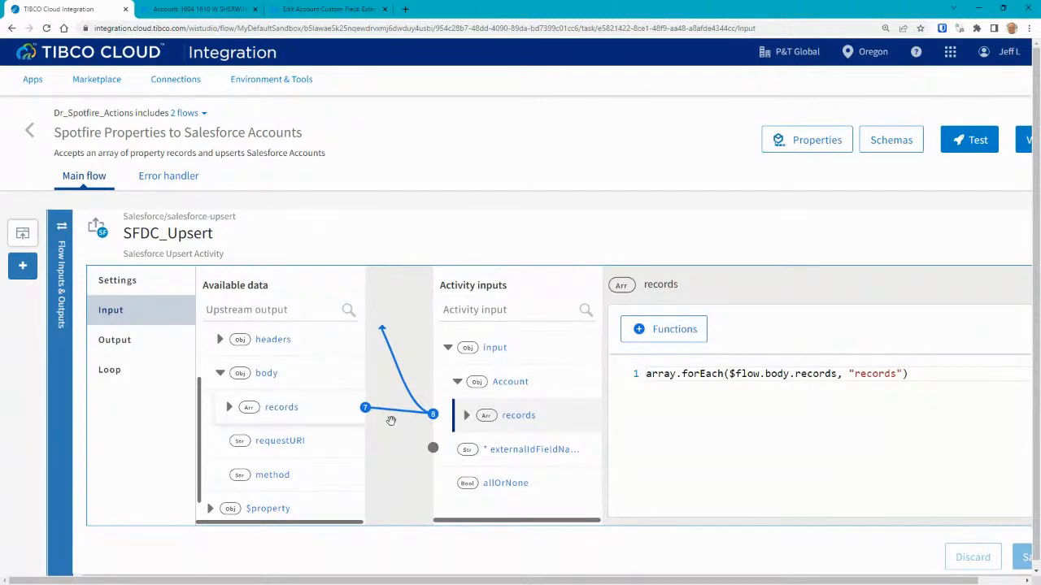
{"action": "left_click_drag", "start_coordinate": [923, 378], "coordinate": [602, 379]}
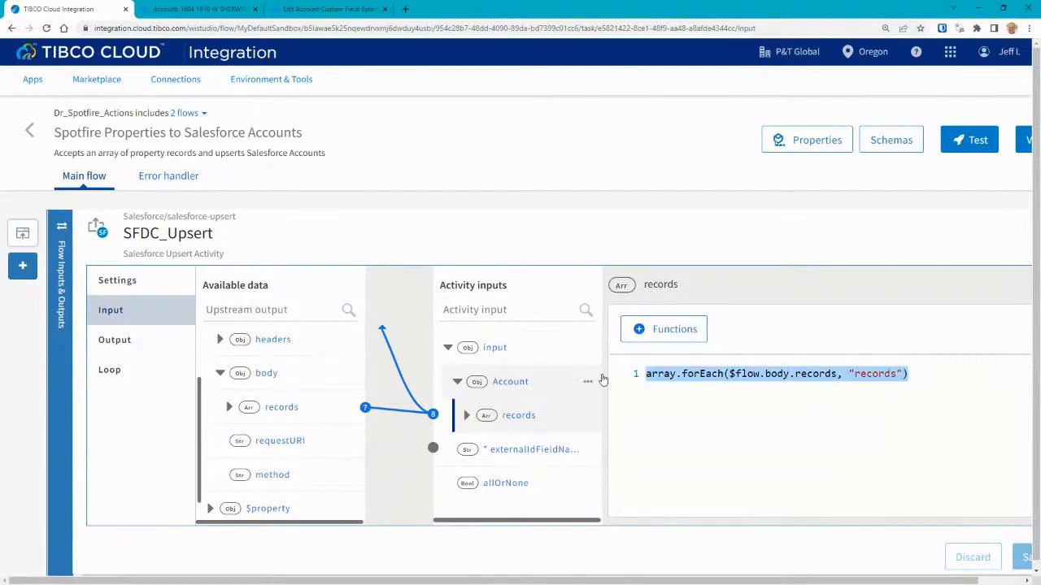
{"action": "key", "text": "BackSpace"}
{"action": "left_click_drag", "start_coordinate": [290, 409], "coordinate": [692, 382]}
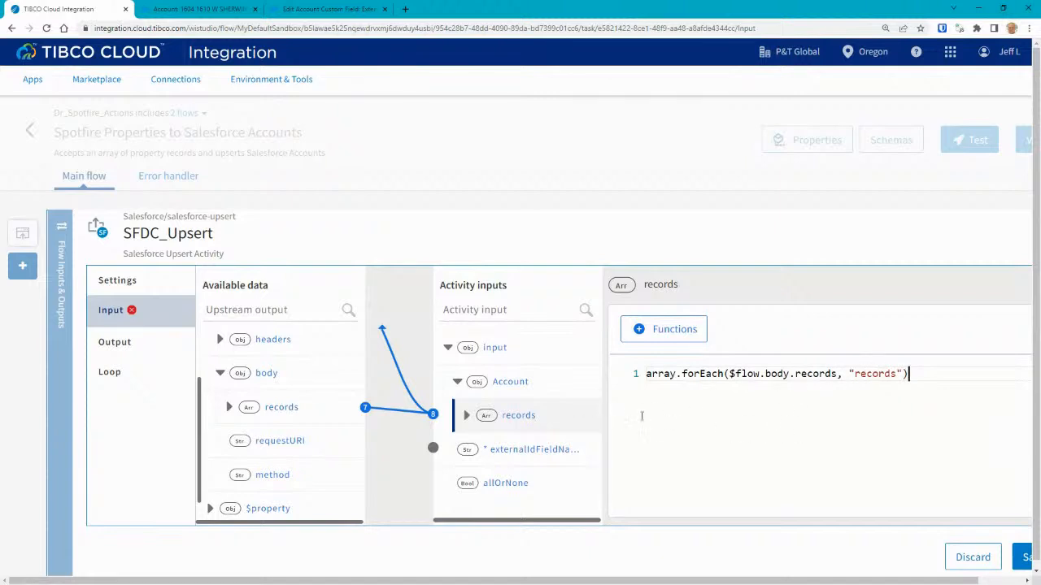
Check Name is mapped to $loop.propertyName, view body records, and discard the unsaved mapping edits.
{"action": "left_click", "coordinate": [467, 415]}
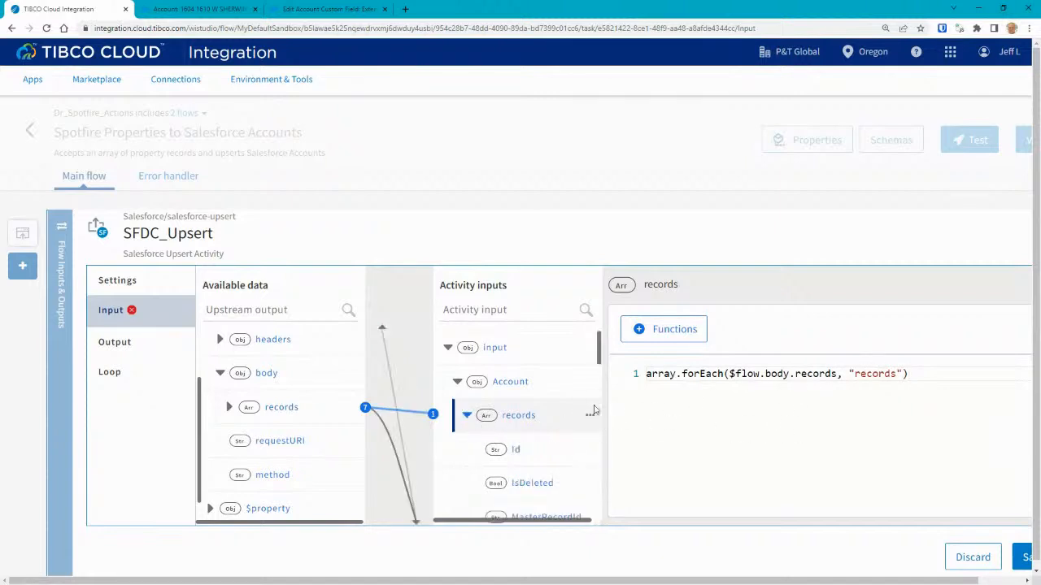
{"action": "mouse_move", "coordinate": [598, 356]}
{"action": "left_mouse_down"}
{"action": "mouse_move", "coordinate": [597, 371]}
{"action": "mouse_move", "coordinate": [598, 361]}
{"action": "left_mouse_up"}
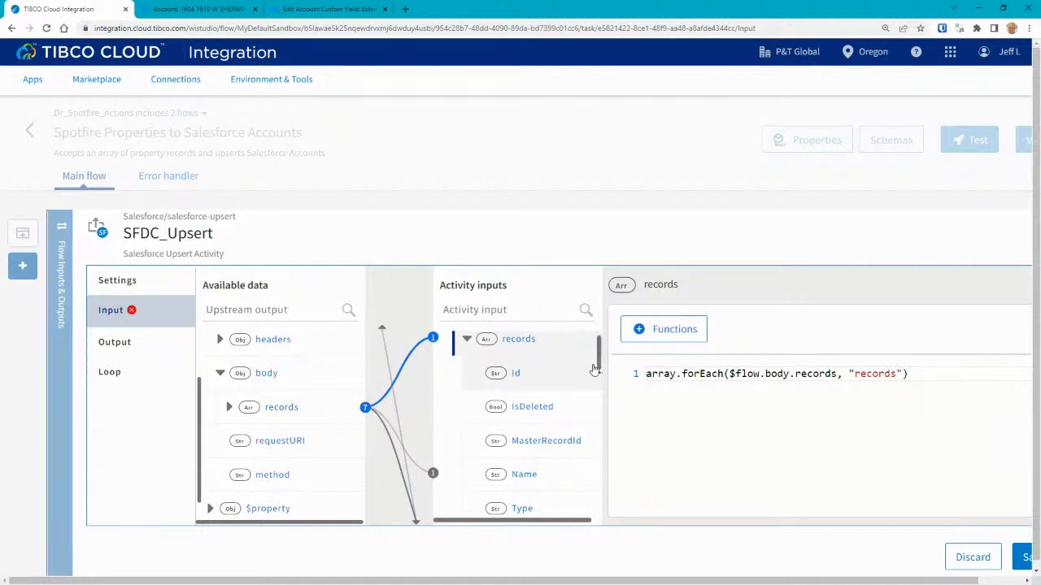
{"action": "left_click_drag", "start_coordinate": [597, 364], "coordinate": [597, 372]}
{"action": "left_click", "coordinate": [537, 390]}
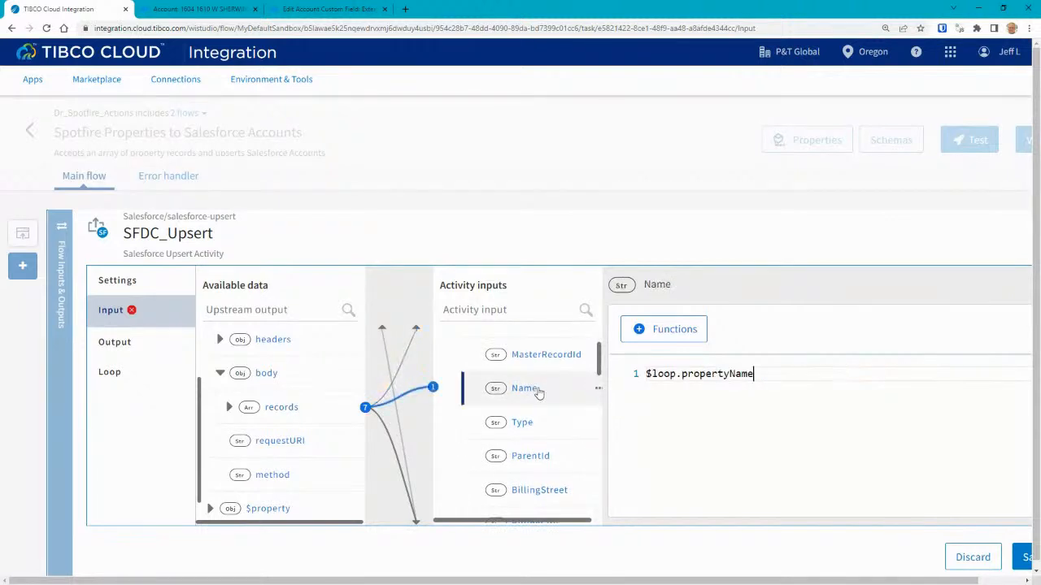
{"action": "left_click", "coordinate": [228, 407]}
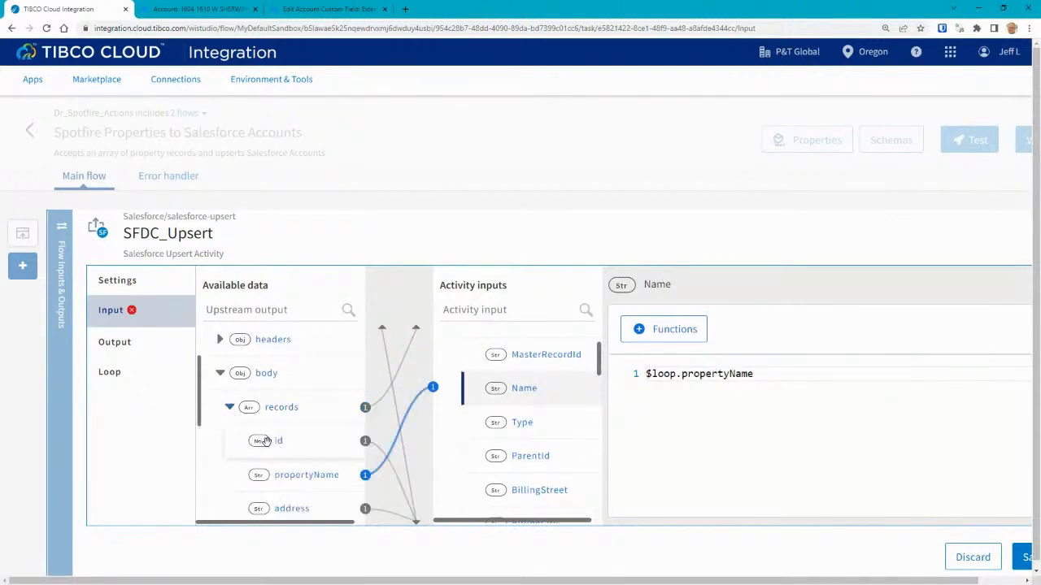
{"action": "scroll", "coordinate": [268, 441], "scroll_direction": "down", "scroll_amount": 1}
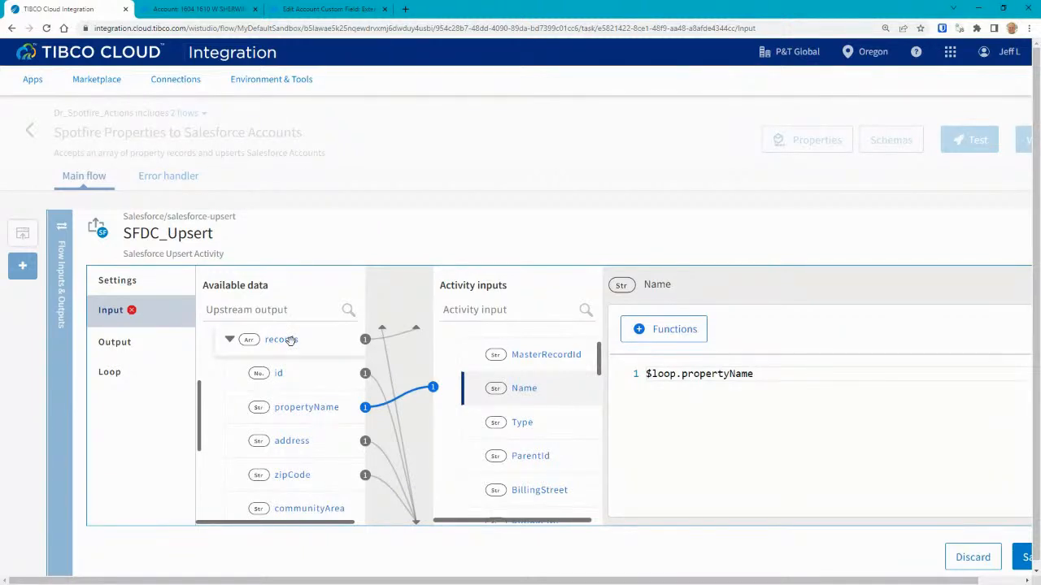
{"action": "left_click_drag", "start_coordinate": [597, 360], "coordinate": [597, 348]}
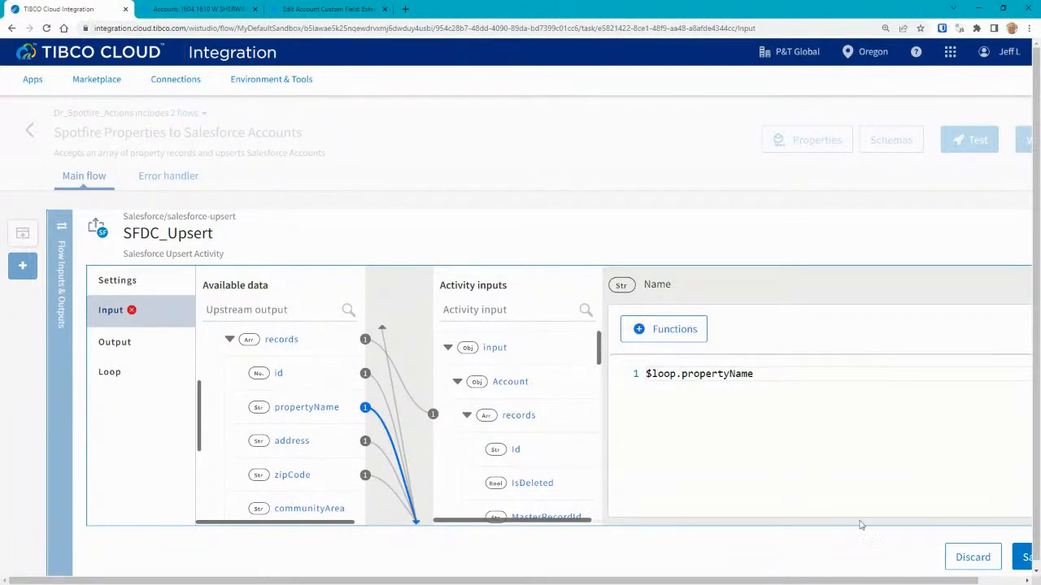
{"action": "left_click", "coordinate": [962, 561]}
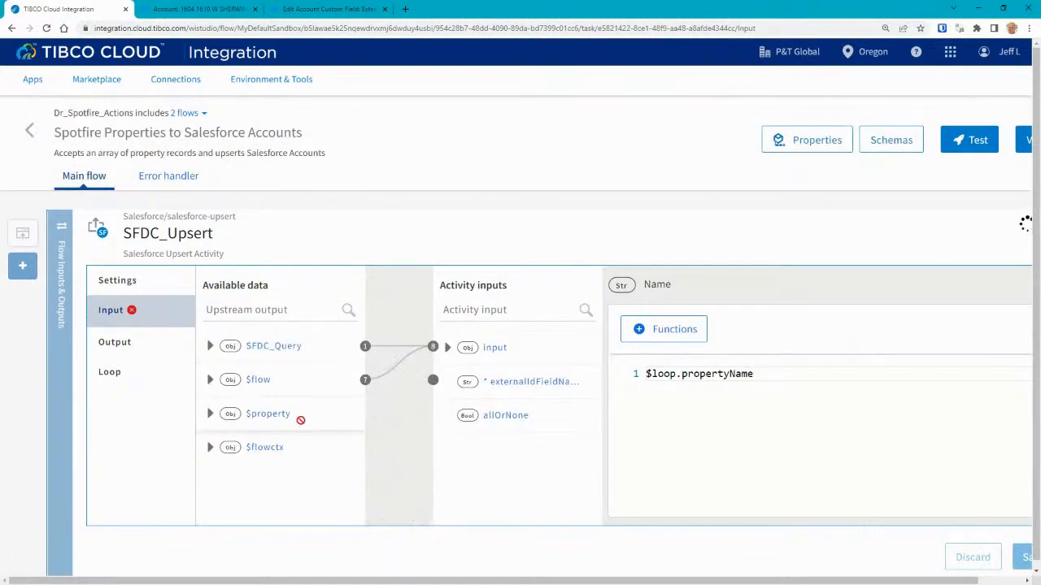
{"action": "left_click", "coordinate": [117, 281]}
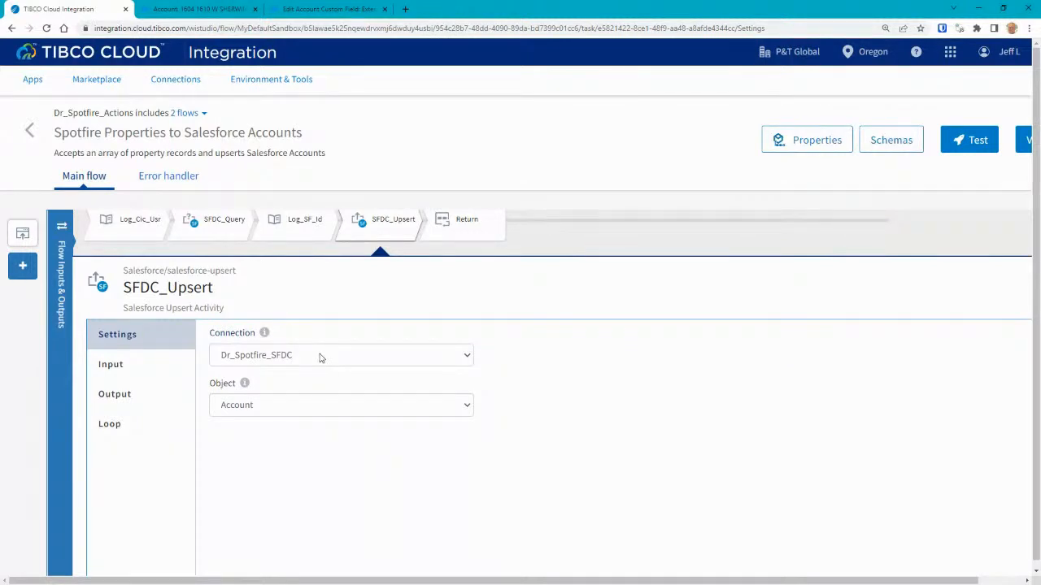
{"action": "left_click", "coordinate": [327, 410]}
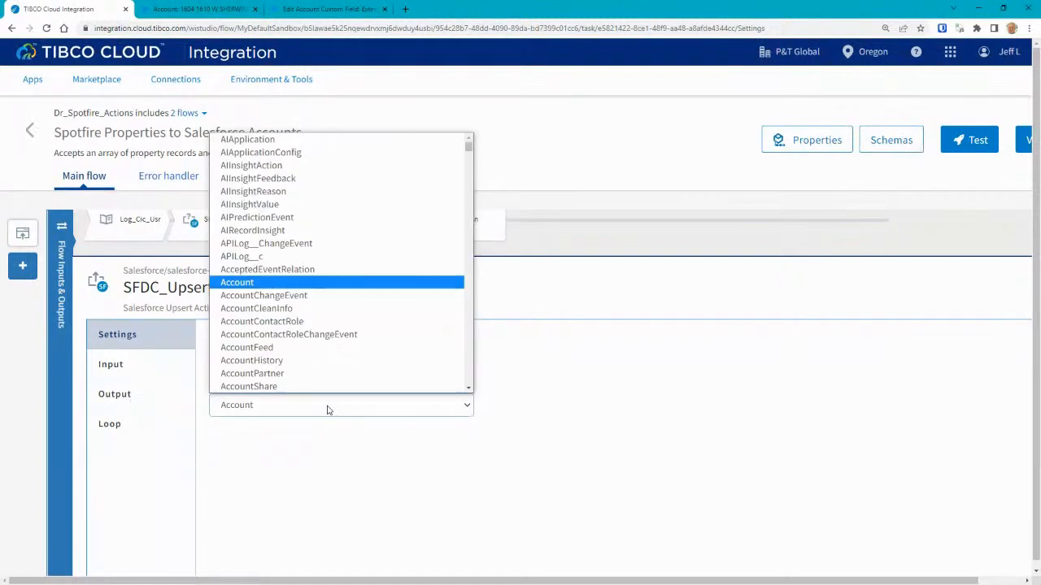
{"action": "left_click", "coordinate": [247, 283]}
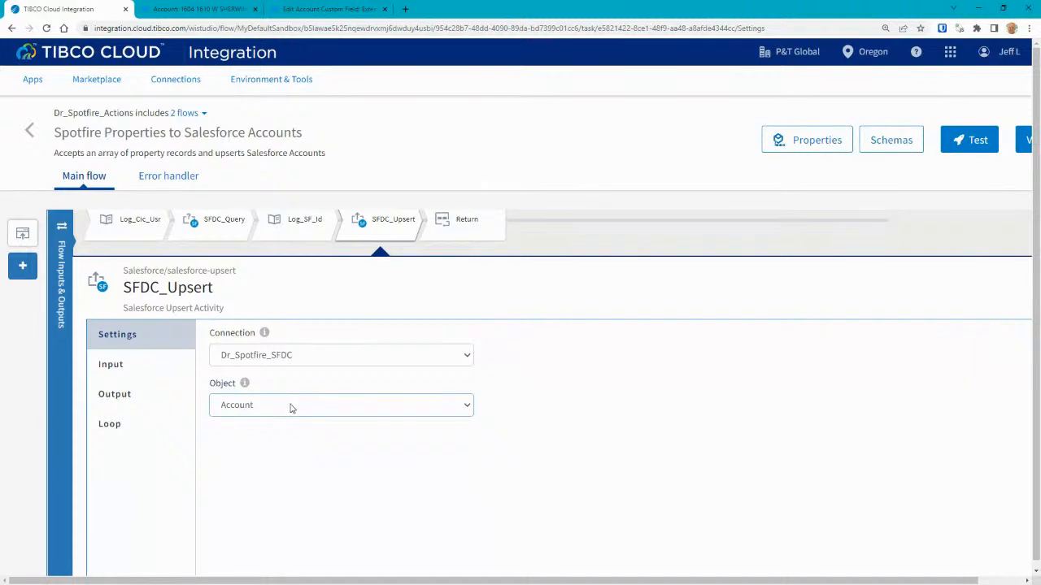
{"action": "left_click", "coordinate": [116, 366]}
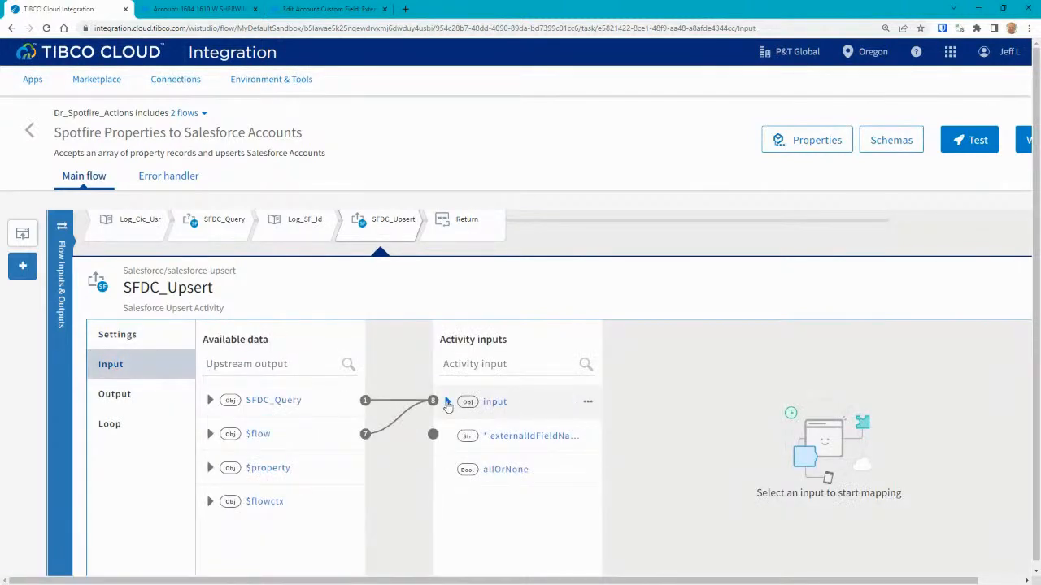
Browse SFDC_Upsert's input > Account > records fields, then close the activity details.
{"action": "left_click", "coordinate": [449, 404]}
{"action": "left_click", "coordinate": [456, 435]}
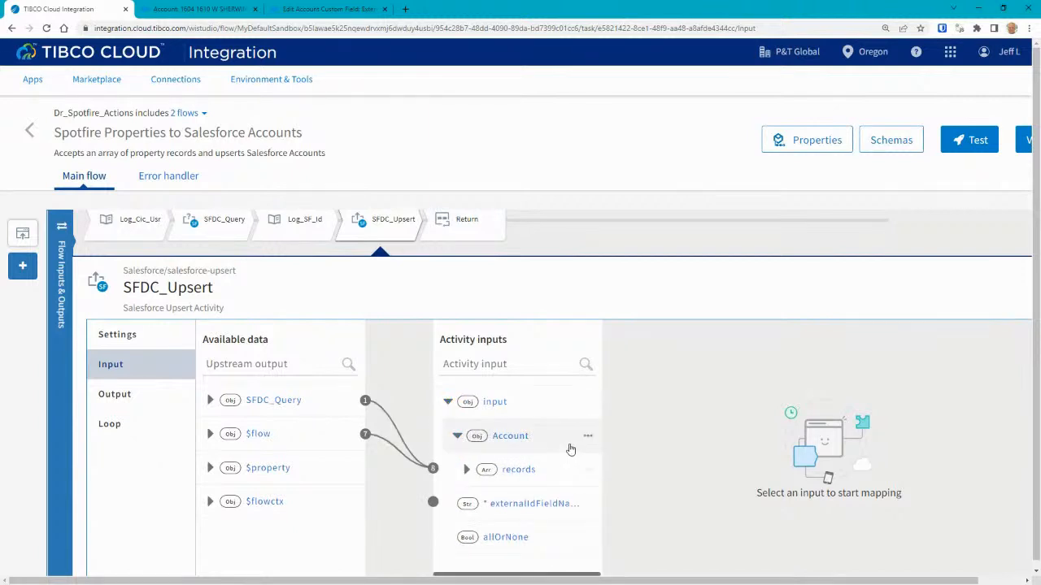
{"action": "scroll", "coordinate": [561, 439], "scroll_direction": "down", "scroll_amount": 1}
{"action": "left_click", "coordinate": [467, 416]}
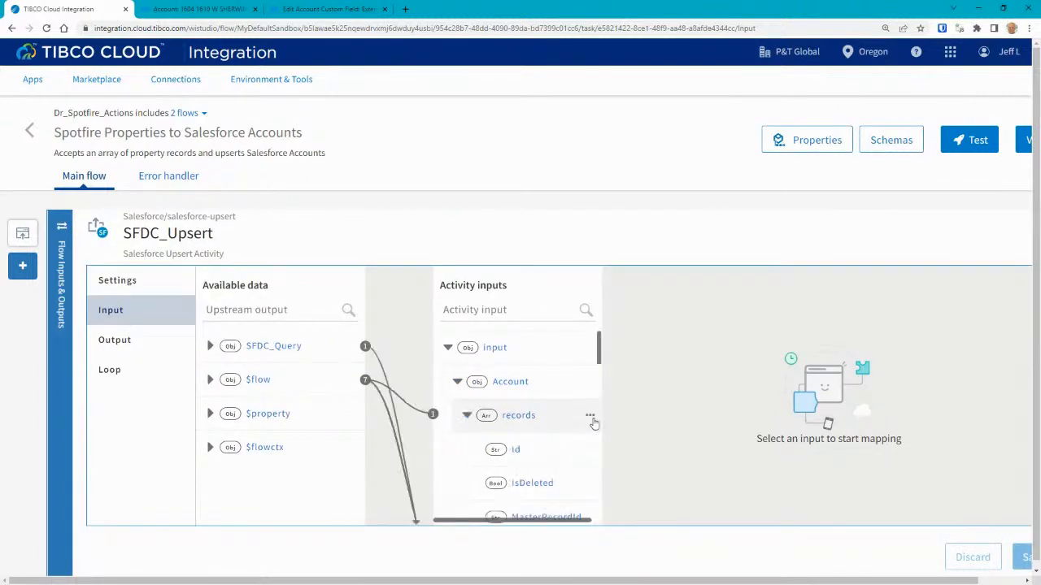
{"action": "left_click_drag", "start_coordinate": [599, 360], "coordinate": [592, 440]}
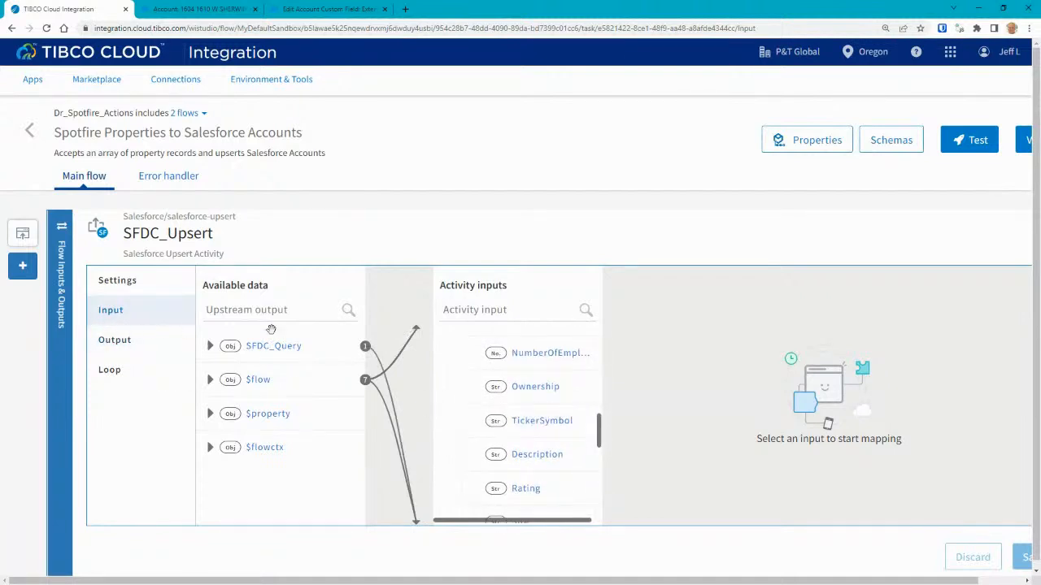
{"action": "left_click_drag", "start_coordinate": [597, 428], "coordinate": [592, 349]}
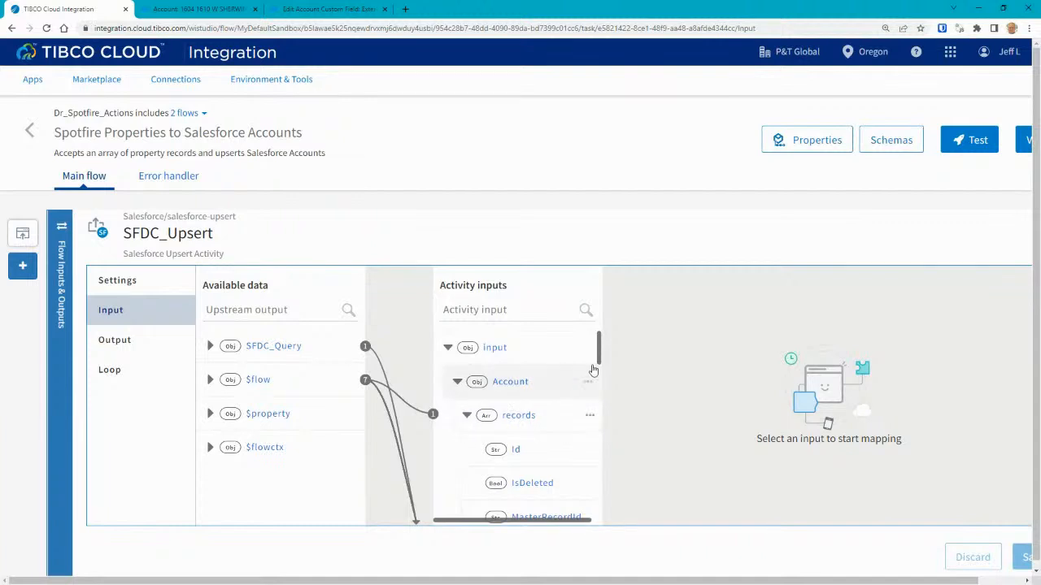
{"action": "left_click_drag", "start_coordinate": [600, 356], "coordinate": [600, 404]}
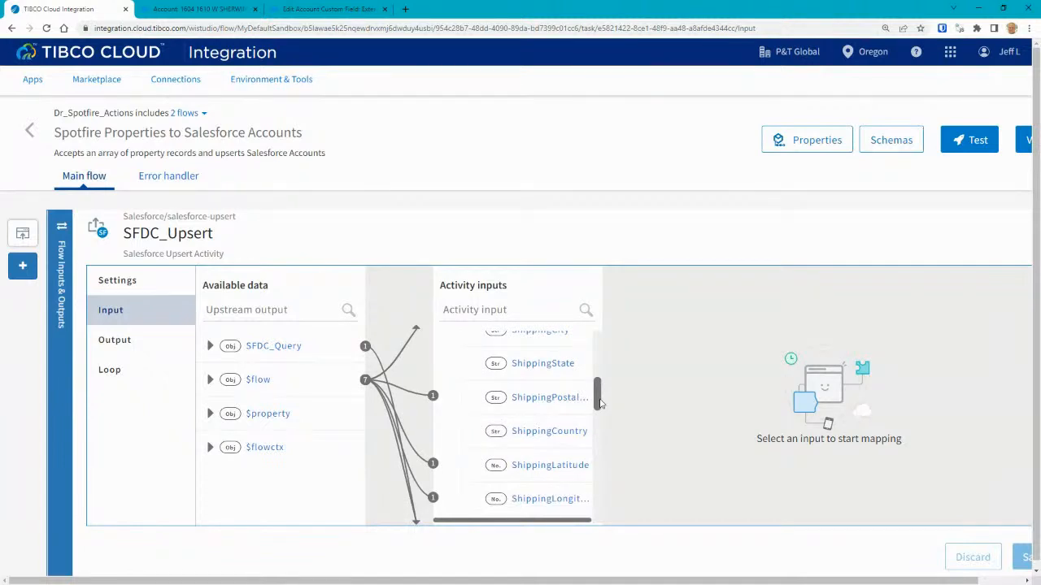
{"action": "left_click_drag", "start_coordinate": [599, 403], "coordinate": [599, 379]}
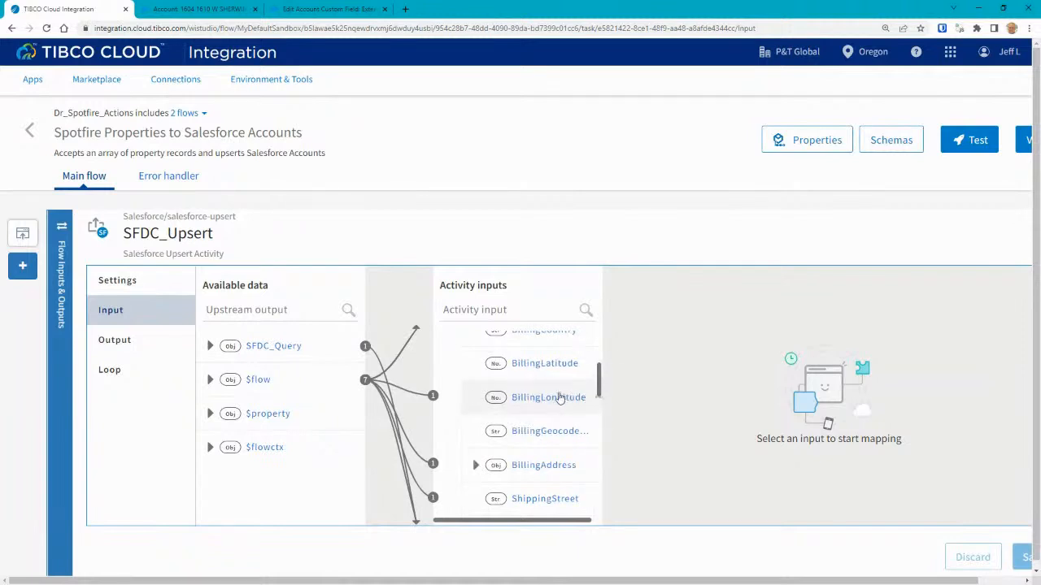
{"action": "left_click", "coordinate": [180, 323]}
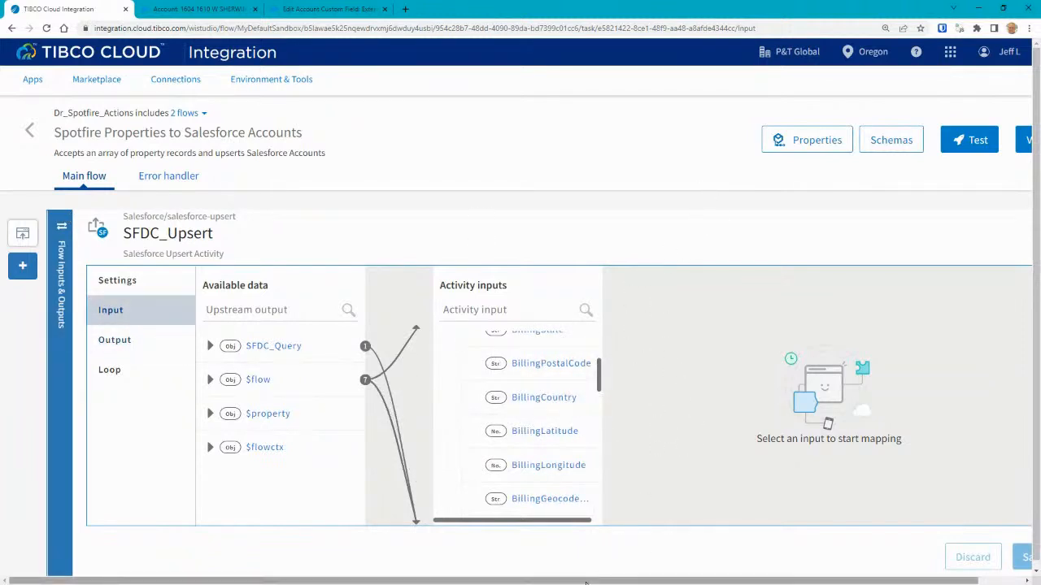
{"action": "scroll", "coordinate": [813, 303], "scroll_direction": "right", "scroll_amount": 2}
{"action": "left_click", "coordinate": [1004, 222]}
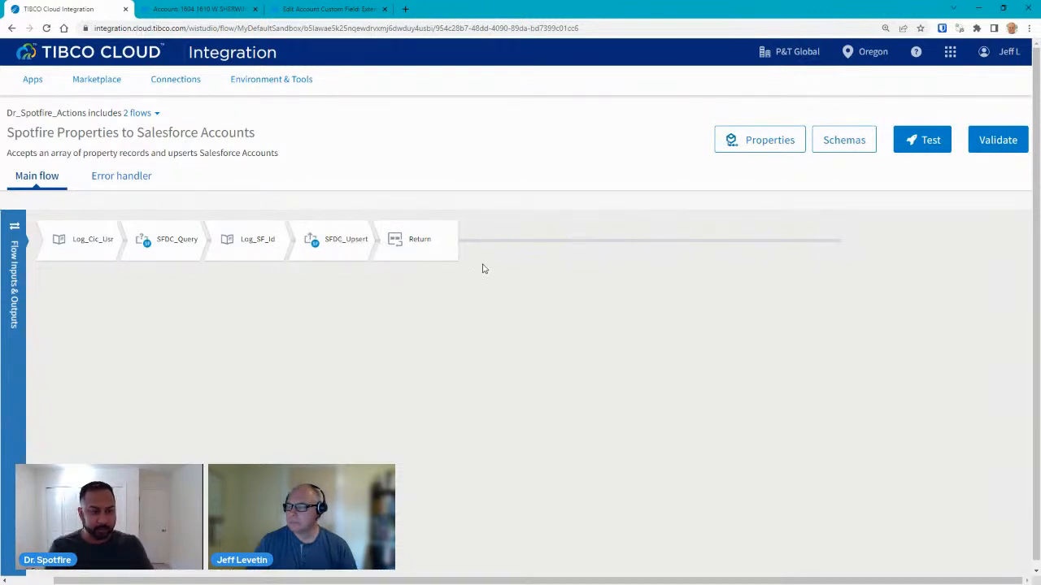
Open the Add Activity panel to add an activity after the Return step.
{"action": "mouse_move", "coordinate": [483, 262]}
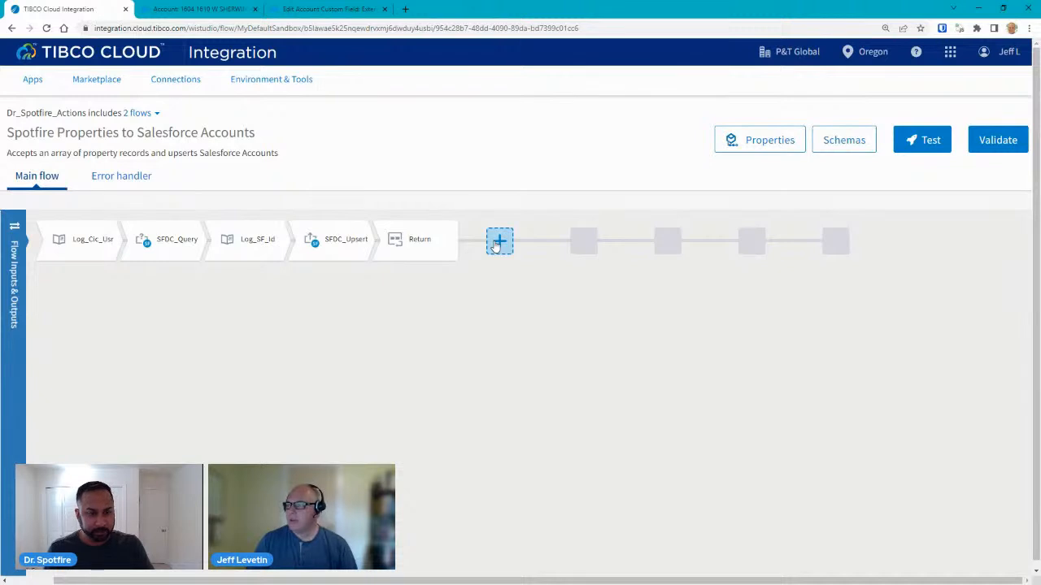
{"action": "left_click", "coordinate": [497, 244]}
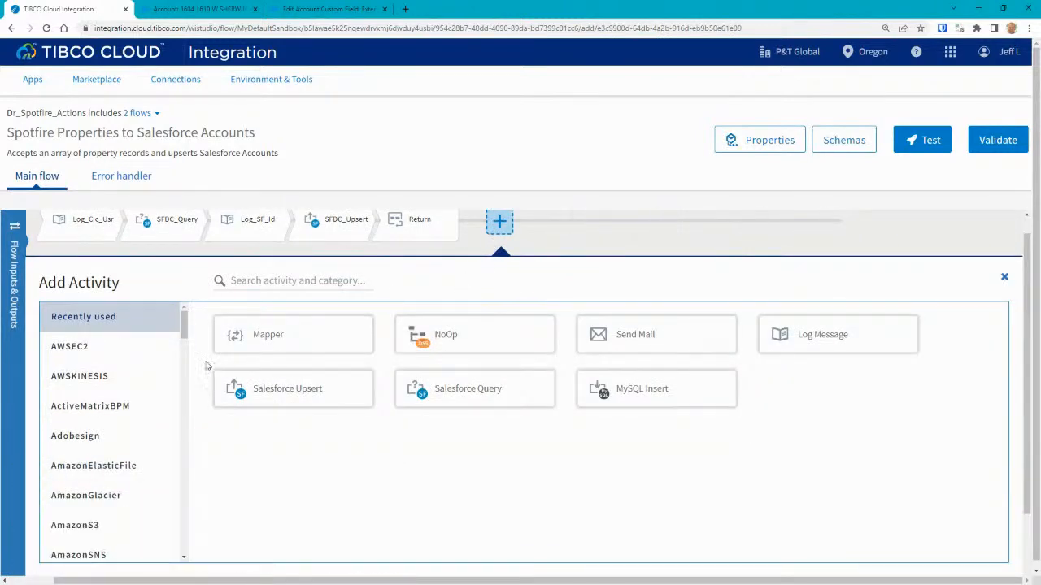
Browse the activity picker's Default and General category activities.
{"action": "mouse_move", "coordinate": [184, 323]}
{"action": "left_mouse_down"}
{"action": "mouse_move", "coordinate": [186, 404]}
{"action": "mouse_move", "coordinate": [187, 309]}
{"action": "left_mouse_up"}
{"action": "scroll", "coordinate": [184, 313], "scroll_direction": "down", "scroll_amount": 1}
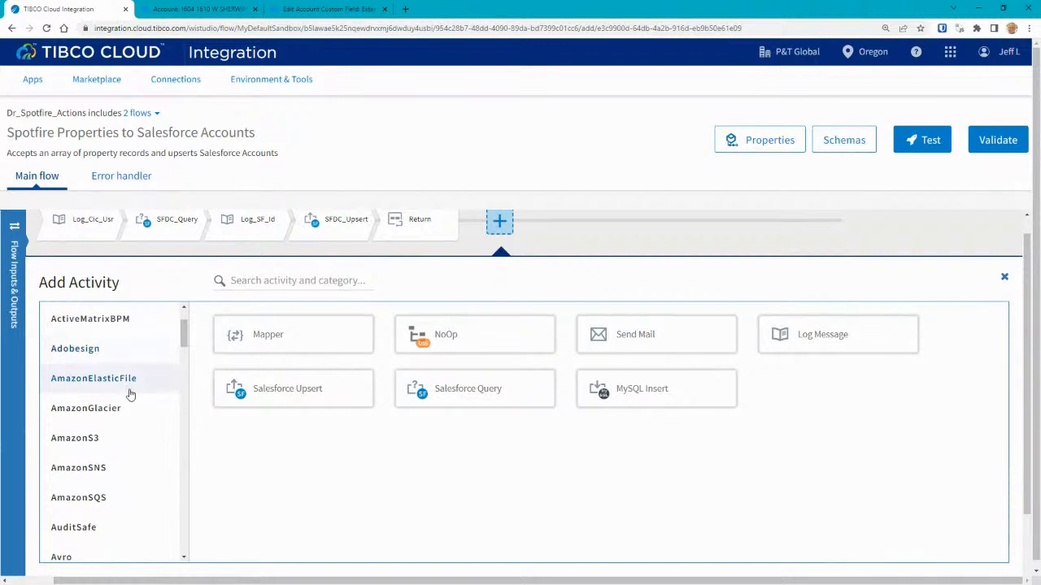
{"action": "scroll", "coordinate": [130, 391], "scroll_direction": "down", "scroll_amount": 1}
{"action": "scroll", "coordinate": [129, 389], "scroll_direction": "down", "scroll_amount": 1}
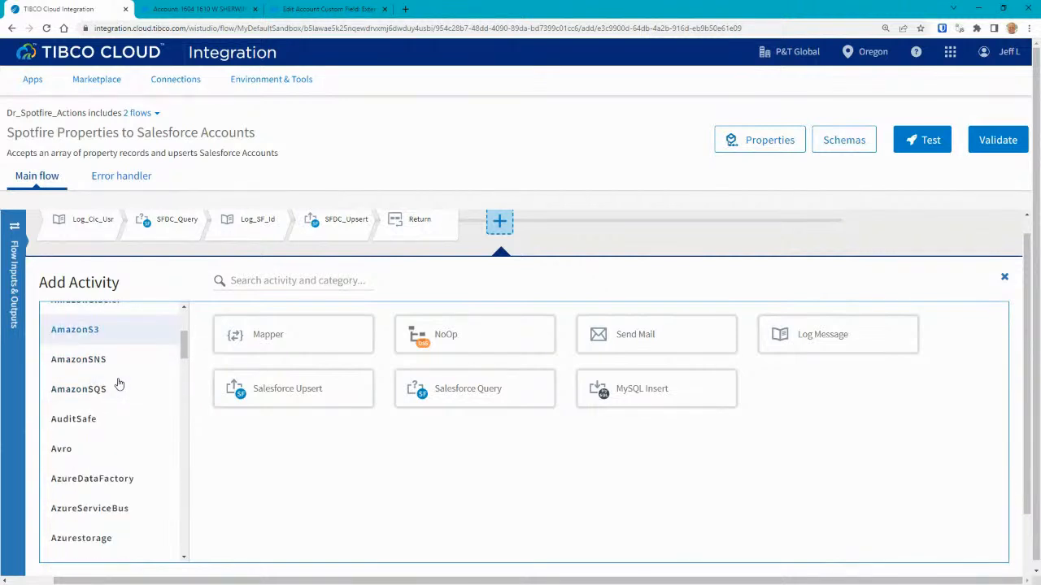
{"action": "scroll", "coordinate": [128, 389], "scroll_direction": "down", "scroll_amount": 1}
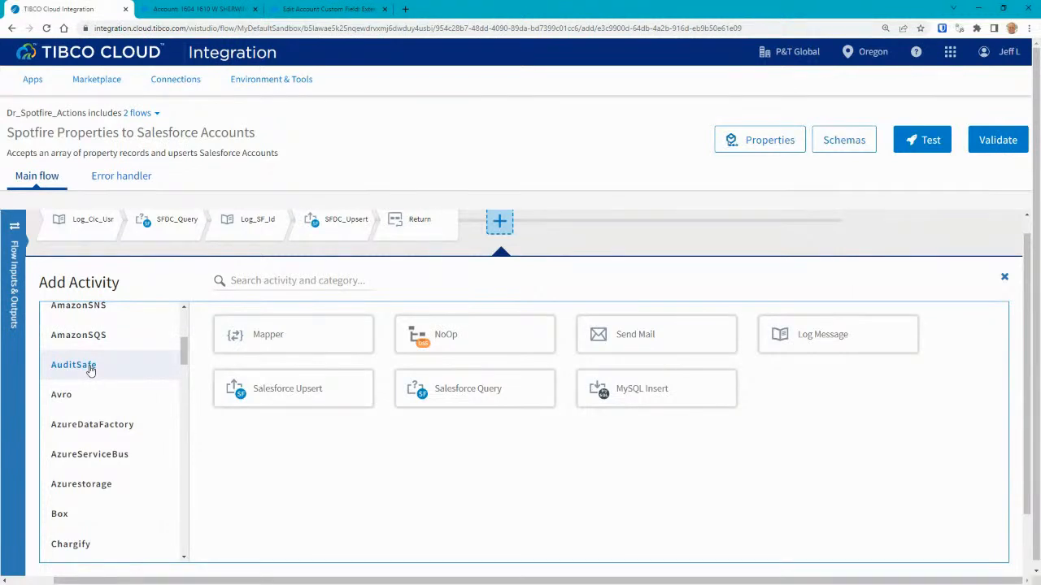
{"action": "scroll", "coordinate": [89, 368], "scroll_direction": "down", "scroll_amount": 2}
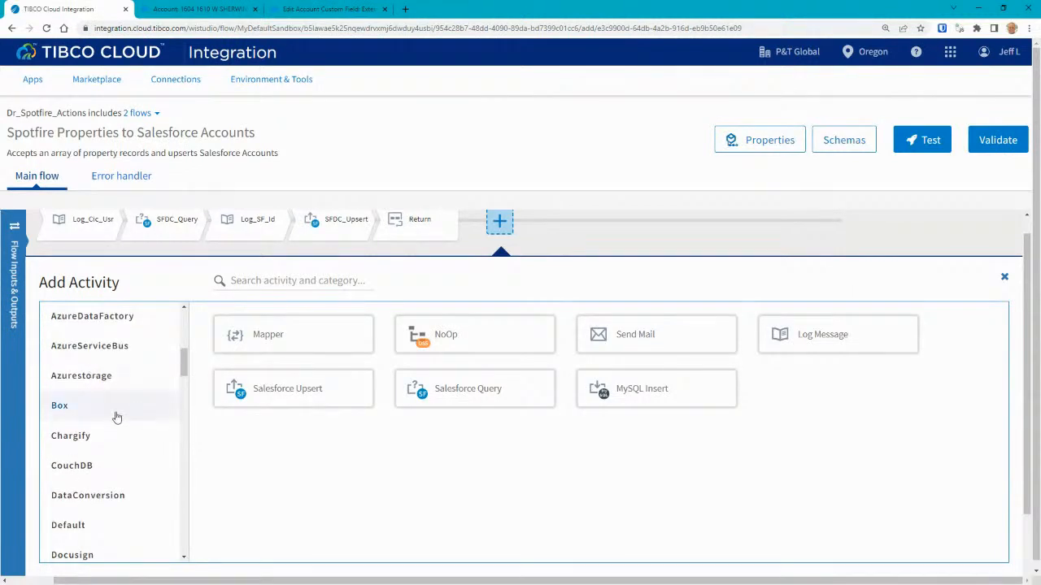
{"action": "scroll", "coordinate": [106, 390], "scroll_direction": "down", "scroll_amount": 1}
{"action": "scroll", "coordinate": [117, 406], "scroll_direction": "down", "scroll_amount": 1}
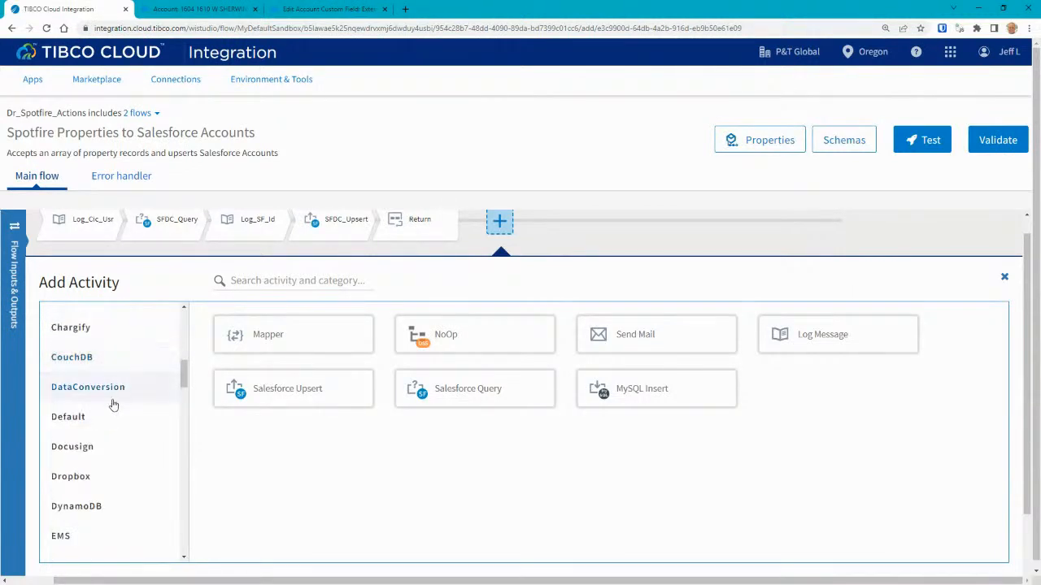
{"action": "left_click", "coordinate": [114, 416]}
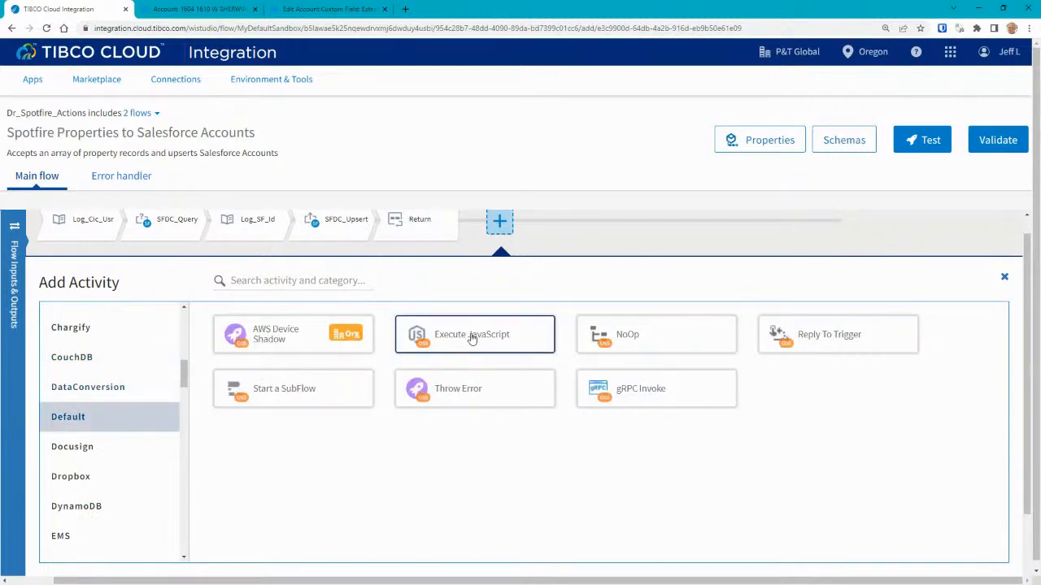
{"action": "scroll", "coordinate": [182, 356], "scroll_direction": "up", "scroll_amount": 3}
{"action": "left_click_drag", "start_coordinate": [180, 355], "coordinate": [179, 390]}
{"action": "scroll", "coordinate": [86, 421], "scroll_direction": "down", "scroll_amount": 2}
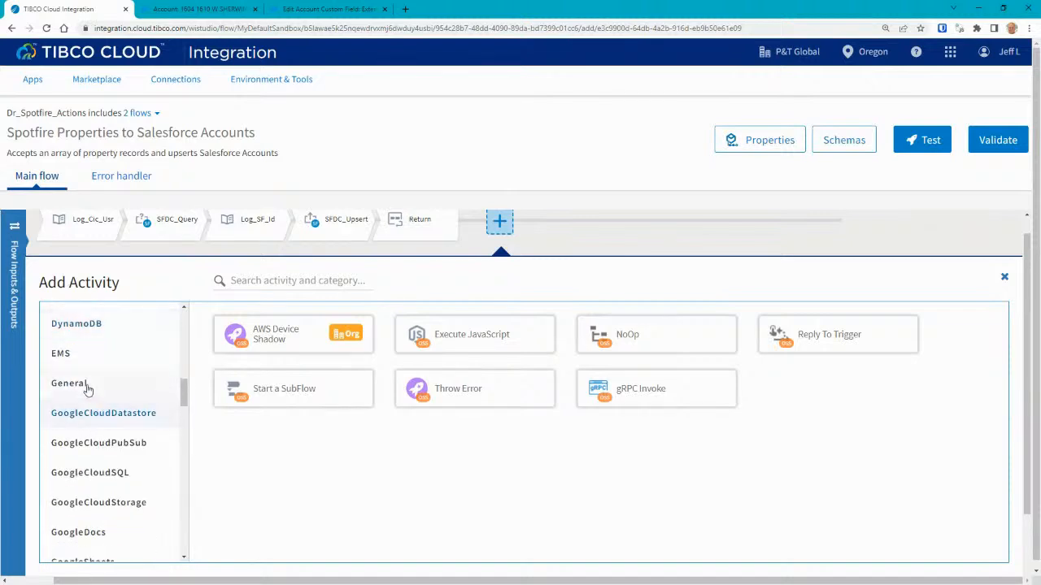
{"action": "left_click", "coordinate": [86, 385]}
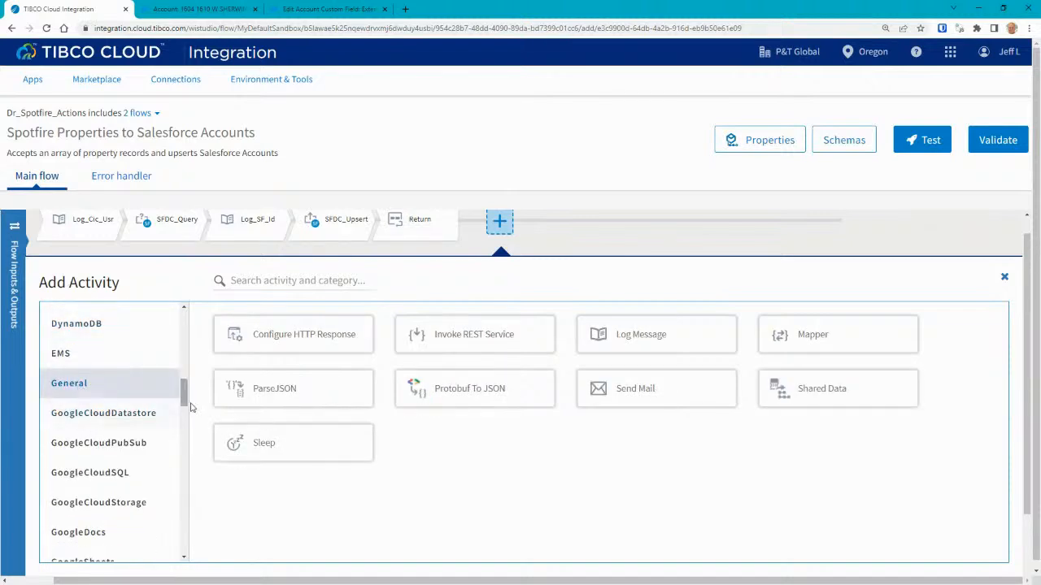
{"action": "scroll", "coordinate": [185, 410], "scroll_direction": "down", "scroll_amount": 3}
{"action": "left_click_drag", "start_coordinate": [184, 421], "coordinate": [183, 433]}
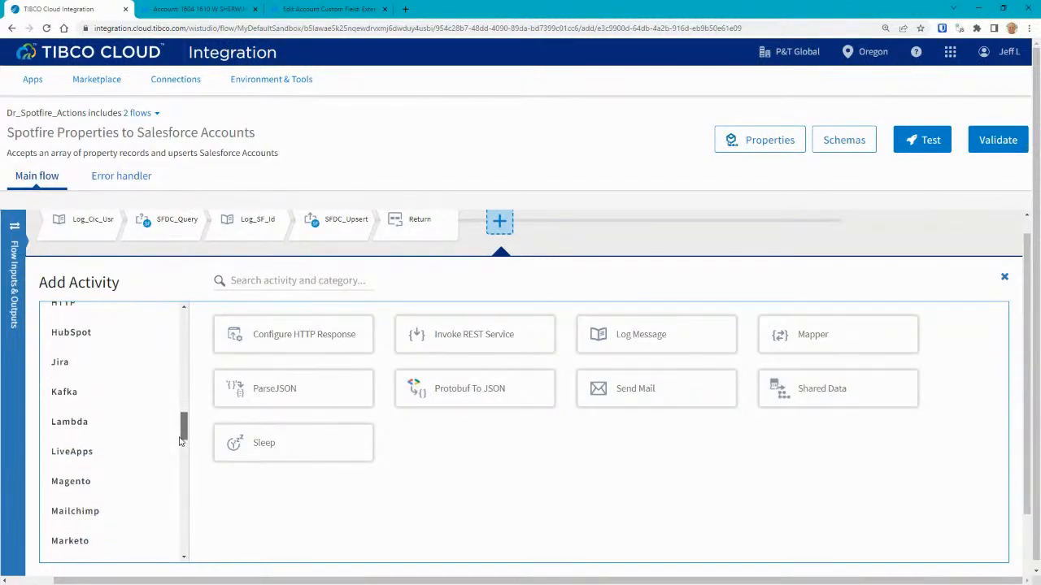
{"action": "scroll", "coordinate": [135, 437], "scroll_direction": "down", "scroll_amount": 5}
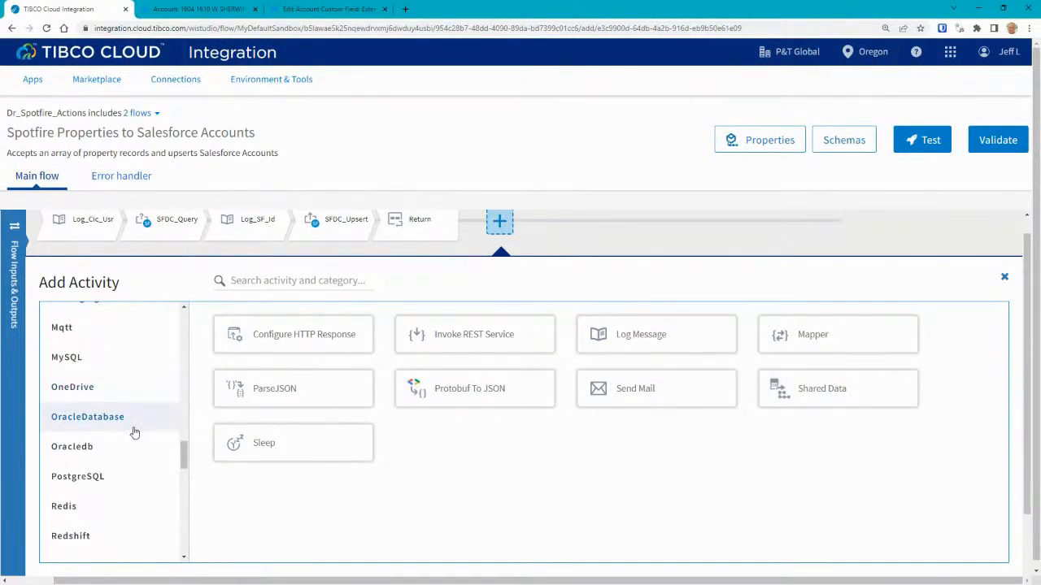
{"action": "scroll", "coordinate": [135, 432], "scroll_direction": "down", "scroll_amount": 1}
{"action": "scroll", "coordinate": [124, 400], "scroll_direction": "down", "scroll_amount": 5}
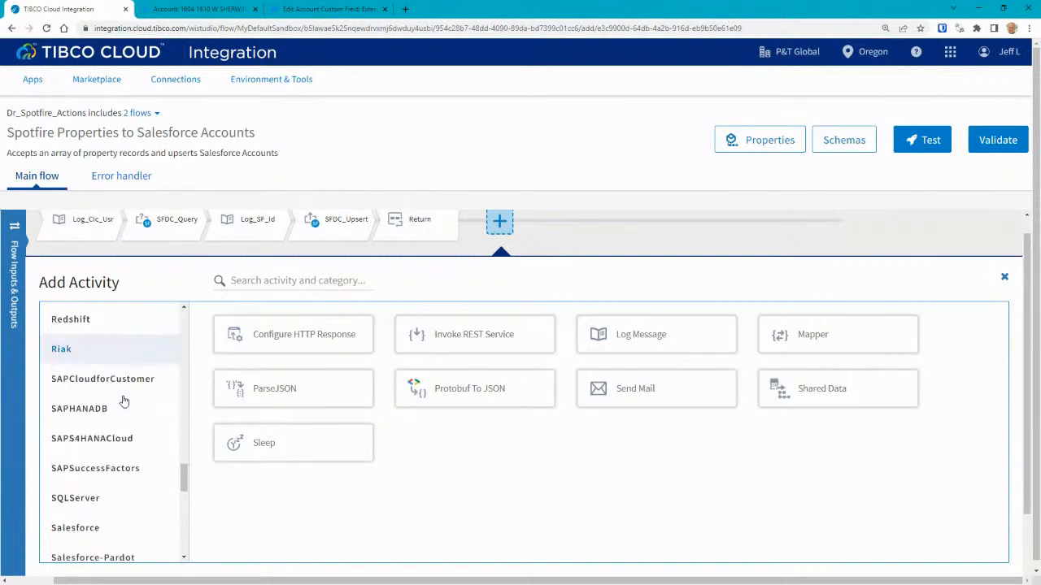
{"action": "scroll", "coordinate": [124, 400], "scroll_direction": "down", "scroll_amount": 4}
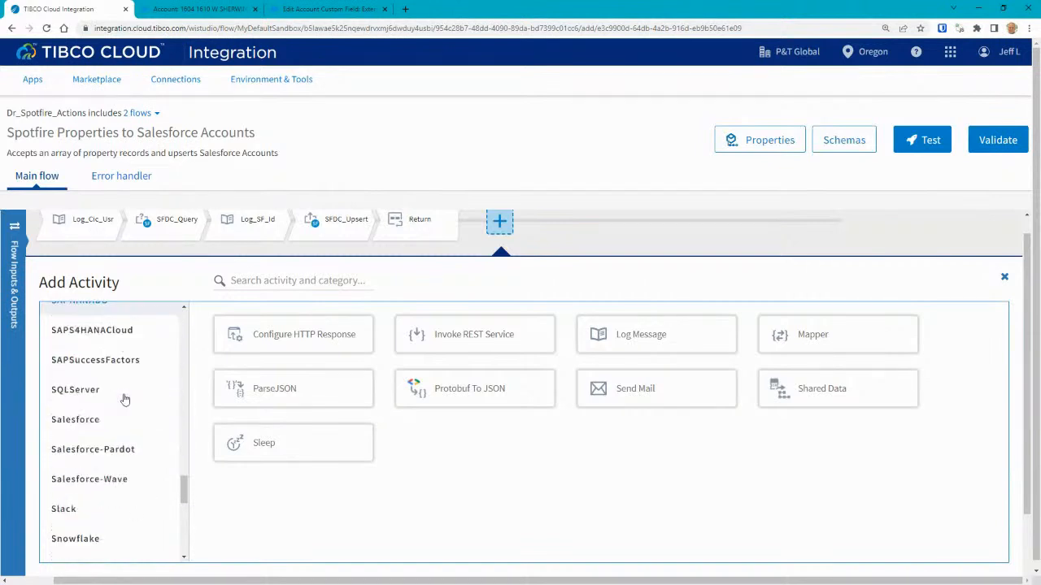
{"action": "scroll", "coordinate": [122, 406], "scroll_direction": "down", "scroll_amount": 2}
{"action": "scroll", "coordinate": [115, 404], "scroll_direction": "down", "scroll_amount": 4}
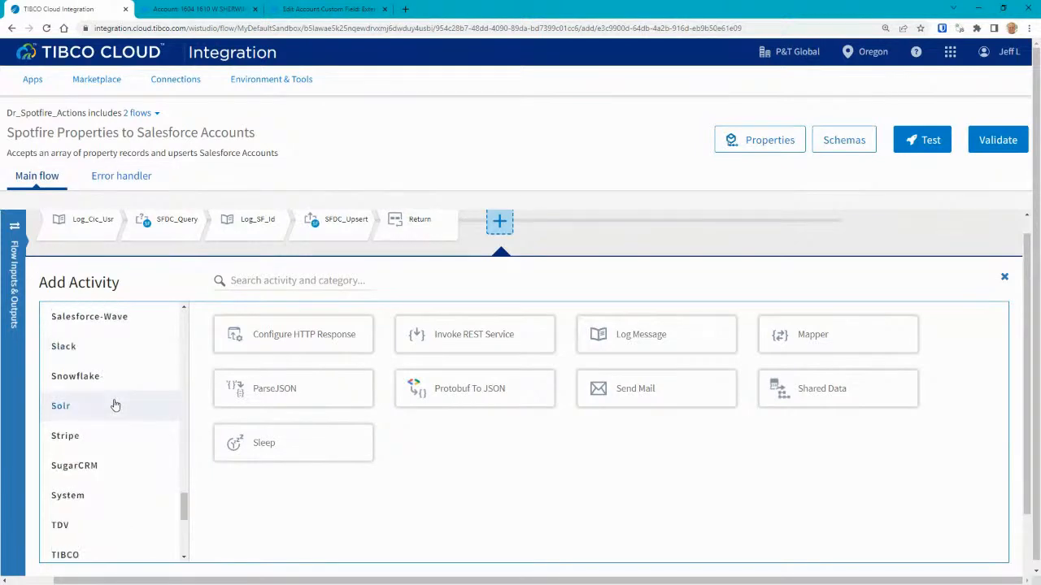
{"action": "scroll", "coordinate": [122, 399], "scroll_direction": "up", "scroll_amount": 2}
{"action": "scroll", "coordinate": [121, 412], "scroll_direction": "down", "scroll_amount": 3}
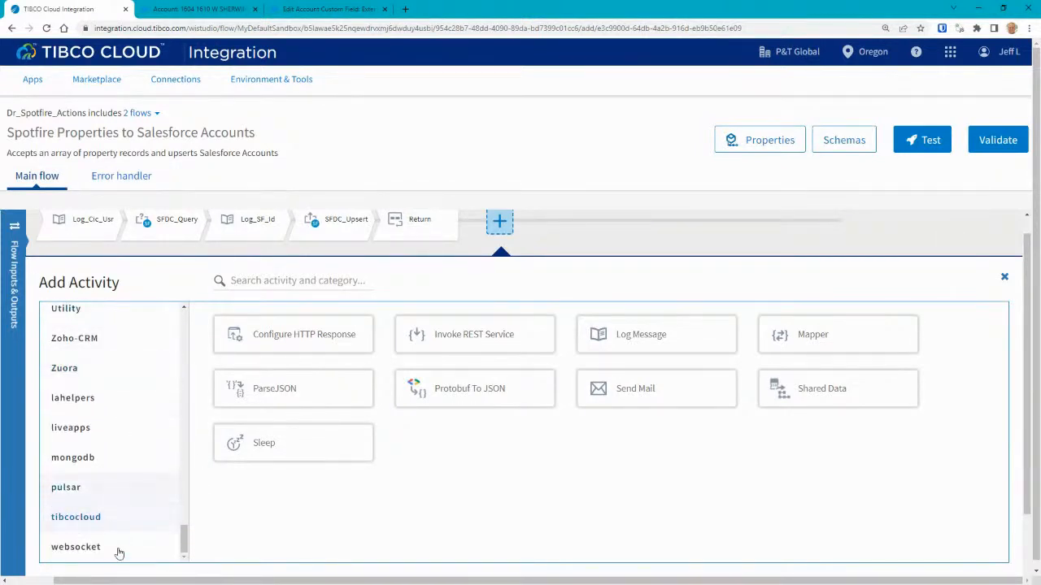
{"action": "scroll", "coordinate": [111, 414], "scroll_direction": "up", "scroll_amount": 2}
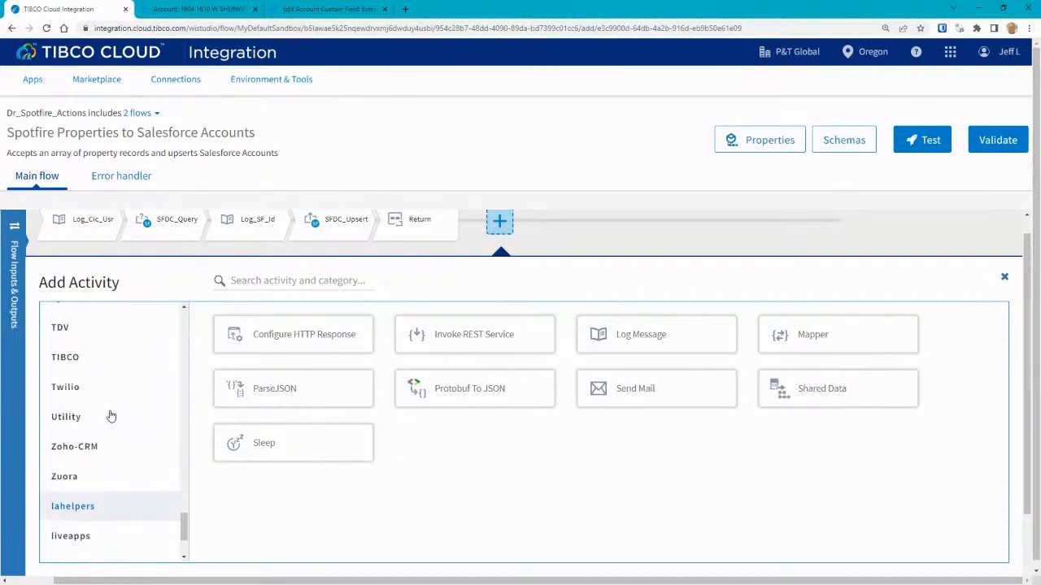
{"action": "scroll", "coordinate": [105, 421], "scroll_direction": "up", "scroll_amount": 3}
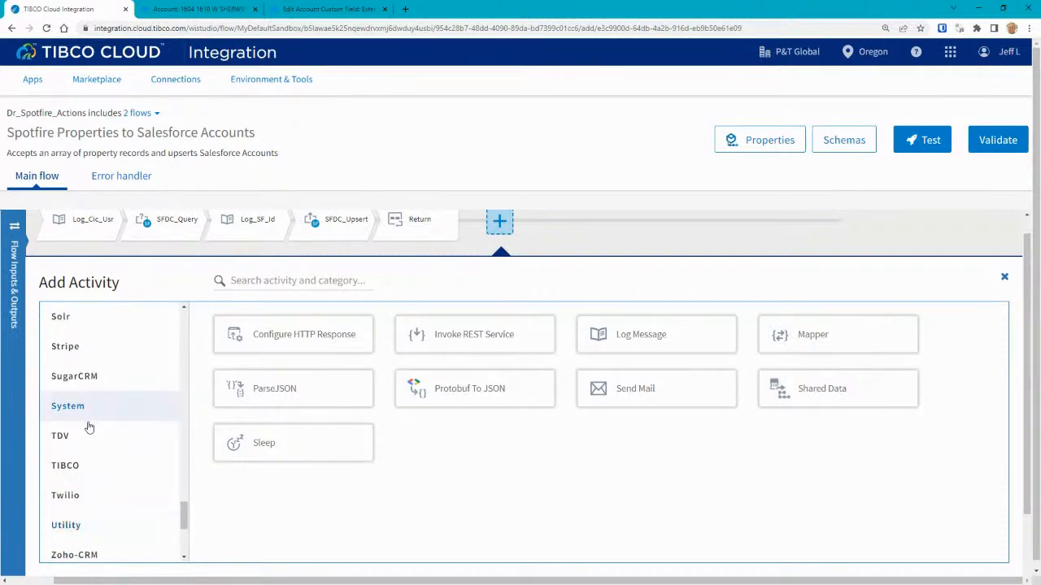
{"action": "scroll", "coordinate": [88, 422], "scroll_direction": "up", "scroll_amount": 3}
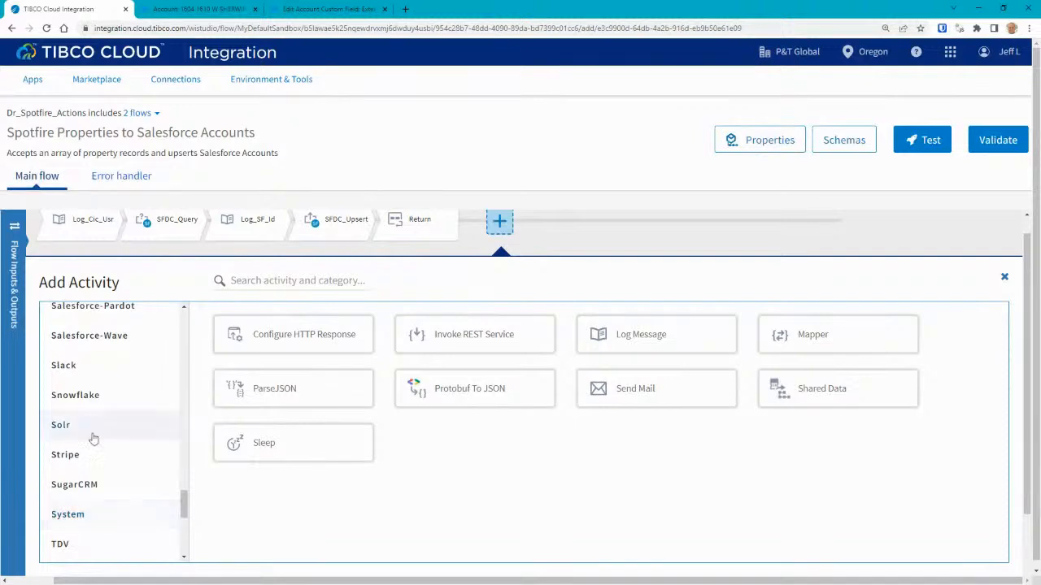
{"action": "left_click_drag", "start_coordinate": [184, 511], "coordinate": [174, 464]}
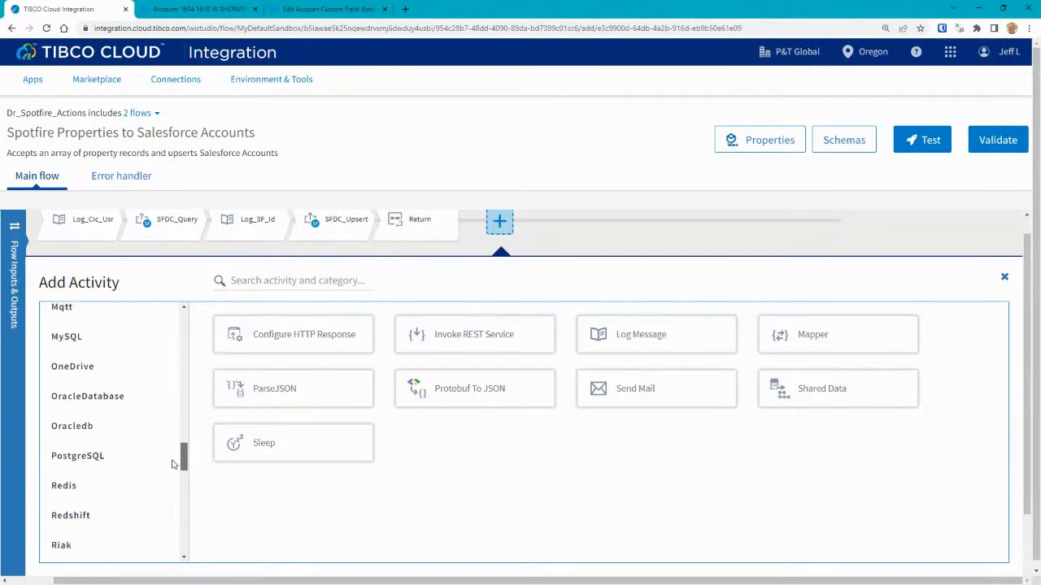
Look through the PostgreSQL, Oracledb, MySQL and Messaging activities, then close the picker without adding anything.
{"action": "left_click", "coordinate": [82, 458]}
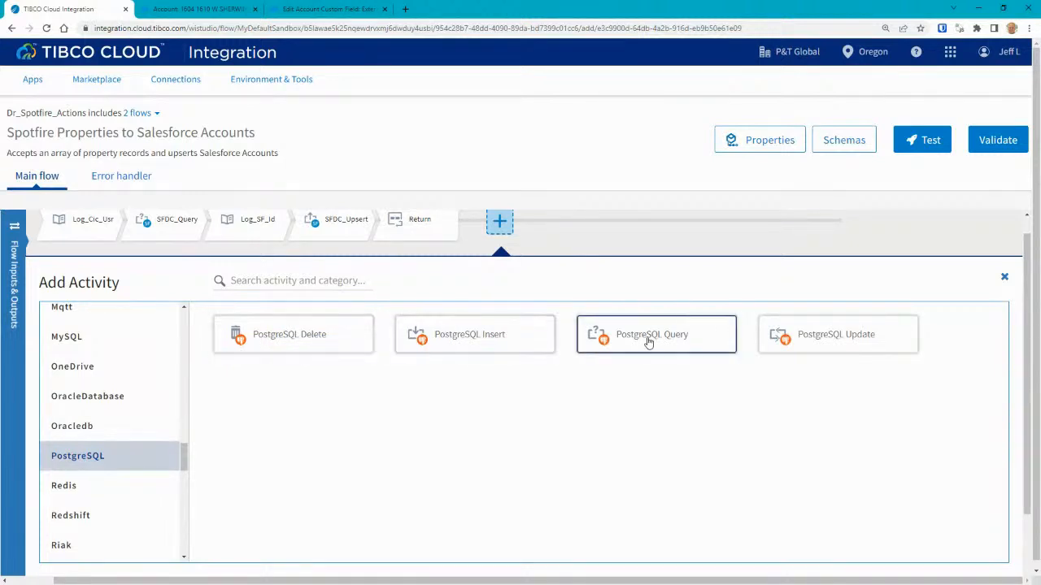
{"action": "left_click", "coordinate": [72, 426]}
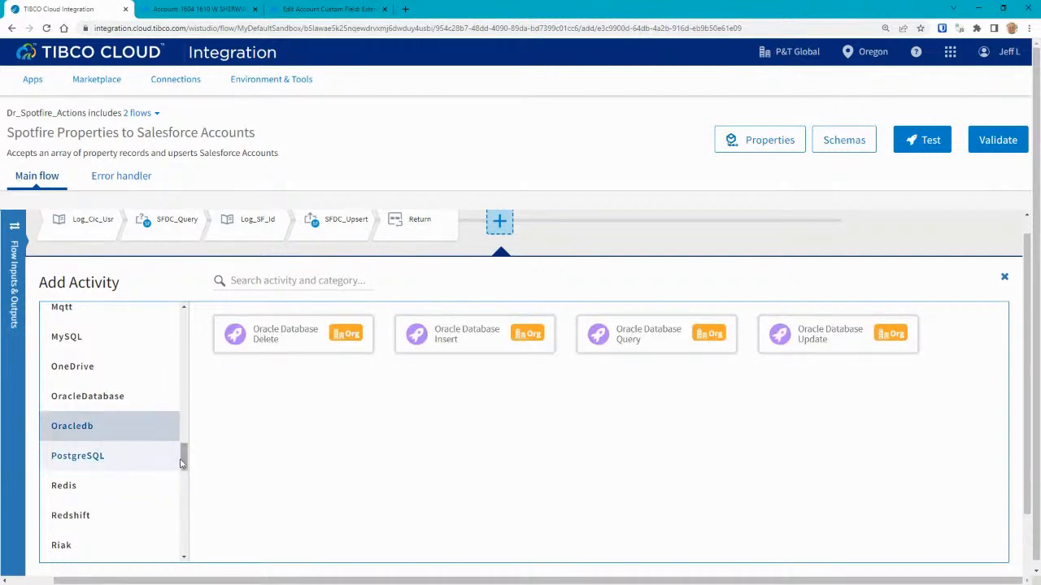
{"action": "scroll", "coordinate": [171, 451], "scroll_direction": "up", "scroll_amount": 2}
{"action": "left_click", "coordinate": [96, 406]}
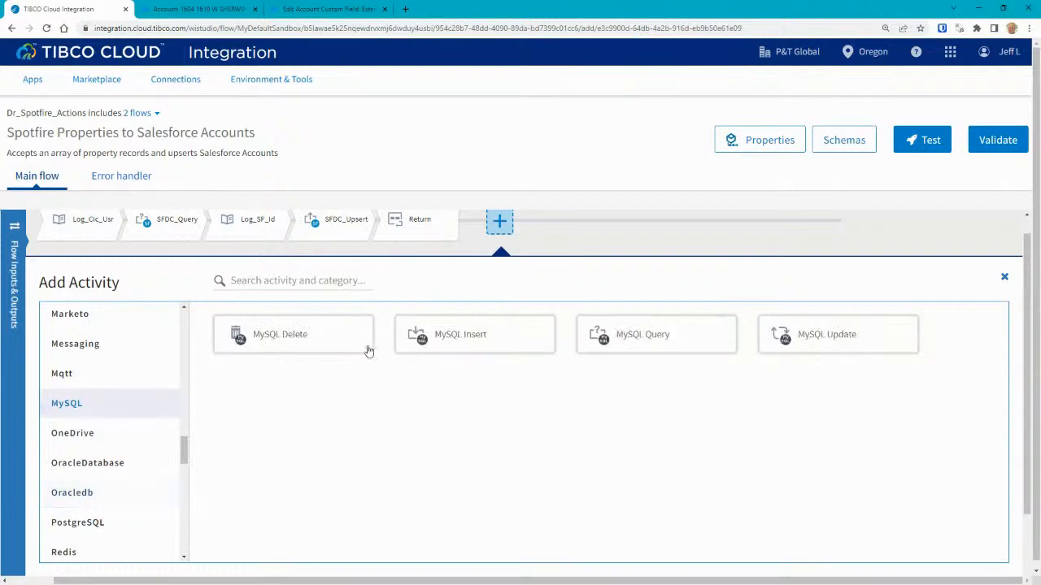
{"action": "left_click", "coordinate": [88, 347]}
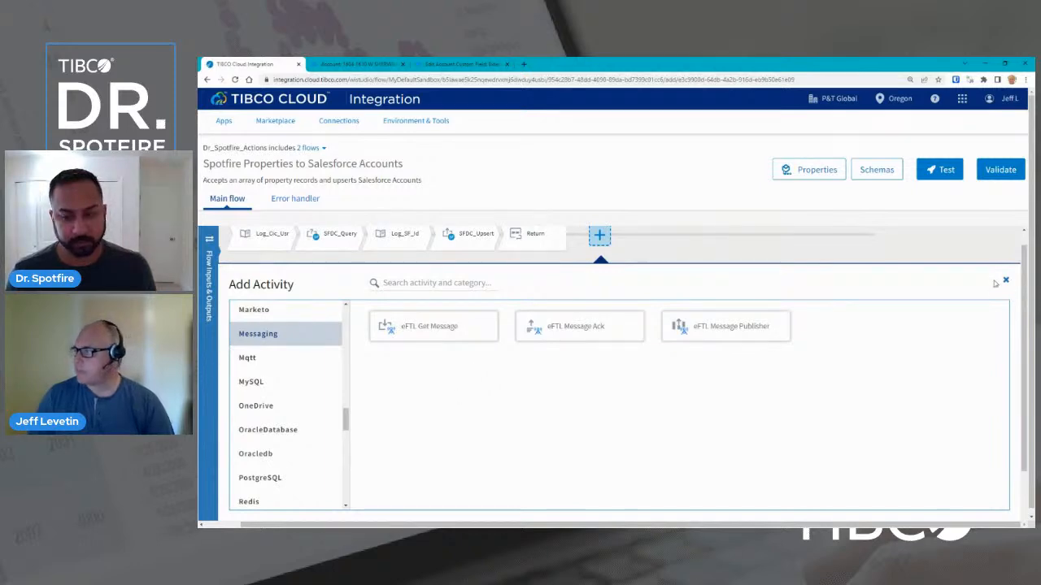
{"action": "left_click", "coordinate": [1006, 282]}
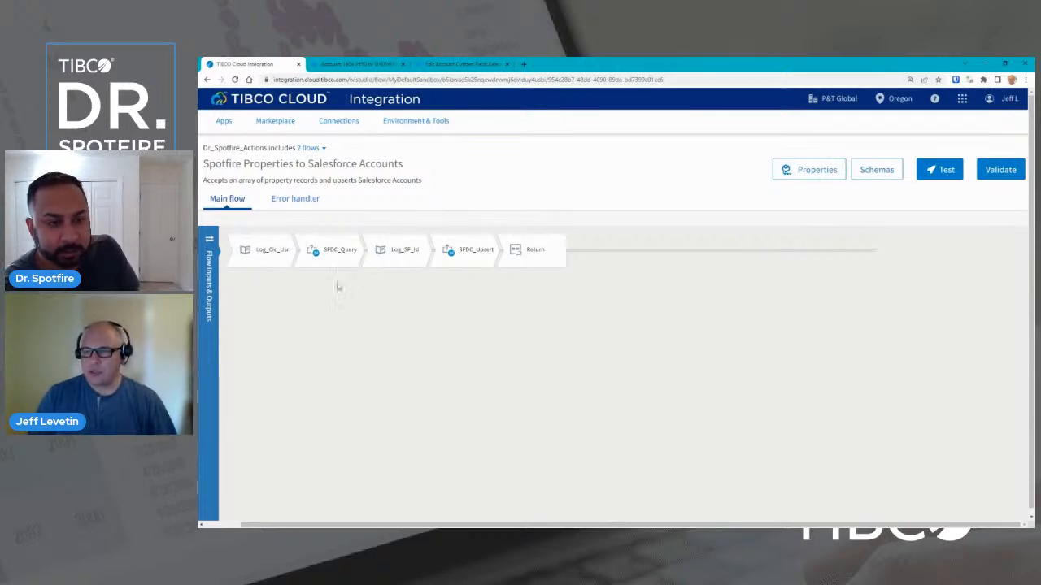
{"action": "left_click", "coordinate": [210, 239]}
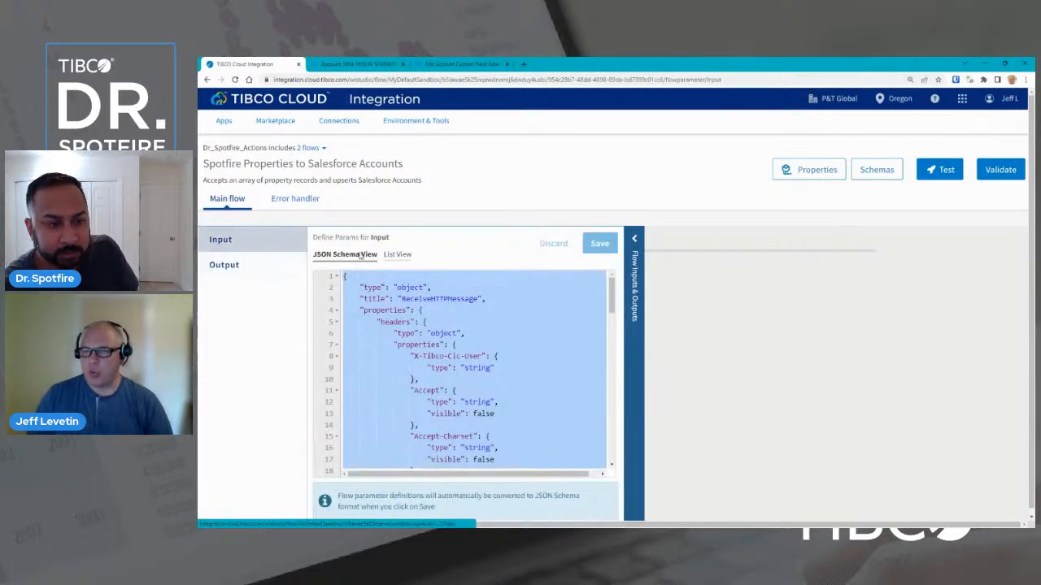
{"action": "left_click", "coordinate": [638, 240]}
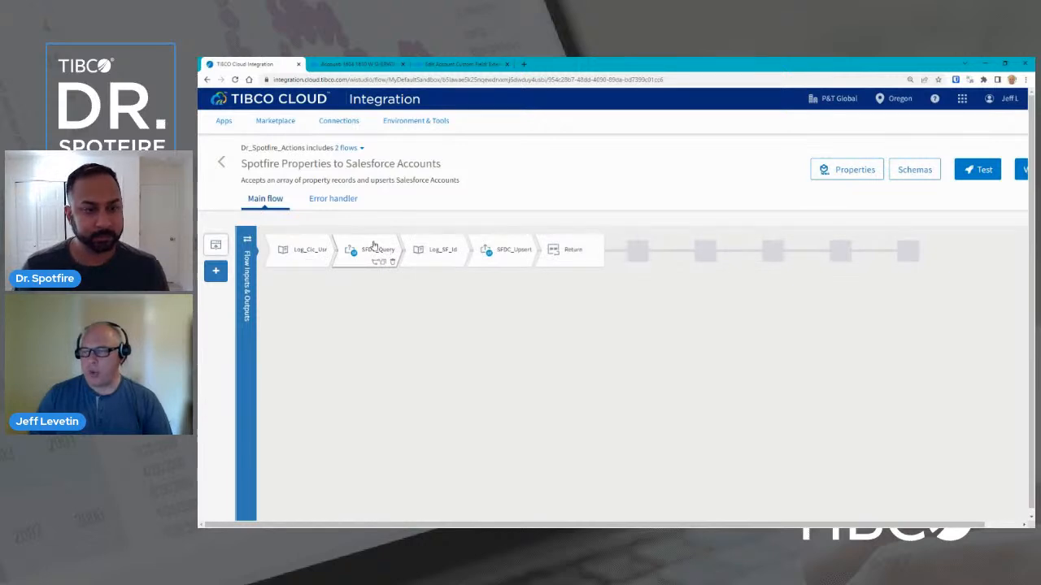
{"action": "left_click", "coordinate": [514, 252]}
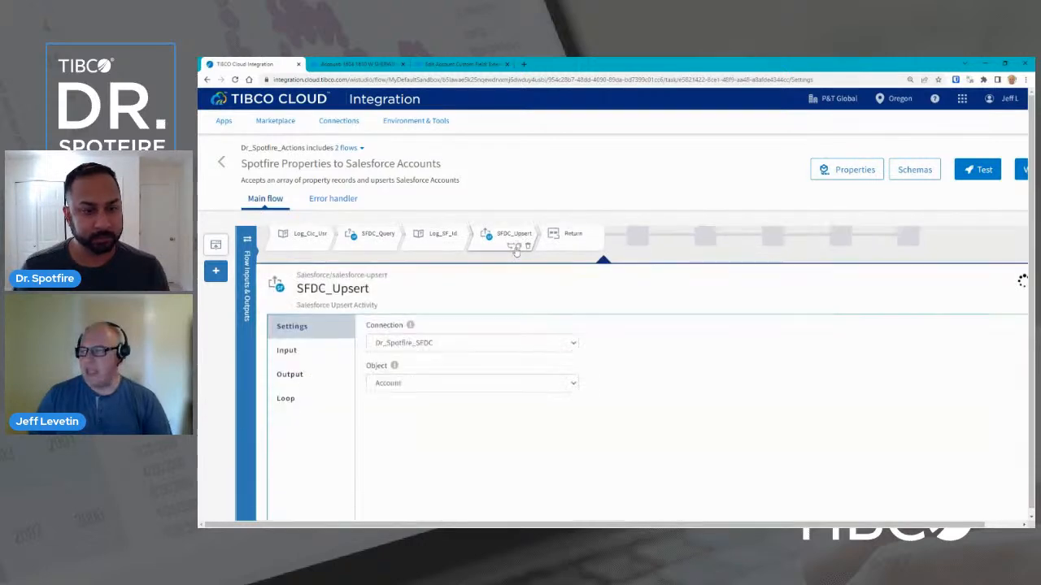
{"action": "left_click", "coordinate": [317, 354]}
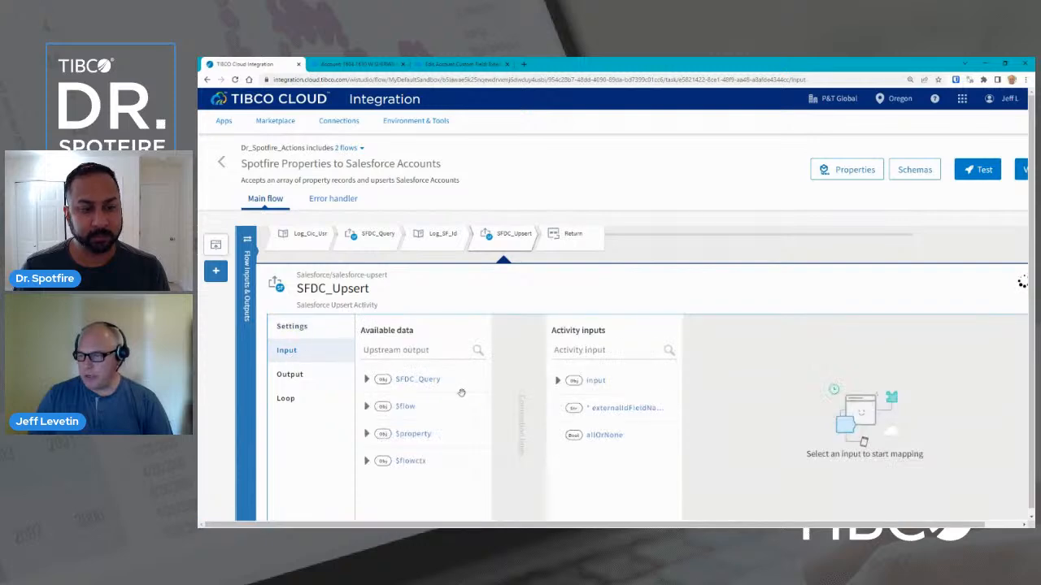
{"action": "left_click", "coordinate": [558, 381]}
{"action": "left_click", "coordinate": [565, 407]}
{"action": "left_click", "coordinate": [574, 436]}
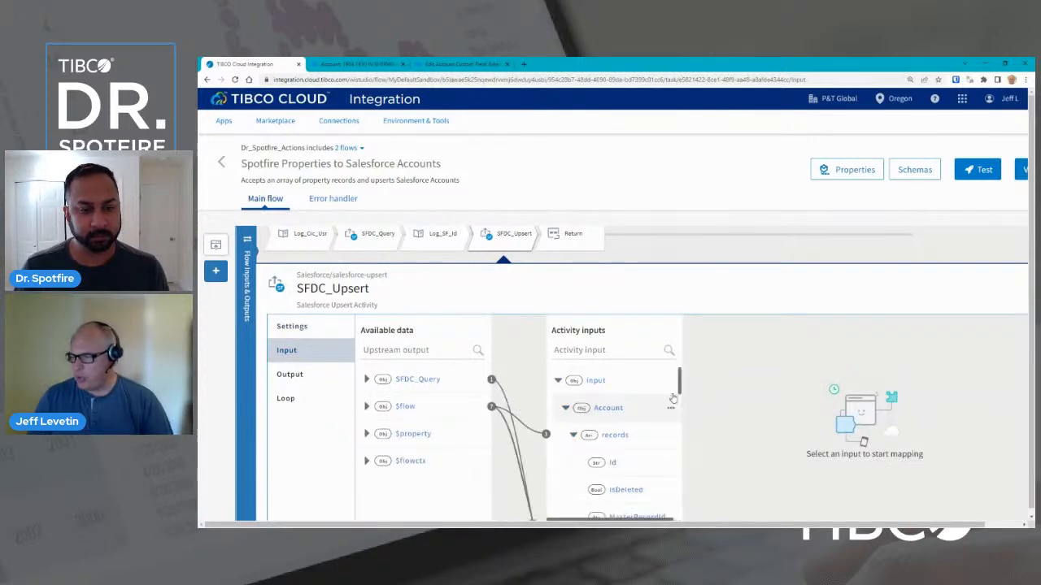
{"action": "left_click_drag", "start_coordinate": [678, 388], "coordinate": [679, 460]}
{"action": "left_click", "coordinate": [634, 452]}
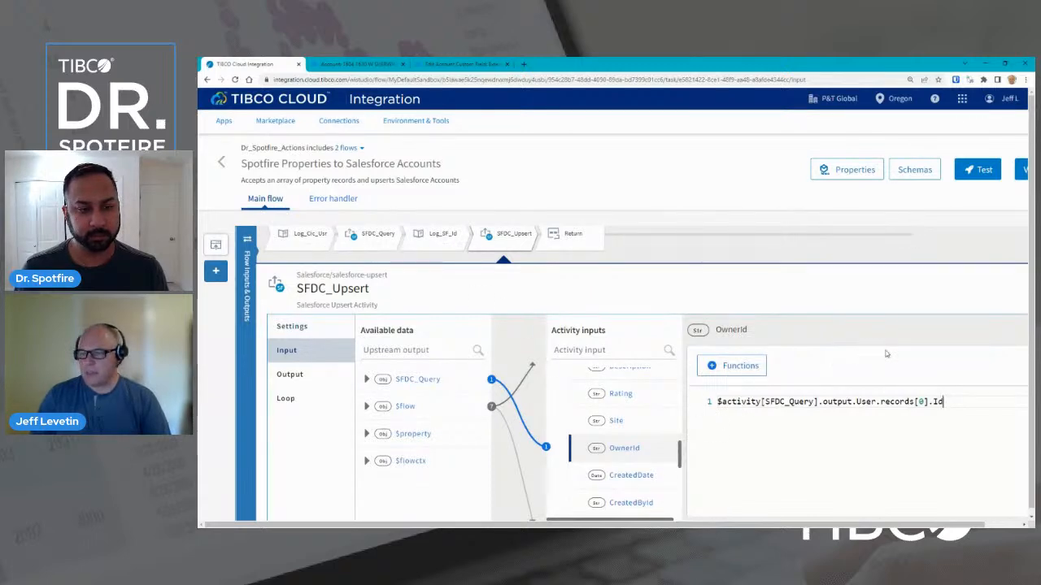
{"action": "left_click_drag", "start_coordinate": [562, 526], "coordinate": [600, 526]}
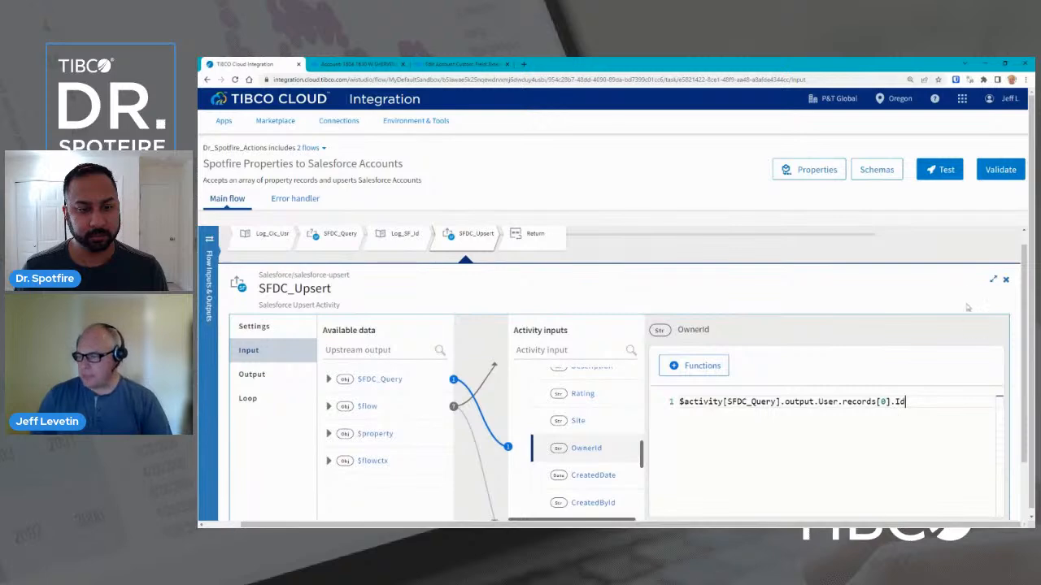
{"action": "left_click", "coordinate": [1006, 281]}
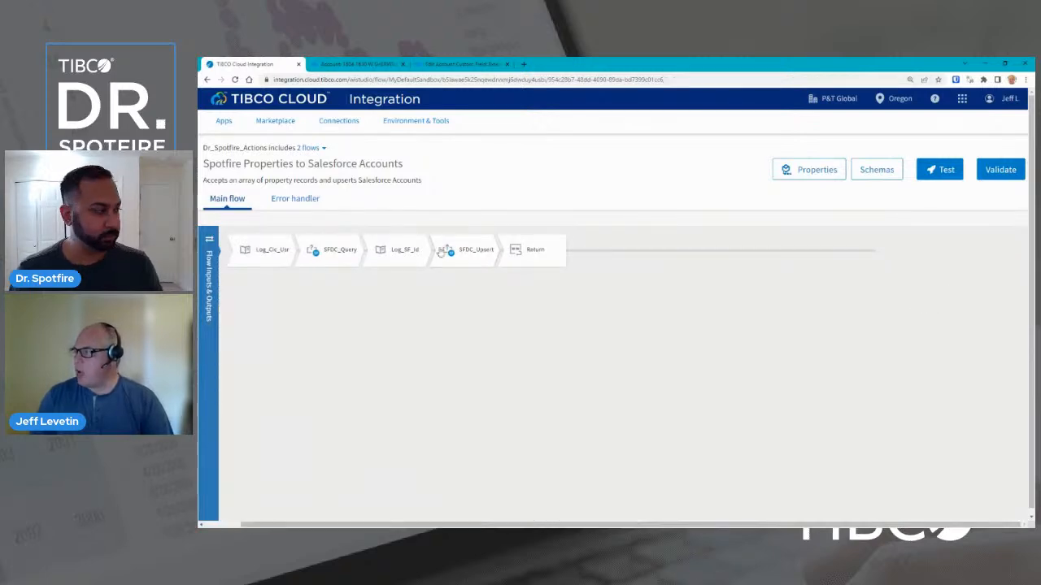
Go back to the app's flow list and open the 'Spotfire propertyCases to Salesforce Accounts and Cases' flow.
{"action": "left_click_drag", "start_coordinate": [636, 527], "coordinate": [598, 527]}
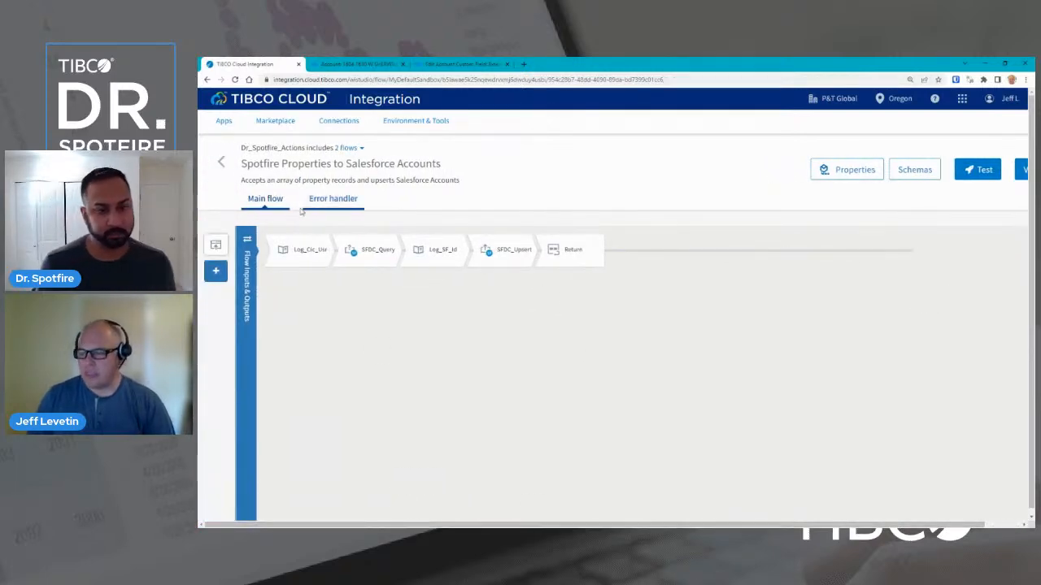
{"action": "left_click", "coordinate": [221, 164]}
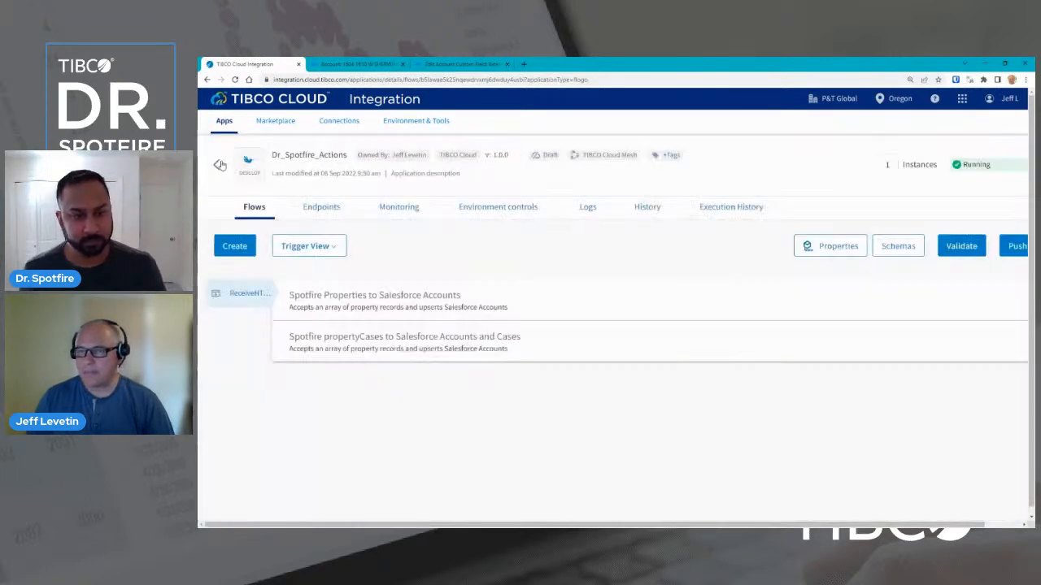
{"action": "left_click", "coordinate": [339, 341]}
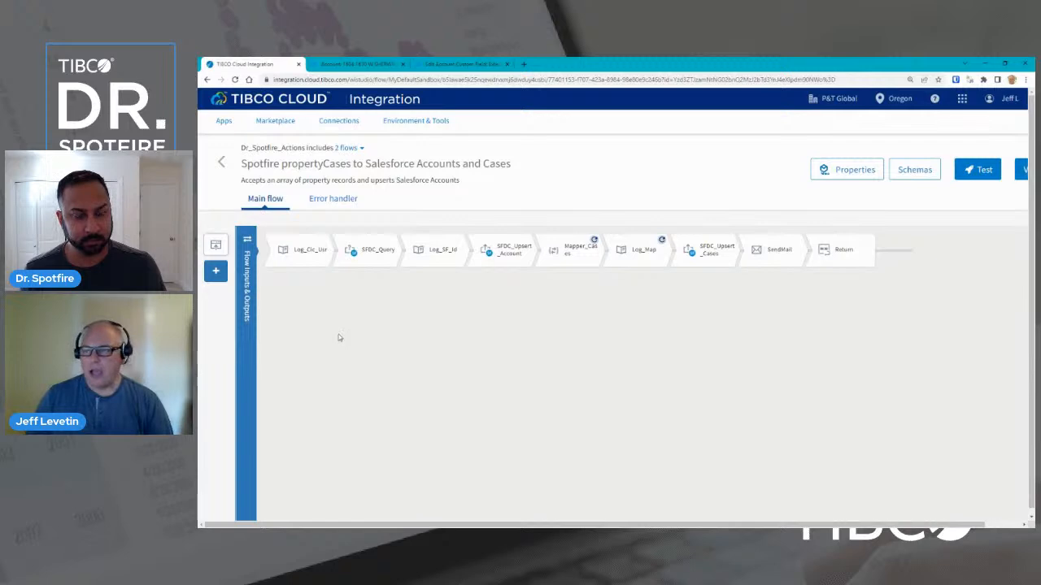
Review the ReceiveHTTPMessage trigger's output settings with the propertyCases request schema.
{"action": "left_click", "coordinate": [216, 246]}
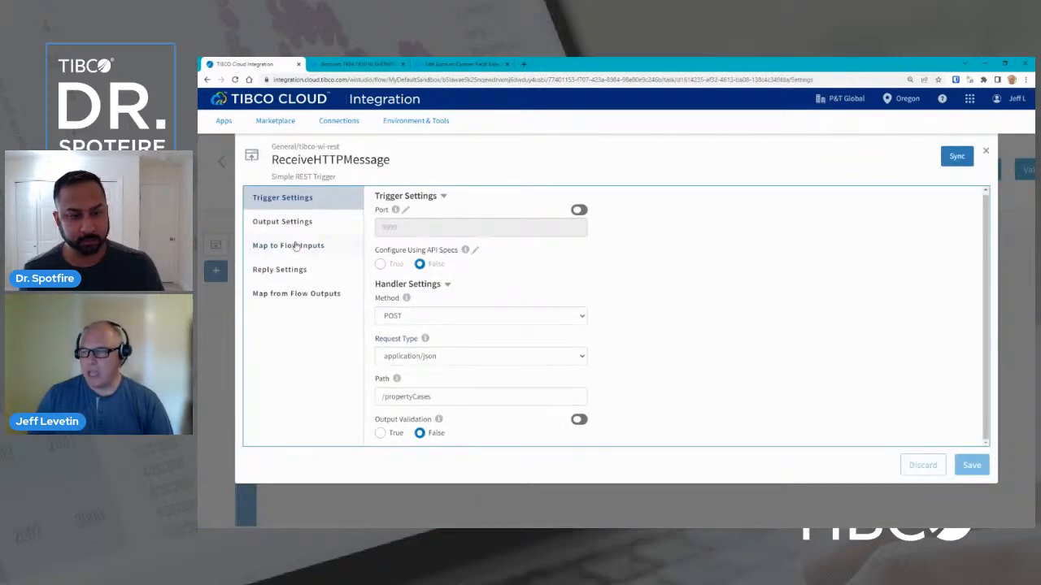
{"action": "left_click", "coordinate": [282, 221]}
{"action": "scroll", "coordinate": [649, 378], "scroll_direction": "down", "scroll_amount": 5}
{"action": "scroll", "coordinate": [586, 380], "scroll_direction": "down", "scroll_amount": 1}
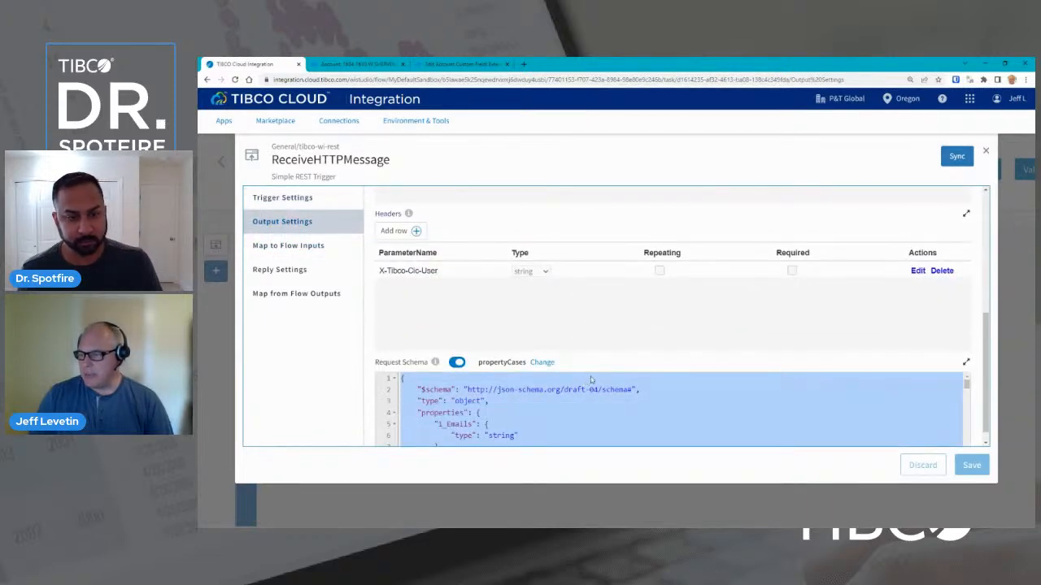
{"action": "scroll", "coordinate": [642, 411], "scroll_direction": "down", "scroll_amount": 1}
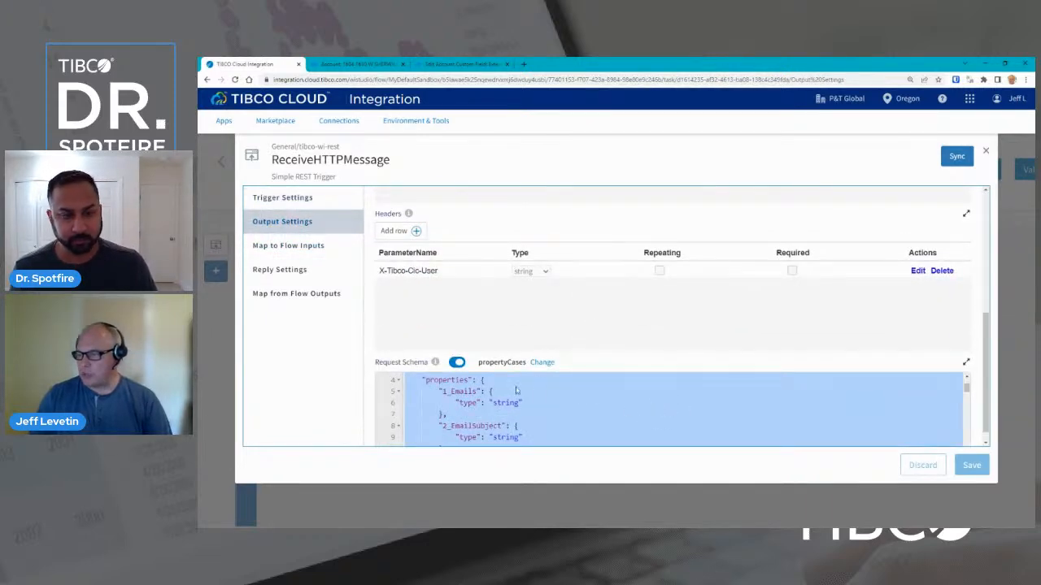
{"action": "scroll", "coordinate": [579, 402], "scroll_direction": "down", "scroll_amount": 1}
{"action": "scroll", "coordinate": [579, 404], "scroll_direction": "down", "scroll_amount": 2}
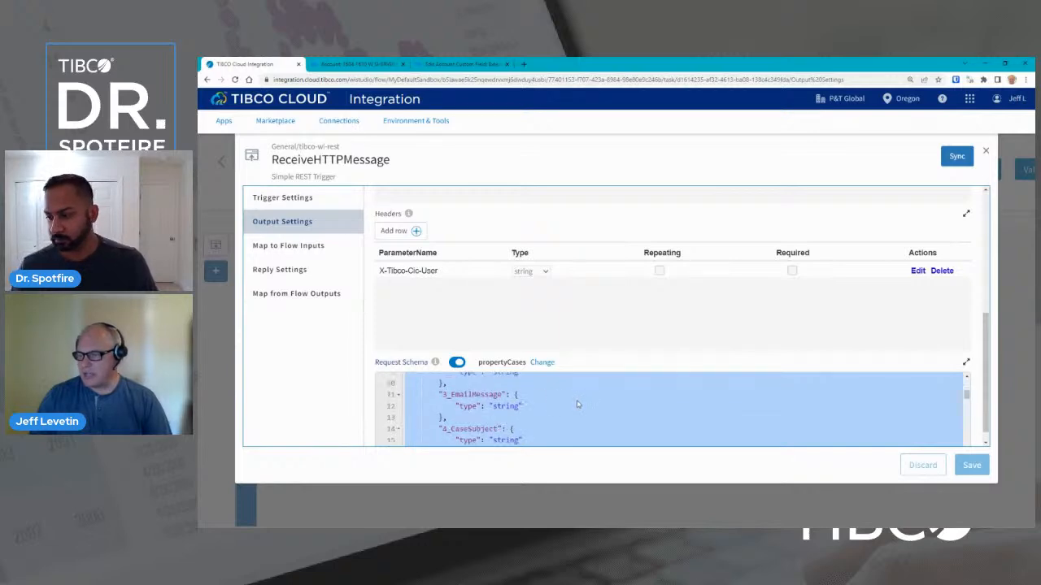
Step through Log_Clc_Usr, SFDC_Query and Log_SF_Id to SFDC_Upsert_Account's settings (Dr_Spotfire_SFDC, Account).
{"action": "left_click", "coordinate": [986, 151]}
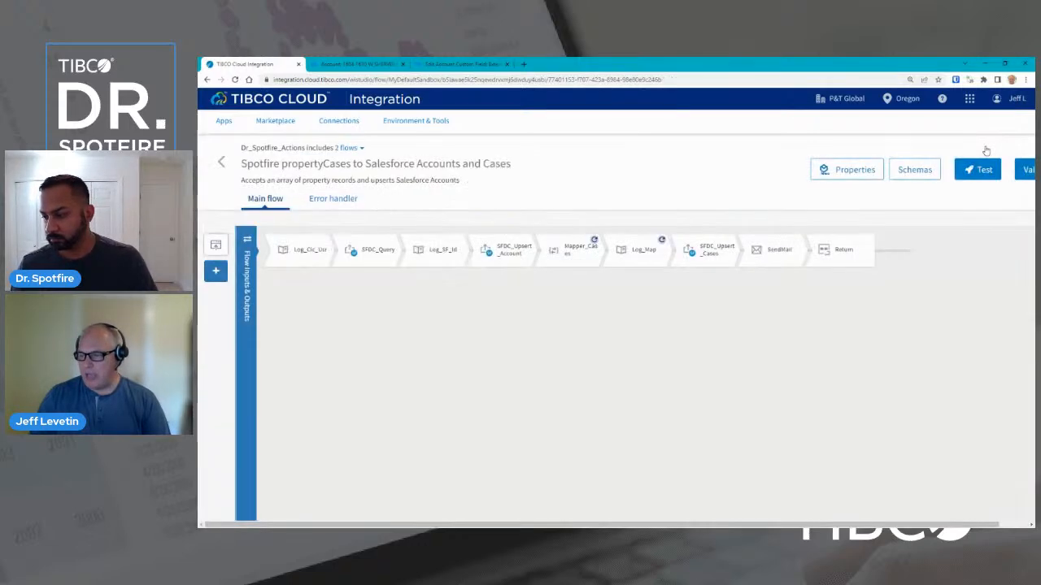
{"action": "left_click", "coordinate": [300, 254]}
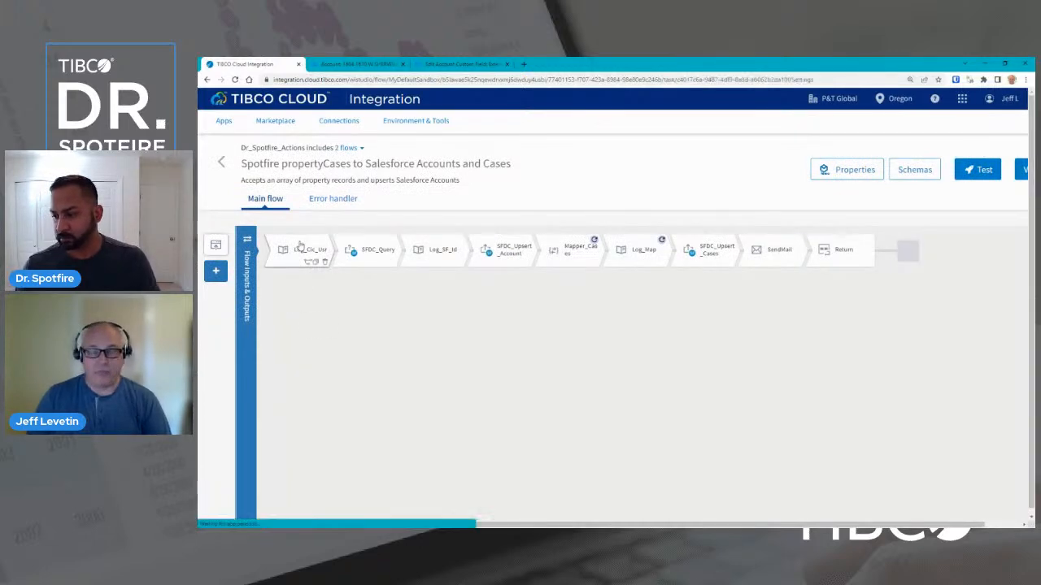
{"action": "left_click", "coordinate": [375, 247]}
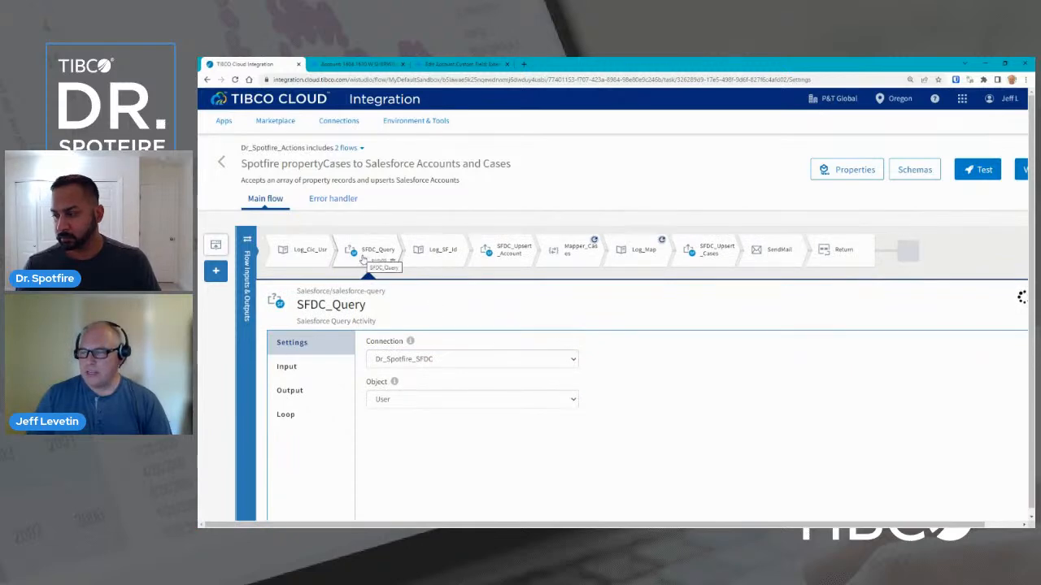
{"action": "left_click", "coordinate": [439, 258]}
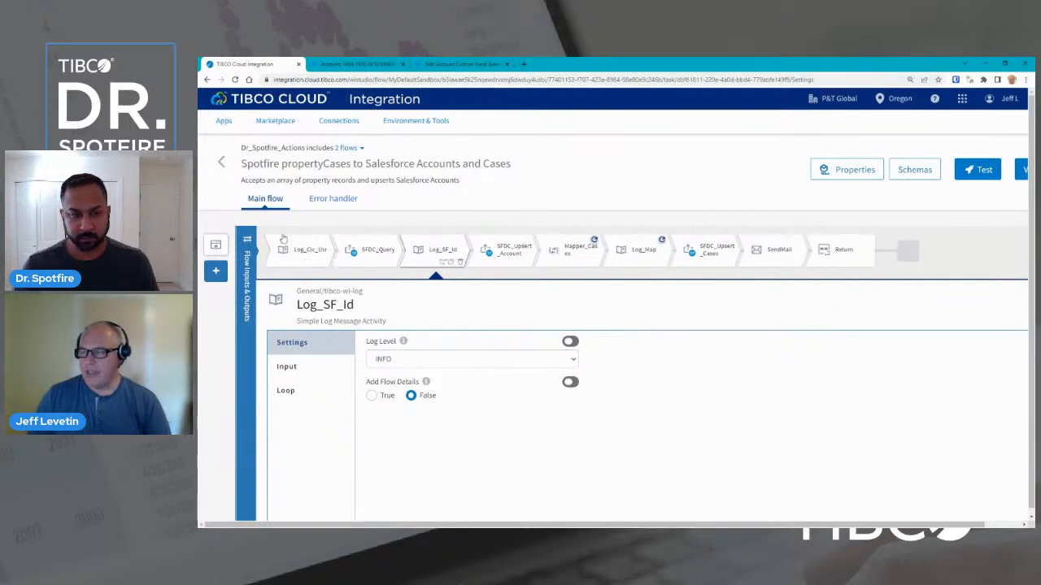
{"action": "left_click", "coordinate": [497, 260]}
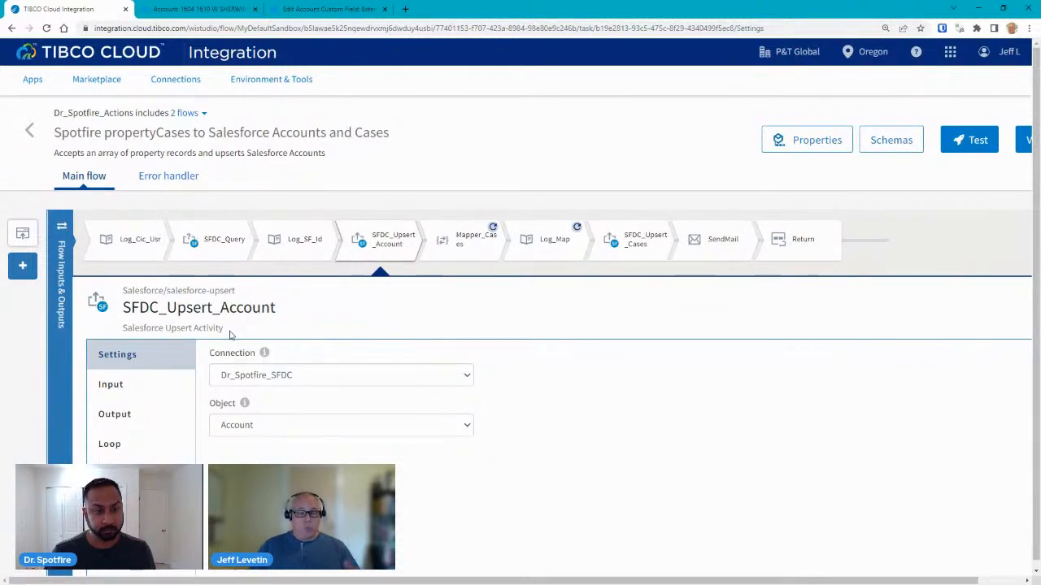
Inspect SFDC_Upsert_Account's output response fields id, success, errors and created, then close it.
{"action": "left_click", "coordinate": [126, 415]}
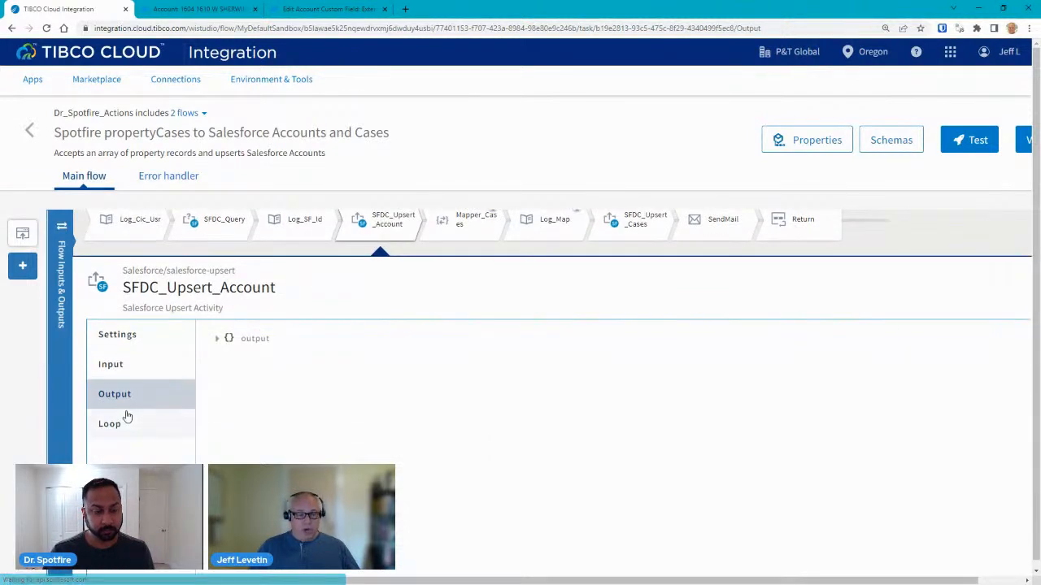
{"action": "left_click", "coordinate": [217, 340]}
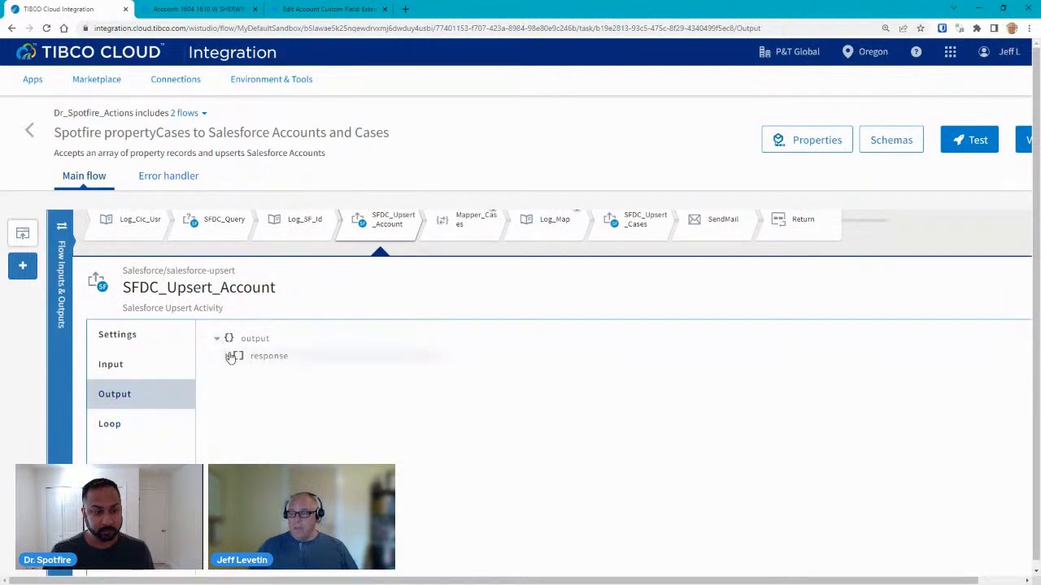
{"action": "left_click", "coordinate": [227, 358]}
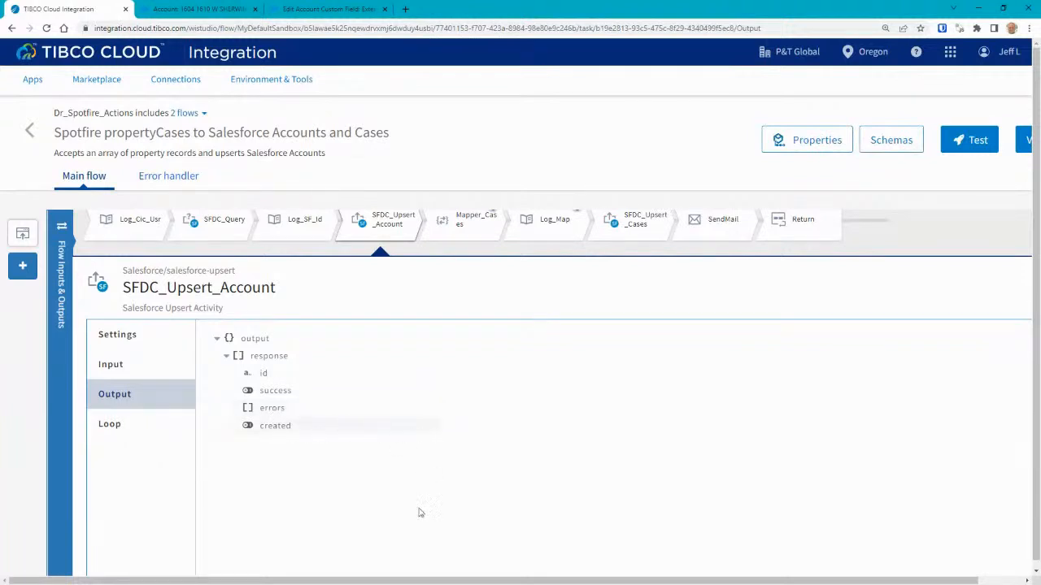
{"action": "left_click_drag", "start_coordinate": [422, 581], "coordinate": [469, 580]}
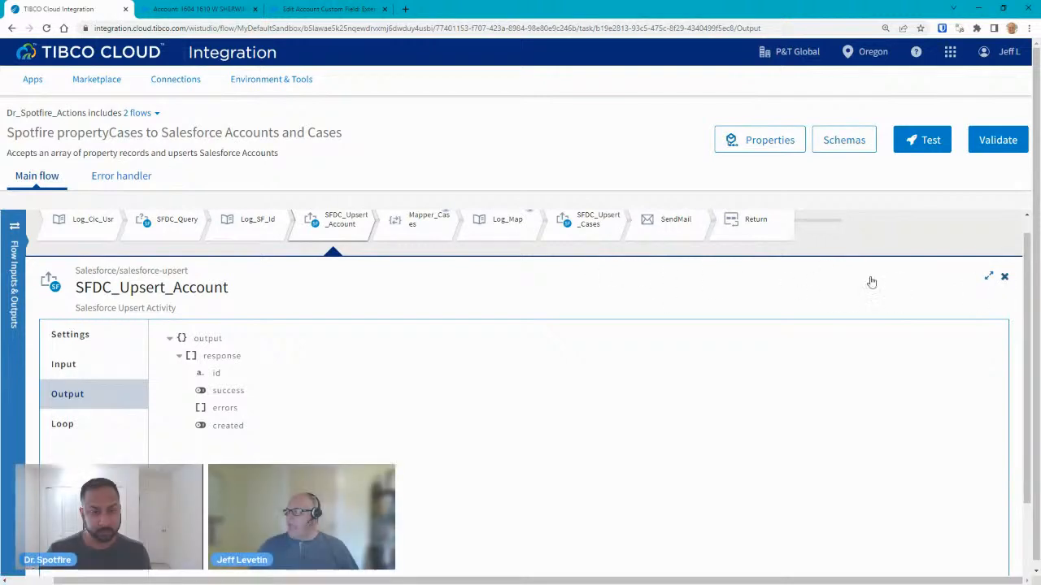
{"action": "left_click", "coordinate": [1005, 277]}
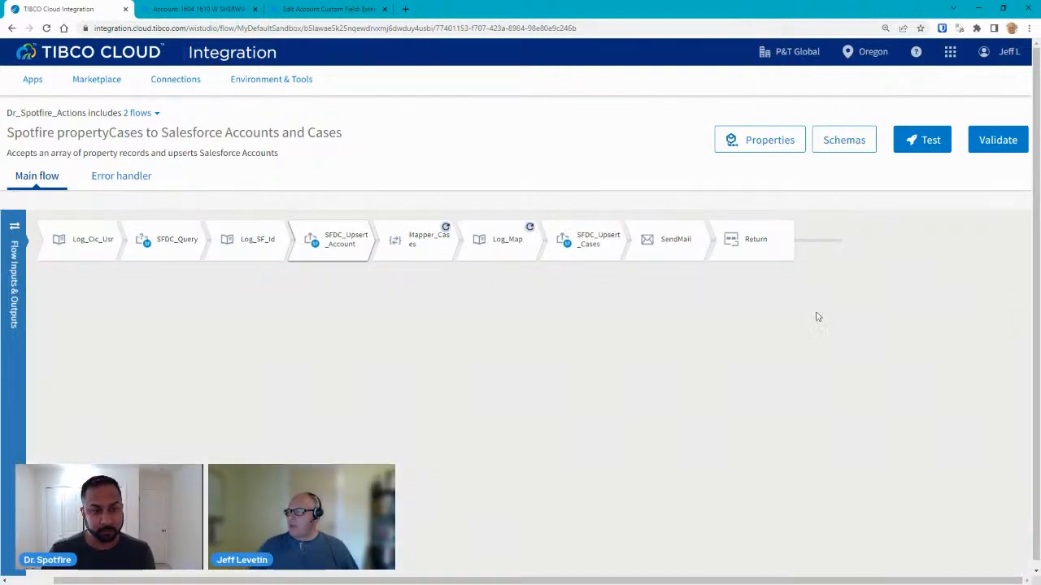
{"action": "left_click", "coordinate": [429, 241]}
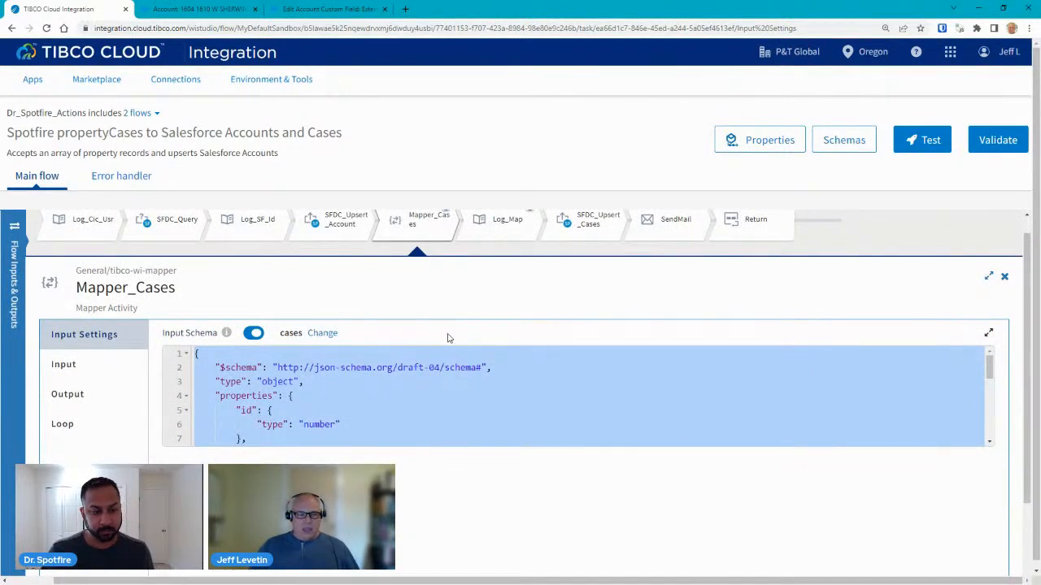
{"action": "scroll", "coordinate": [423, 382], "scroll_direction": "down", "scroll_amount": 1}
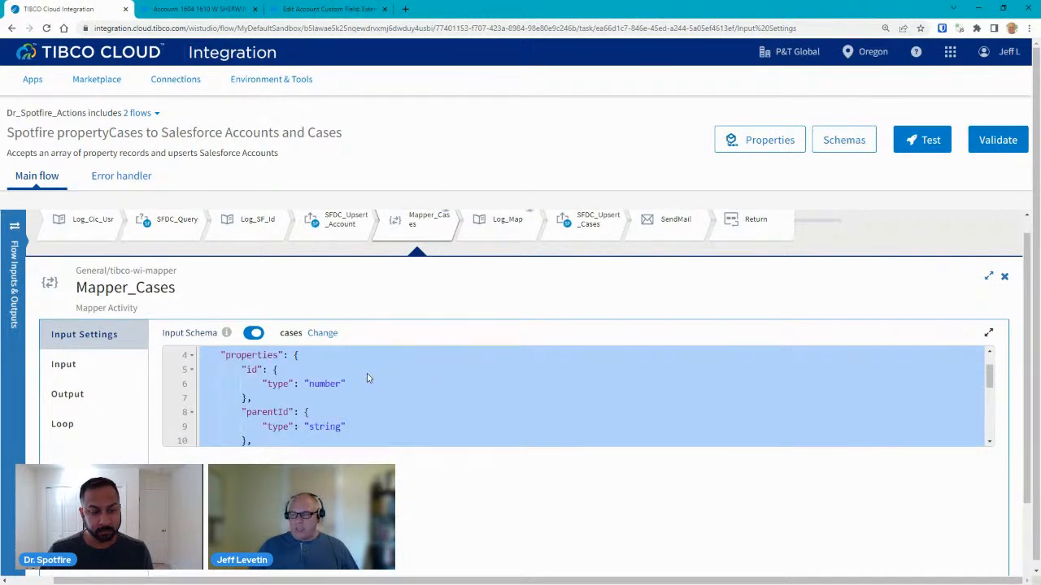
{"action": "scroll", "coordinate": [368, 399], "scroll_direction": "down", "scroll_amount": 1}
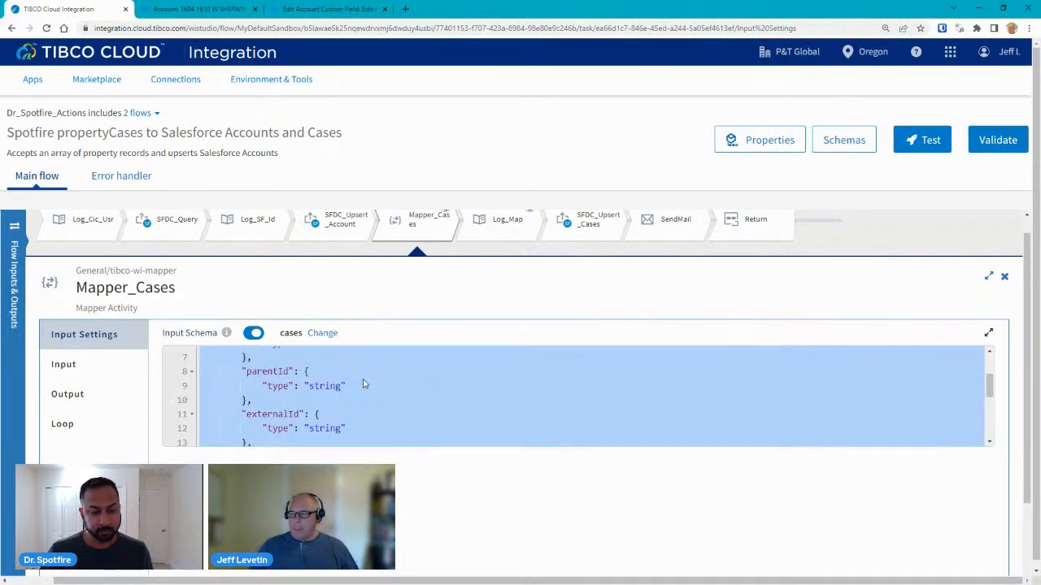
{"action": "scroll", "coordinate": [364, 384], "scroll_direction": "down", "scroll_amount": 1}
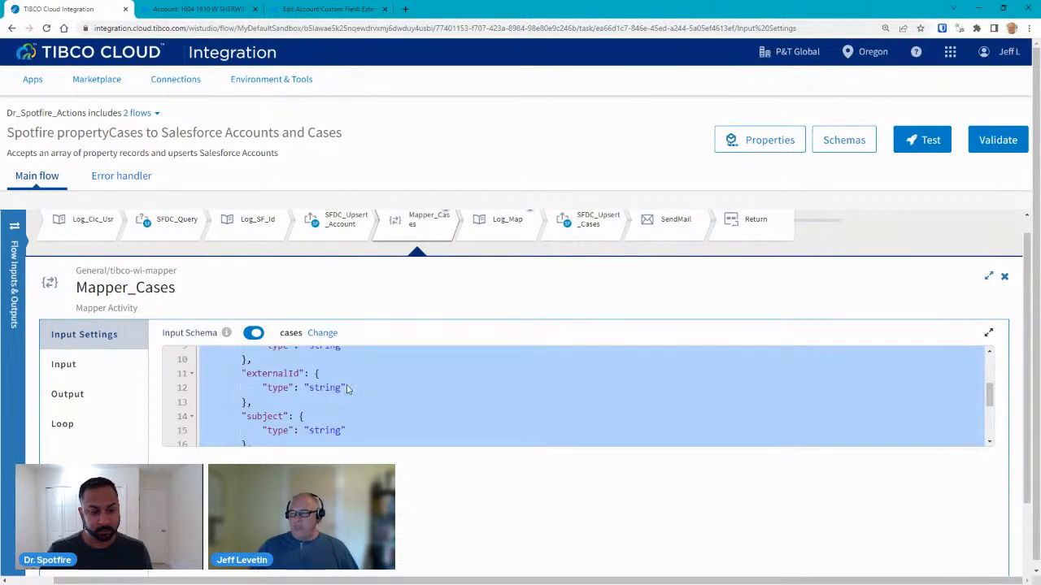
{"action": "scroll", "coordinate": [329, 384], "scroll_direction": "down", "scroll_amount": 1}
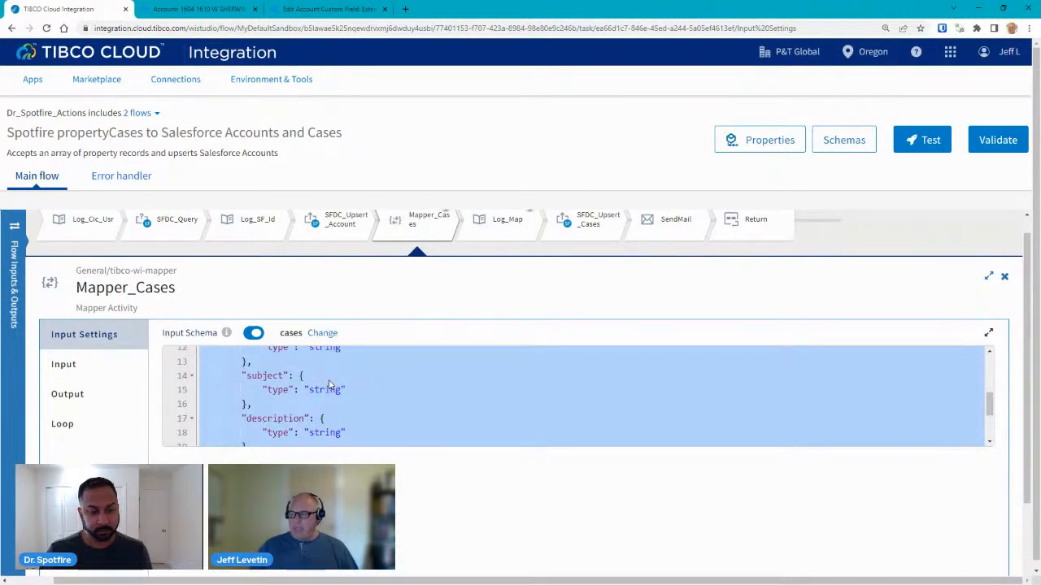
{"action": "scroll", "coordinate": [391, 394], "scroll_direction": "up", "scroll_amount": 2}
{"action": "scroll", "coordinate": [391, 394], "scroll_direction": "up", "scroll_amount": 1}
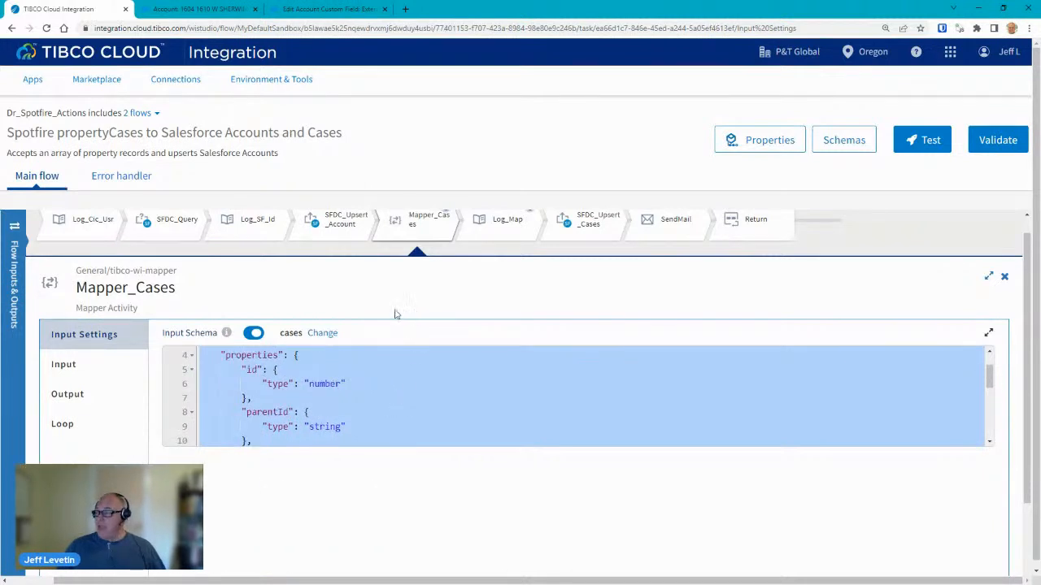
{"action": "left_click", "coordinate": [69, 397]}
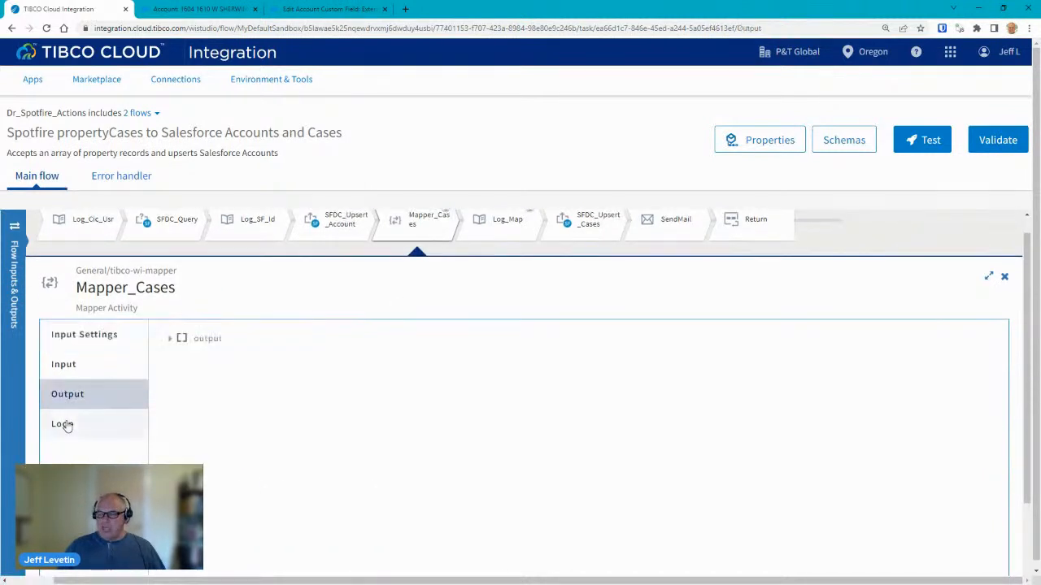
{"action": "left_click", "coordinate": [169, 339]}
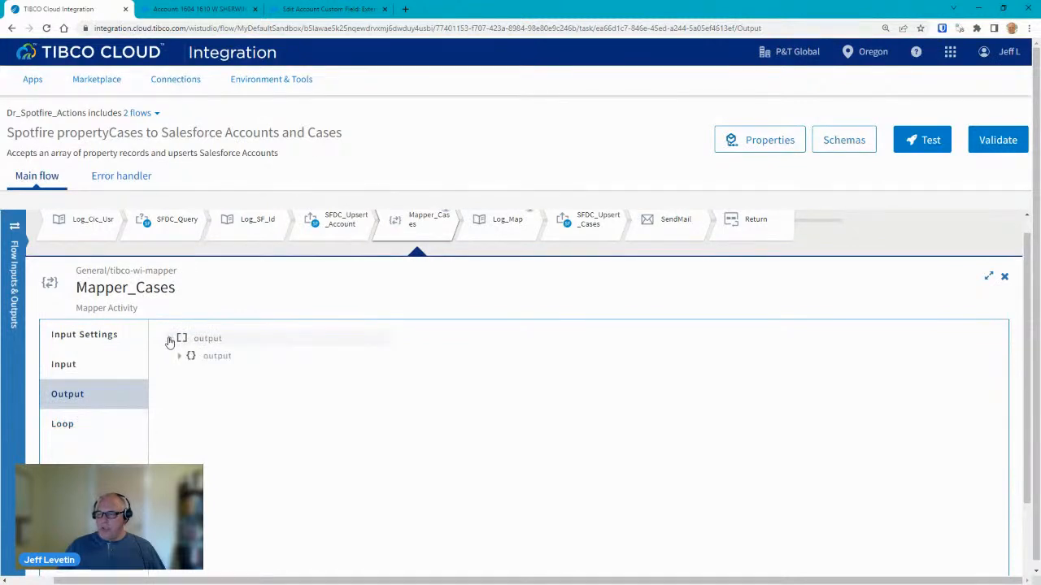
{"action": "left_click", "coordinate": [70, 366]}
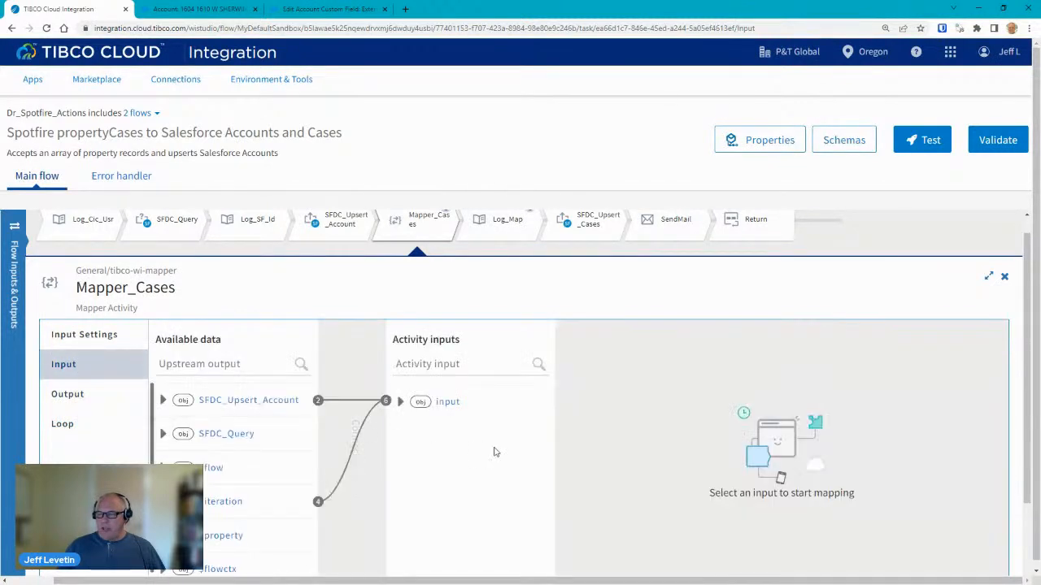
{"action": "left_click", "coordinate": [90, 335]}
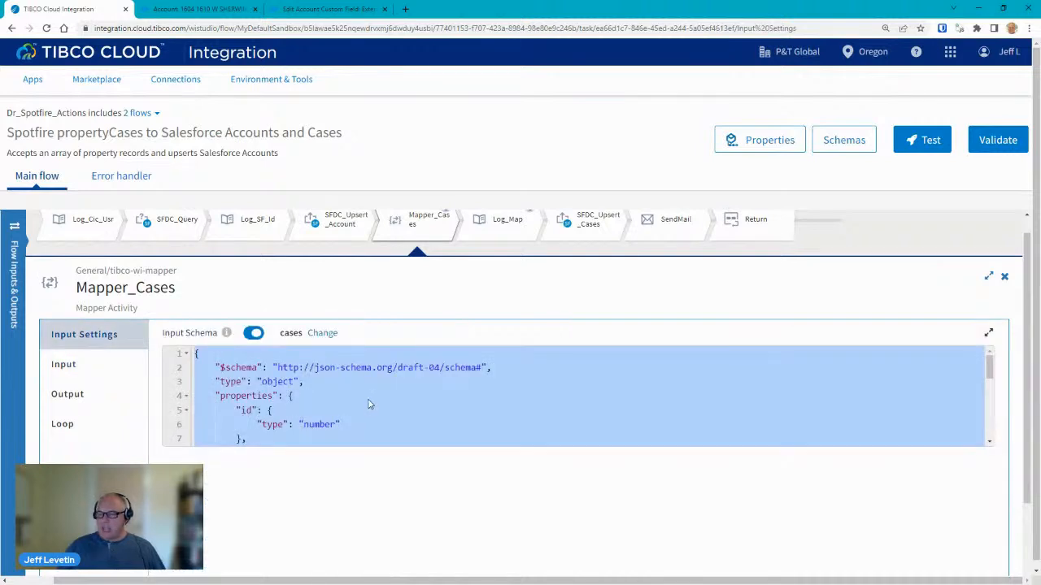
{"action": "scroll", "coordinate": [368, 404], "scroll_direction": "down", "scroll_amount": 1}
{"action": "scroll", "coordinate": [371, 402], "scroll_direction": "up", "scroll_amount": 1}
{"action": "scroll", "coordinate": [371, 398], "scroll_direction": "down", "scroll_amount": 1}
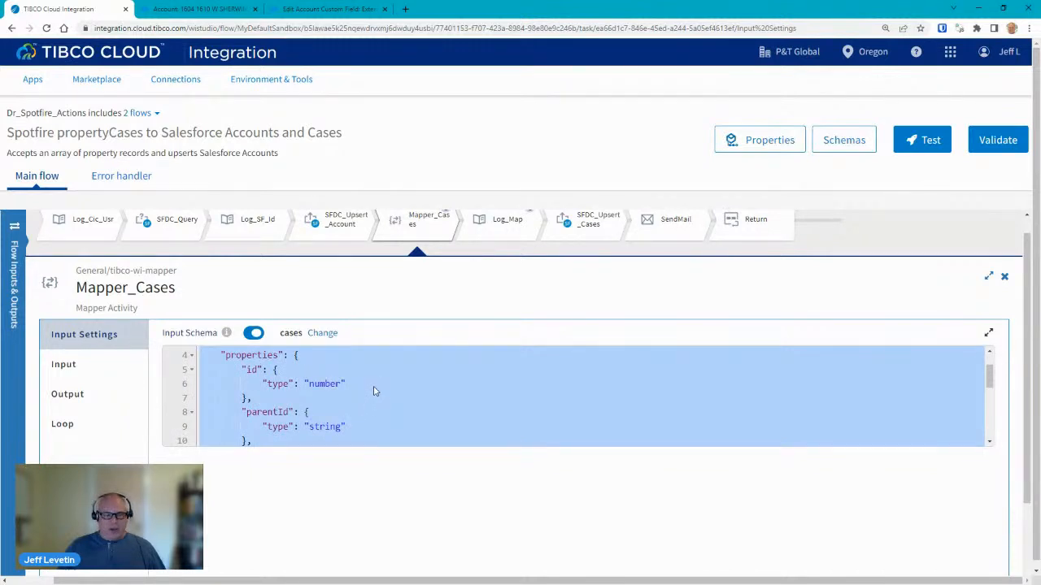
{"action": "scroll", "coordinate": [373, 391], "scroll_direction": "down", "scroll_amount": 2}
{"action": "scroll", "coordinate": [373, 391], "scroll_direction": "down", "scroll_amount": 3}
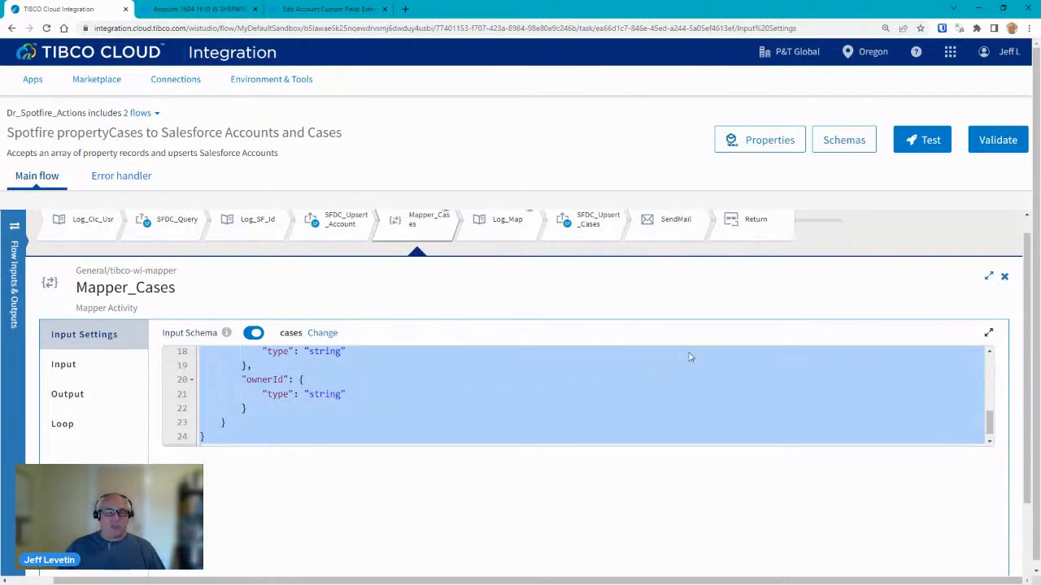
{"action": "left_click", "coordinate": [77, 364]}
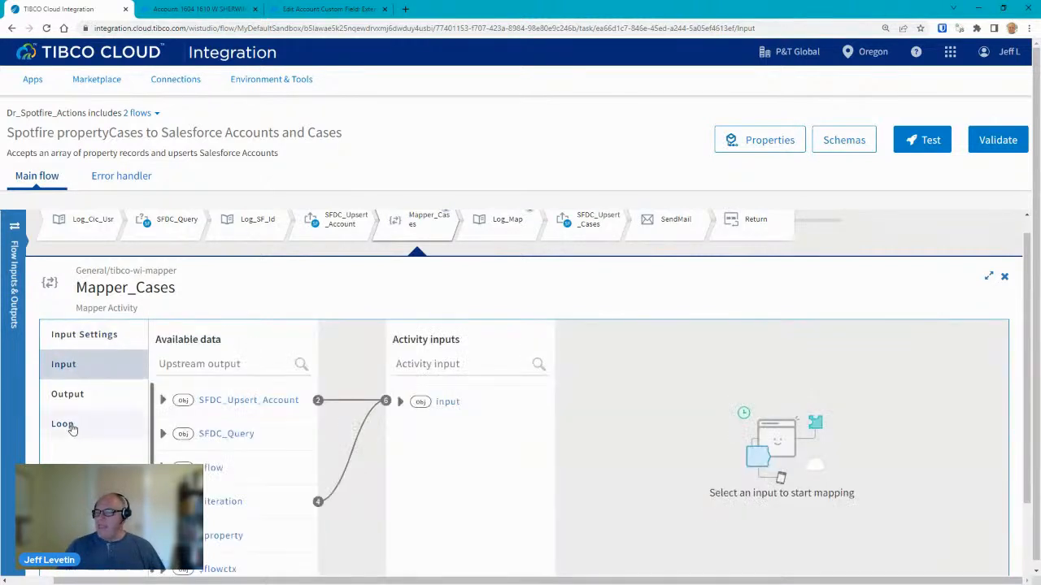
{"action": "left_click", "coordinate": [70, 425]}
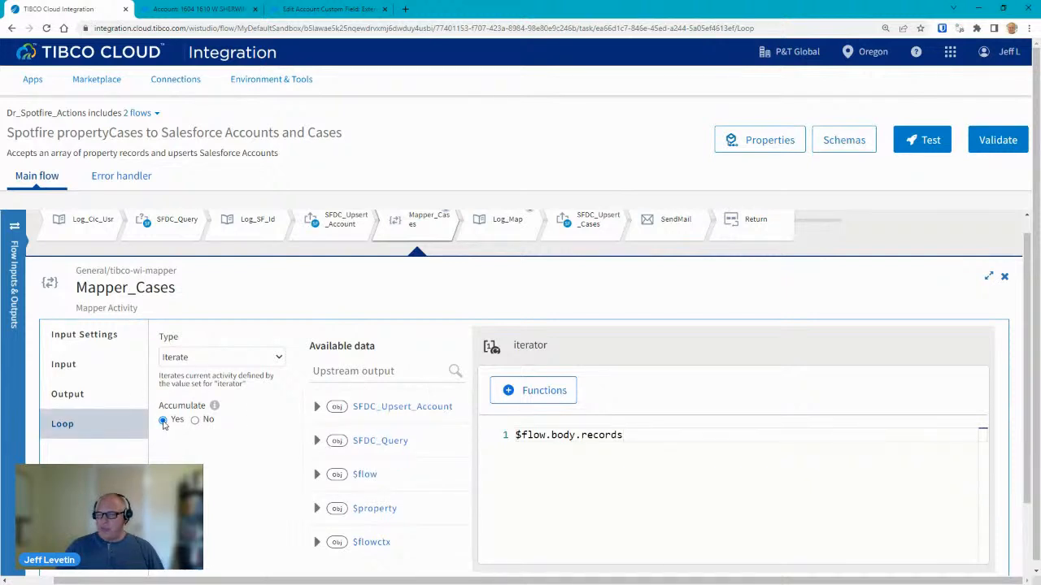
{"action": "left_click", "coordinate": [68, 395]}
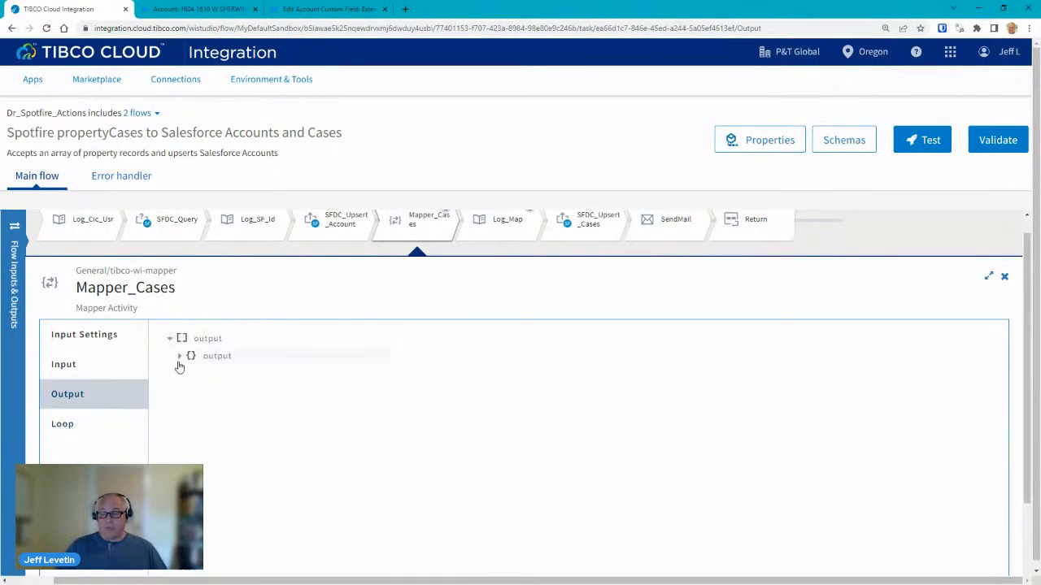
{"action": "left_click", "coordinate": [180, 359]}
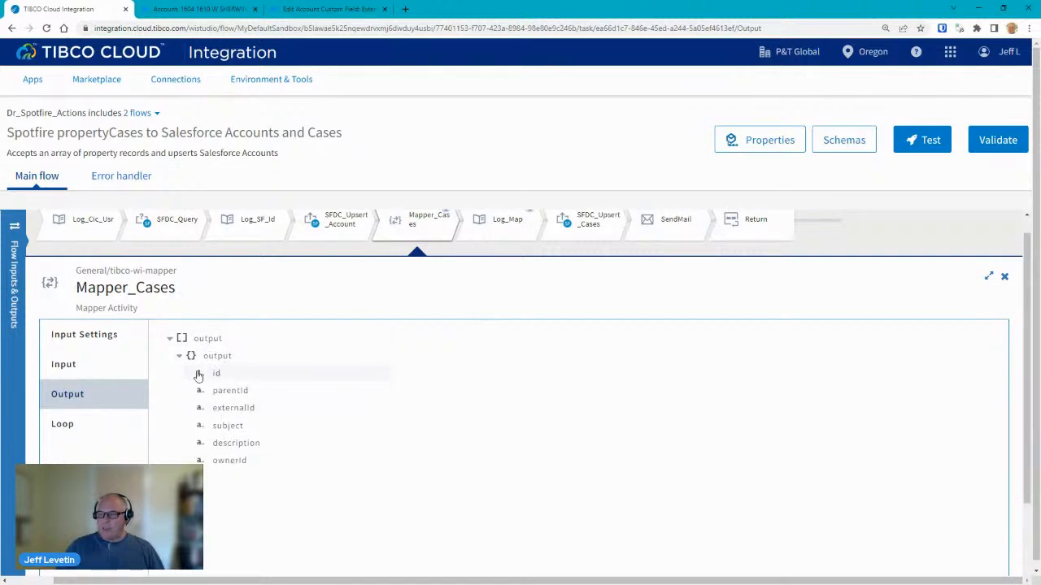
{"action": "left_click", "coordinate": [1003, 277]}
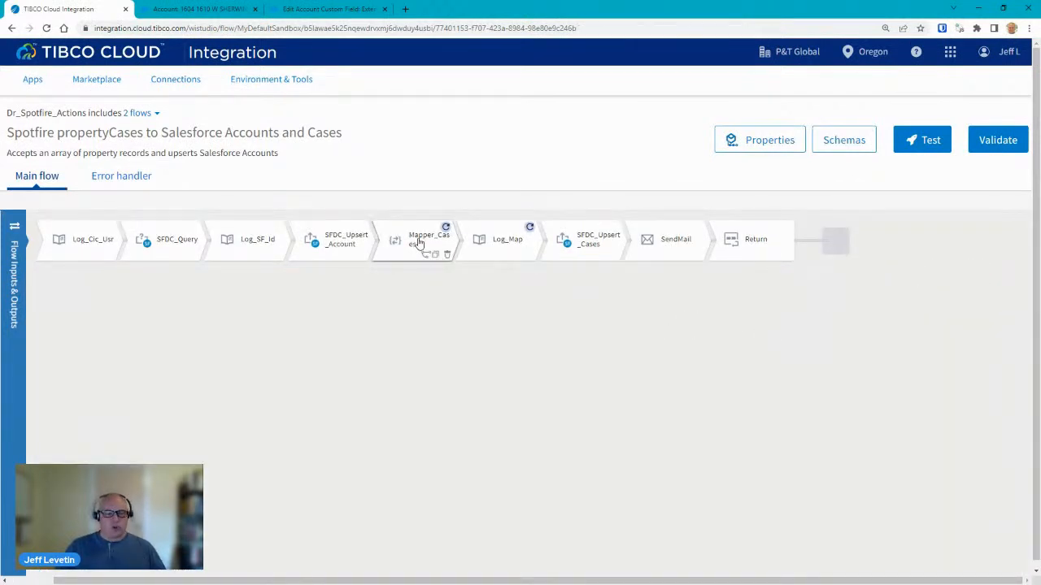
Open SFDC_Upsert_Cases, check its Dr_Spotfire_SFDC connection and Case object, and view its input mappings.
{"action": "left_click", "coordinate": [495, 232]}
{"action": "left_click", "coordinate": [581, 254]}
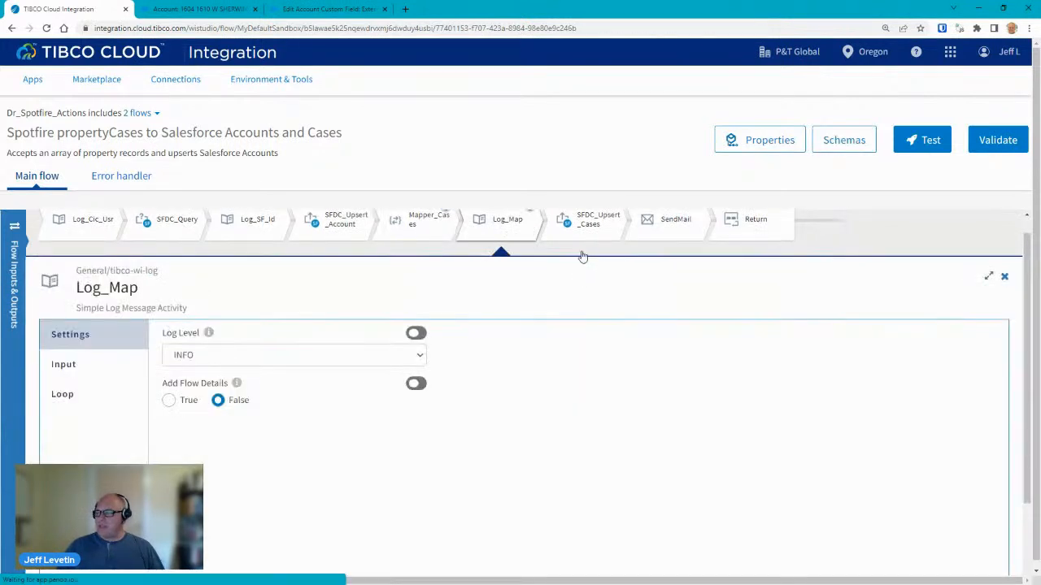
{"action": "left_click", "coordinate": [571, 252]}
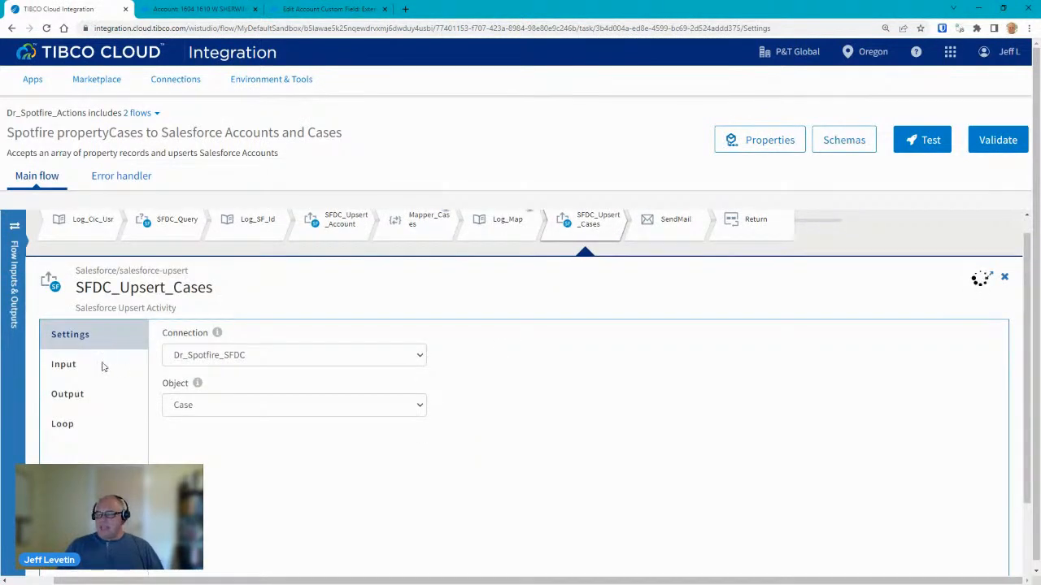
{"action": "left_click", "coordinate": [72, 365]}
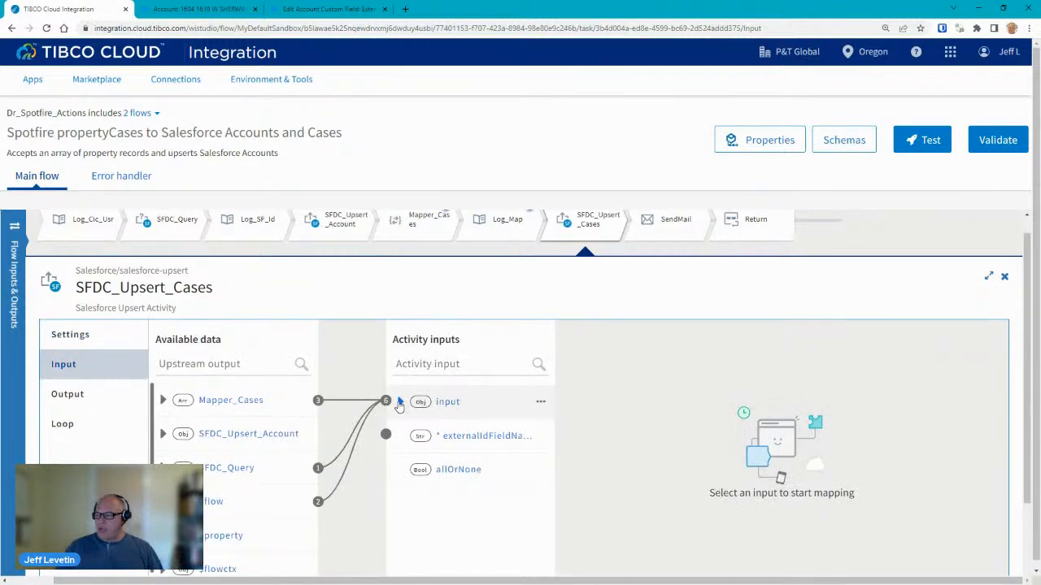
{"action": "left_click", "coordinate": [73, 335]}
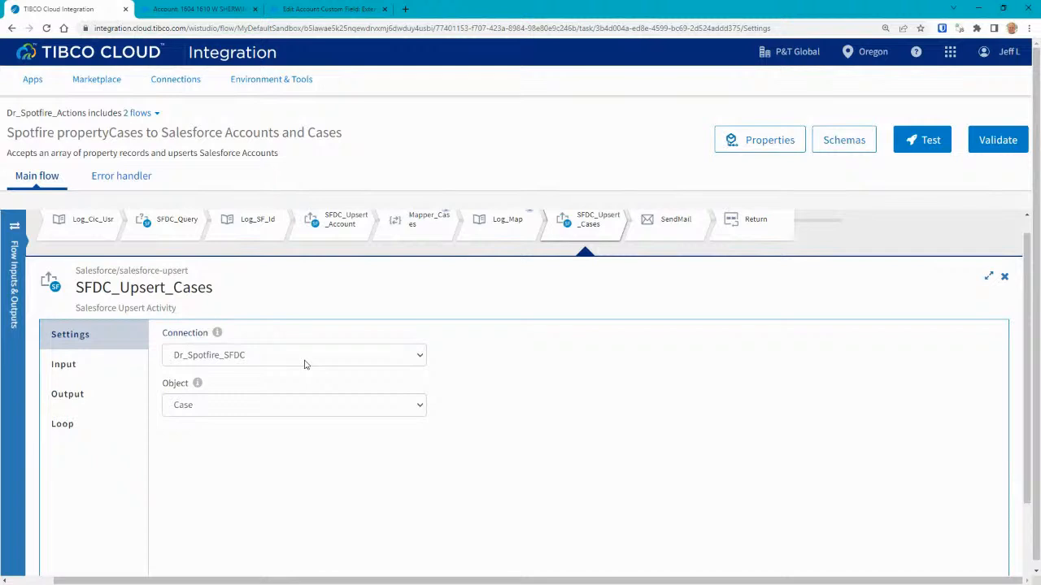
{"action": "left_click", "coordinate": [63, 364]}
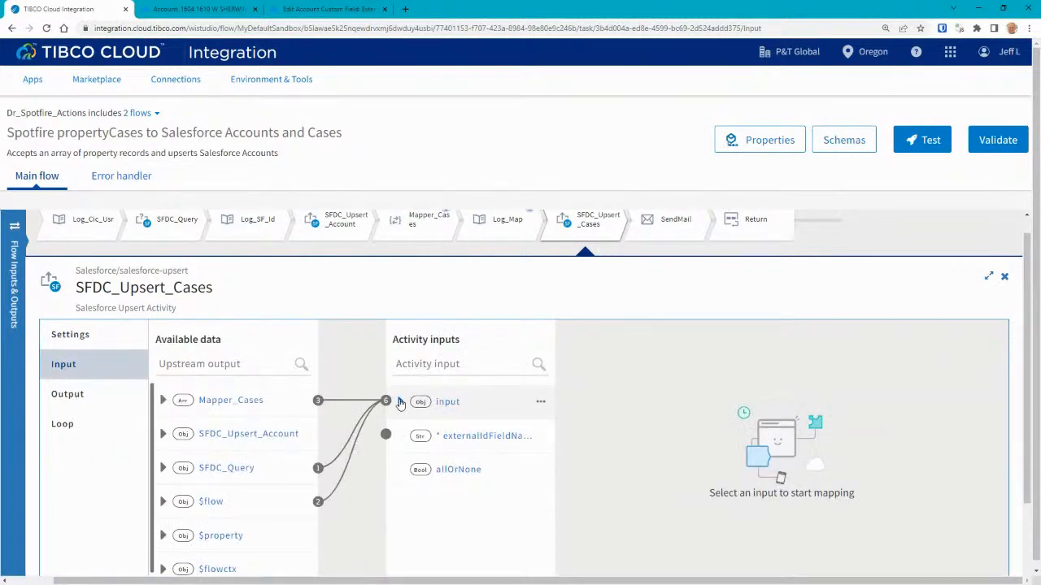
Expand SFDC_Upsert_Cases input down through Case to the records array and its fields.
{"action": "left_click", "coordinate": [400, 402]}
{"action": "left_click", "coordinate": [411, 437]}
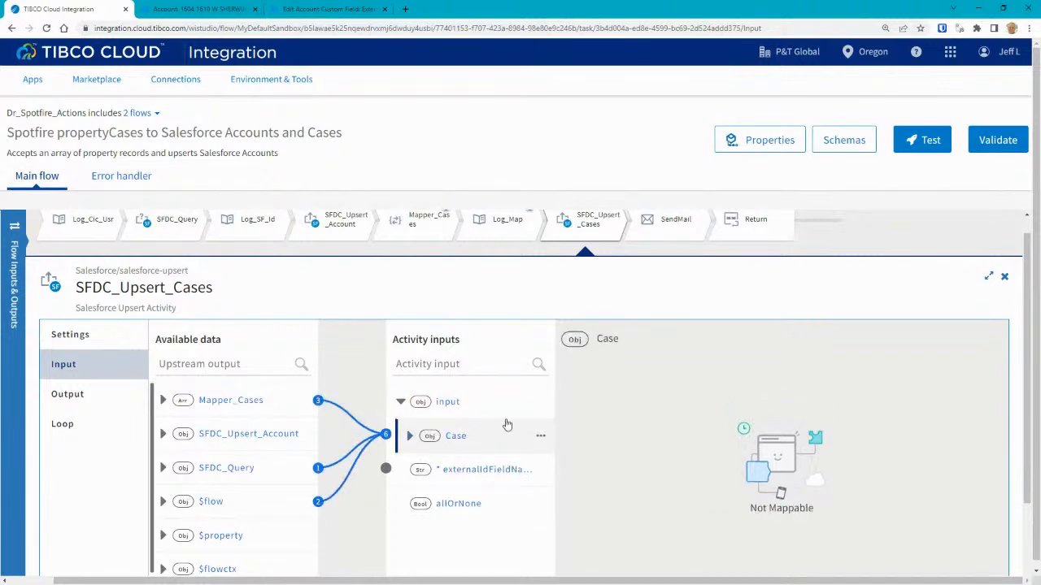
{"action": "scroll", "coordinate": [530, 437], "scroll_direction": "down", "scroll_amount": 1}
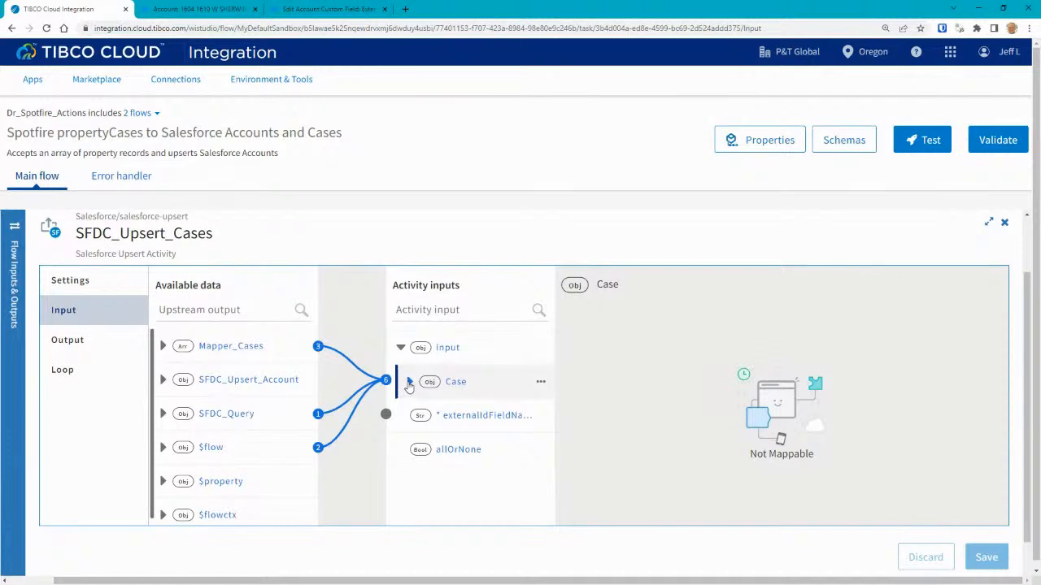
{"action": "left_click", "coordinate": [409, 382]}
{"action": "left_click", "coordinate": [470, 416]}
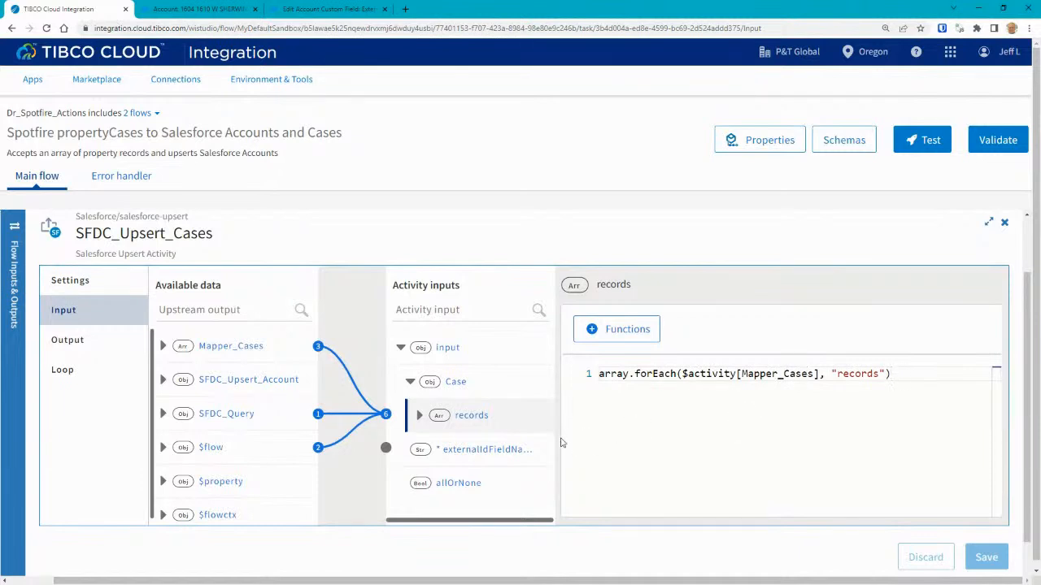
{"action": "left_click", "coordinate": [420, 415]}
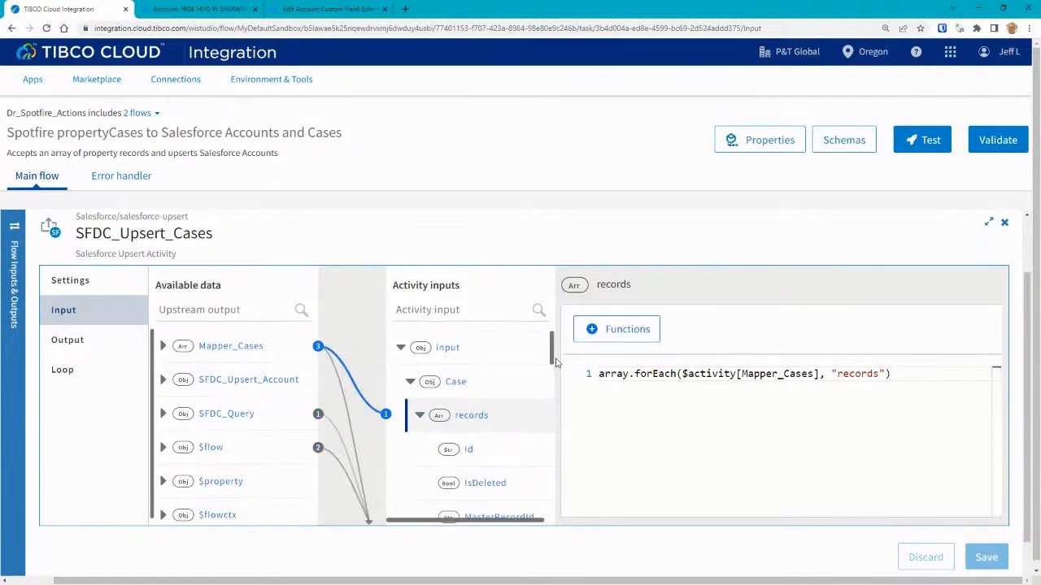
{"action": "scroll", "coordinate": [550, 364], "scroll_direction": "down", "scroll_amount": 1}
{"action": "left_click_drag", "start_coordinate": [551, 365], "coordinate": [549, 375]}
Review the AccountId, Subject, Description, OwnerId and External_Id__c mappings, then close the panel.
{"action": "left_click", "coordinate": [500, 423]}
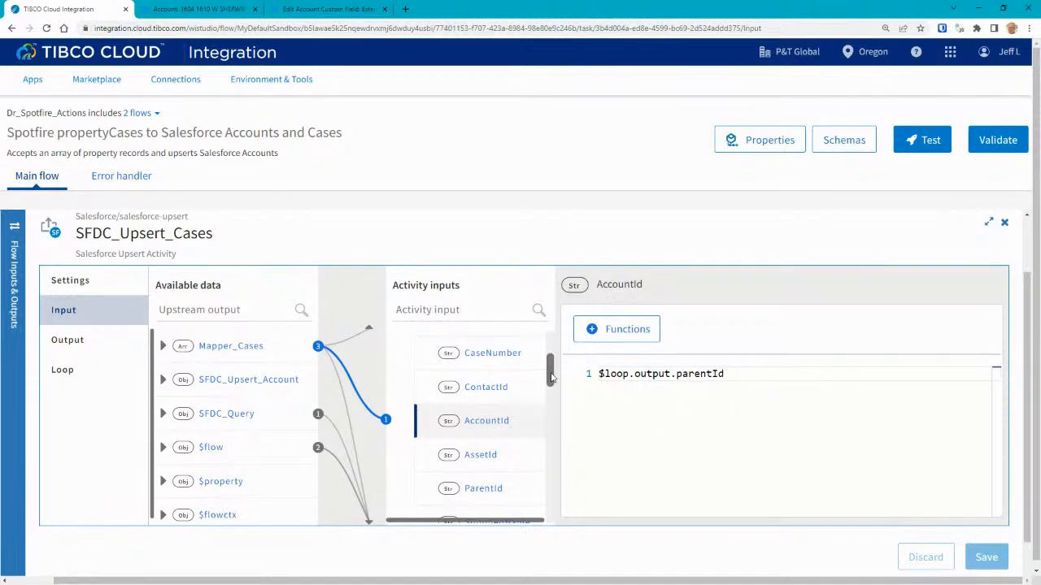
{"action": "left_click_drag", "start_coordinate": [550, 376], "coordinate": [549, 423]}
{"action": "left_click", "coordinate": [482, 400]}
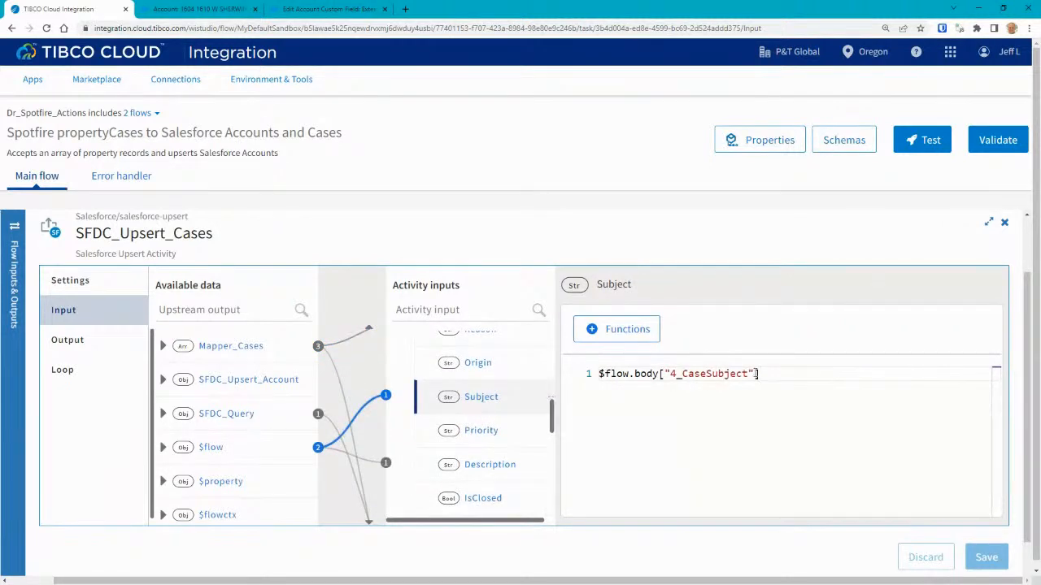
{"action": "left_click", "coordinate": [495, 467]}
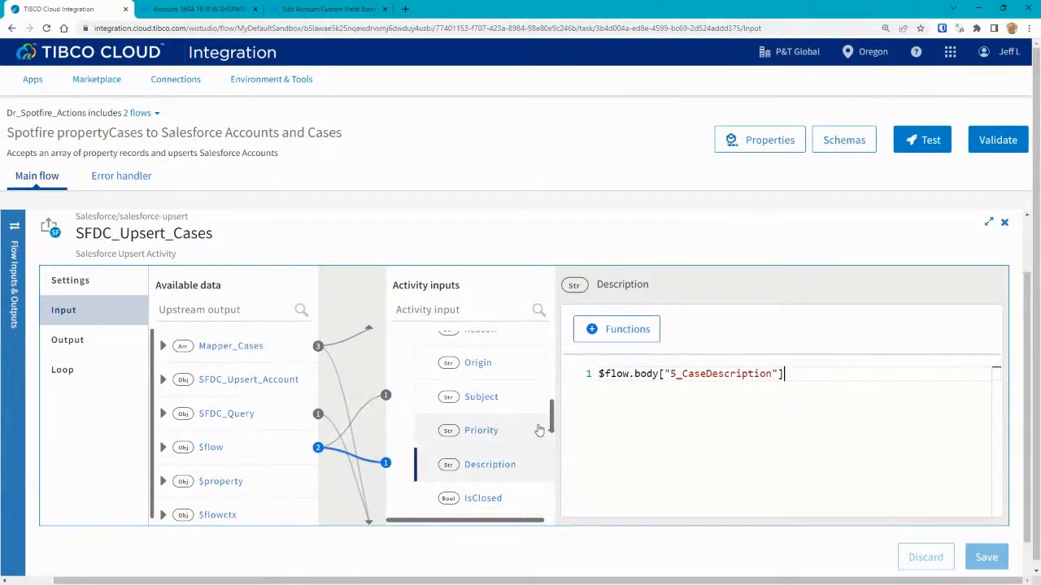
{"action": "left_click_drag", "start_coordinate": [549, 421], "coordinate": [549, 440]}
{"action": "left_click", "coordinate": [486, 394]}
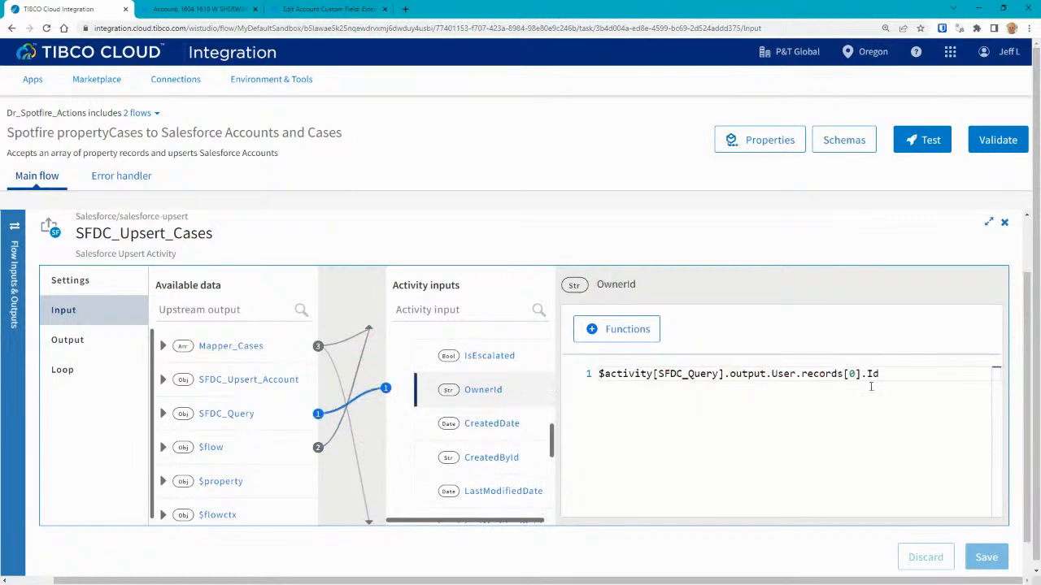
{"action": "left_click_drag", "start_coordinate": [549, 449], "coordinate": [541, 512]}
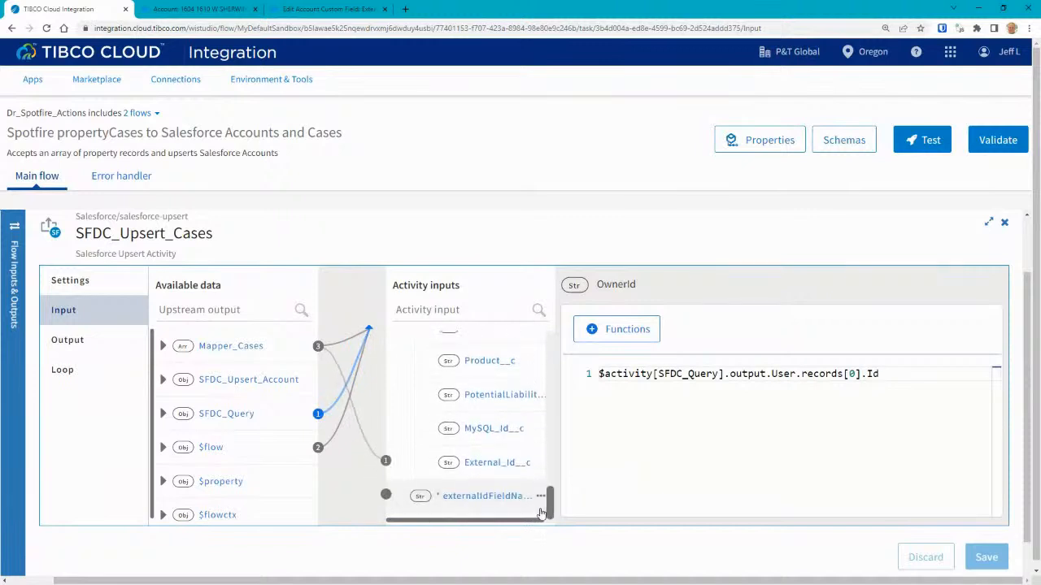
{"action": "left_click", "coordinate": [495, 470]}
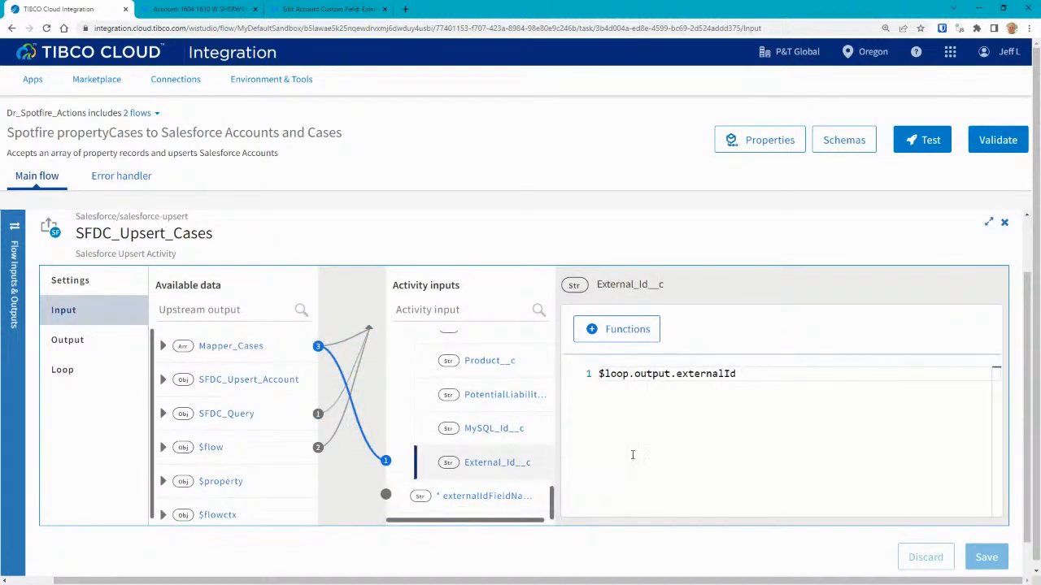
{"action": "left_click_drag", "start_coordinate": [553, 512], "coordinate": [555, 358]}
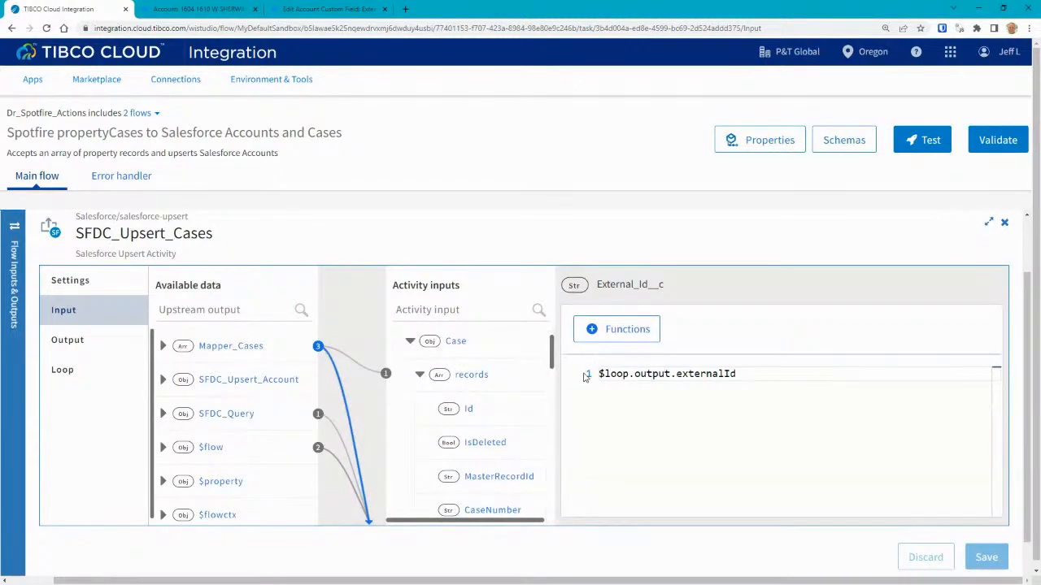
{"action": "left_click", "coordinate": [1004, 222]}
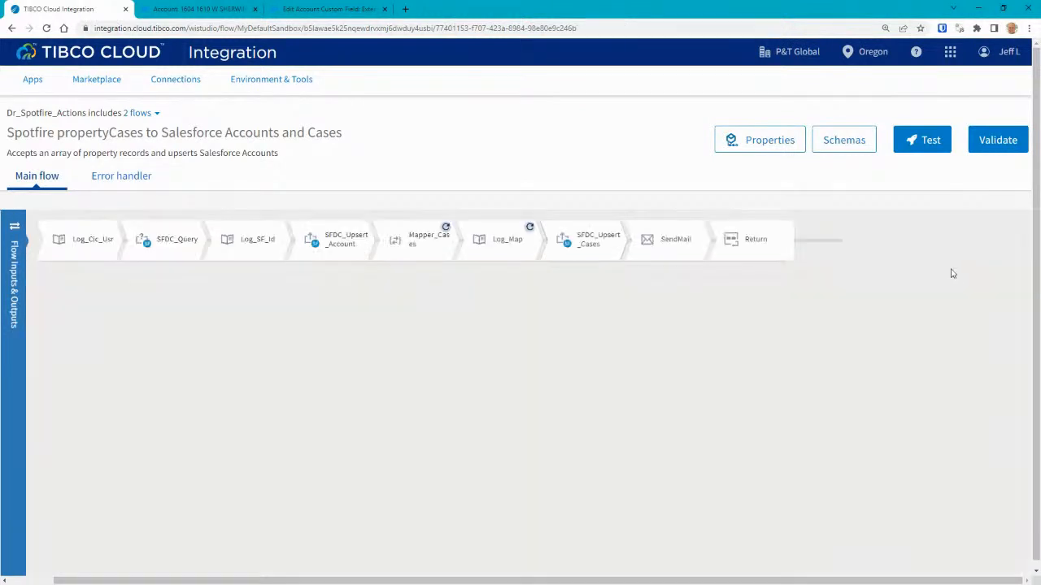
Open Mapper_Cases and expand its input mappings to list the fields.
{"action": "left_click", "coordinate": [418, 240]}
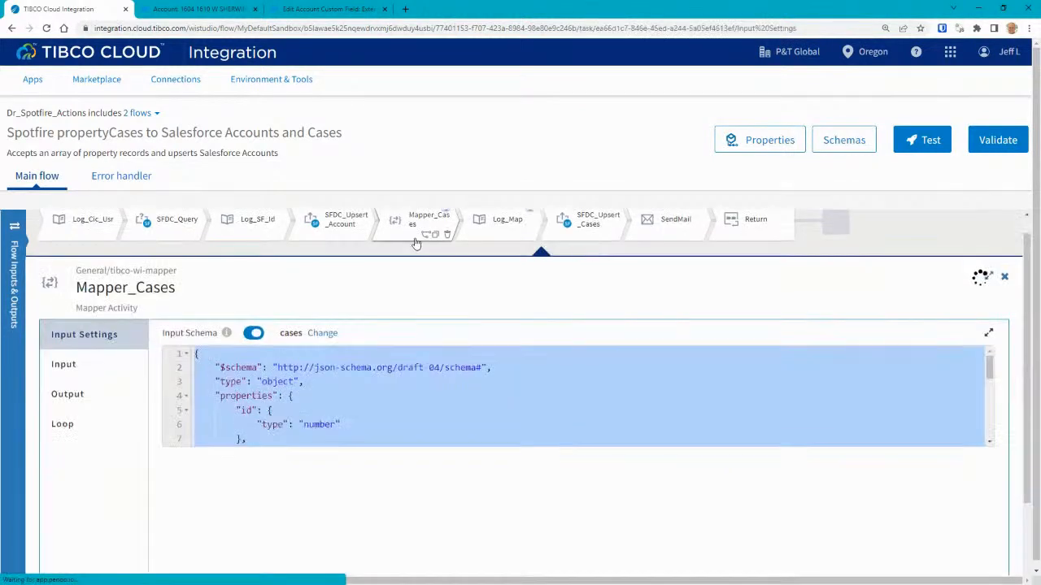
{"action": "left_click", "coordinate": [57, 368]}
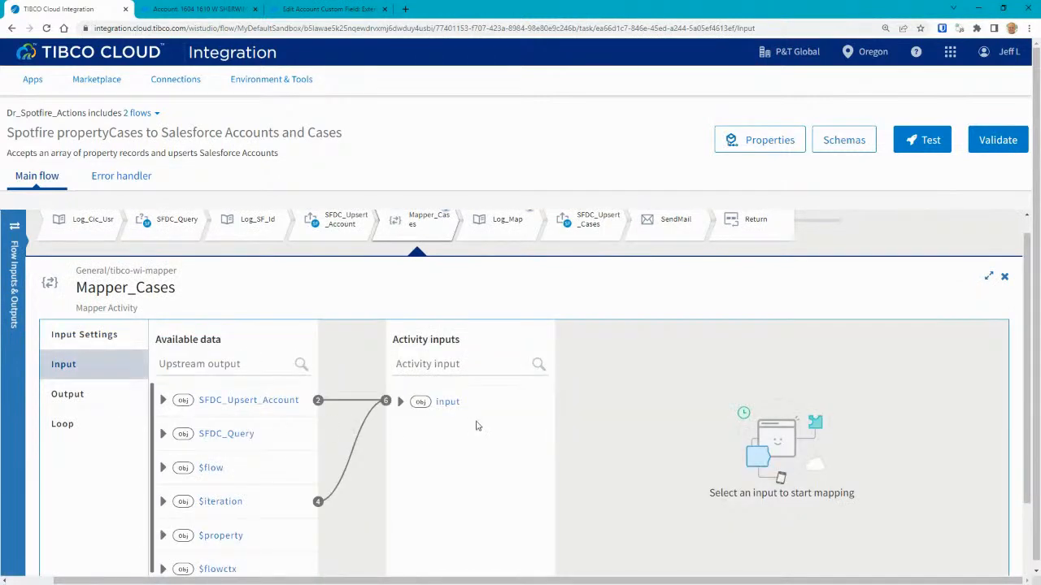
{"action": "left_click", "coordinate": [406, 405]}
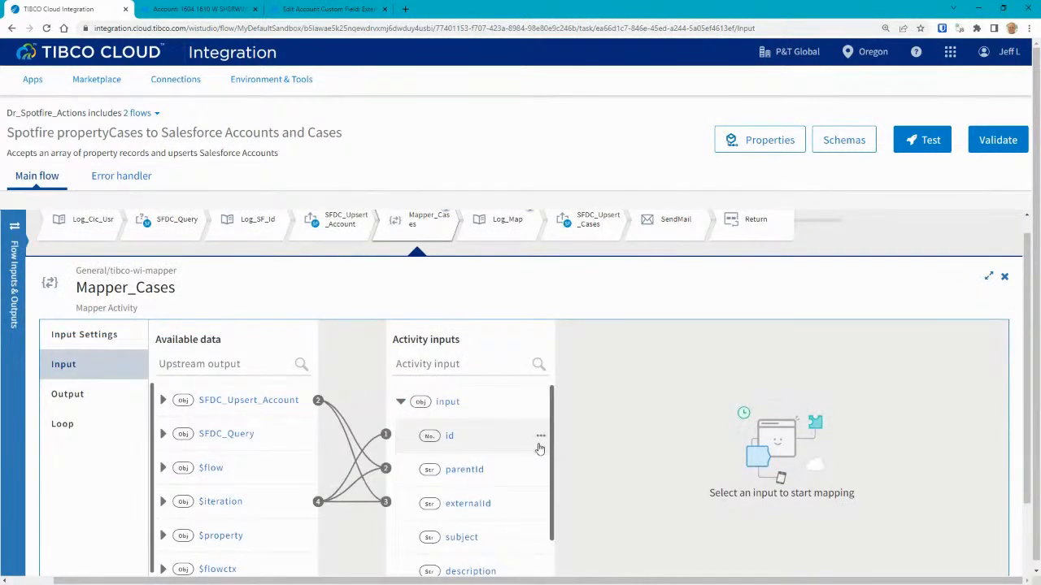
{"action": "left_click_drag", "start_coordinate": [549, 460], "coordinate": [547, 494]}
Inspect the id and parentId expressions, parentId coming from SFDC_Upsert_Account's response id.
{"action": "left_click", "coordinate": [450, 394]}
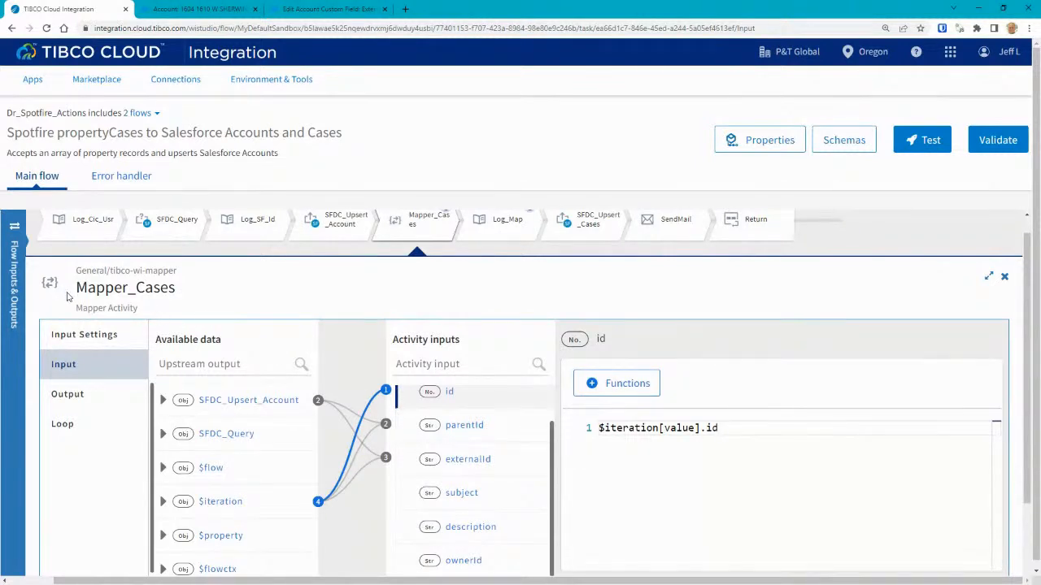
{"action": "left_click", "coordinate": [475, 426]}
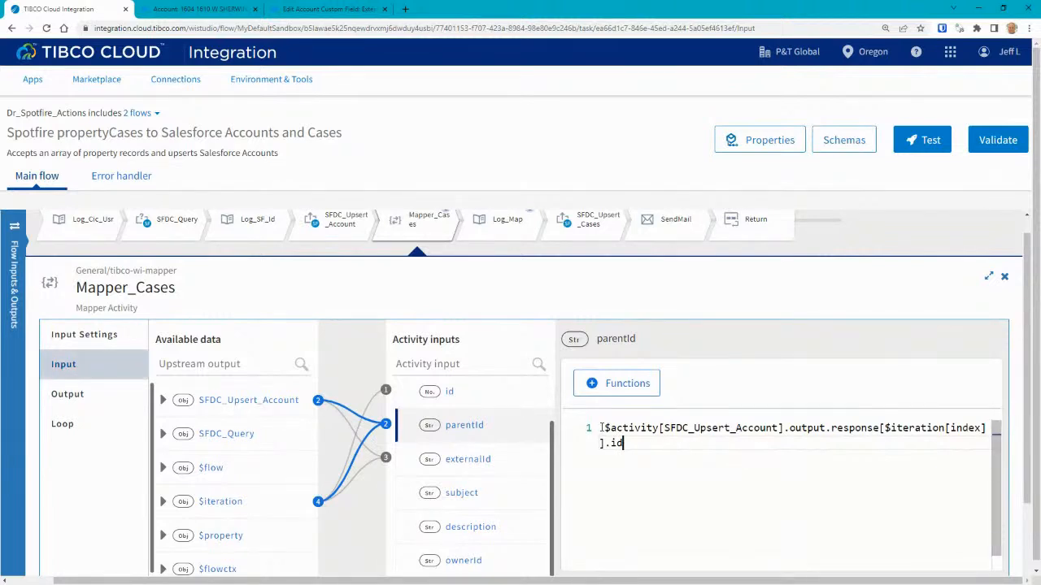
{"action": "key", "text": "ctrl+a"}
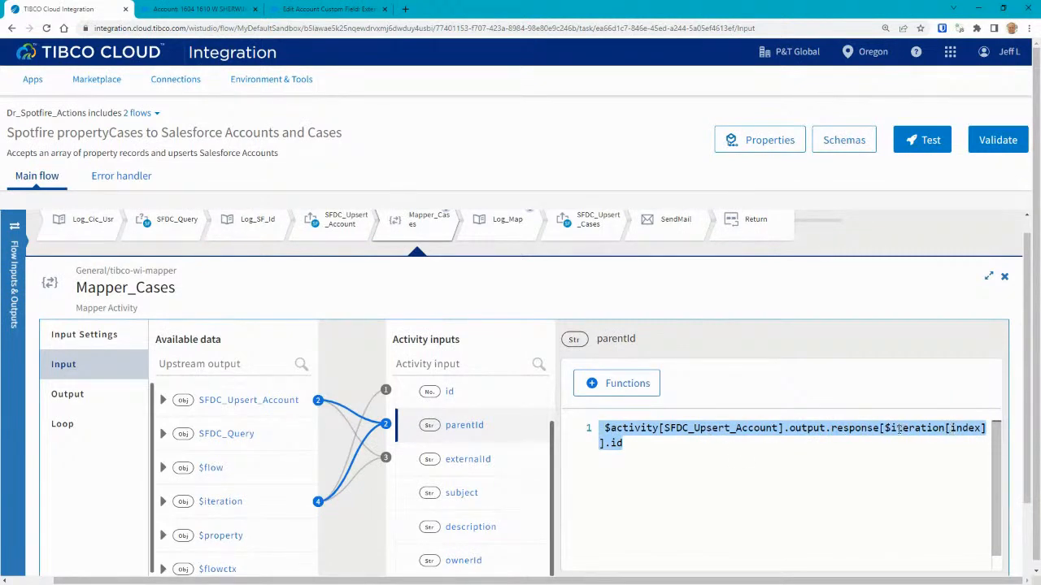
{"action": "left_click", "coordinate": [647, 447]}
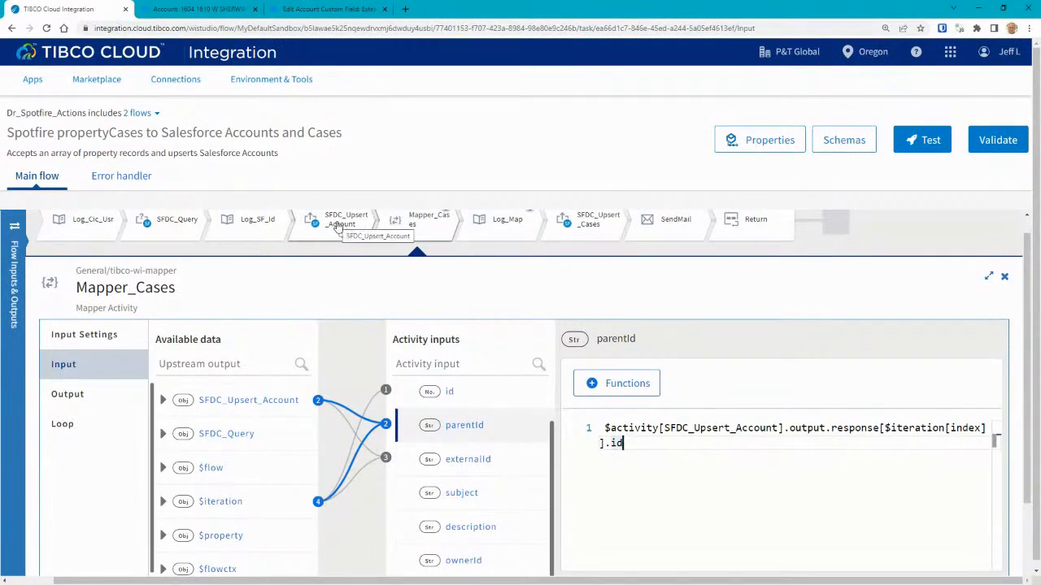
{"action": "left_click", "coordinate": [449, 393]}
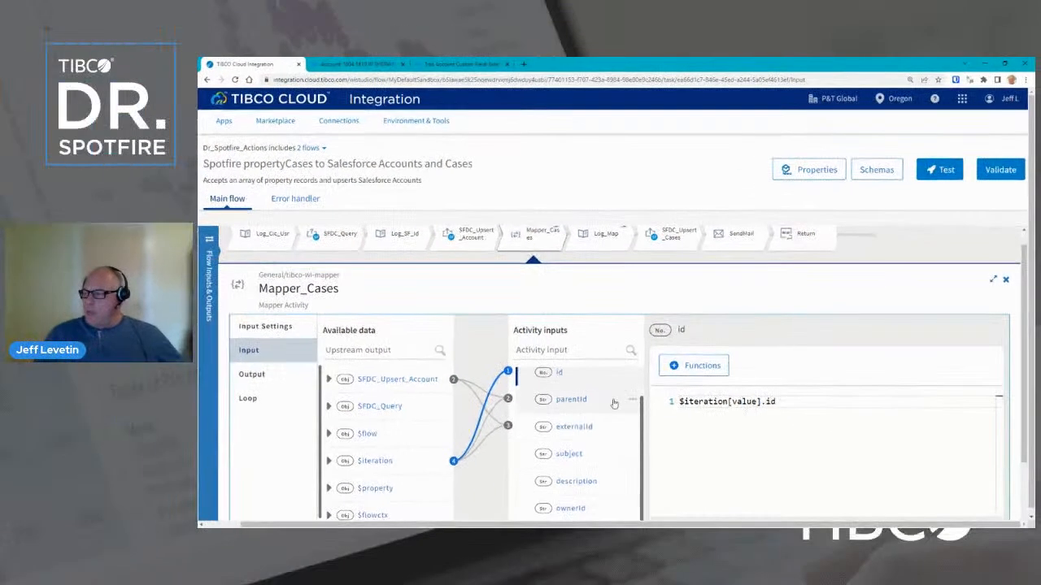
{"action": "left_click", "coordinate": [572, 399]}
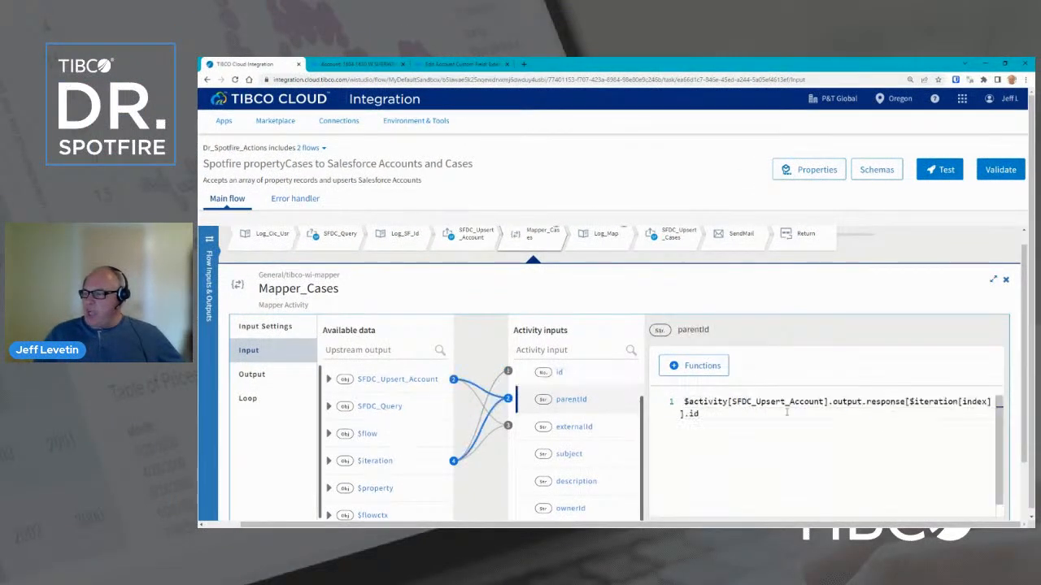
Review the SendMail settings: server smtp.gmail.com, port 587, TLS connection.
{"action": "left_click", "coordinate": [1005, 279]}
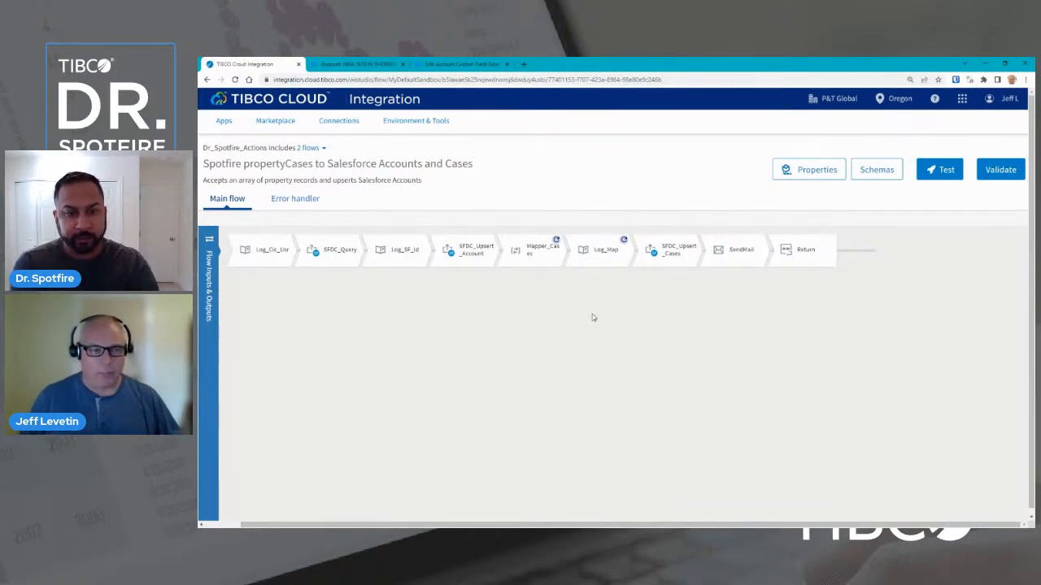
{"action": "left_click", "coordinate": [737, 252]}
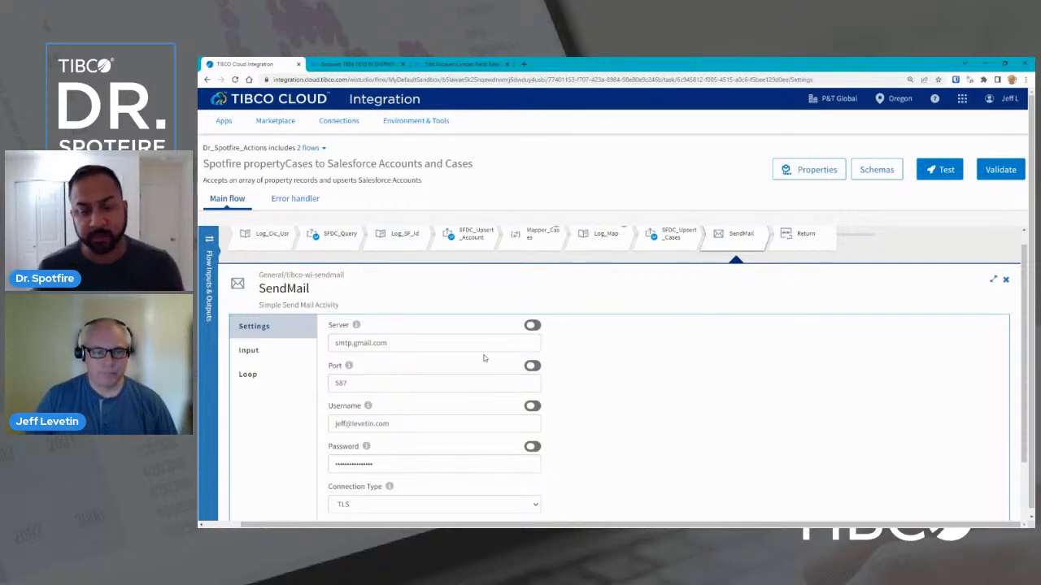
{"action": "scroll", "coordinate": [482, 359], "scroll_direction": "down", "scroll_amount": 1}
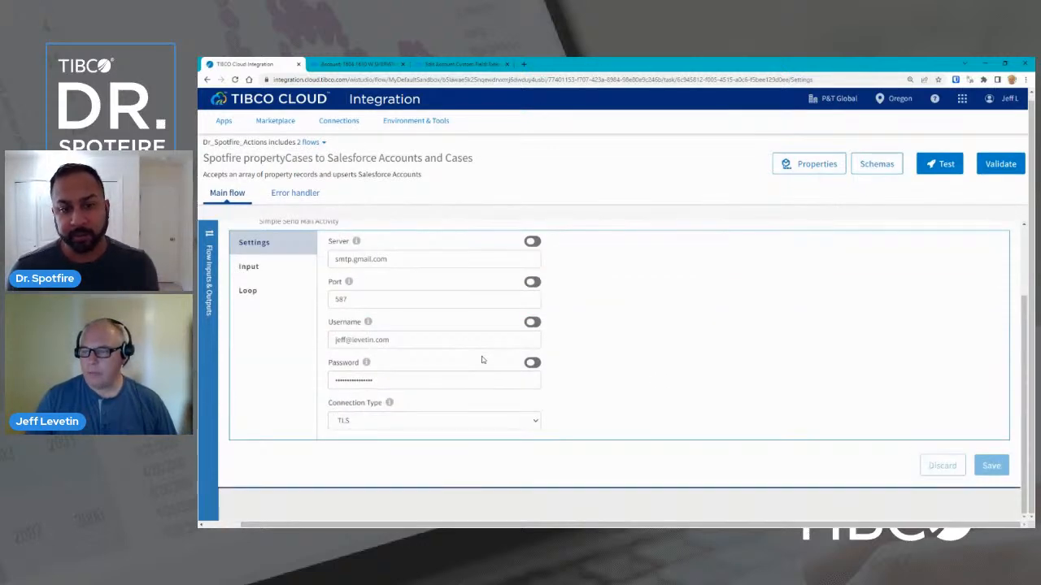
{"action": "scroll", "coordinate": [481, 359], "scroll_direction": "up", "scroll_amount": 1}
{"action": "scroll", "coordinate": [481, 360], "scroll_direction": "down", "scroll_amount": 1}
{"action": "scroll", "coordinate": [482, 360], "scroll_direction": "down", "scroll_amount": 1}
{"action": "scroll", "coordinate": [481, 360], "scroll_direction": "up", "scroll_amount": 1}
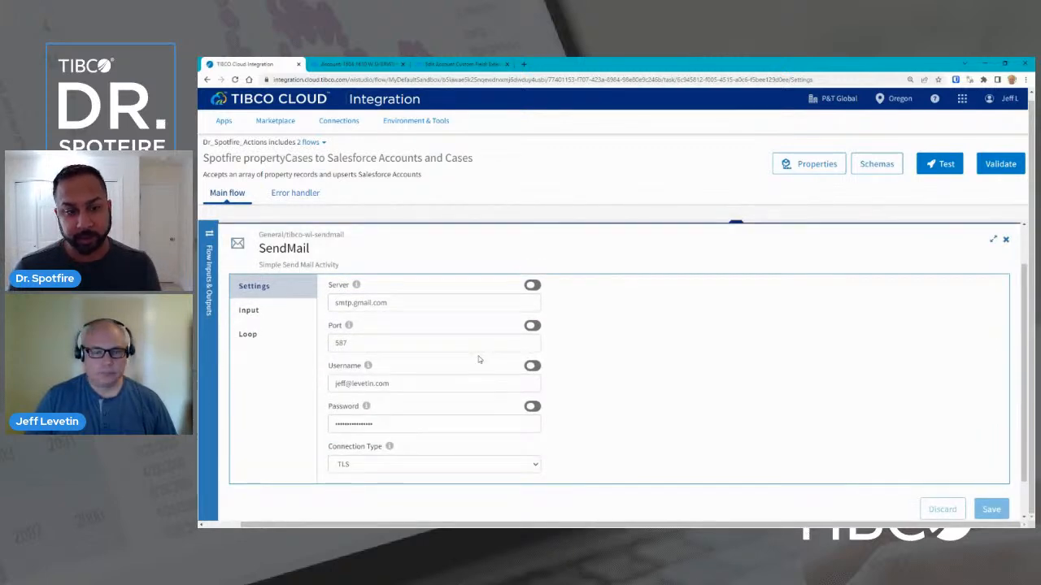
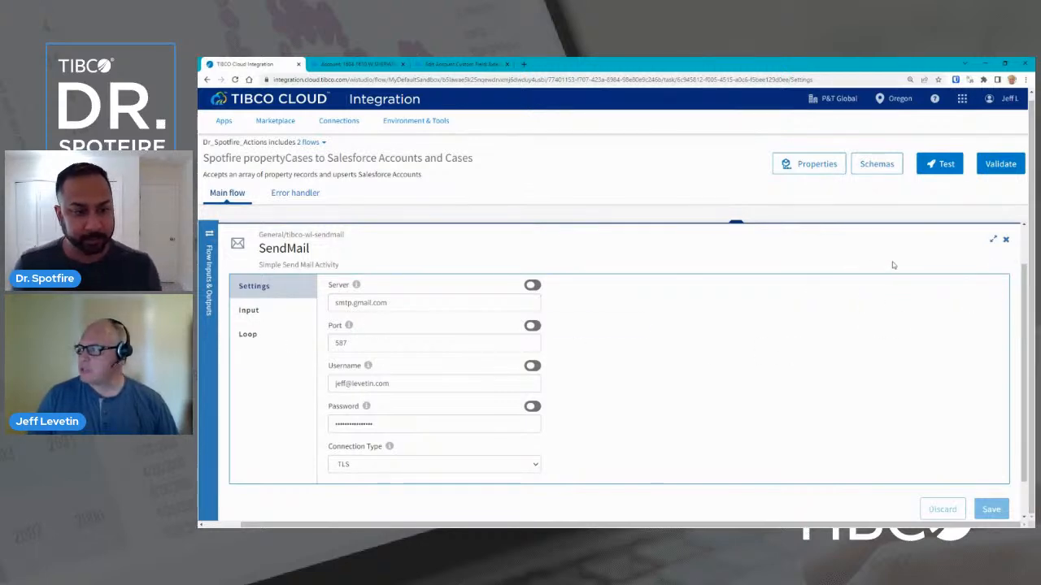
Show SendMail's input mappings and check the message_content_type and sender mappings.
{"action": "scroll", "coordinate": [667, 325], "scroll_direction": "up", "scroll_amount": 1}
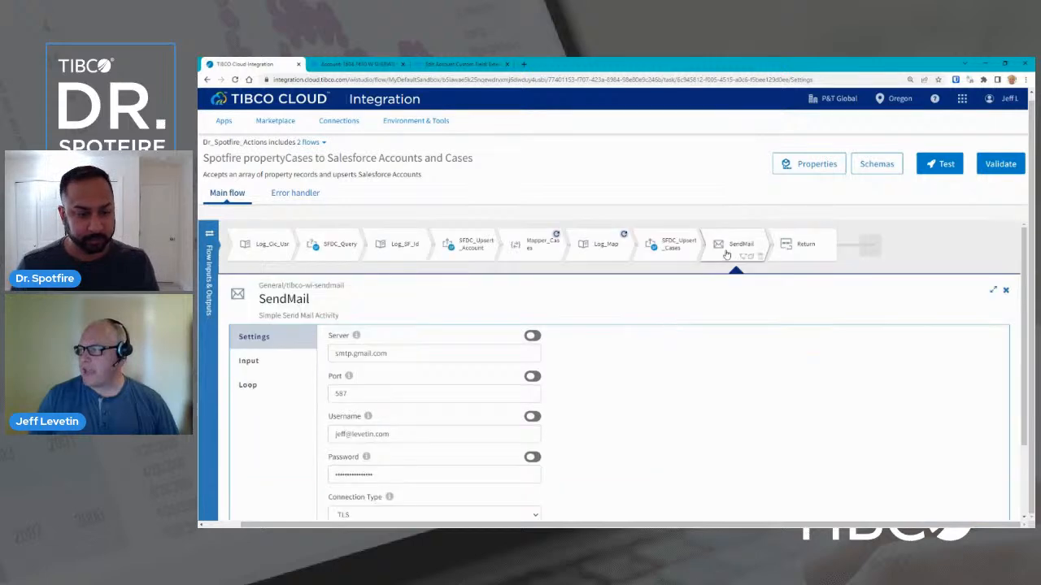
{"action": "scroll", "coordinate": [699, 338], "scroll_direction": "down", "scroll_amount": 1}
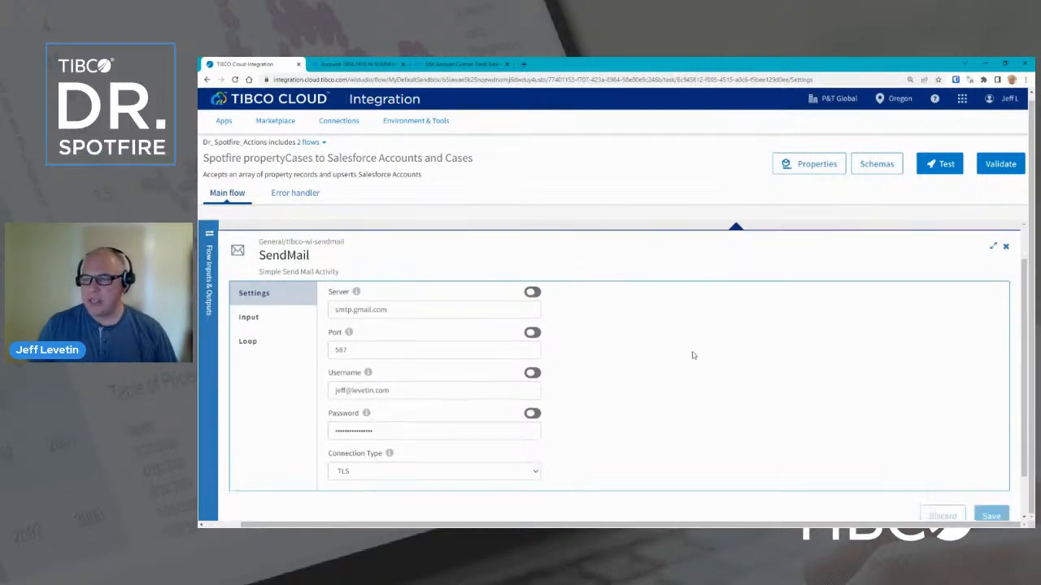
{"action": "scroll", "coordinate": [421, 352], "scroll_direction": "down", "scroll_amount": 1}
{"action": "scroll", "coordinate": [421, 361], "scroll_direction": "up", "scroll_amount": 1}
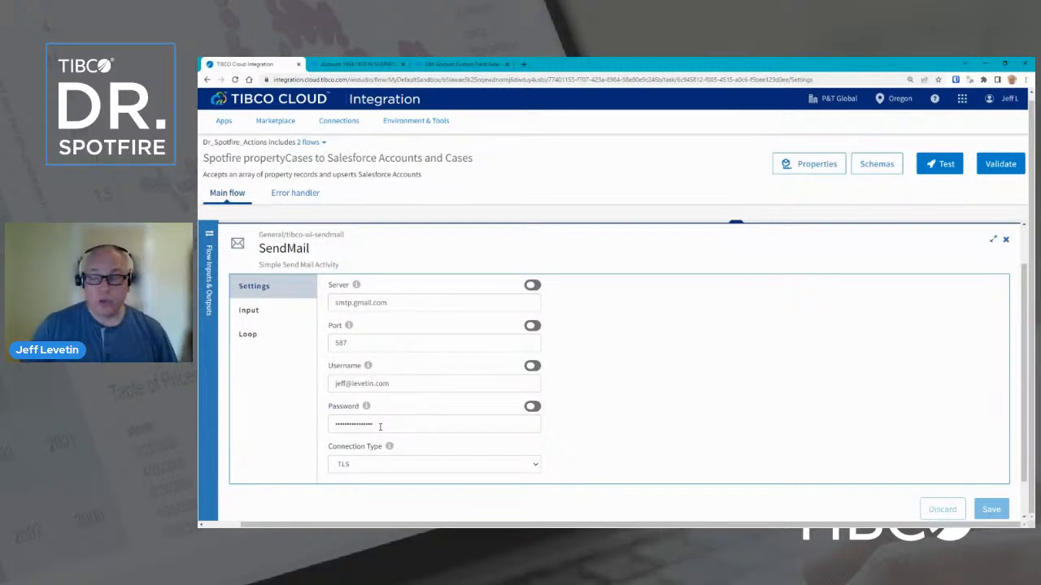
{"action": "left_click", "coordinate": [249, 314]}
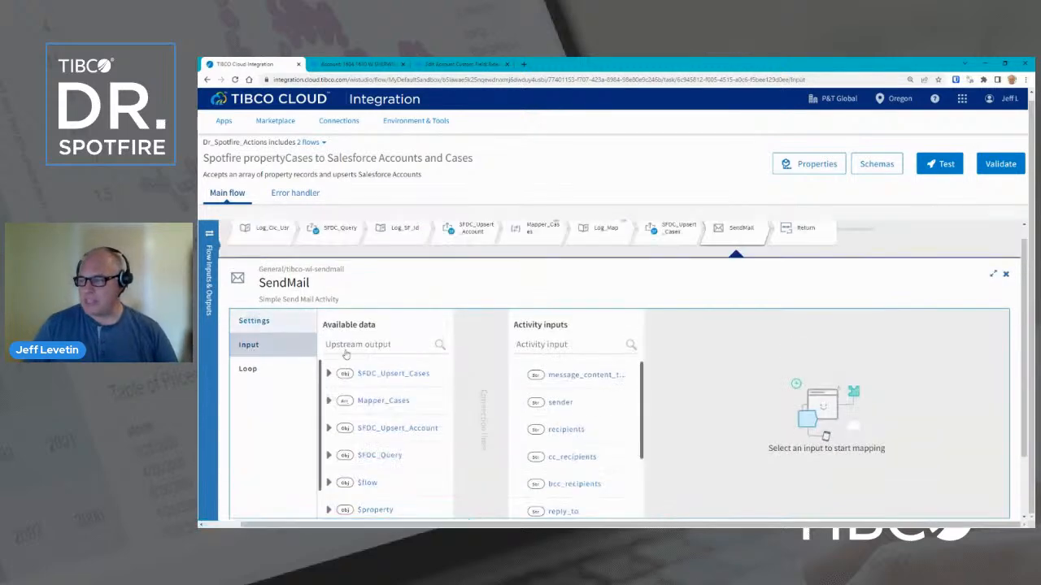
{"action": "left_click", "coordinate": [573, 374]}
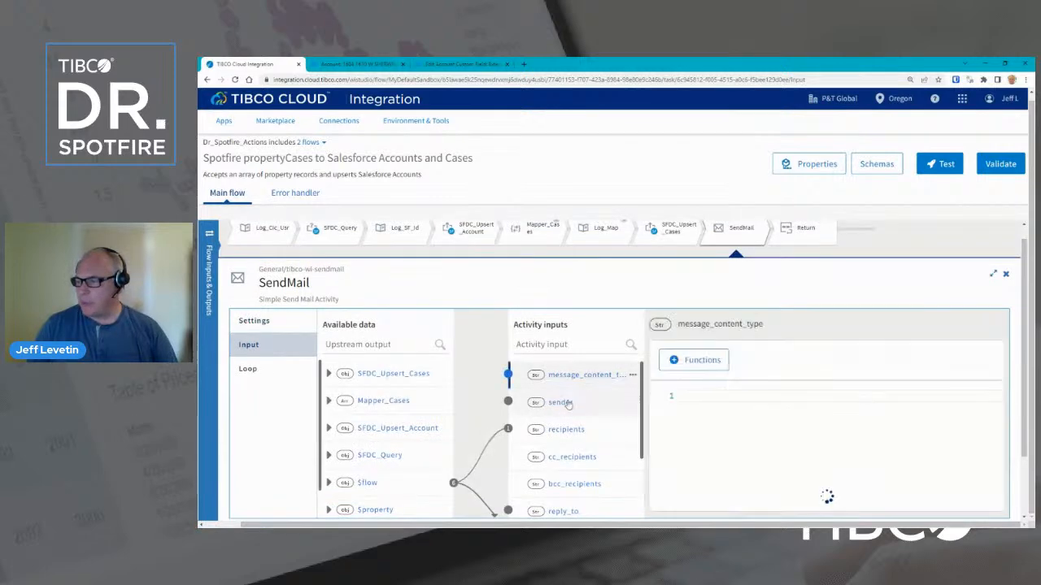
{"action": "left_click", "coordinate": [569, 402]}
Inspect the subject and message expressions mapped from flow body fields, then close SendMail's details.
{"action": "scroll", "coordinate": [640, 421], "scroll_direction": "down", "scroll_amount": 2}
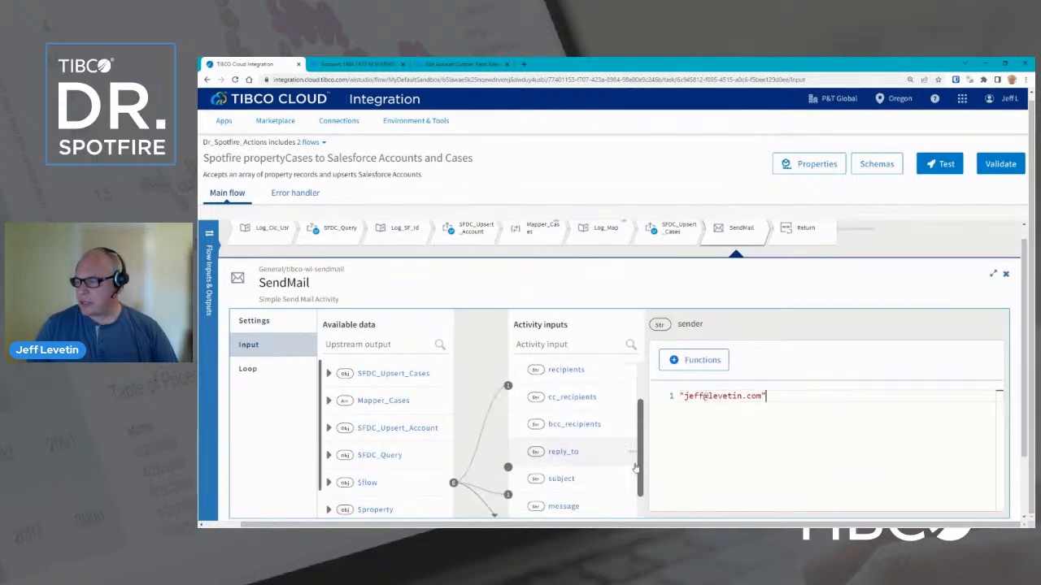
{"action": "left_click", "coordinate": [564, 453]}
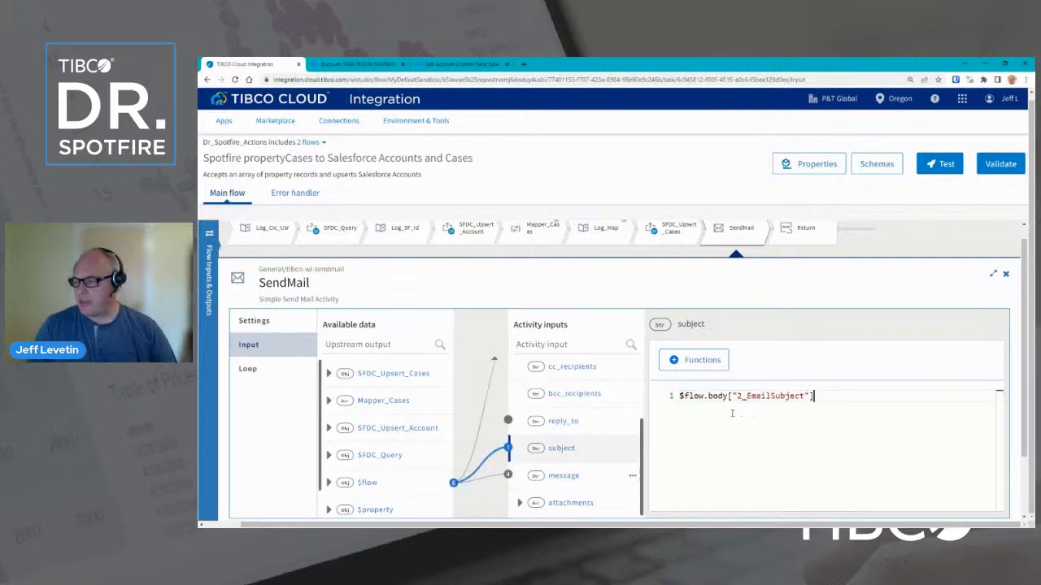
{"action": "left_click", "coordinate": [558, 483]}
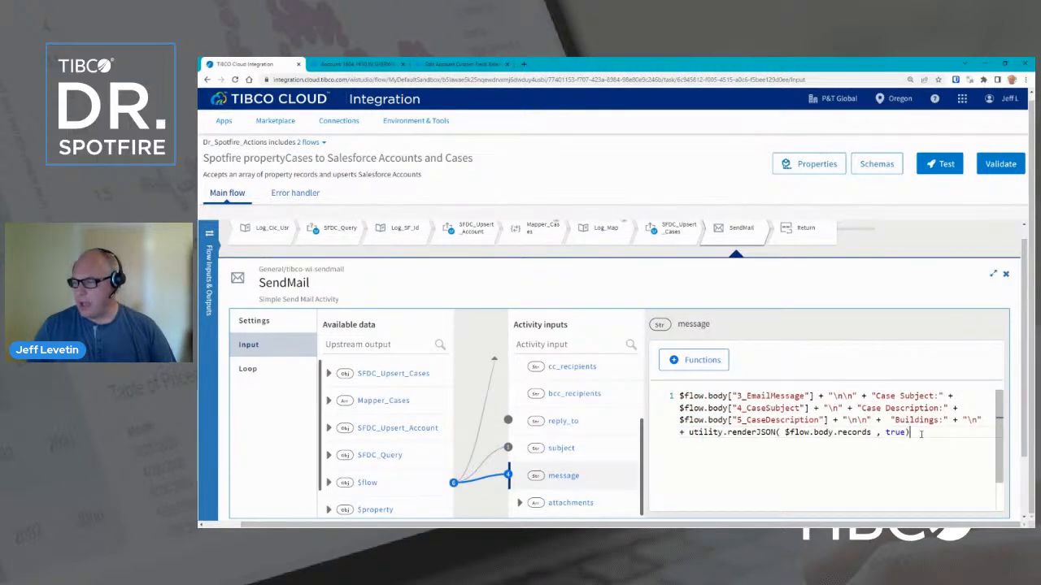
{"action": "left_click_drag", "start_coordinate": [911, 433], "coordinate": [683, 396]}
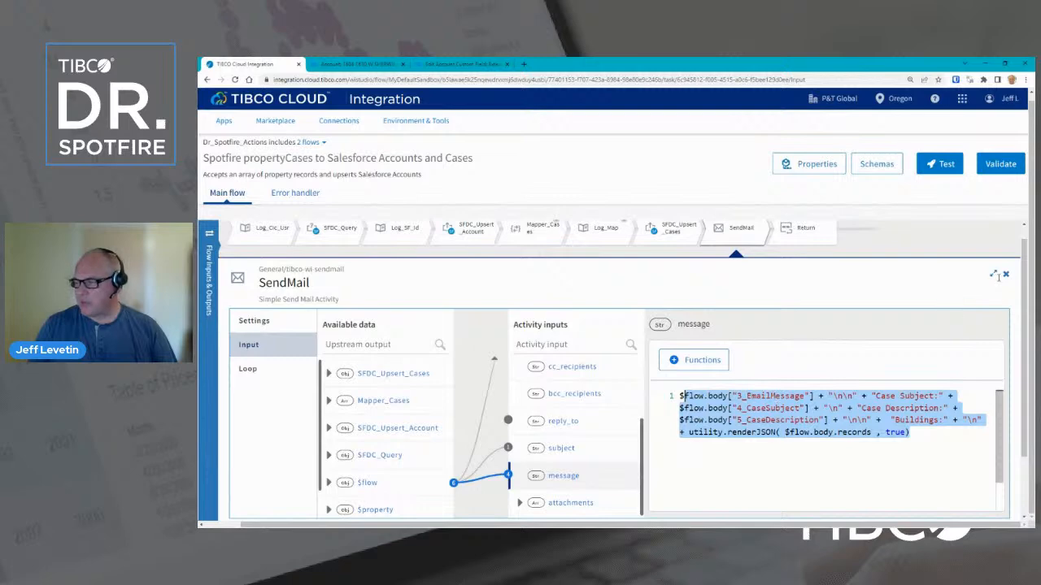
{"action": "left_click", "coordinate": [726, 231]}
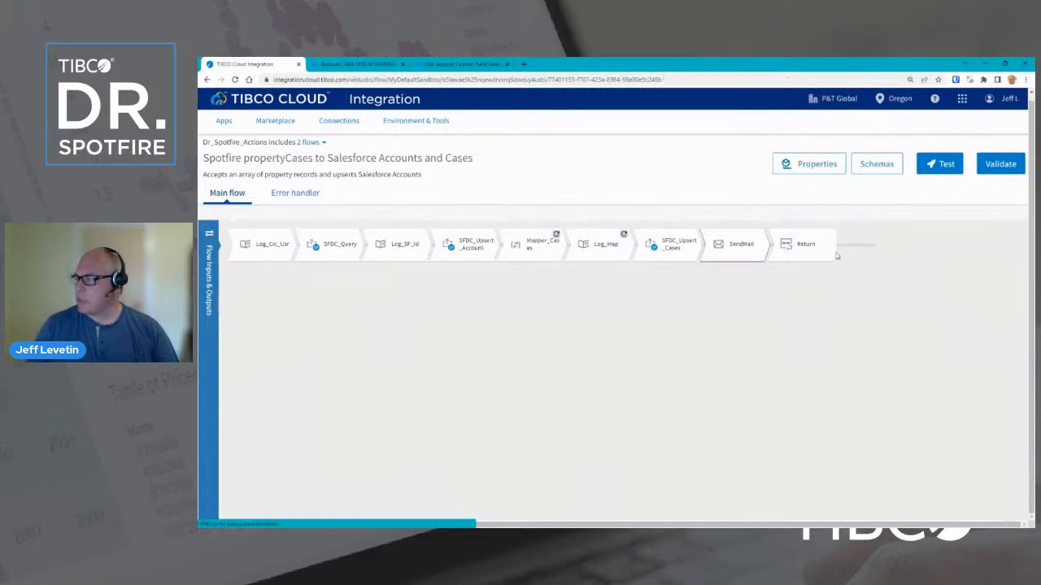